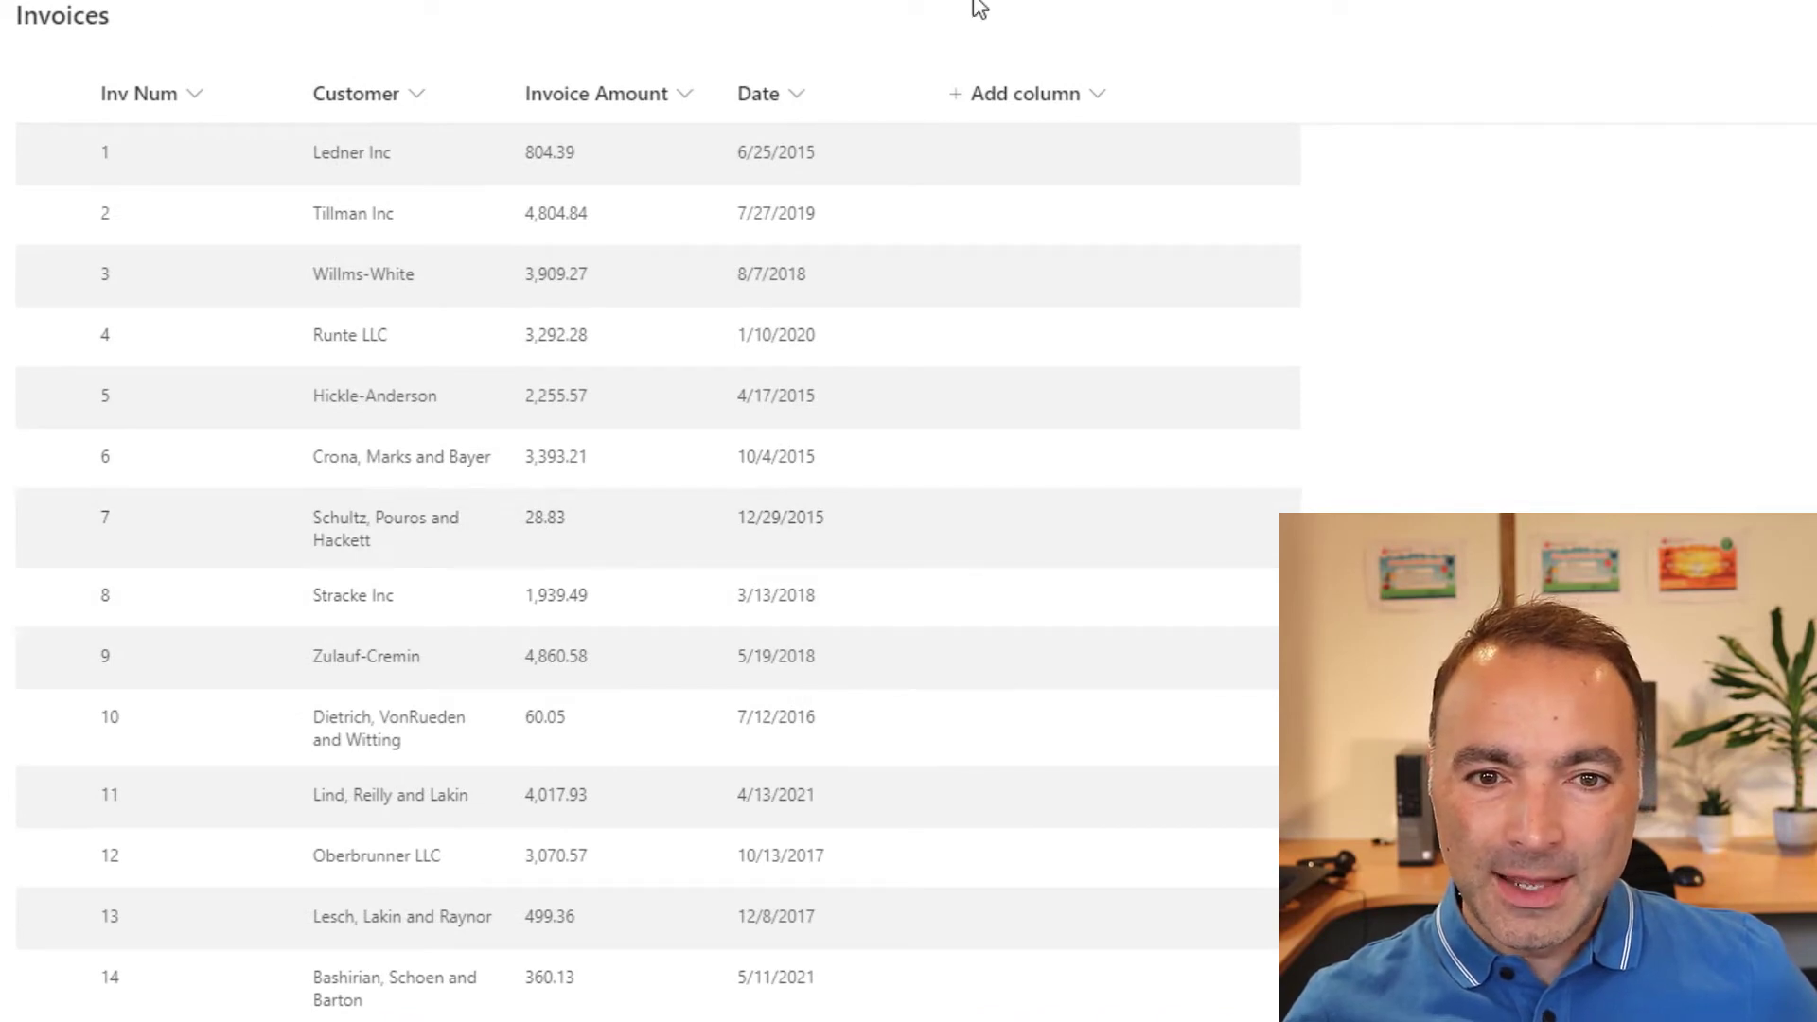
Total the Invoice Amount column as a Sum in the Invoices view, then select the 5,027,707.52 total
left_click(1691, 132)
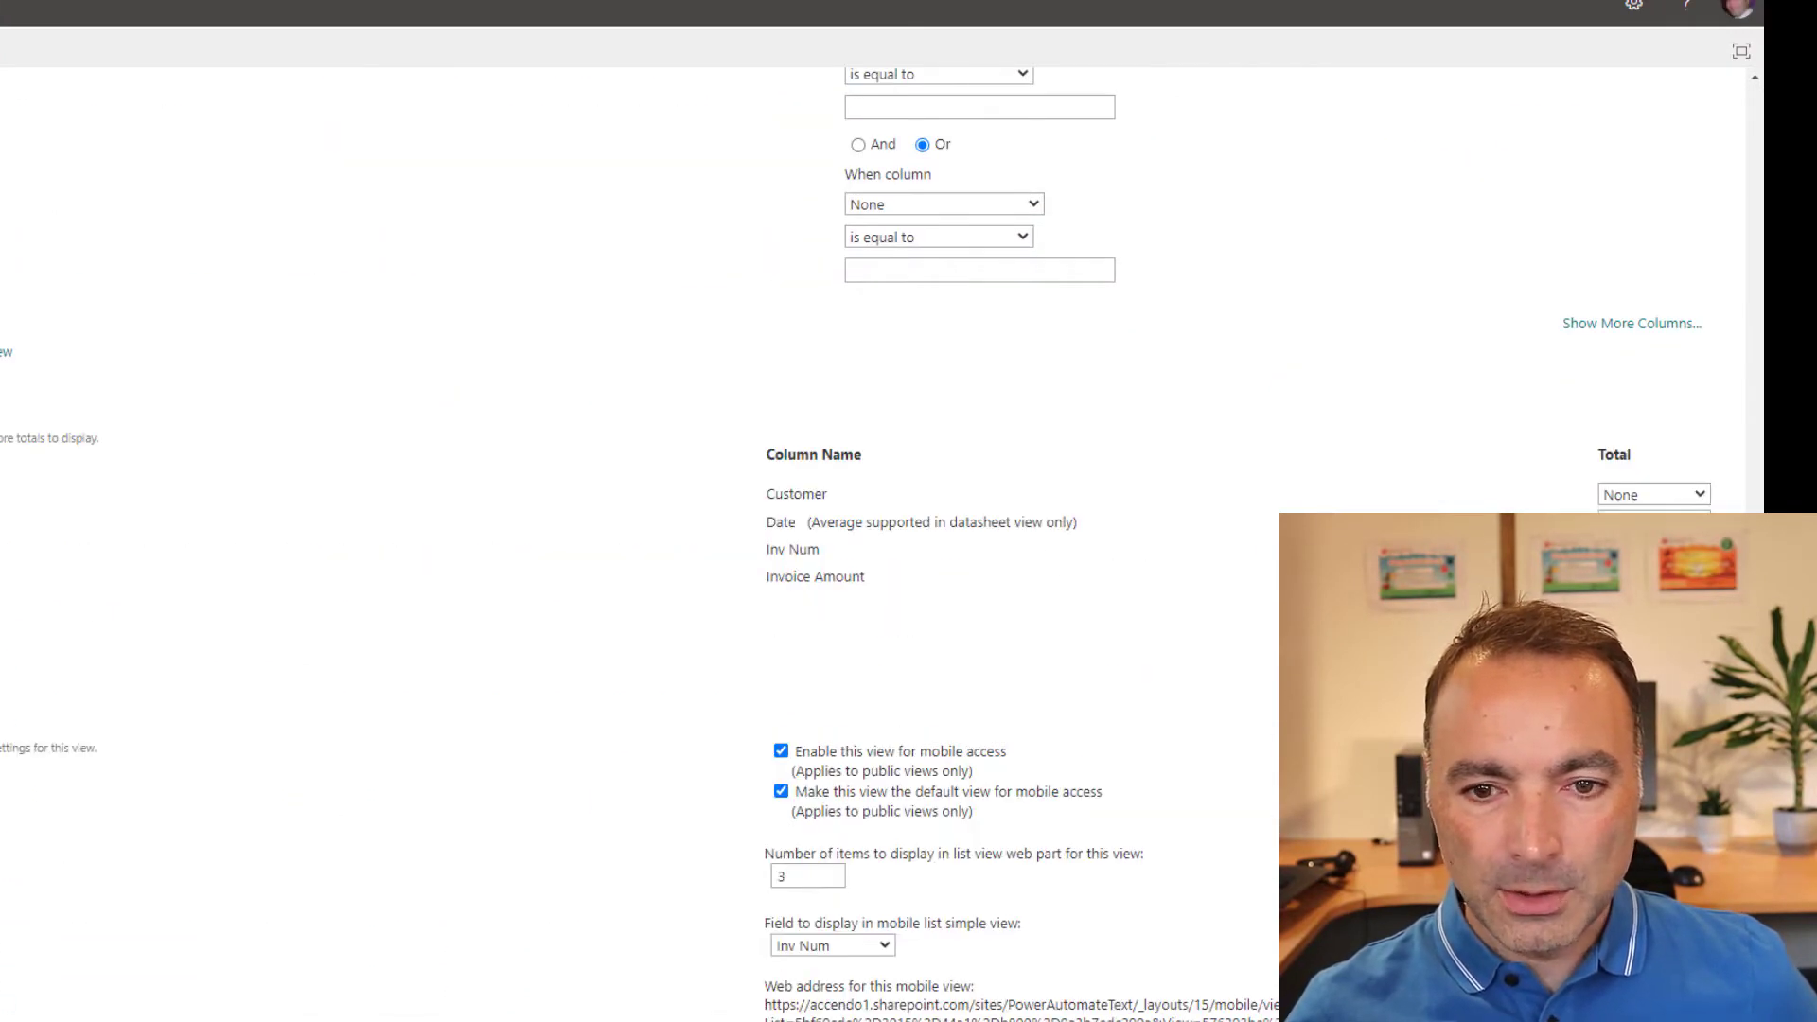
left_click(1654, 575)
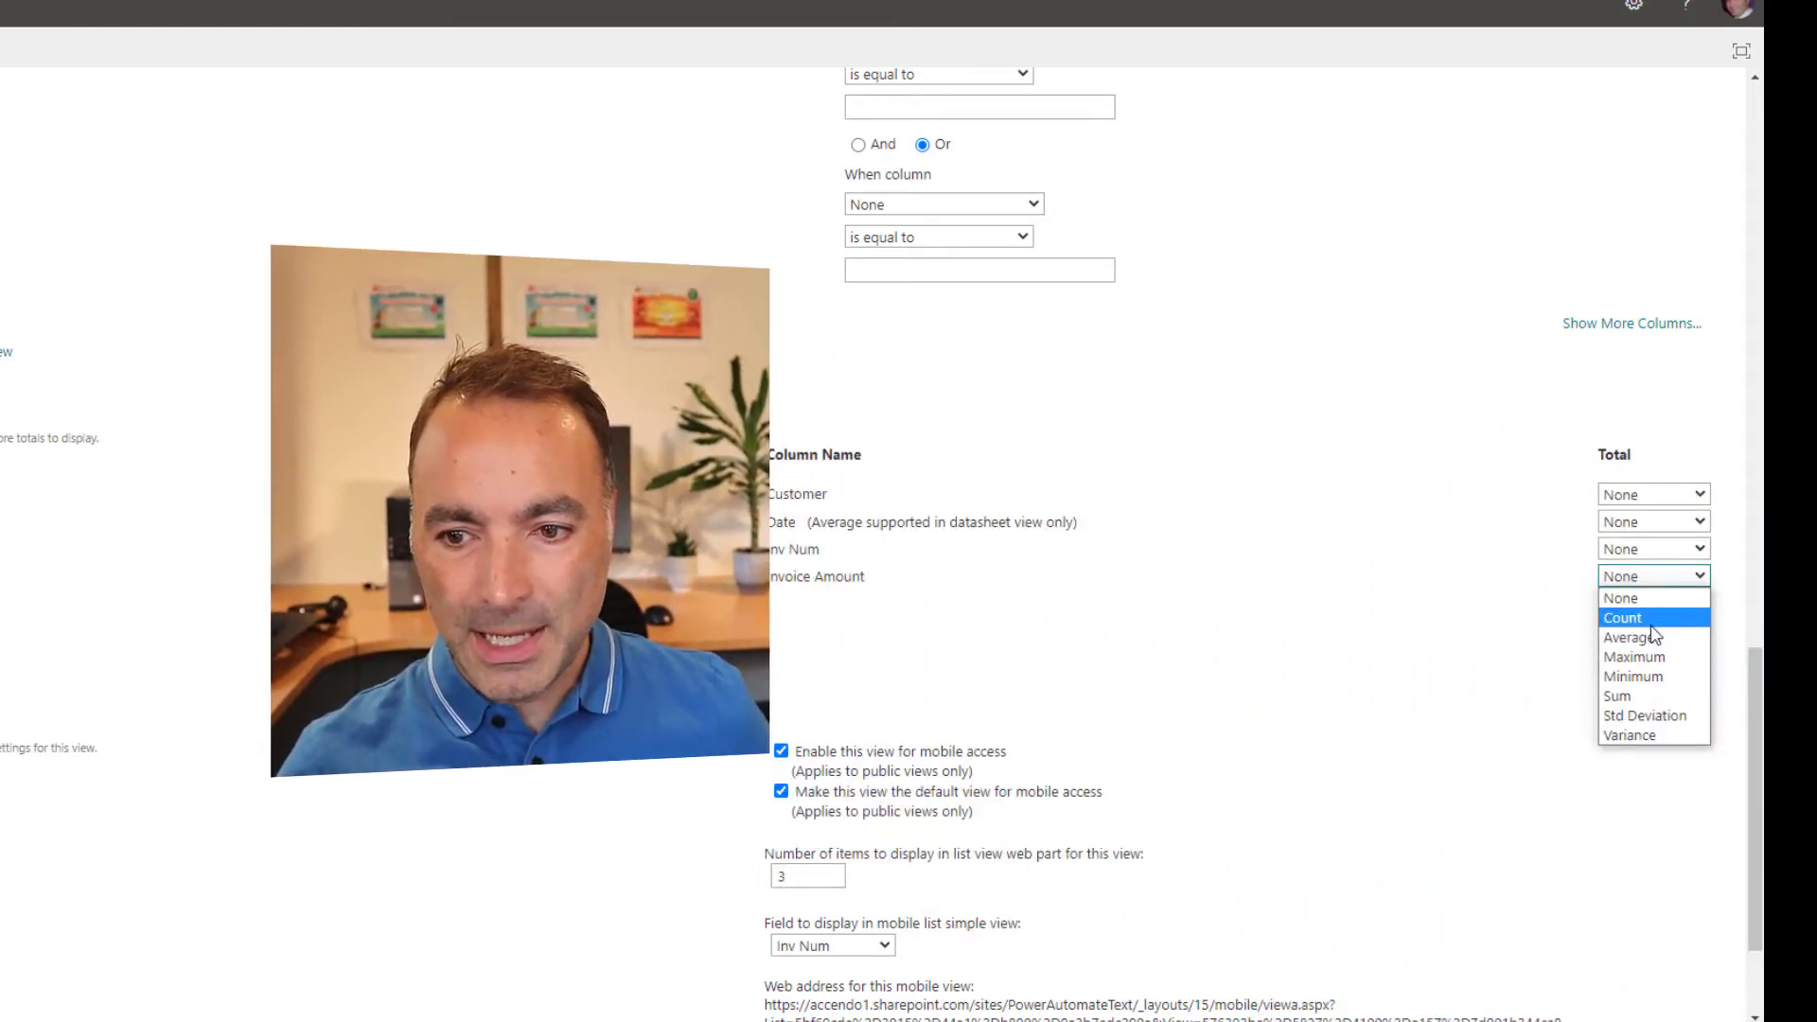
left_click(1650, 695)
scroll(1565, 754, "down", 2)
left_click(1588, 981)
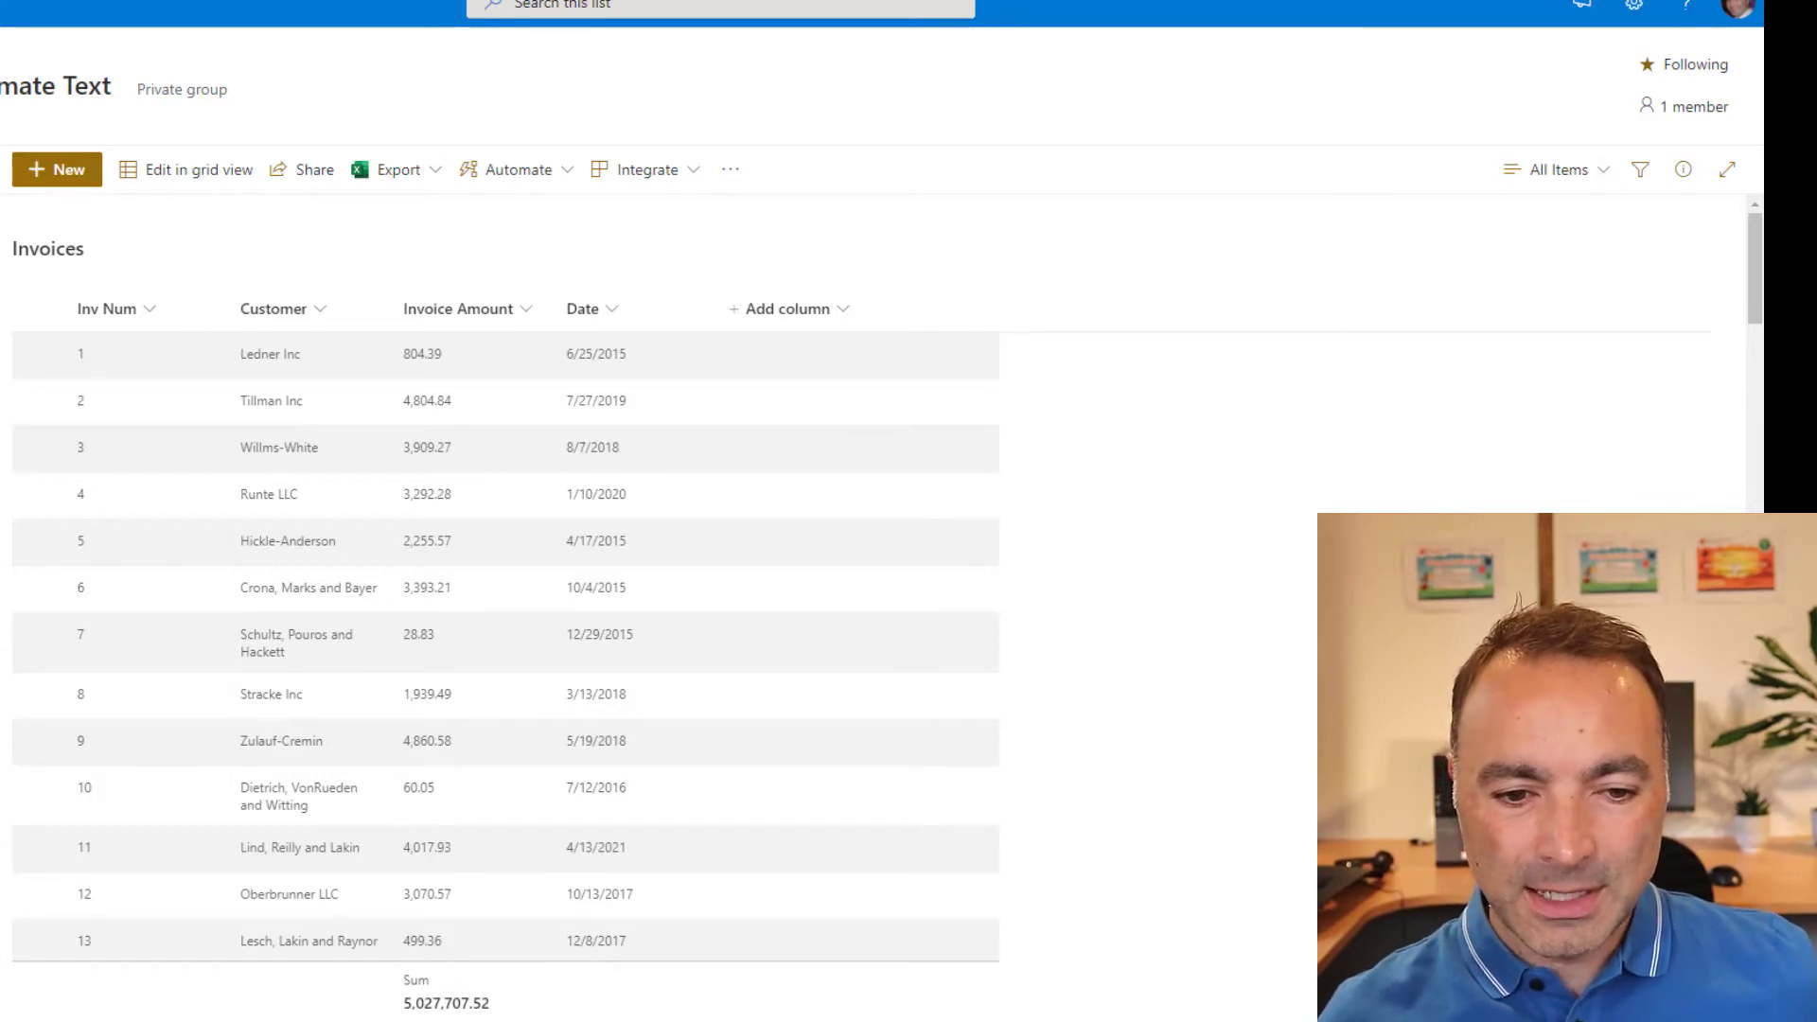
left_click_drag(490, 1003, 408, 998)
scroll(408, 997, "down", 3)
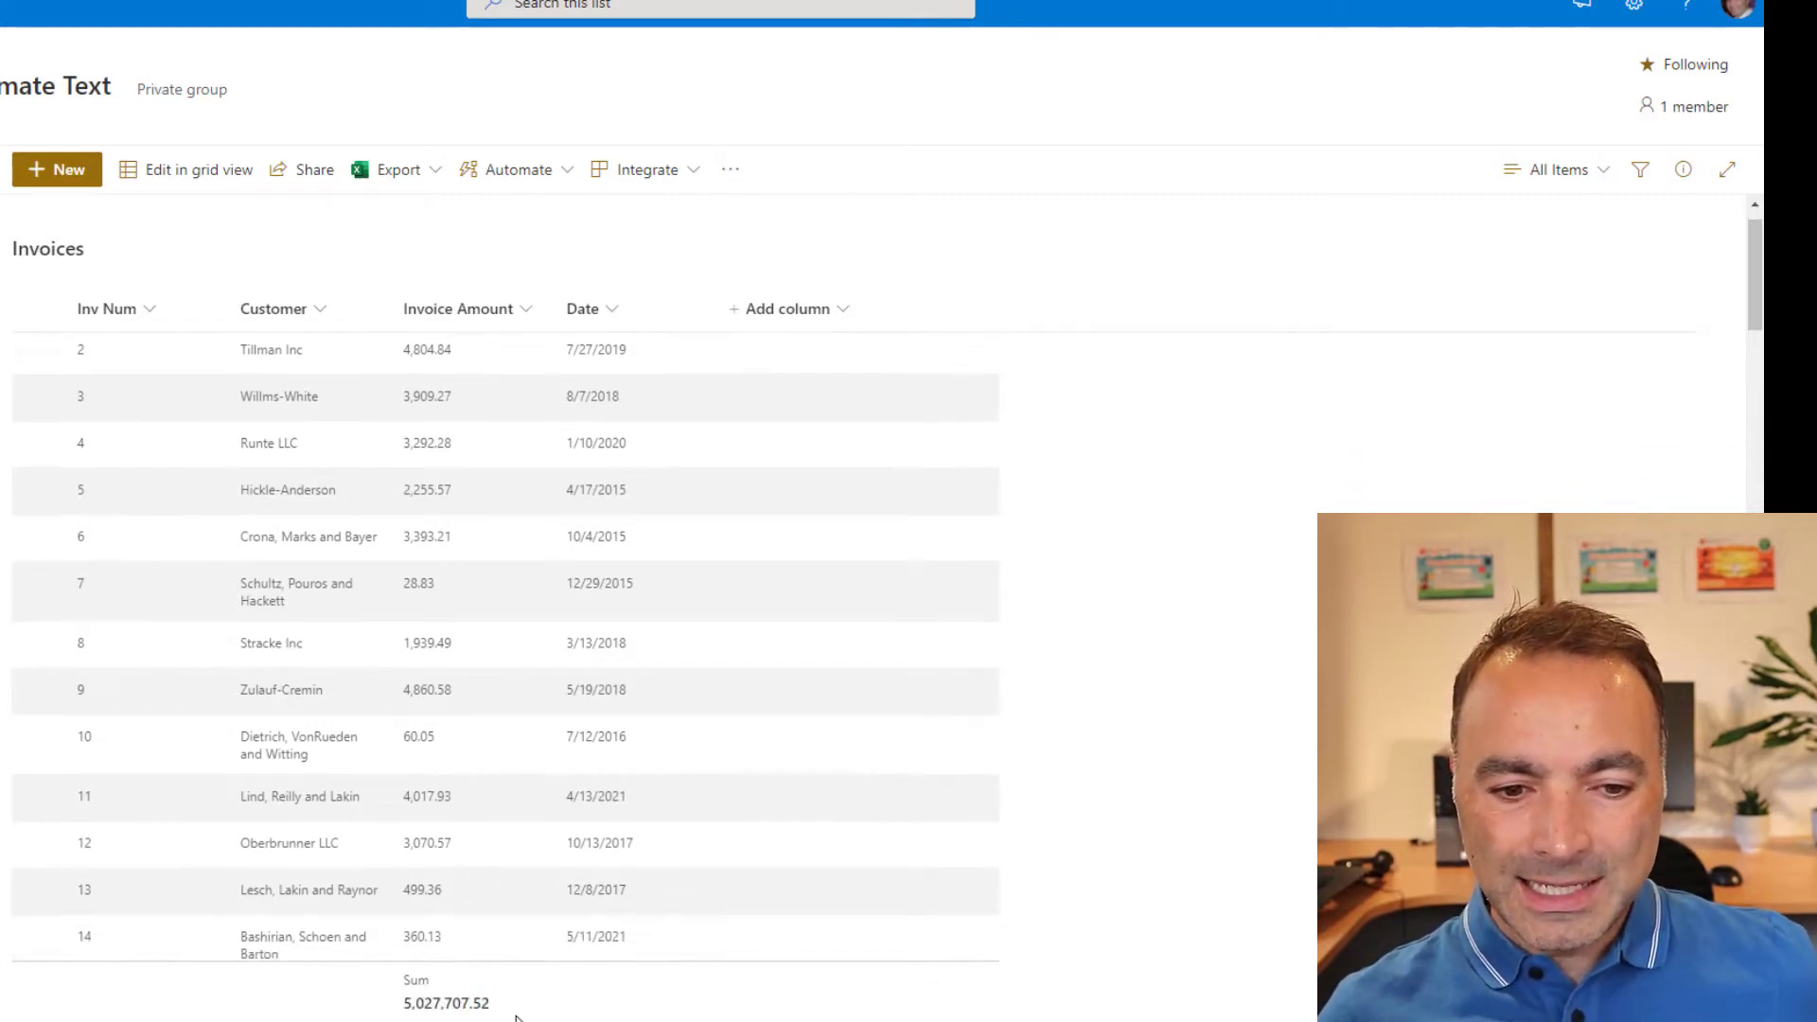
scroll(515, 840, "up", 3)
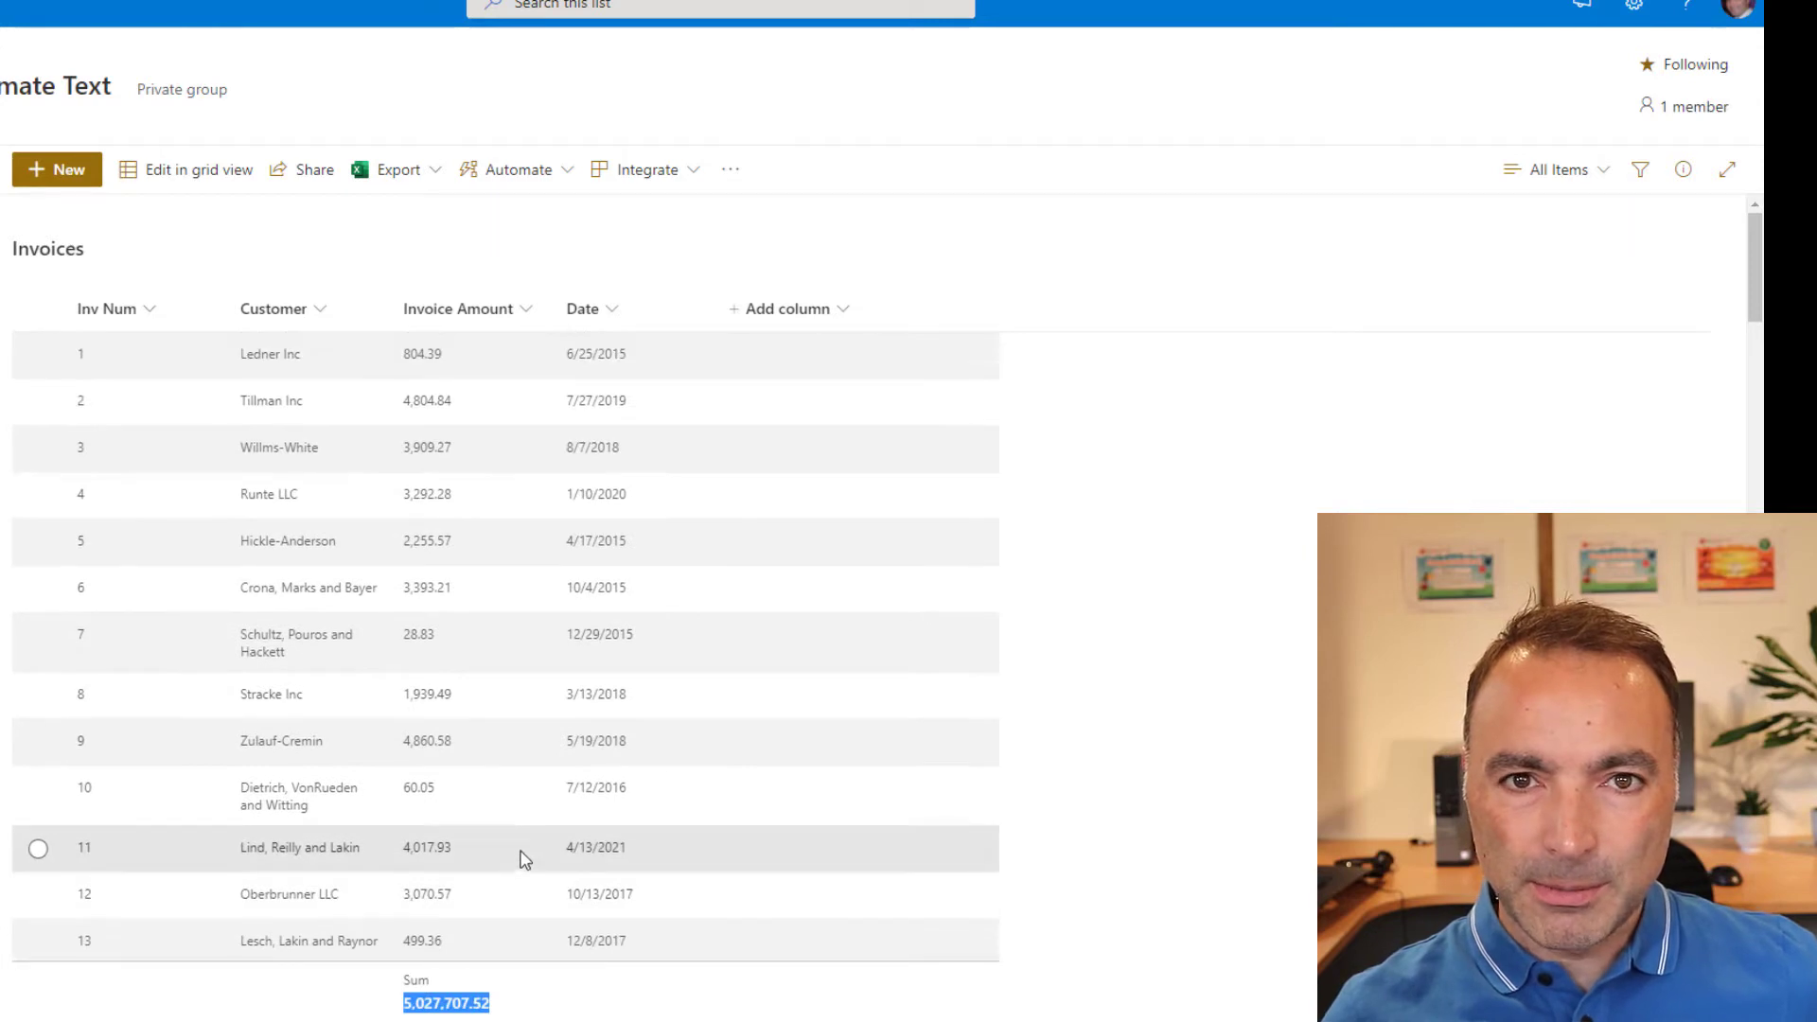
Open DevTools and reload the SharePoint page to capture its network requests
key("F12")
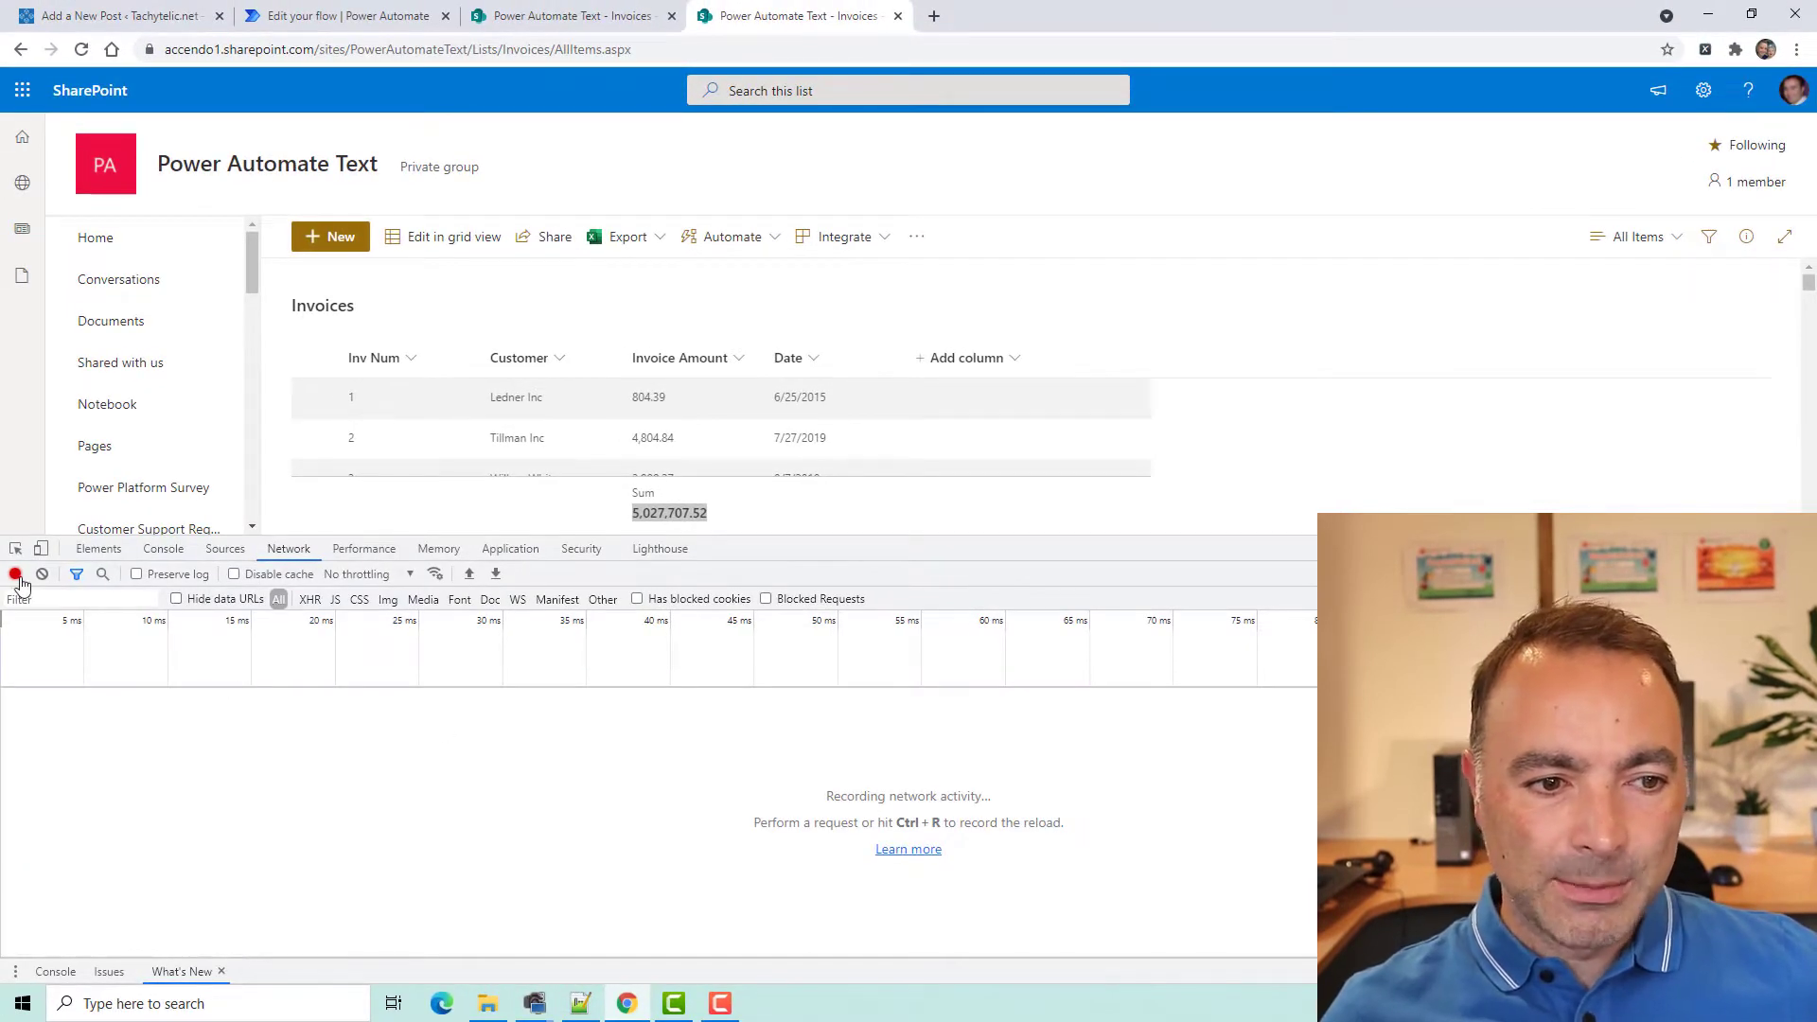
left_click(15, 575)
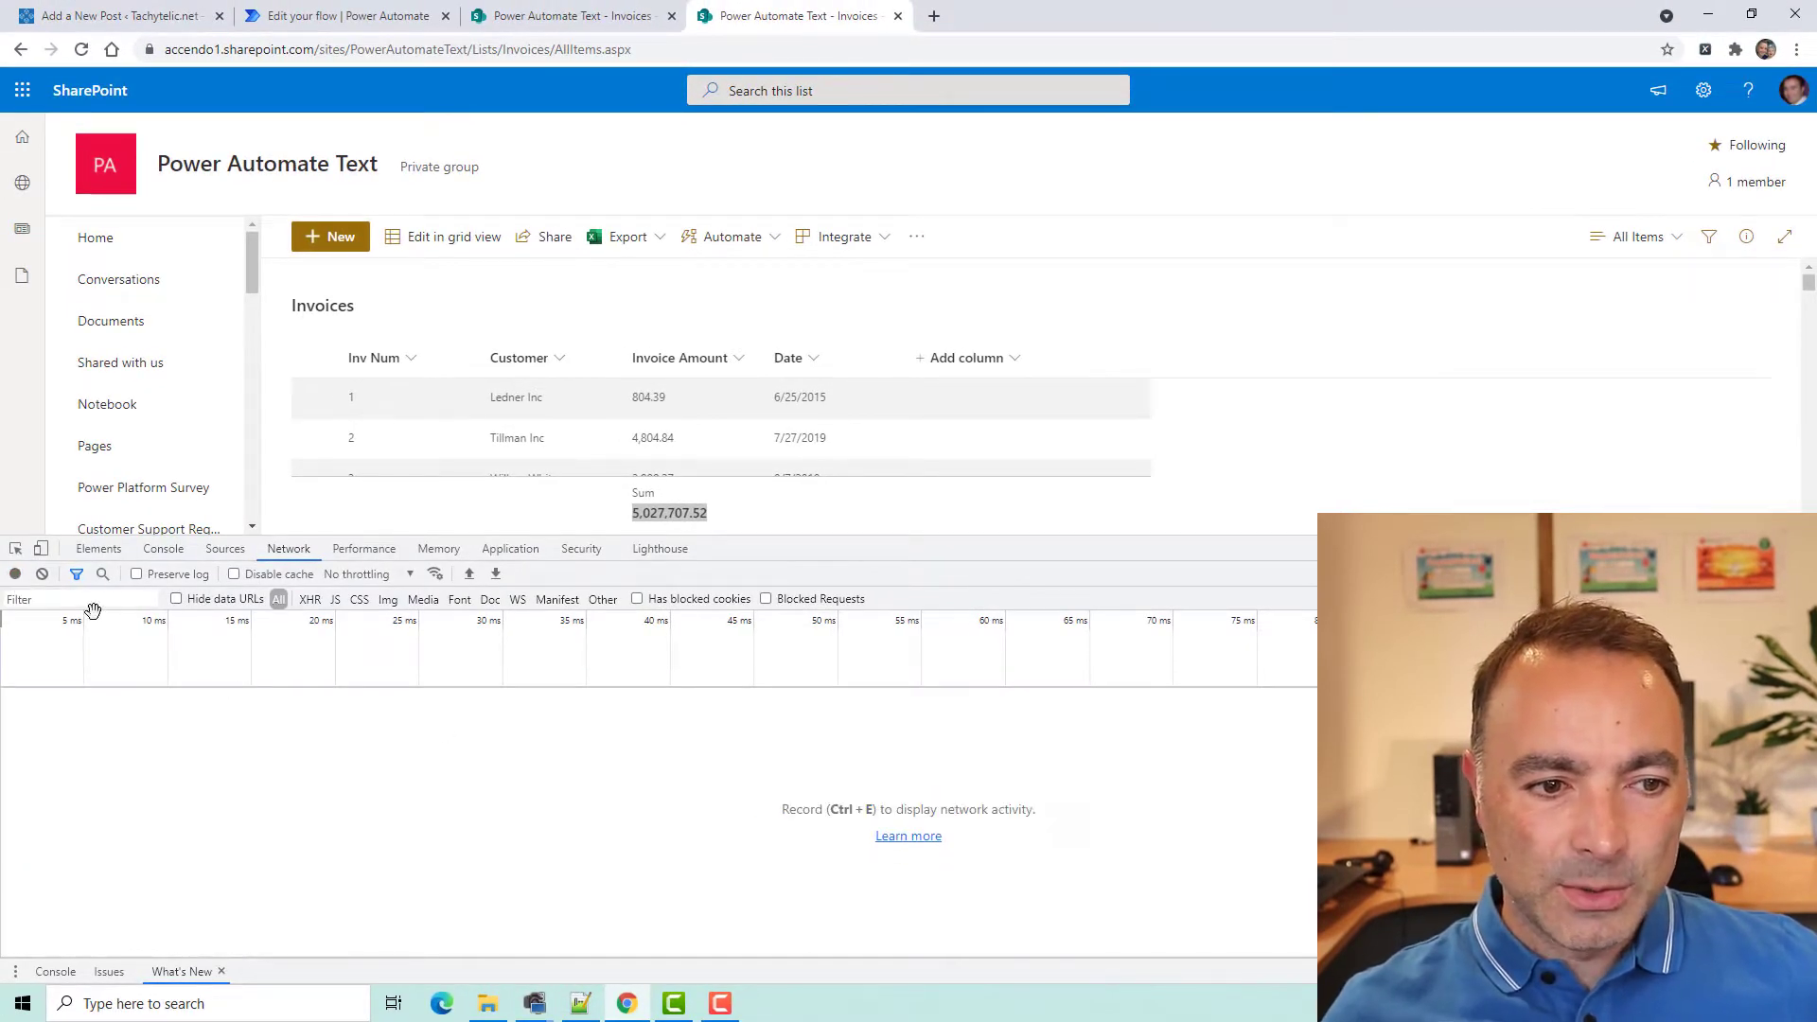
left_click(82, 50)
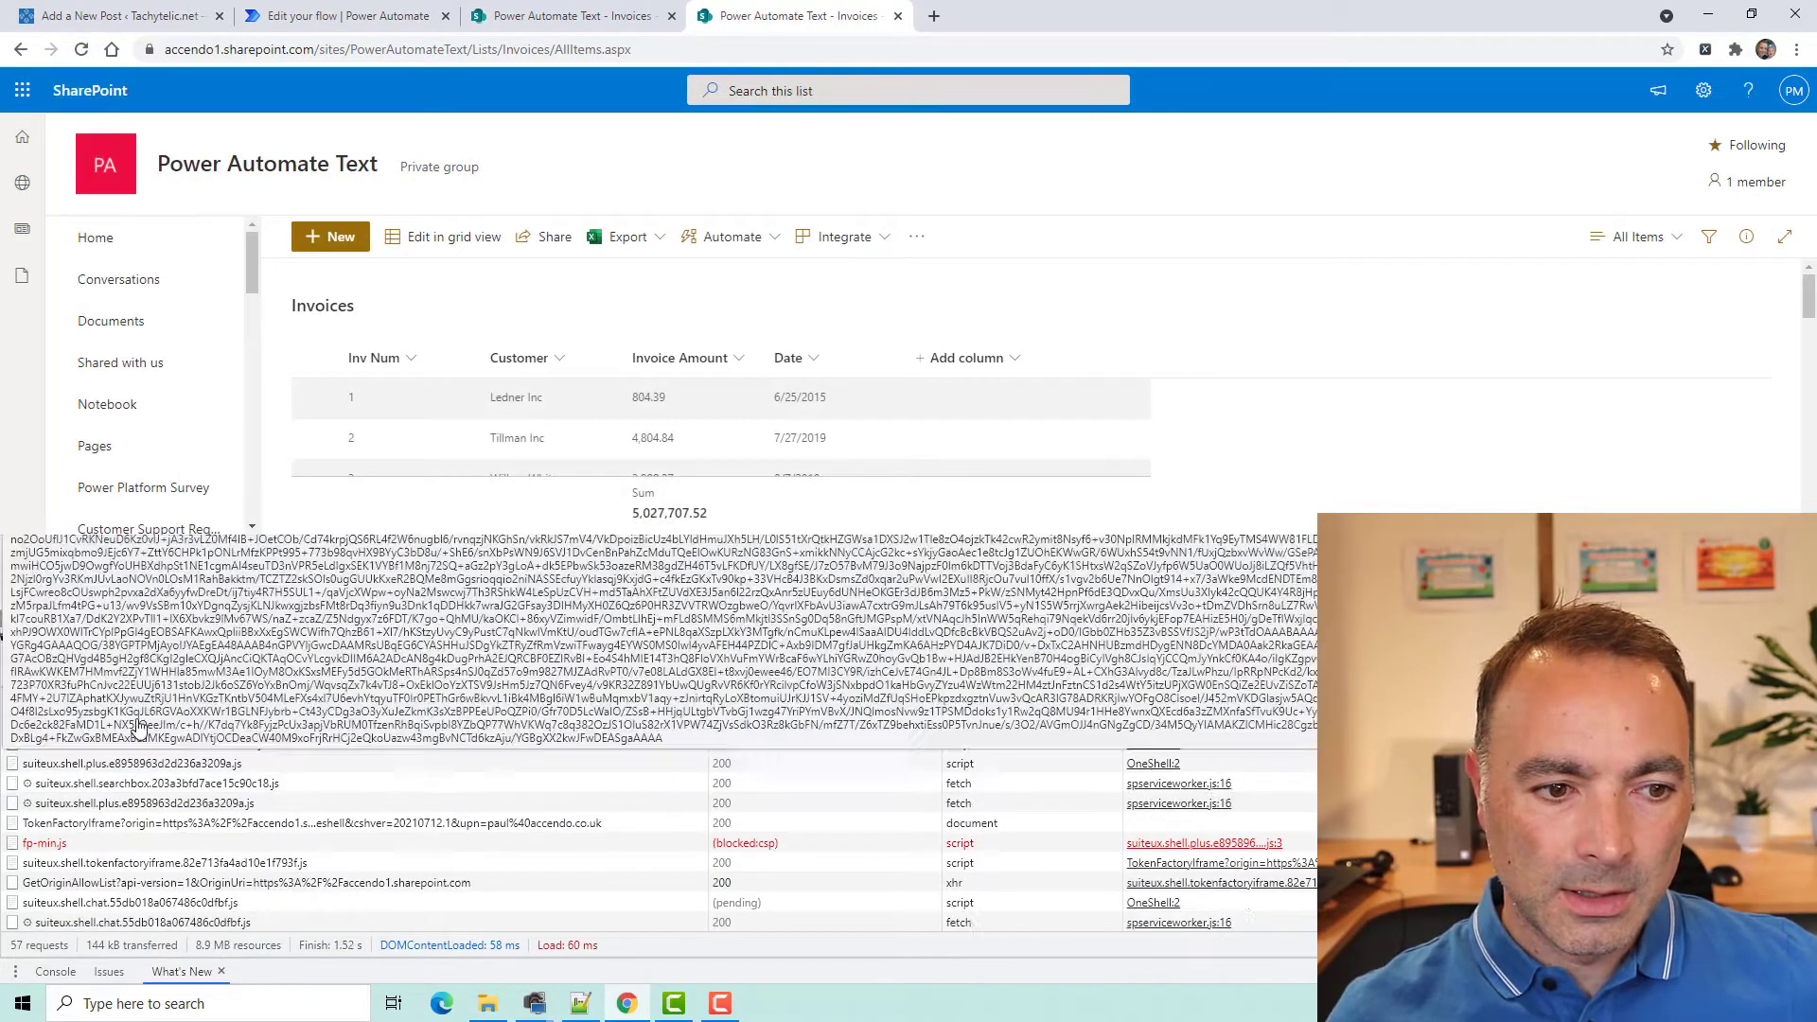
left_click(15, 574)
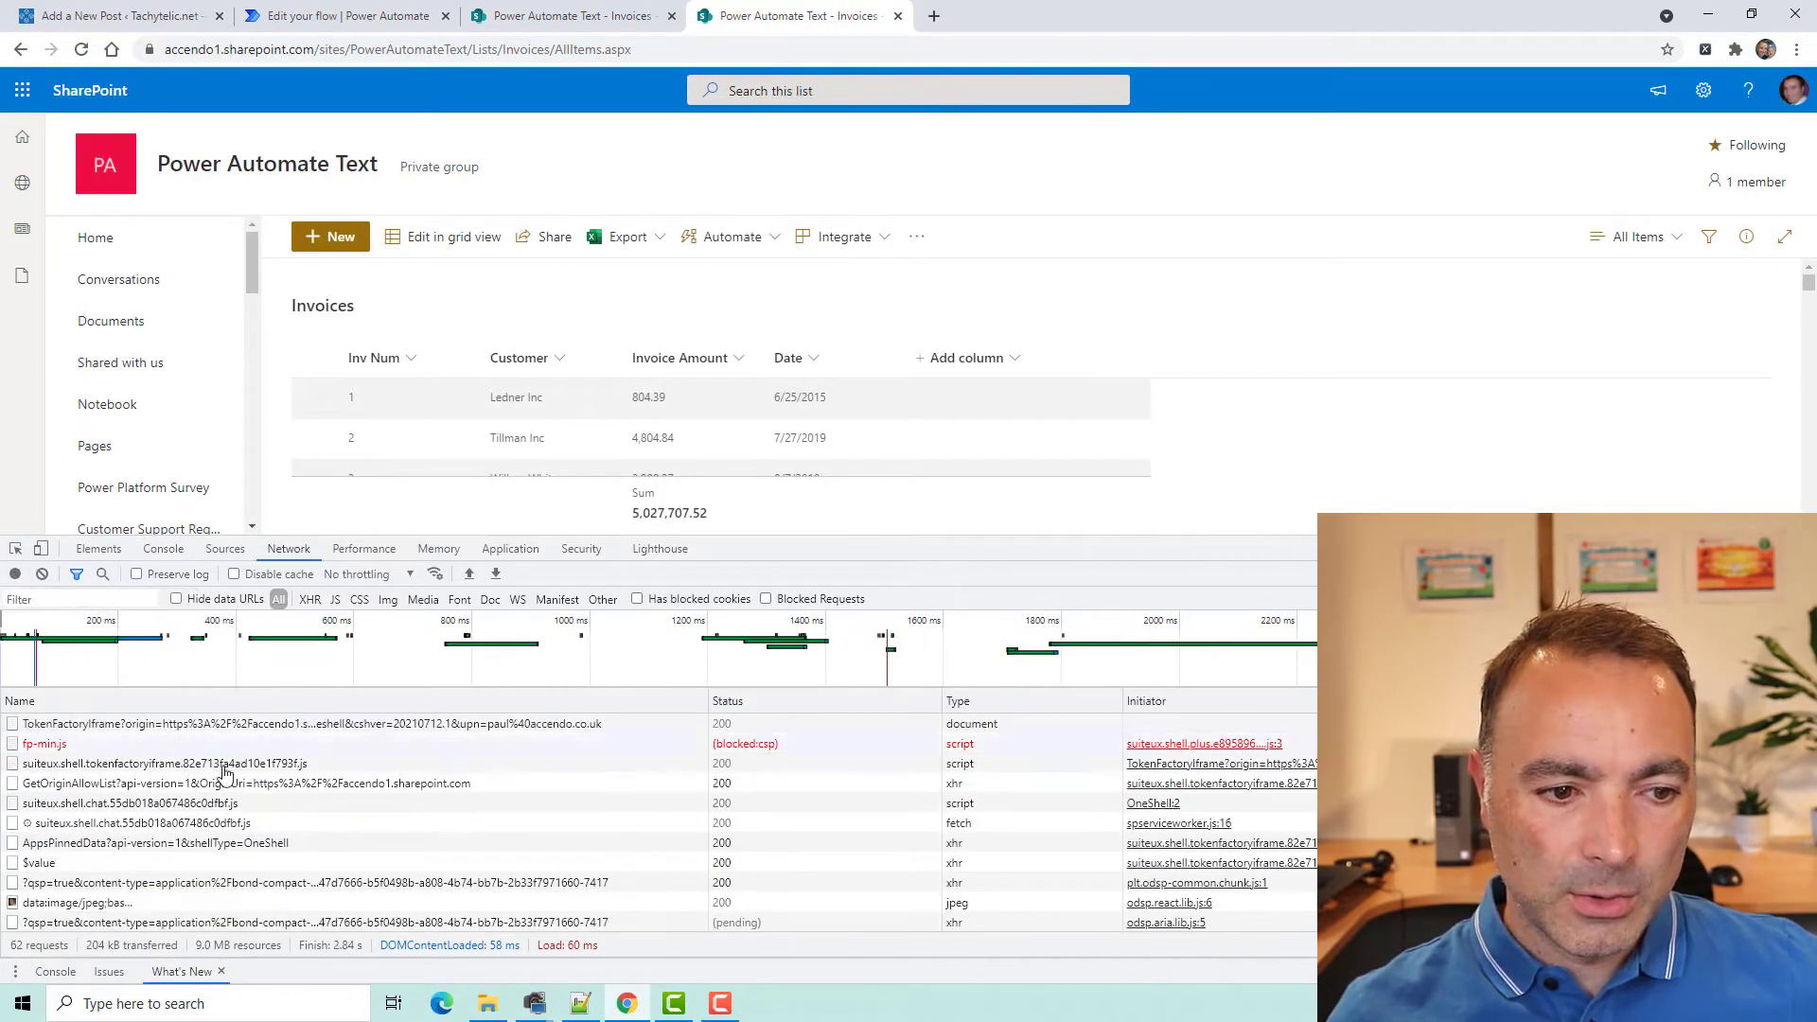
scroll(237, 804, "up", 10)
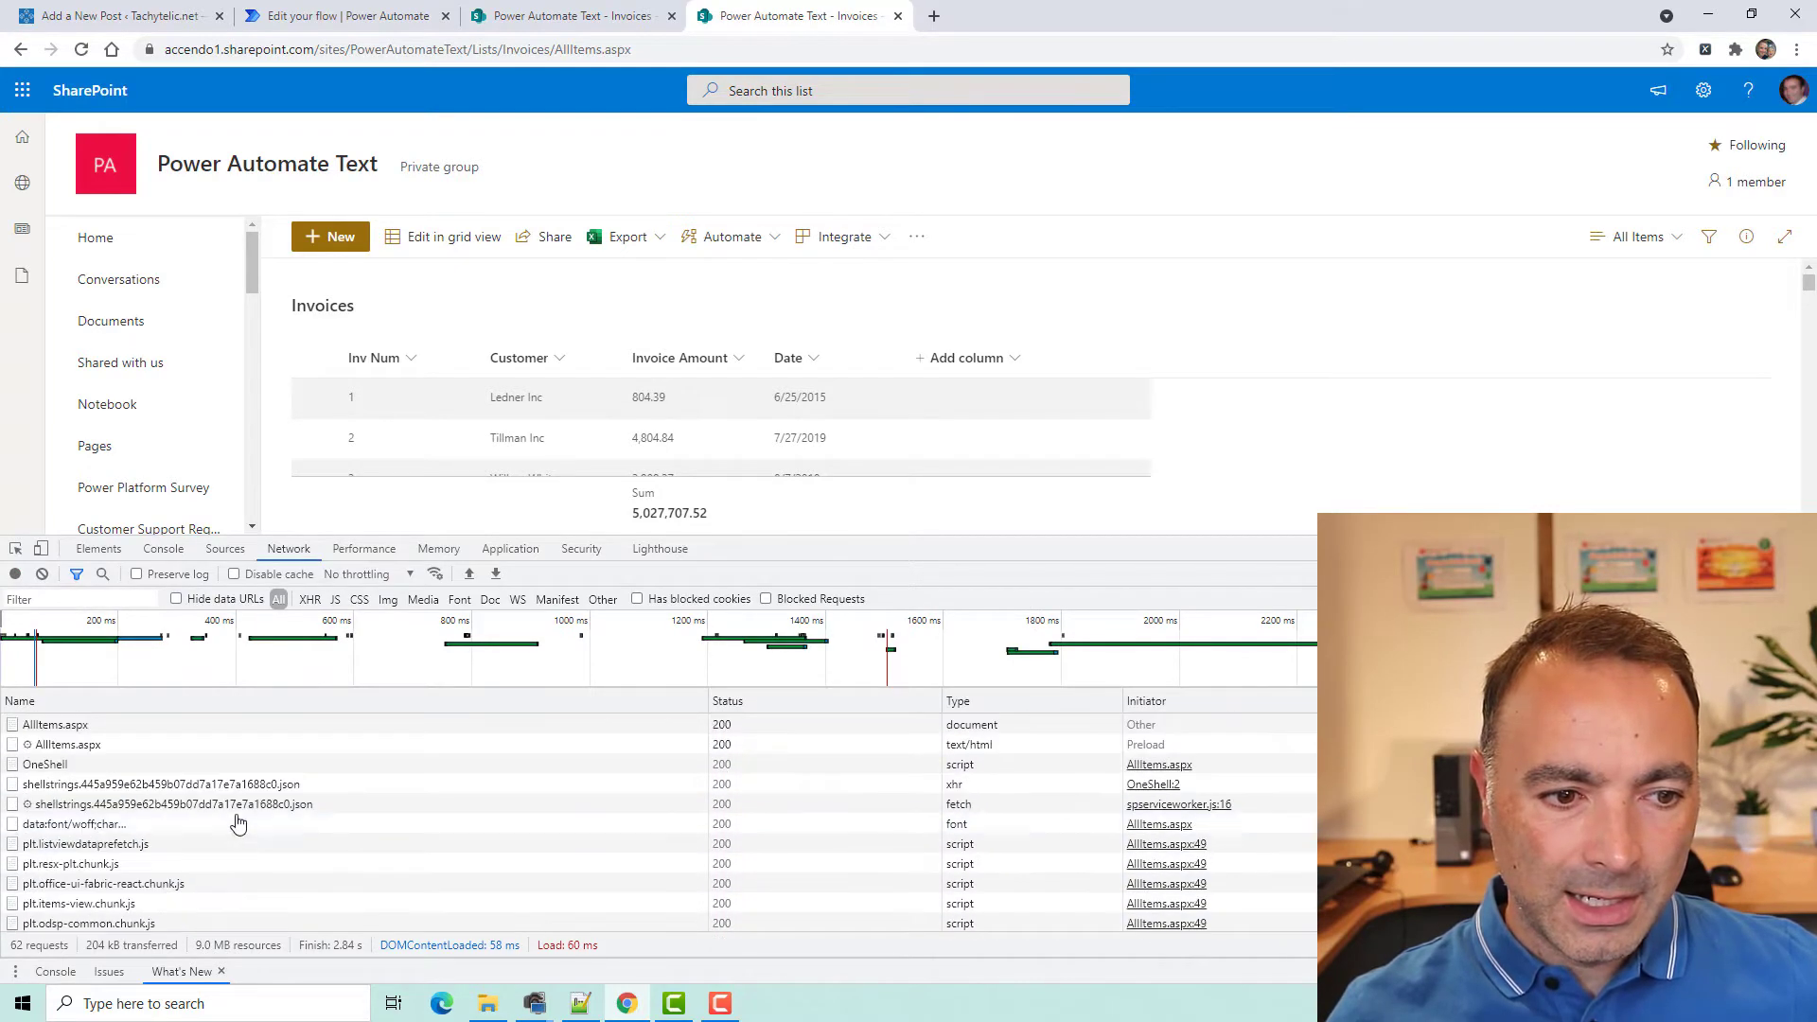
scroll(201, 781, "down", 1)
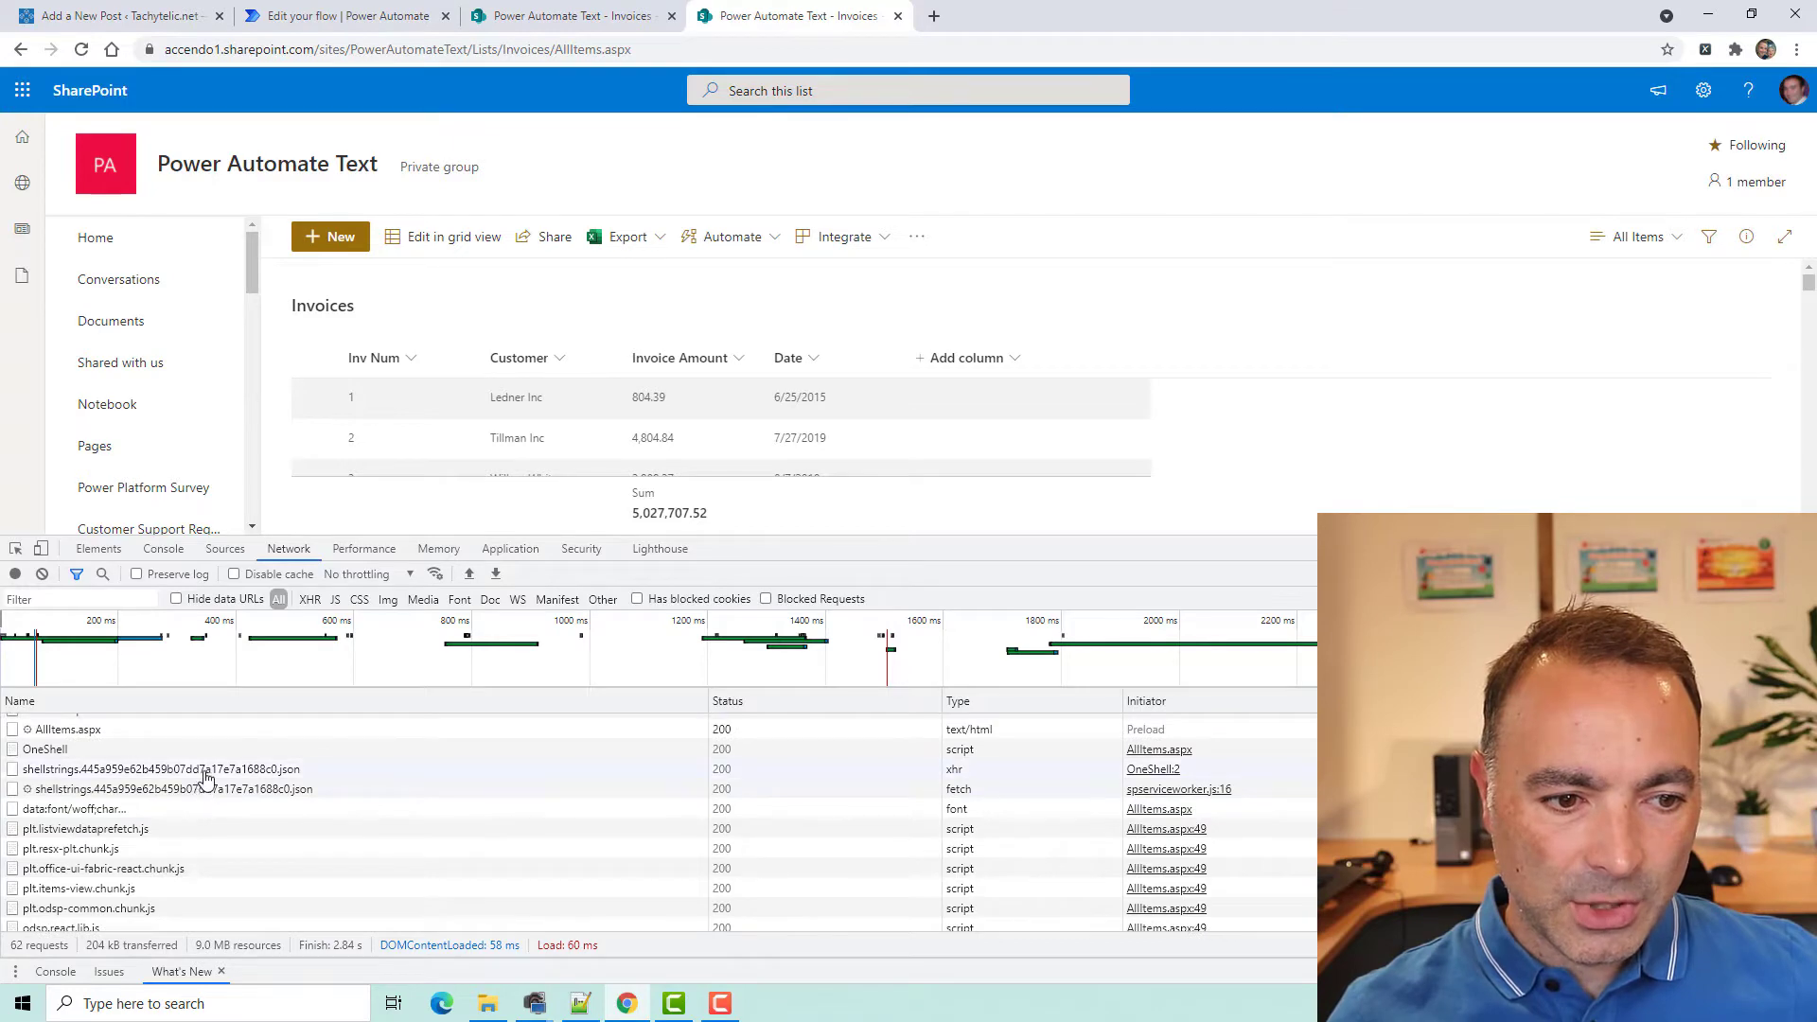
scroll(201, 780, "down", 2)
scroll(200, 782, "down", 6)
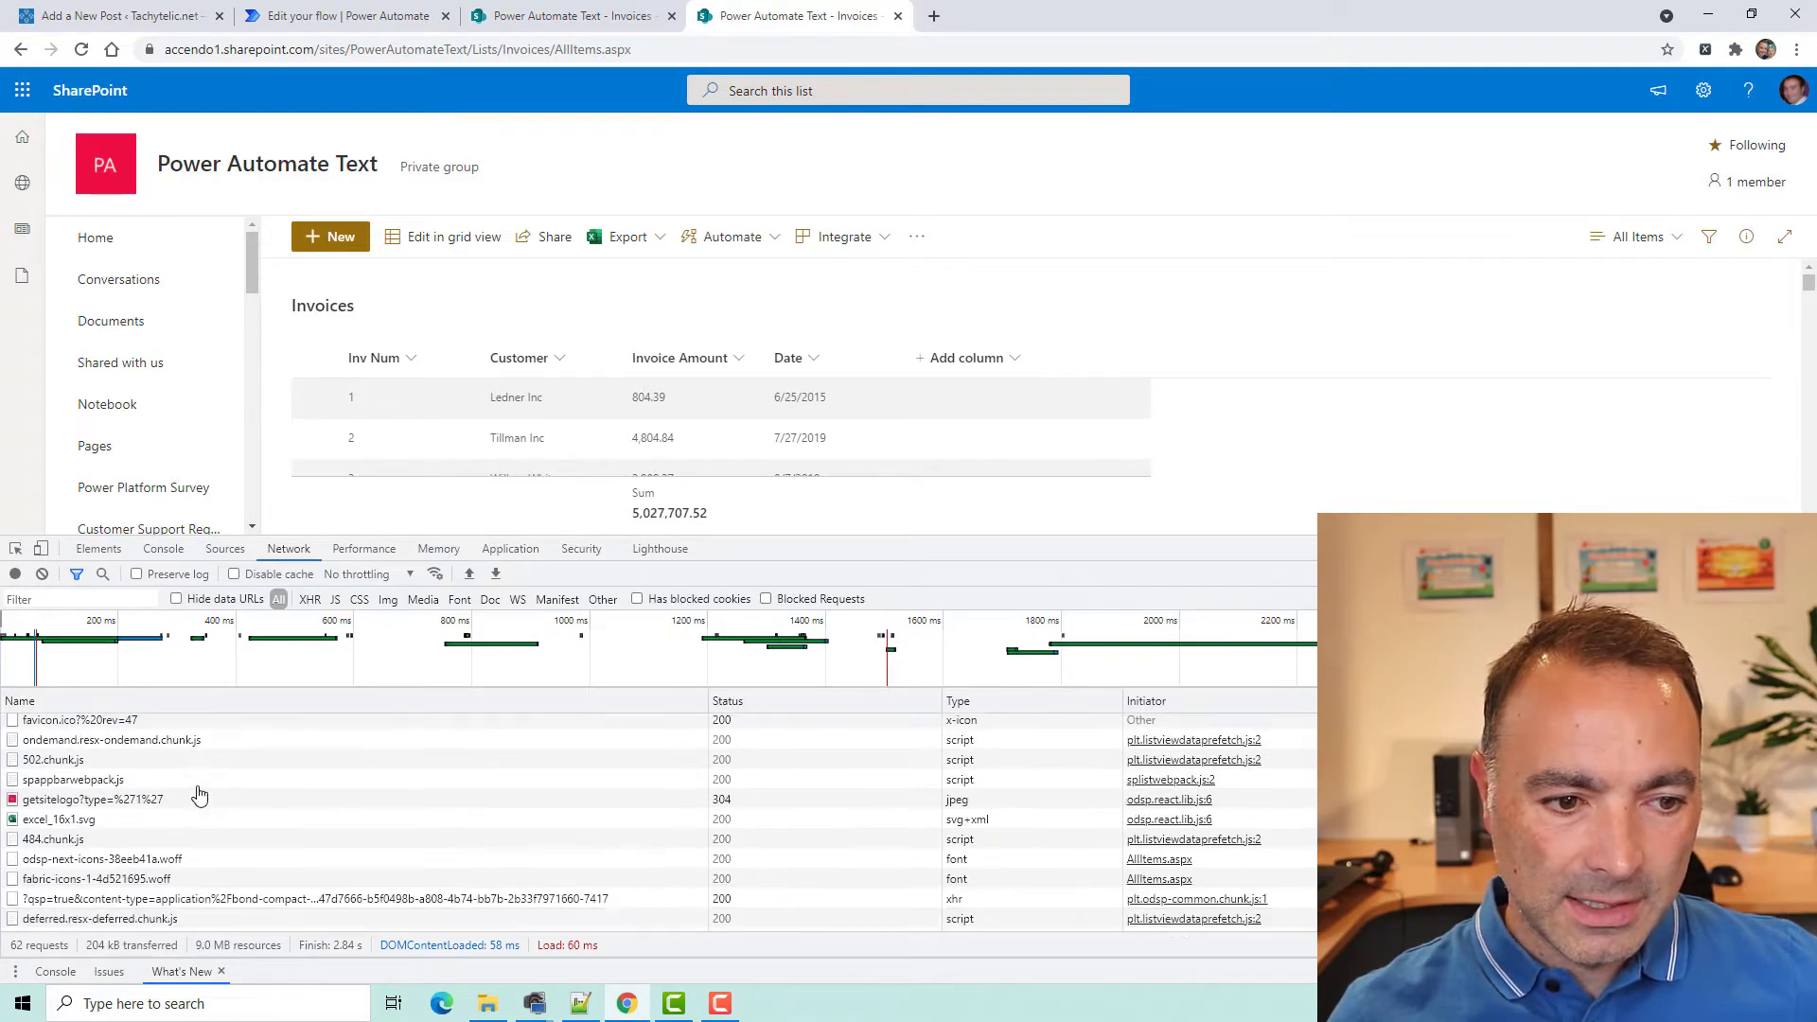
left_click(653, 10)
left_click(795, 16)
scroll(282, 793, "down", 5)
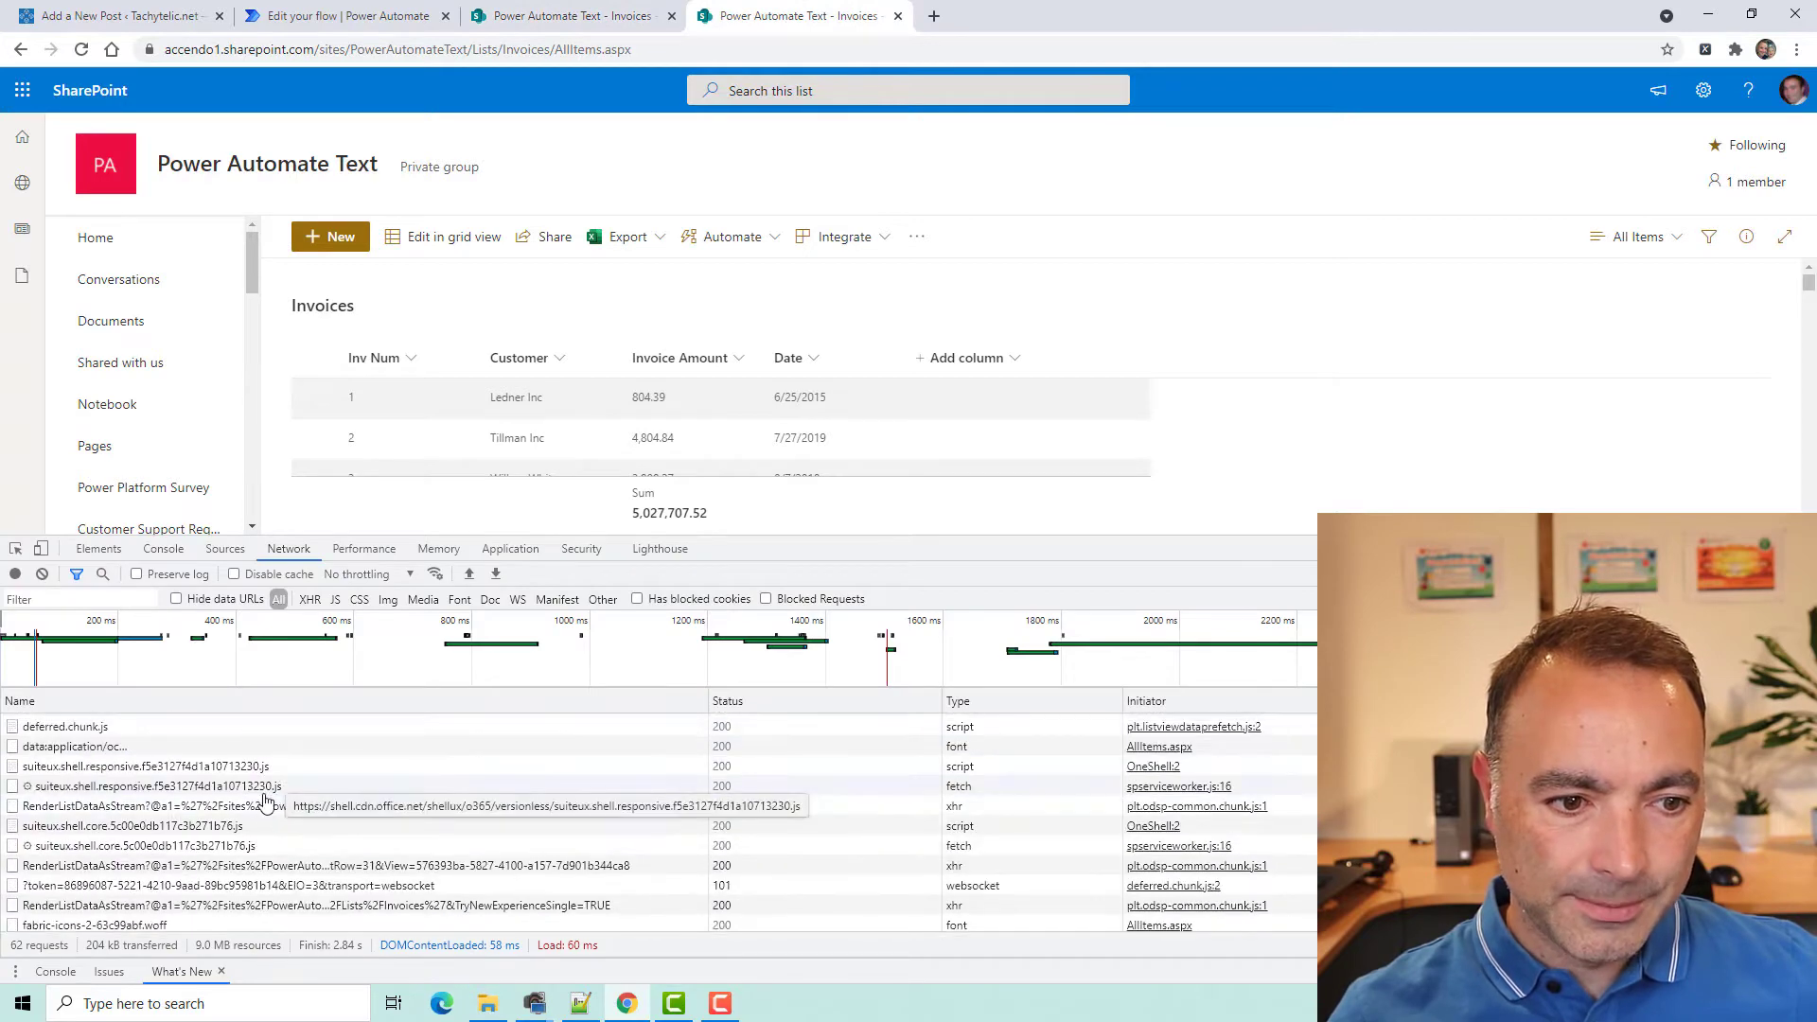
Find Invoice_x0020_Amount.SUM 5,027,707.52 in the RenderListDataAsStream response, then close DevTools
left_click(175, 798)
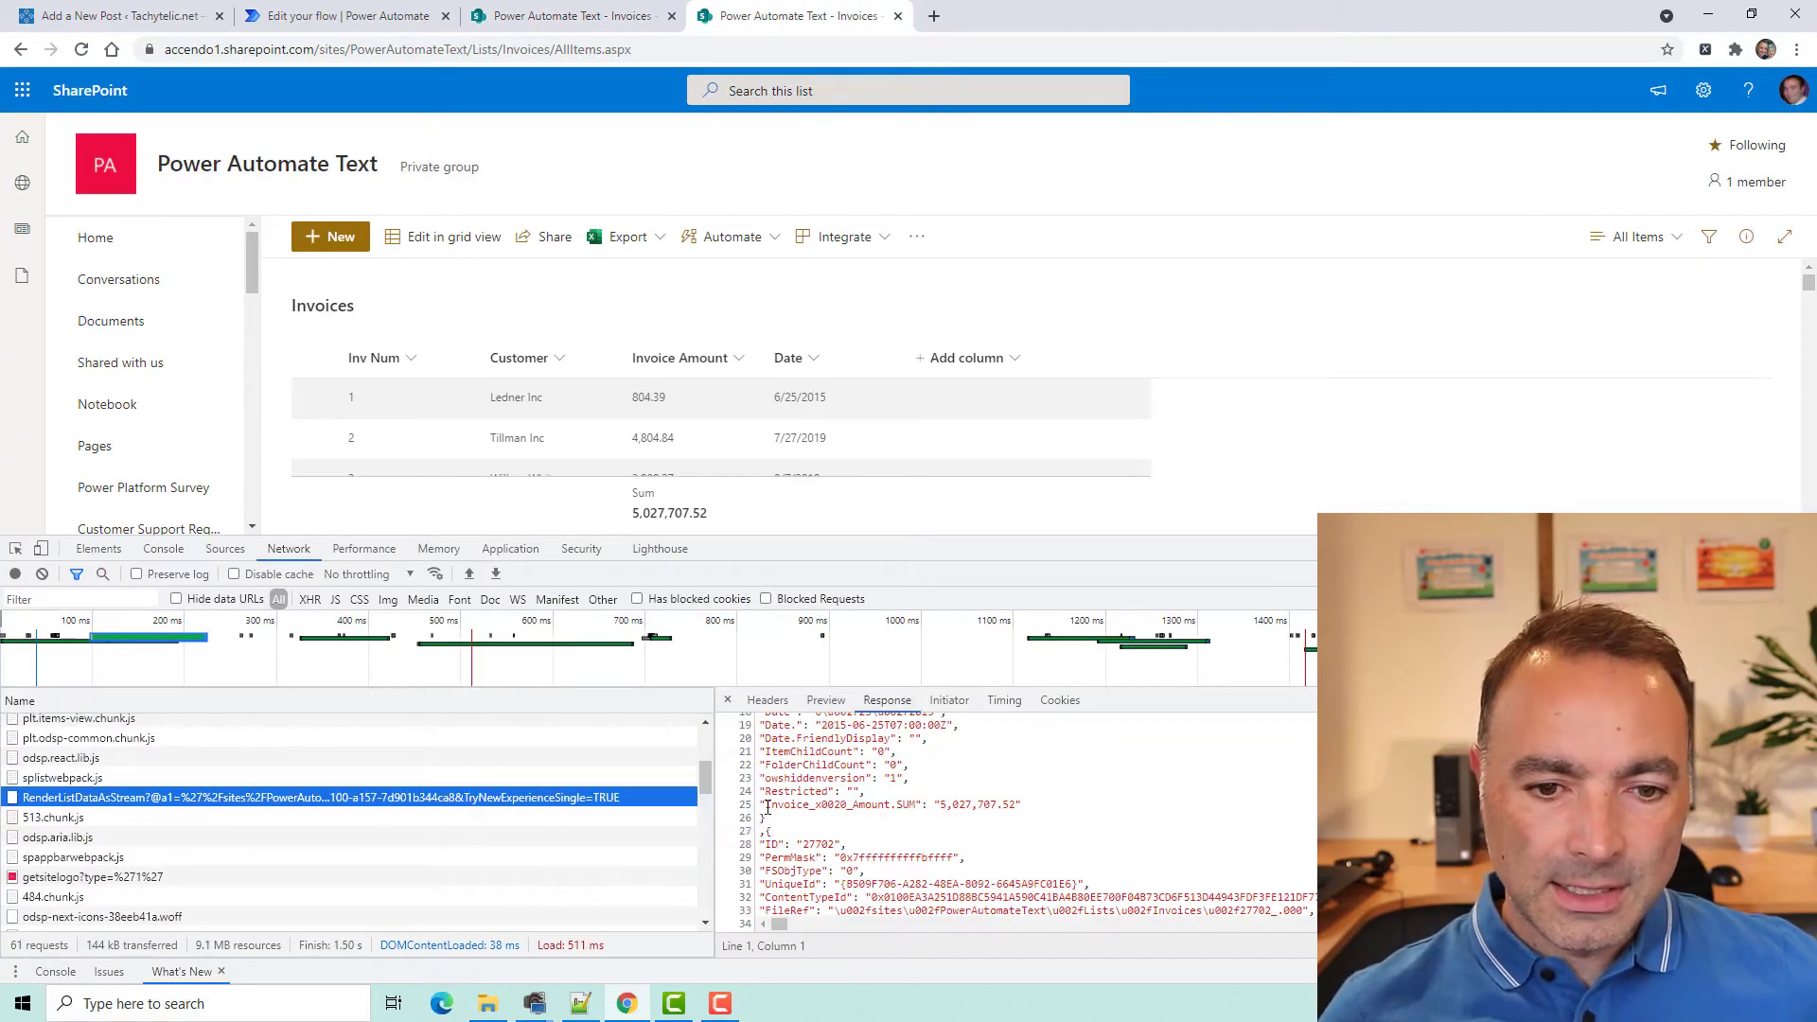
left_click_drag(764, 805, 878, 814)
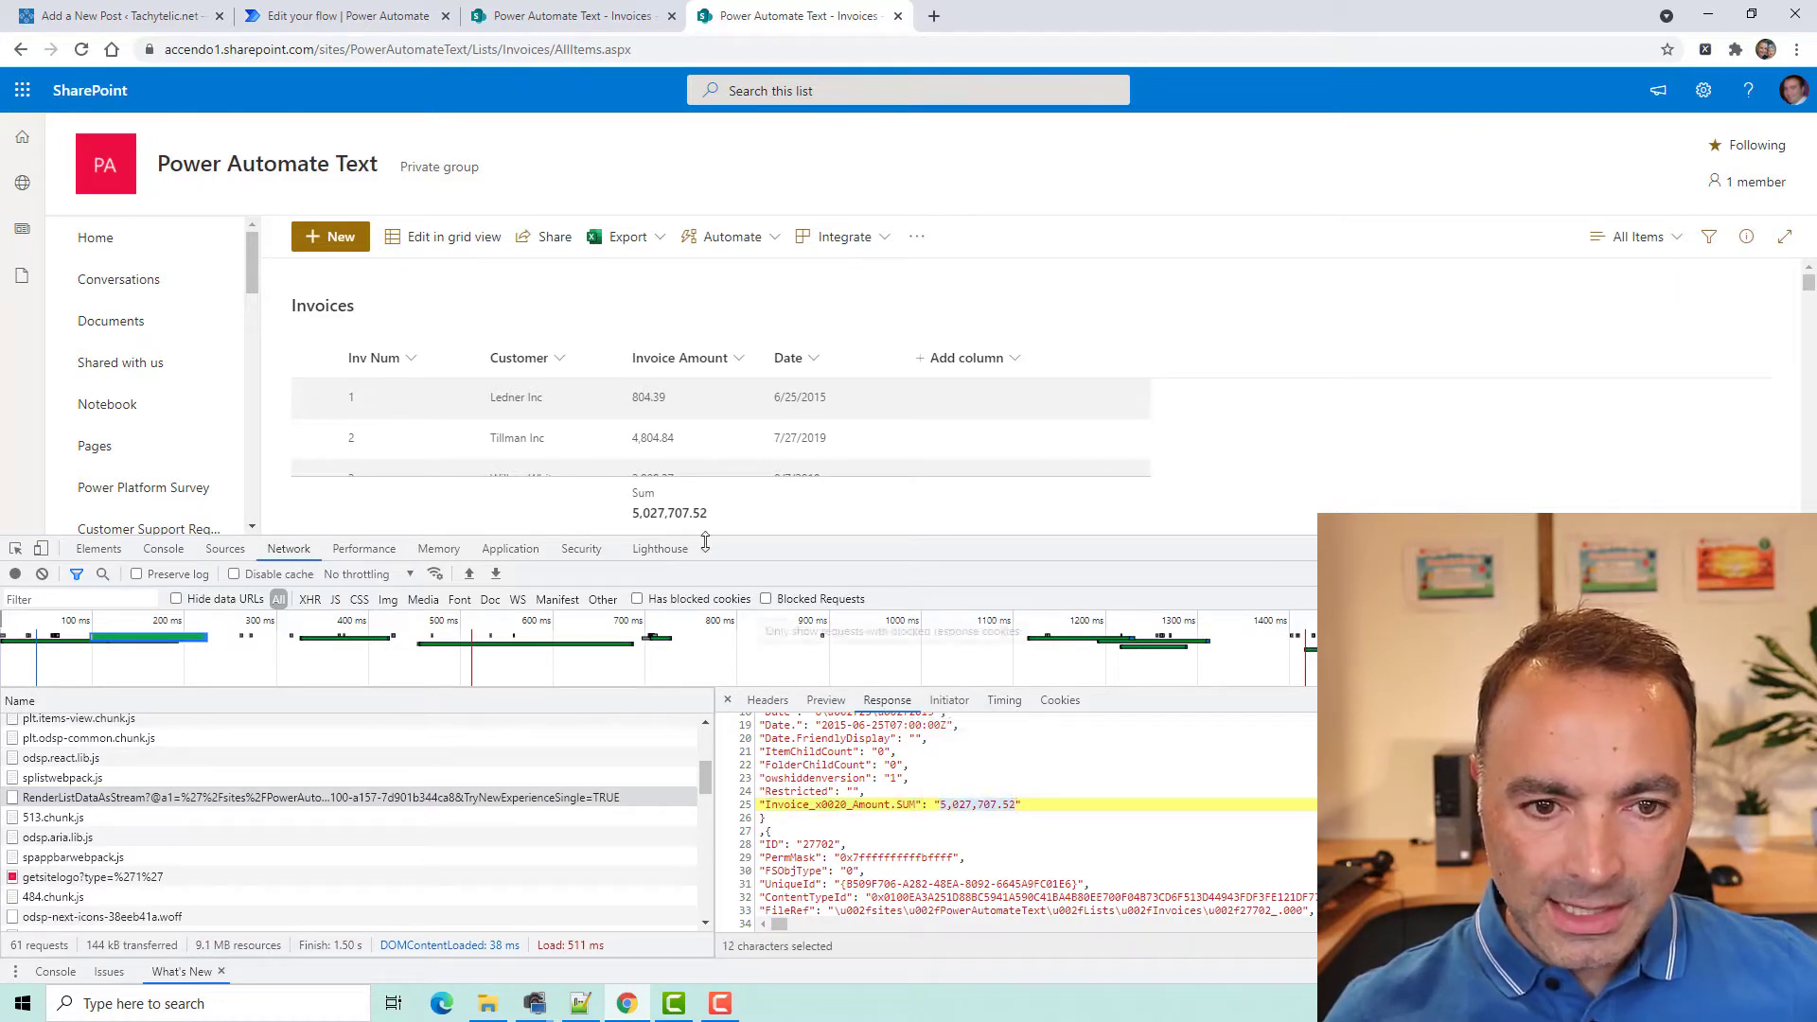
scroll(899, 852, "up", 6)
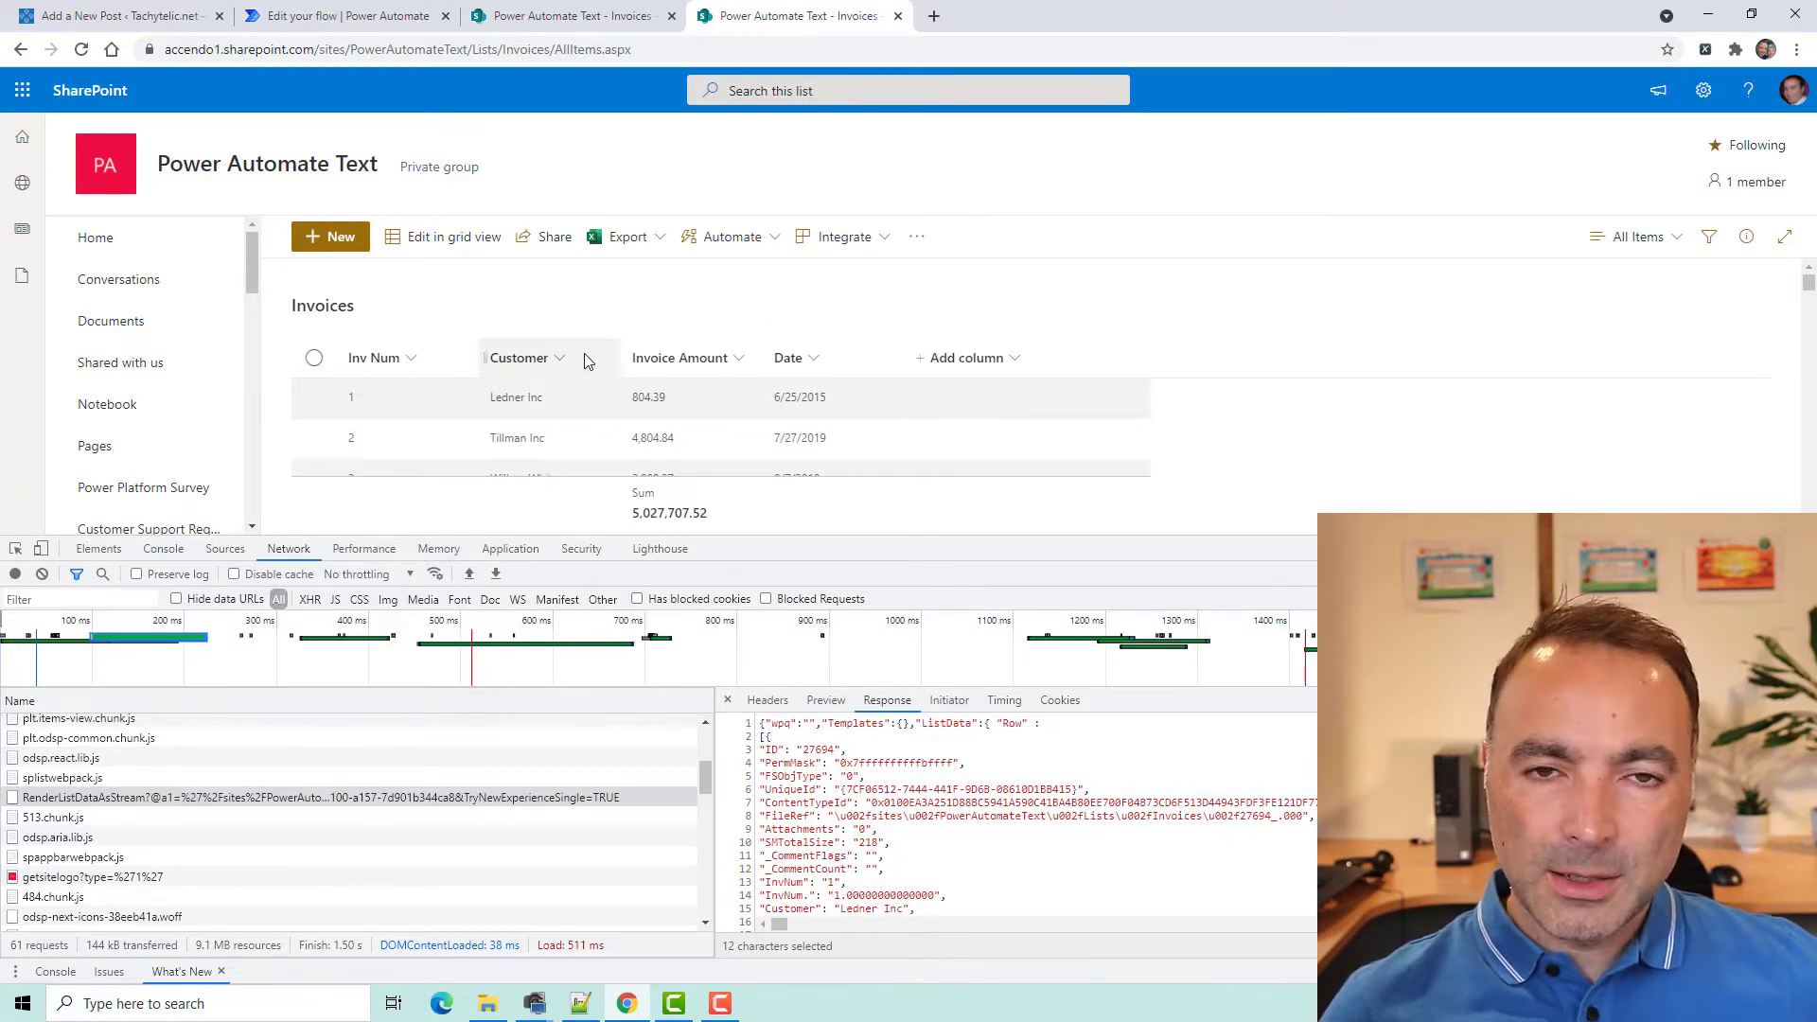
key("ctrl+a")
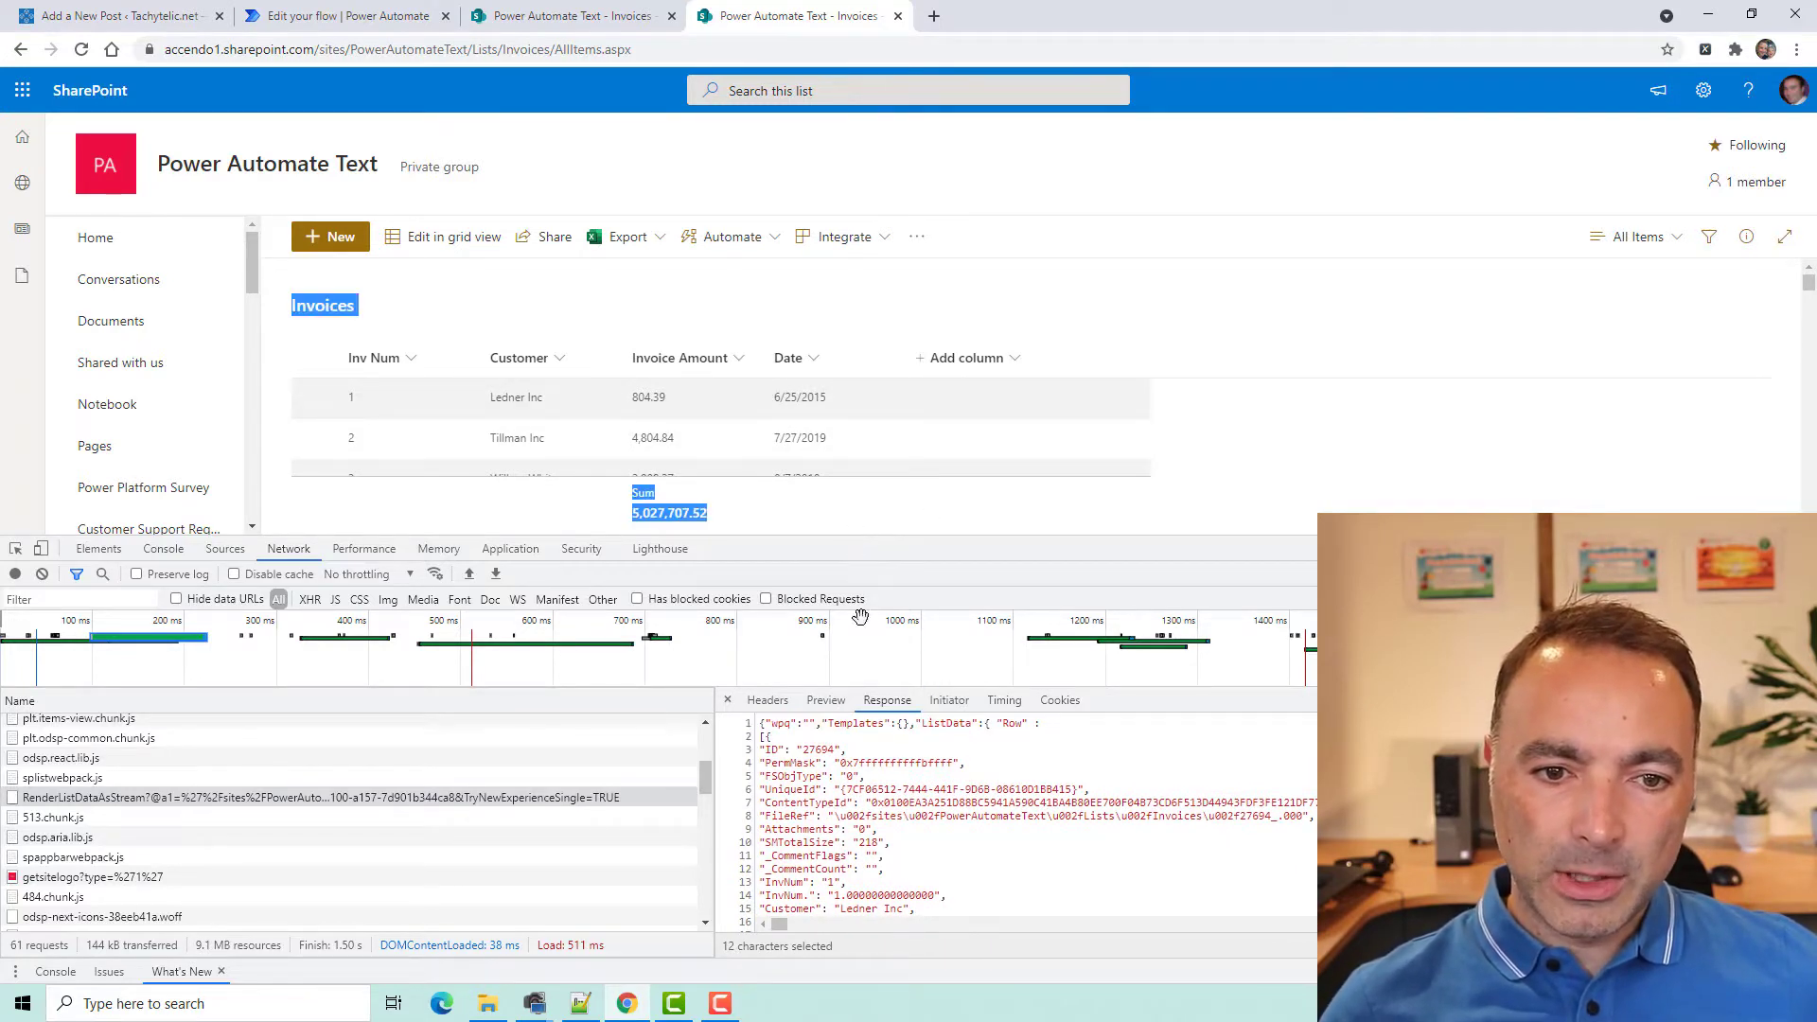
left_click_drag(880, 540, 873, 620)
key("F12")
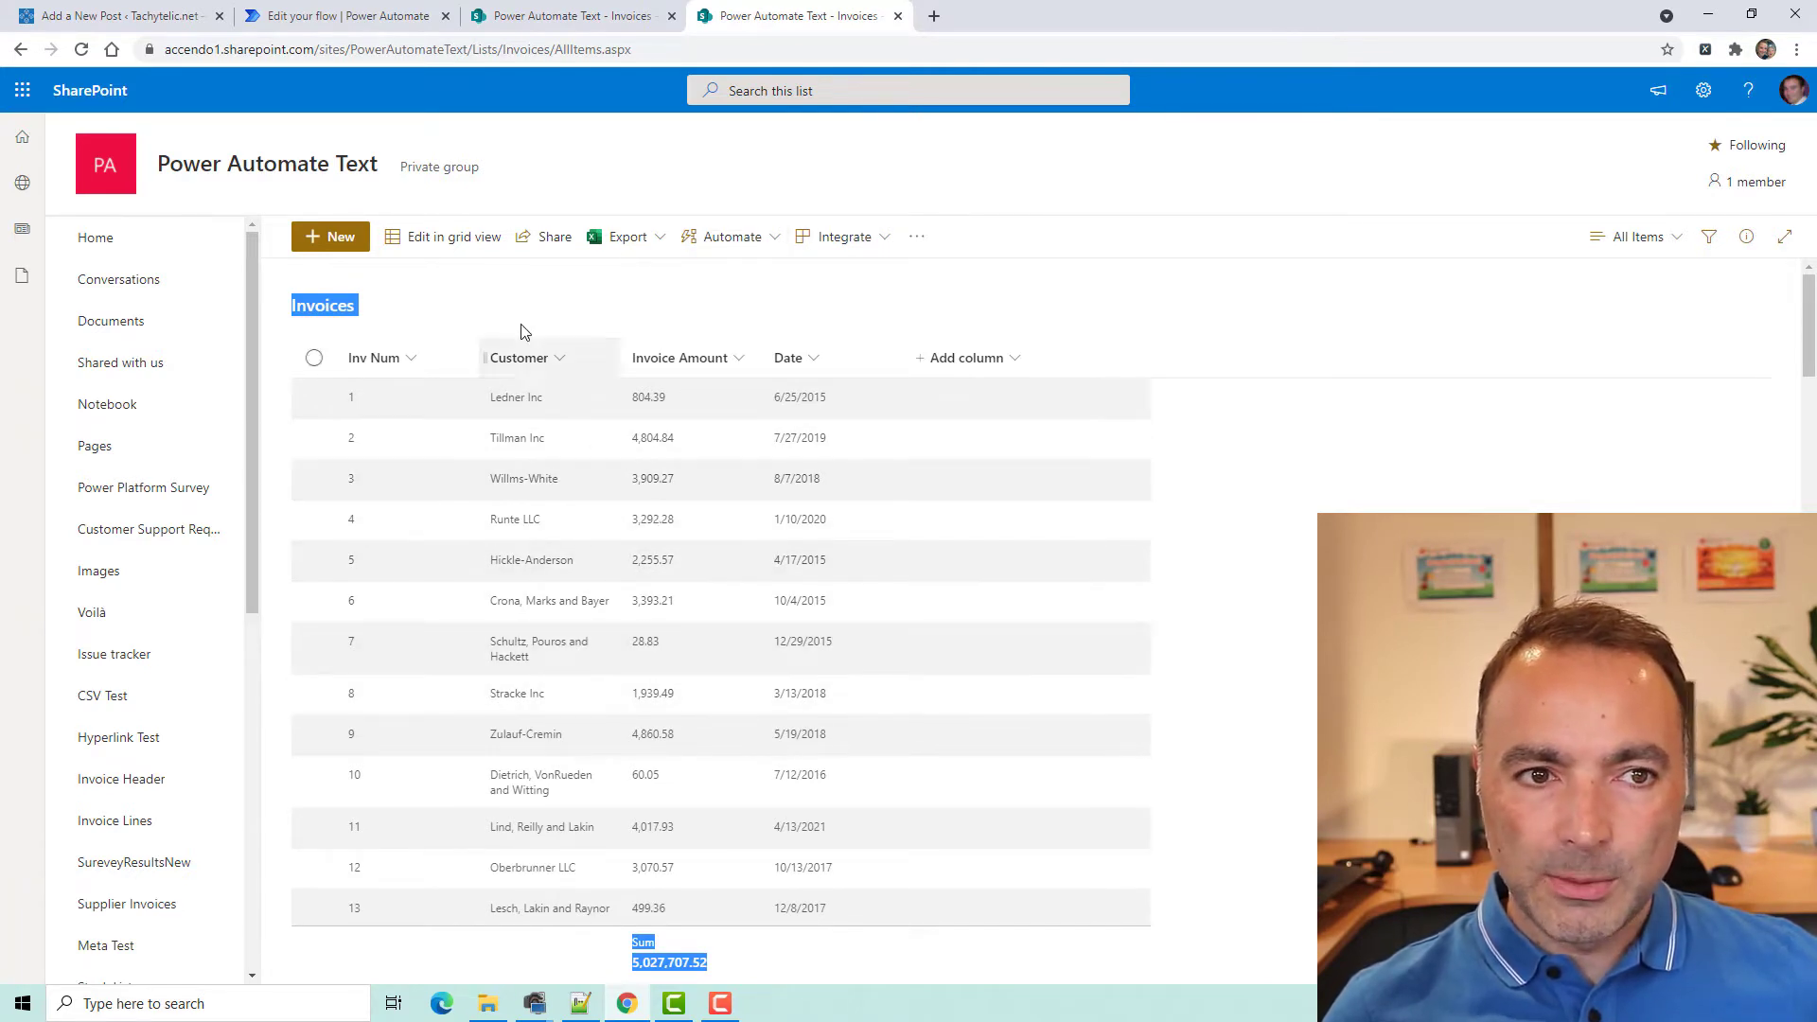
Review the flow Settings step's sitePath, listName Invoices and viewID values, then return to SharePoint
left_click(315, 28)
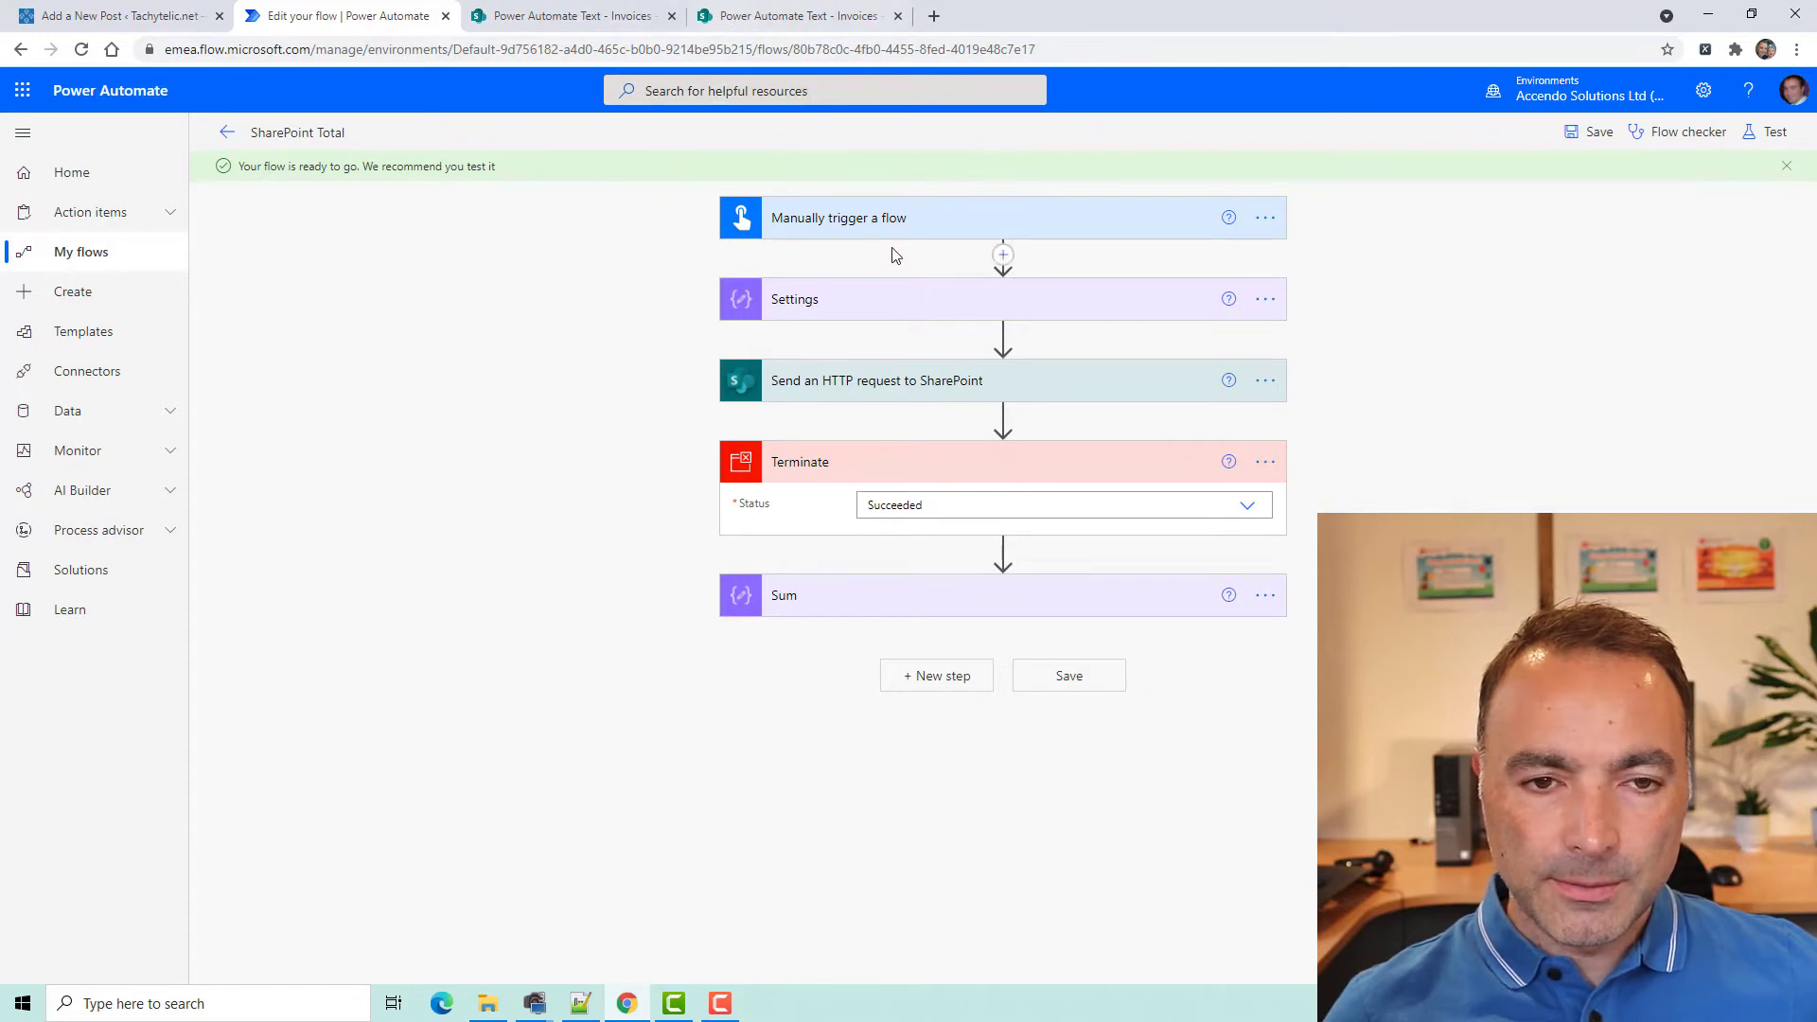
left_click(845, 313)
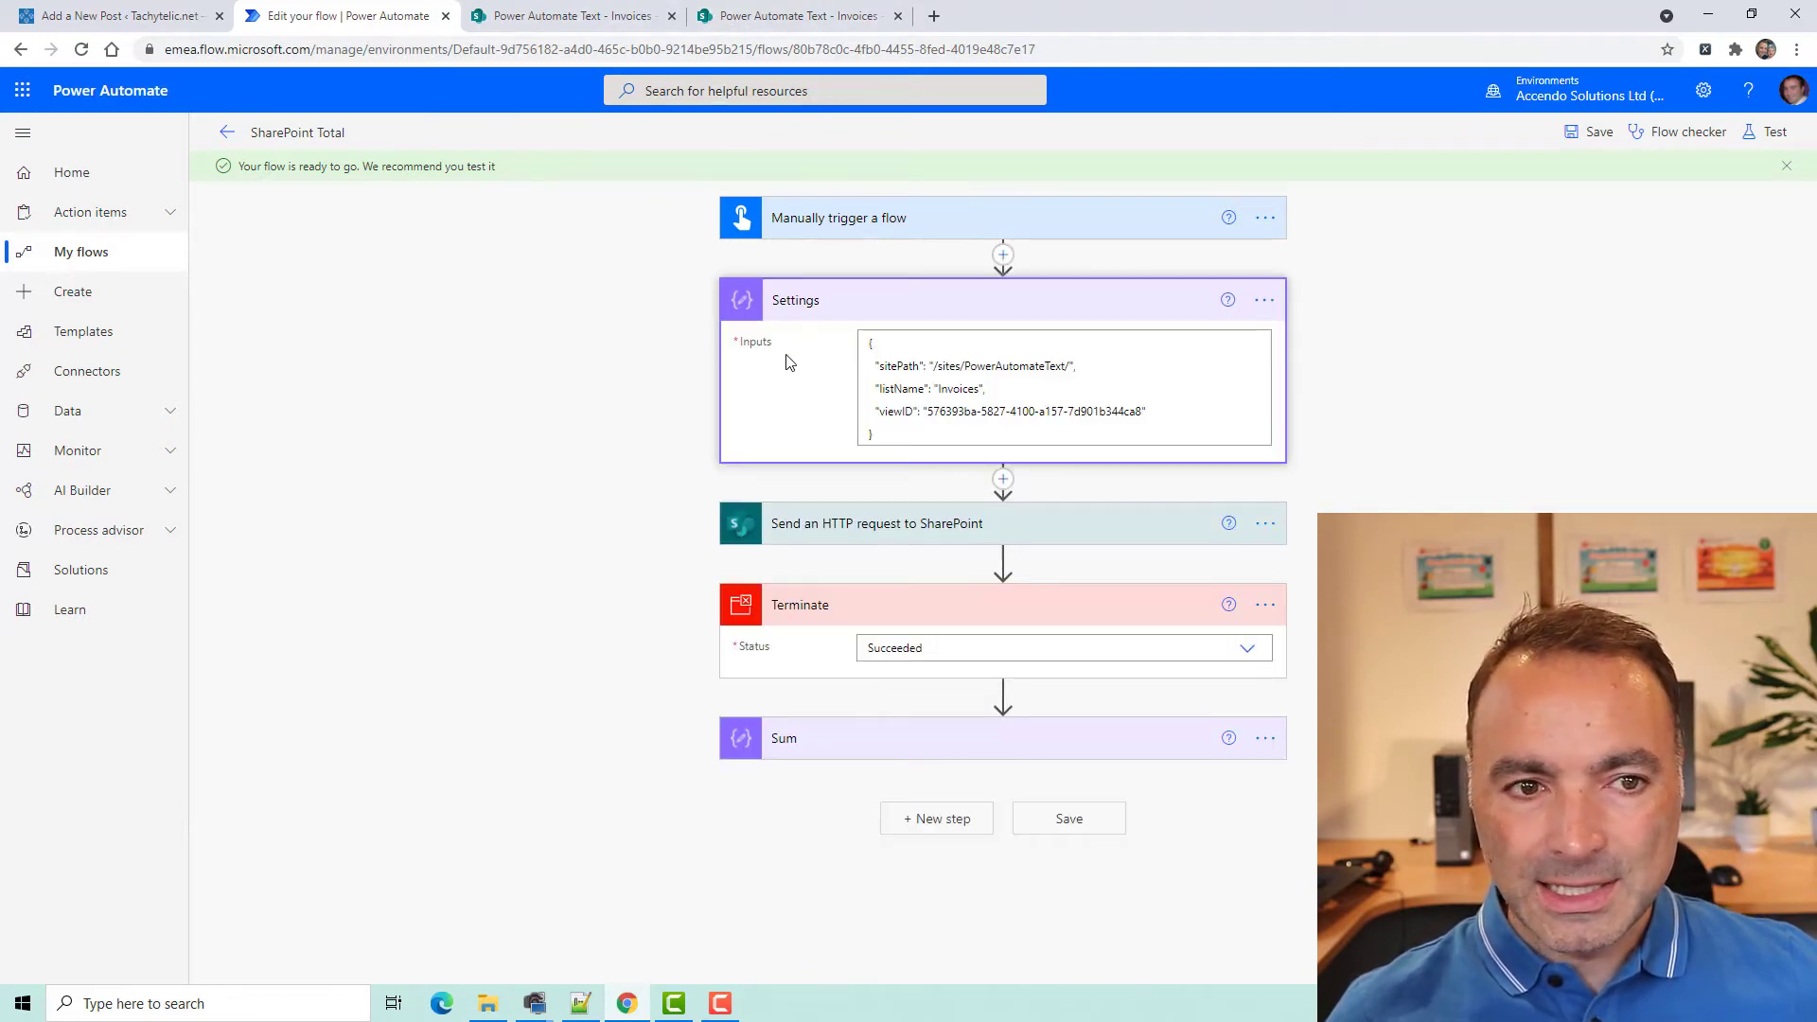
left_click(938, 365)
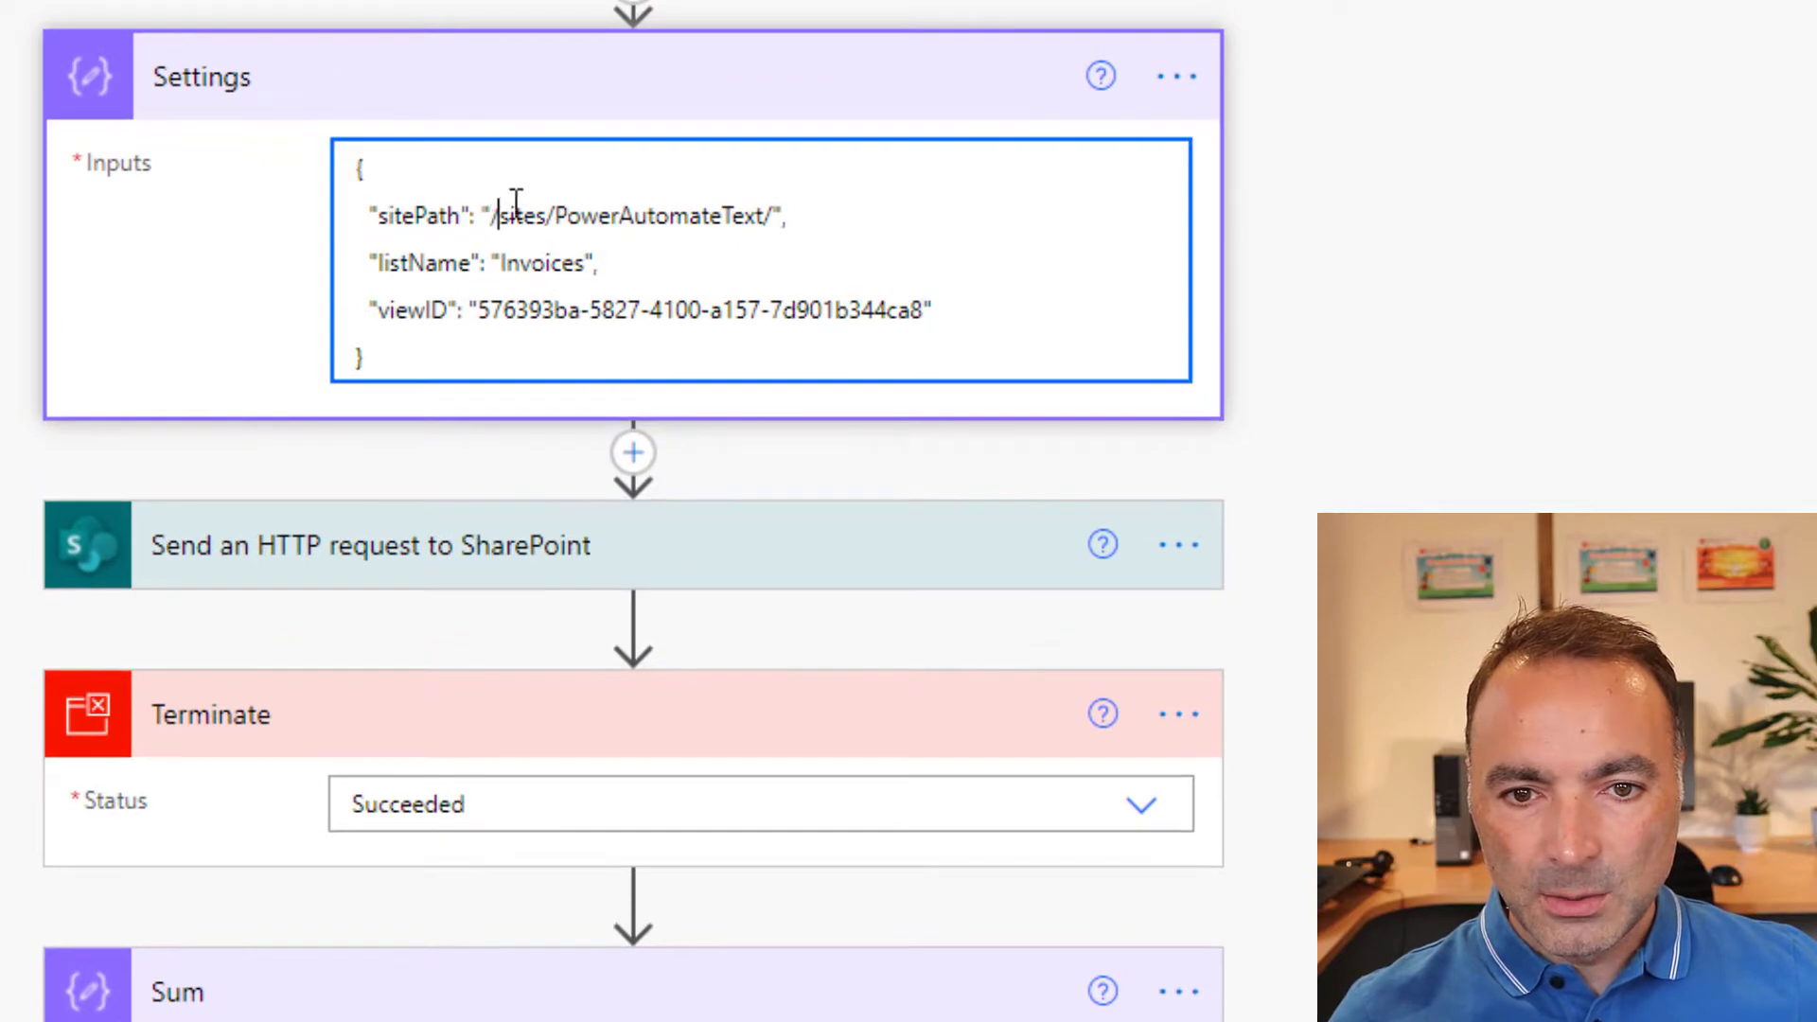
left_click(768, 215)
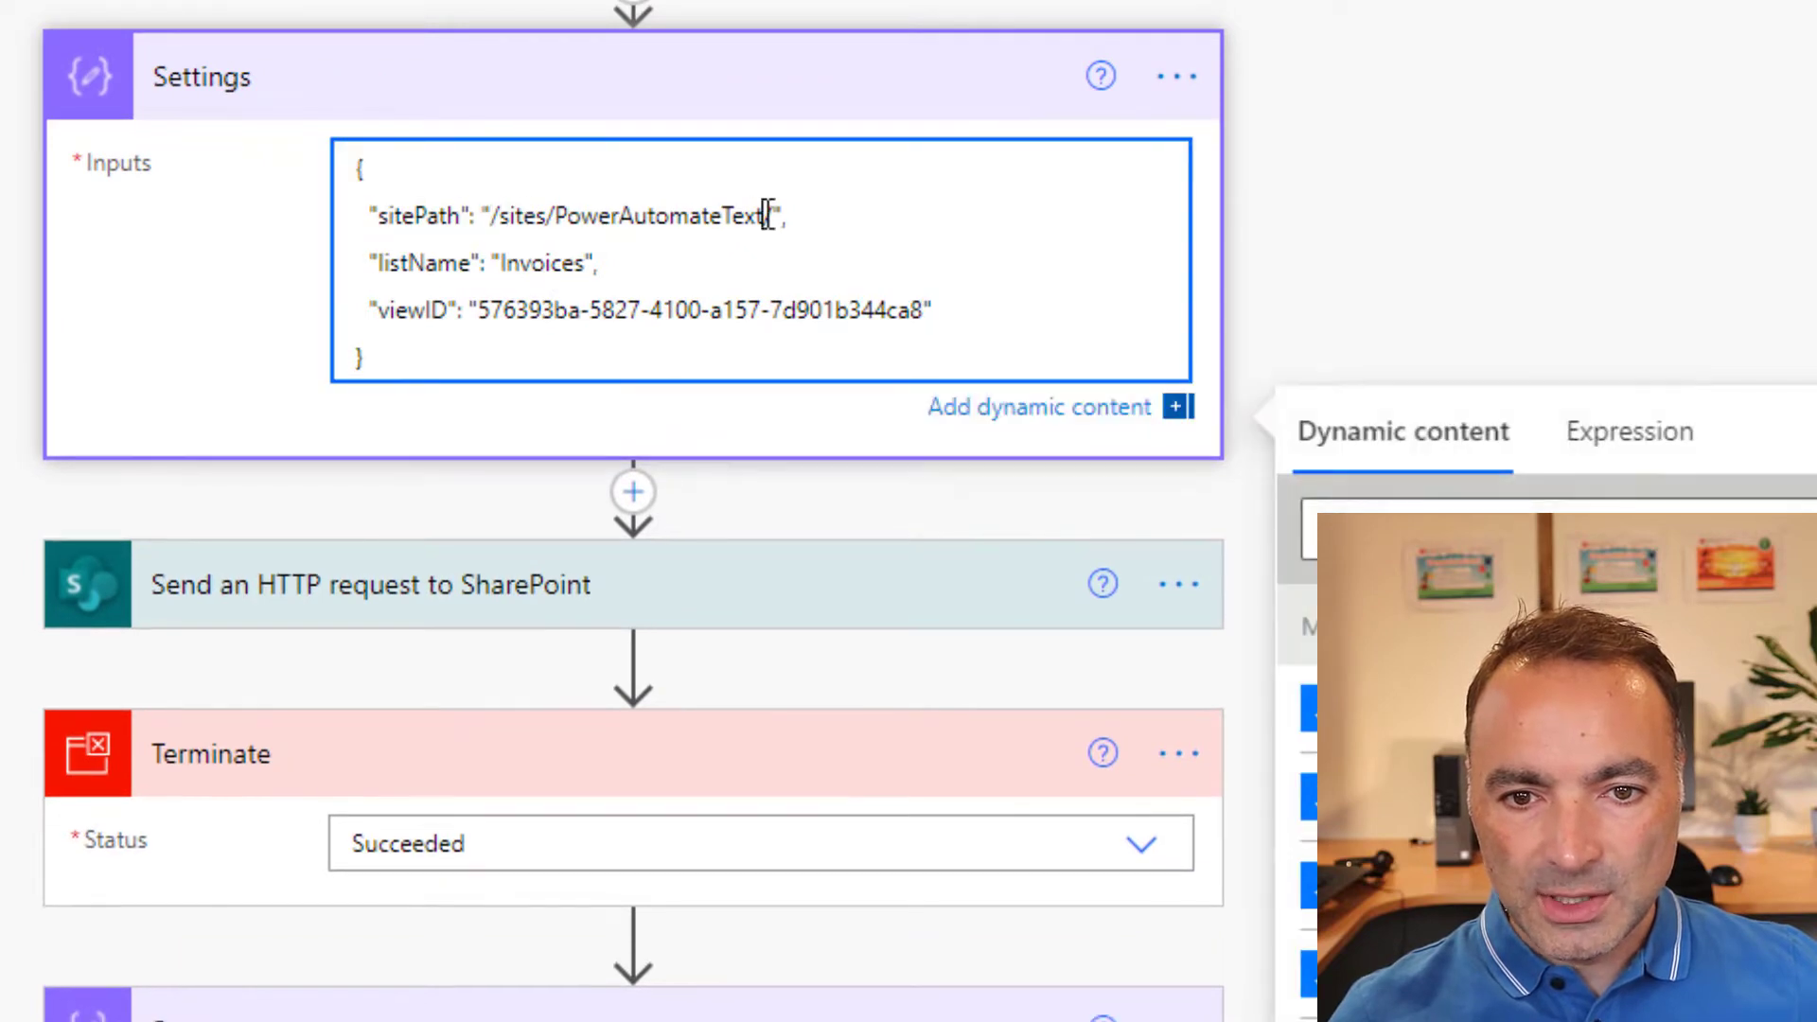
double_click(536, 262)
left_click_drag(479, 309, 919, 310)
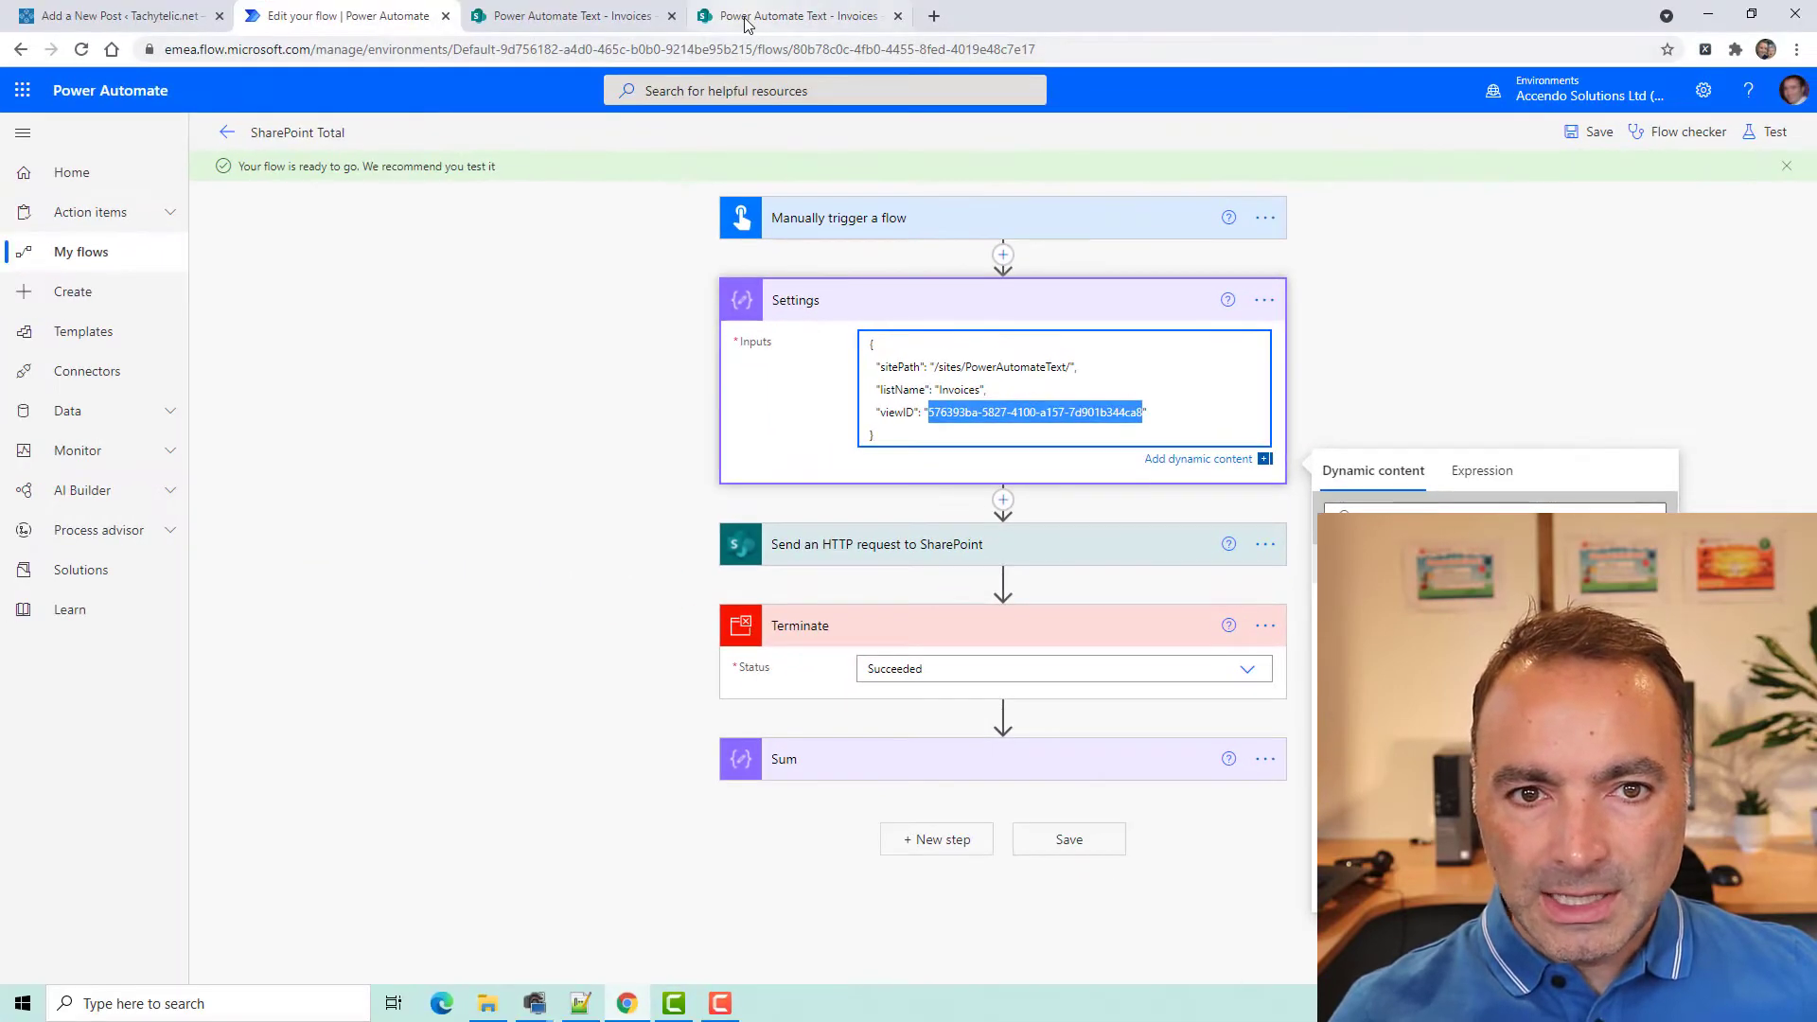
left_click(744, 17)
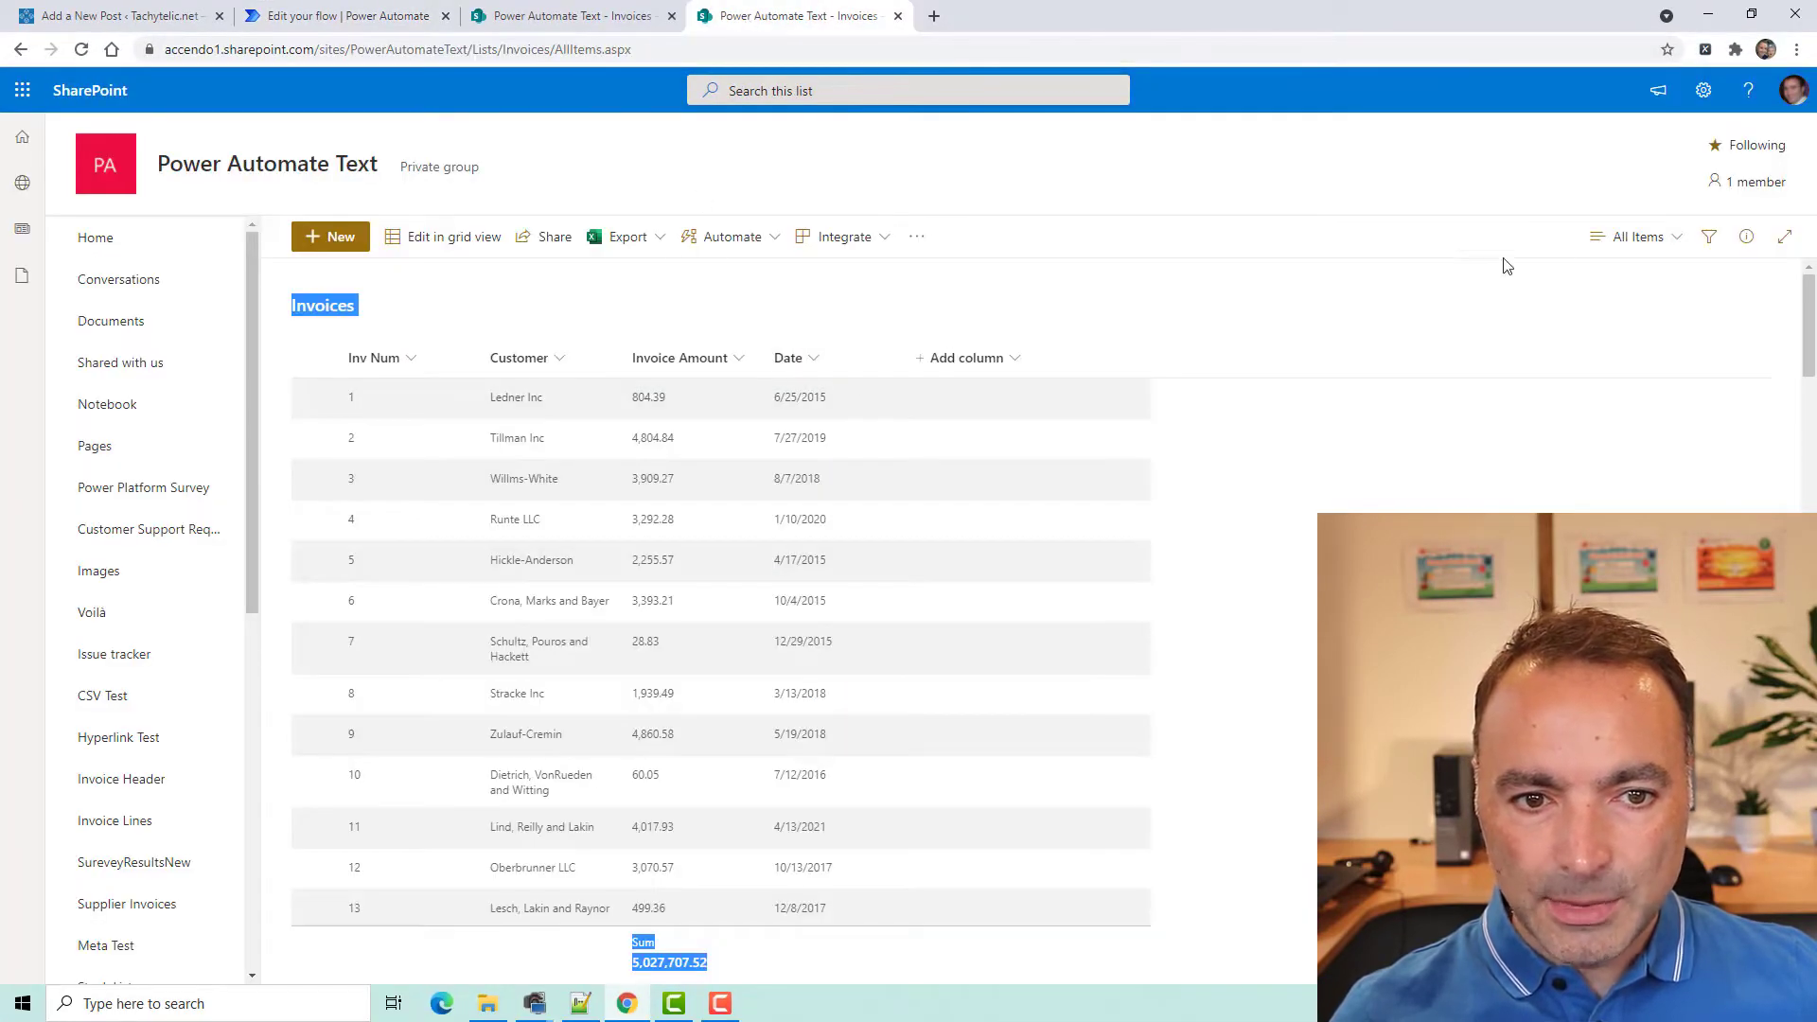
Save the current Invoices view as a public view named 'New'
left_click(1637, 244)
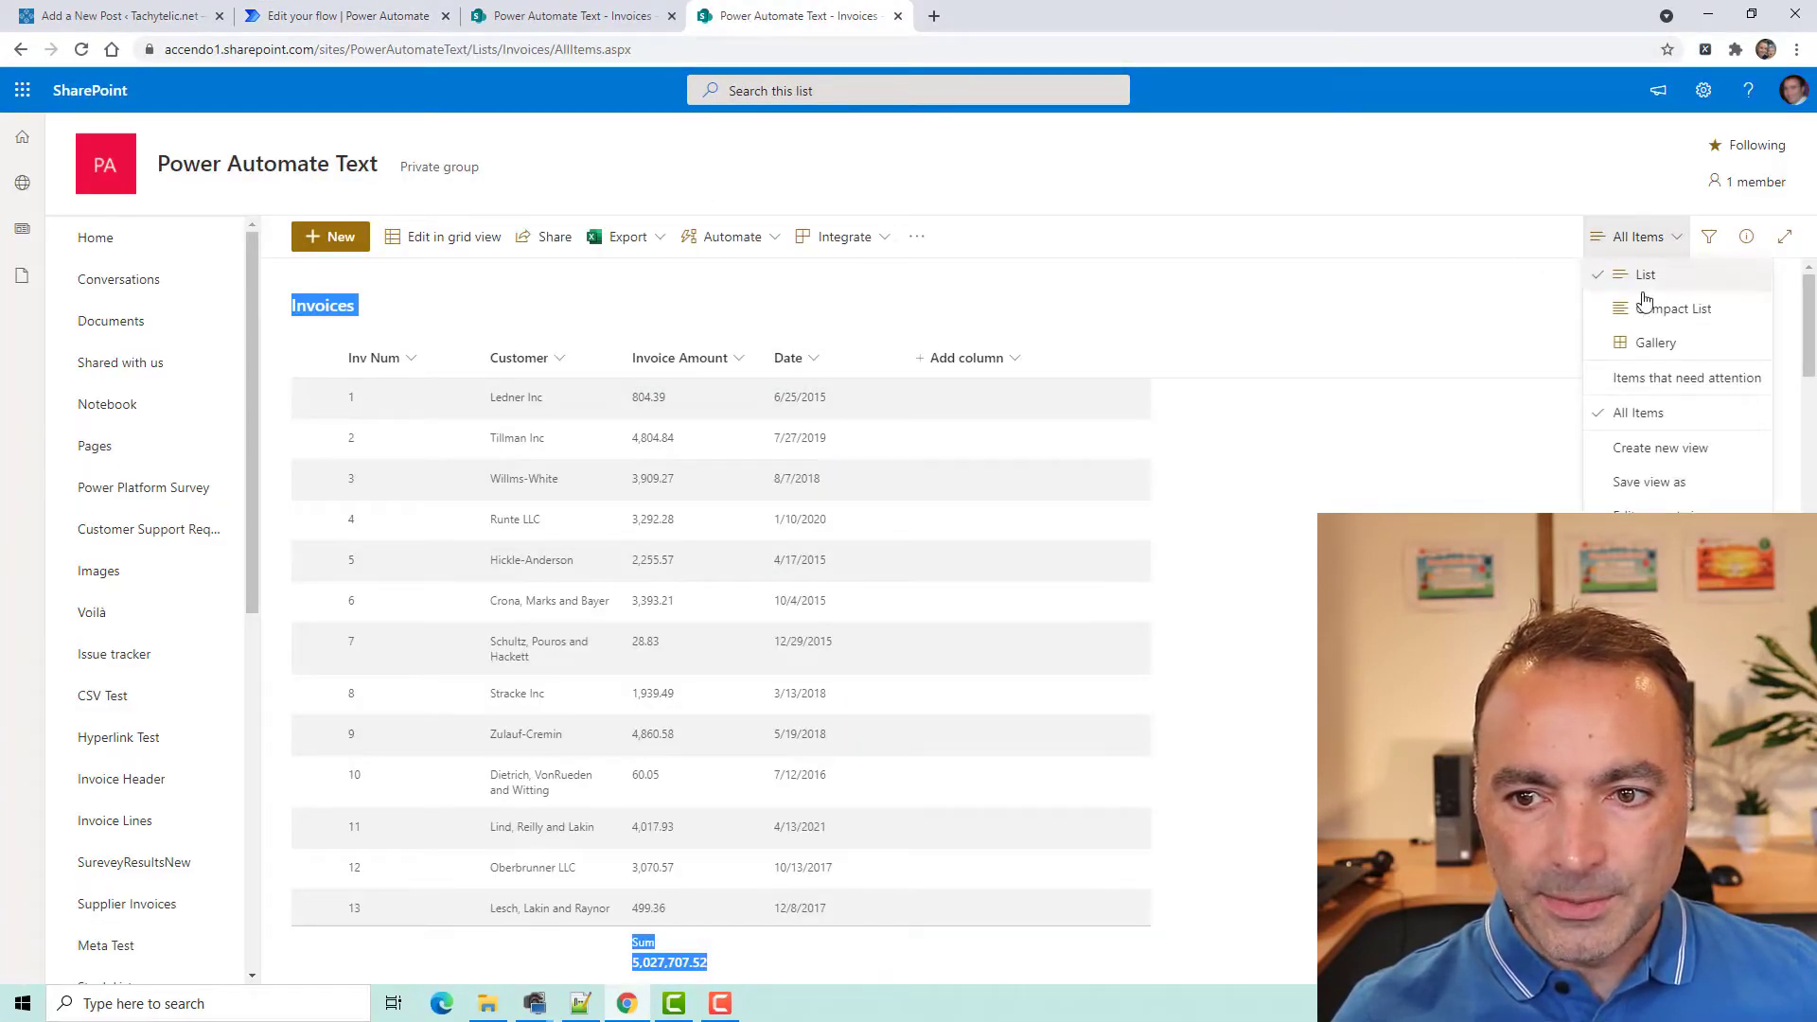
left_click(1652, 447)
left_click(1130, 667)
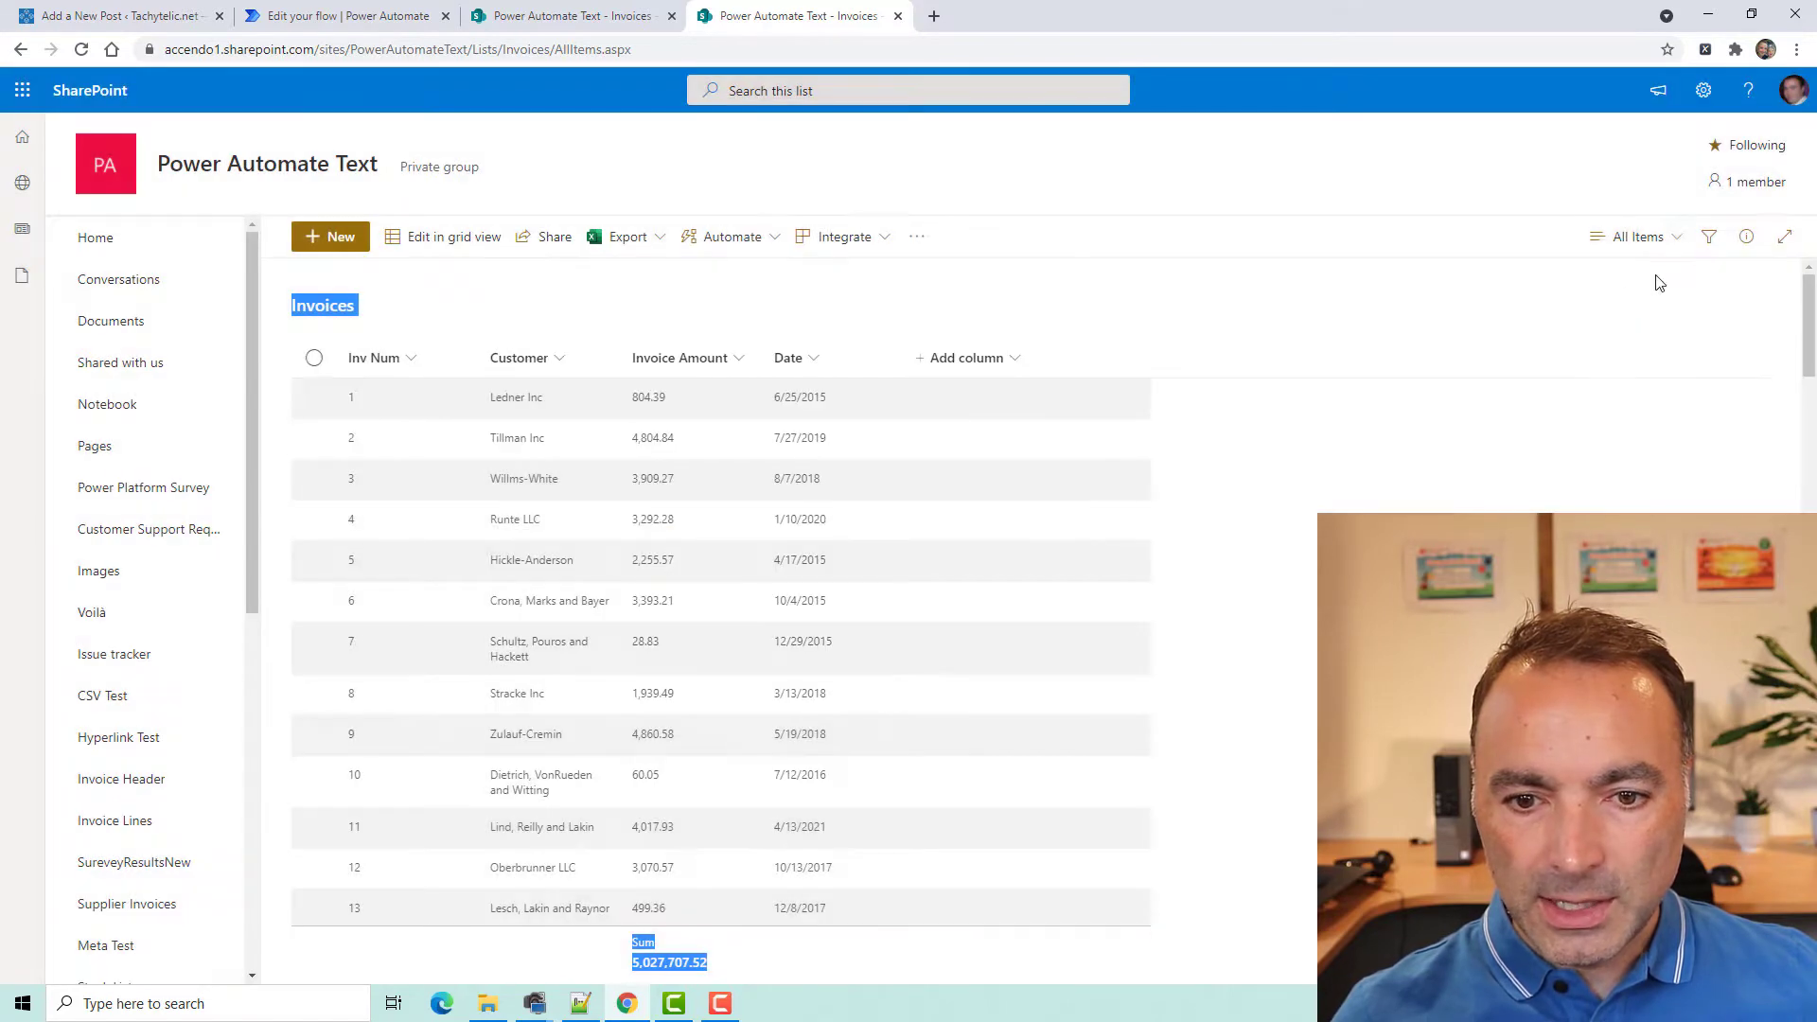
left_click(1637, 238)
left_click(1656, 485)
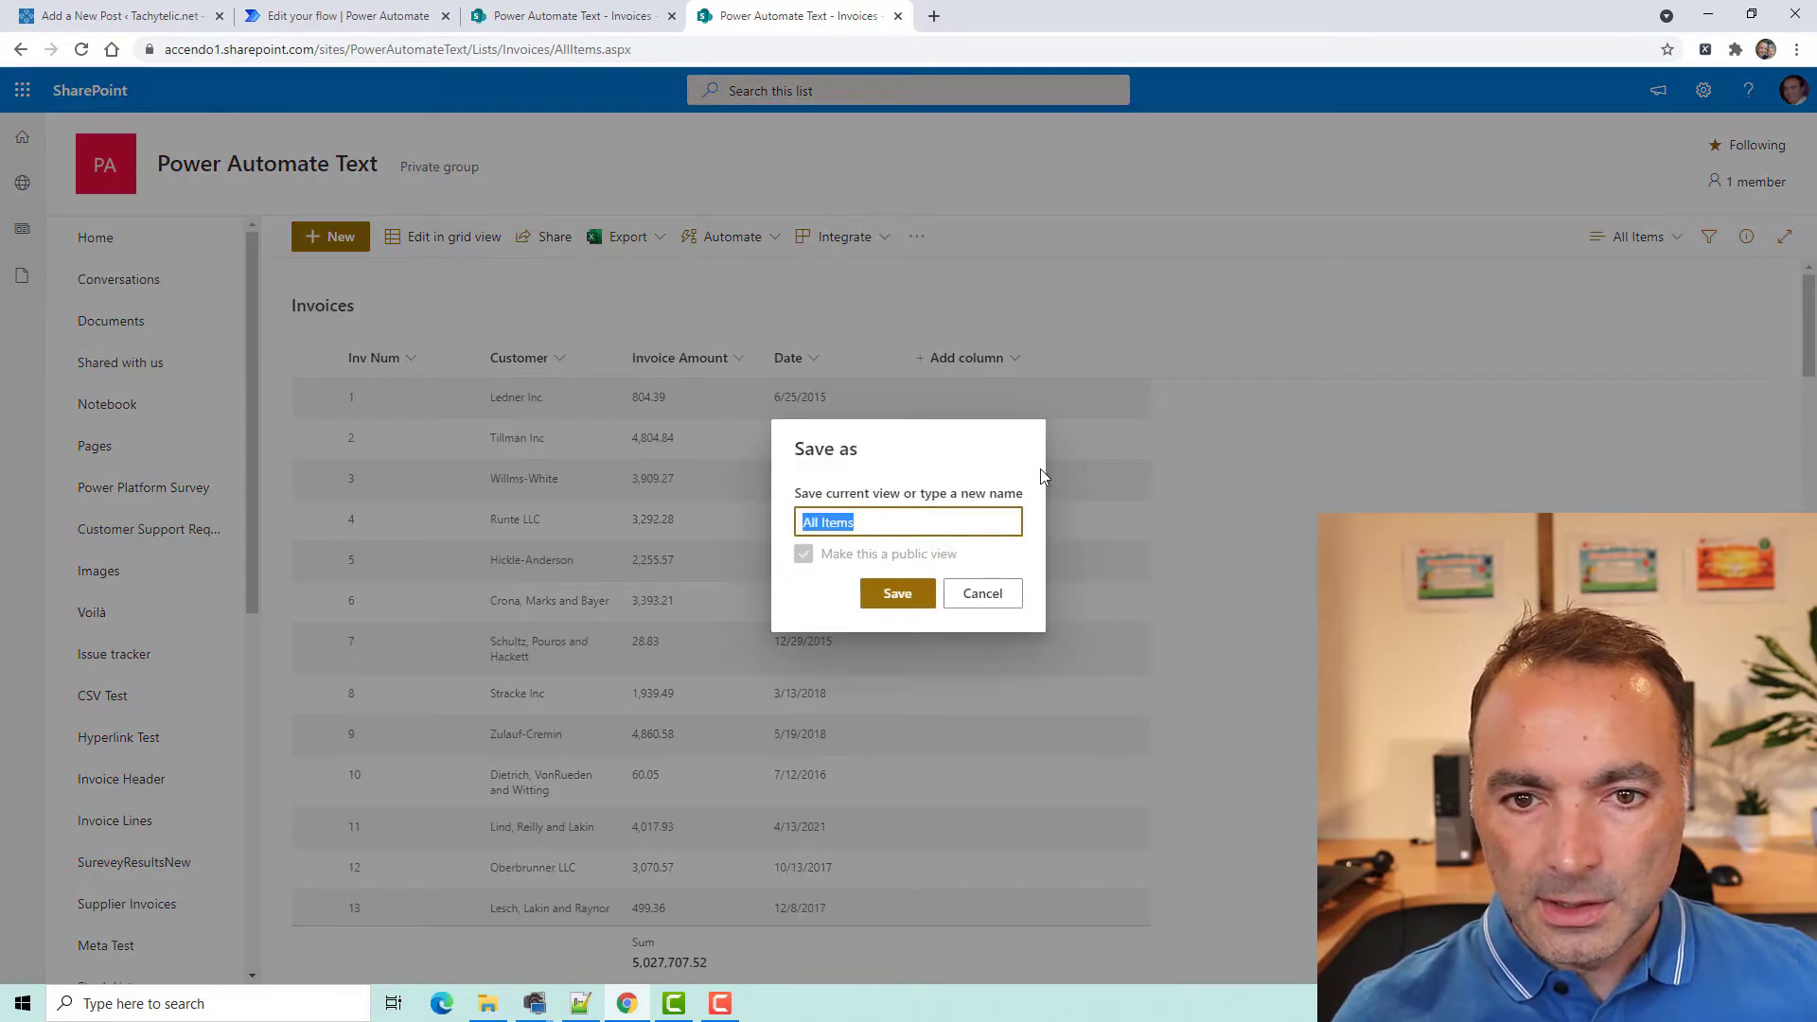
type("New")
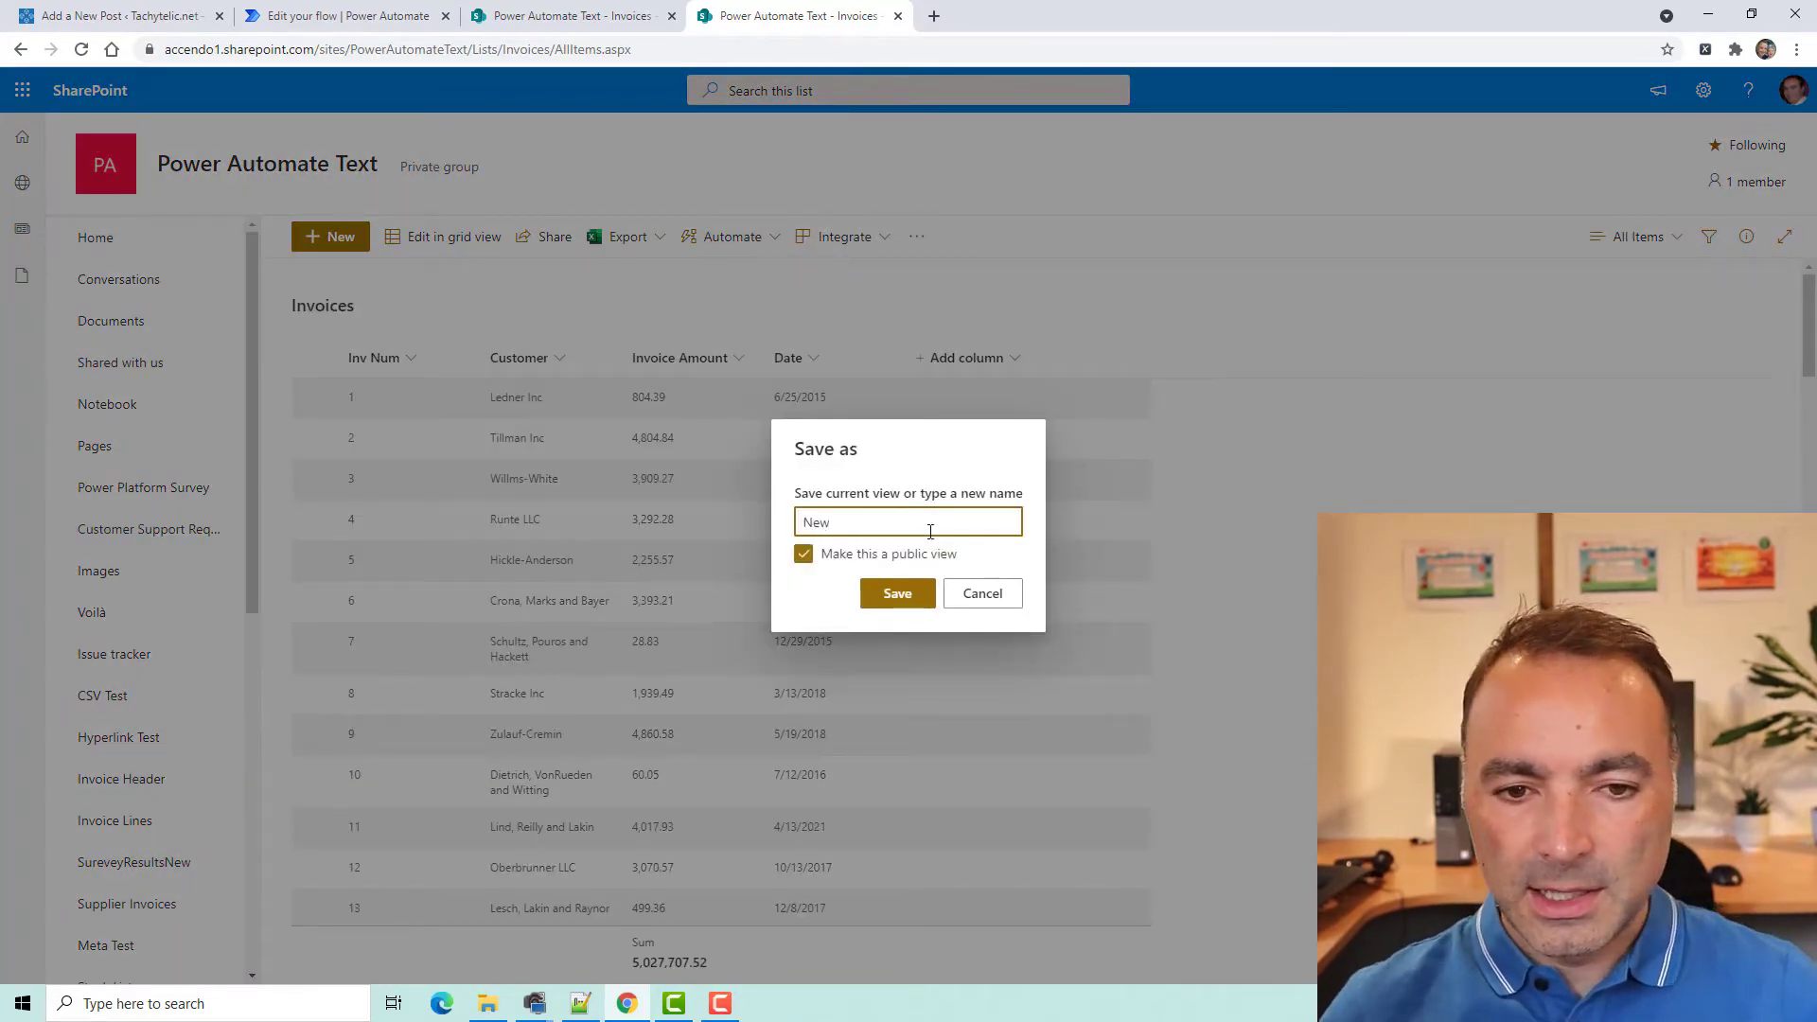
left_click(917, 596)
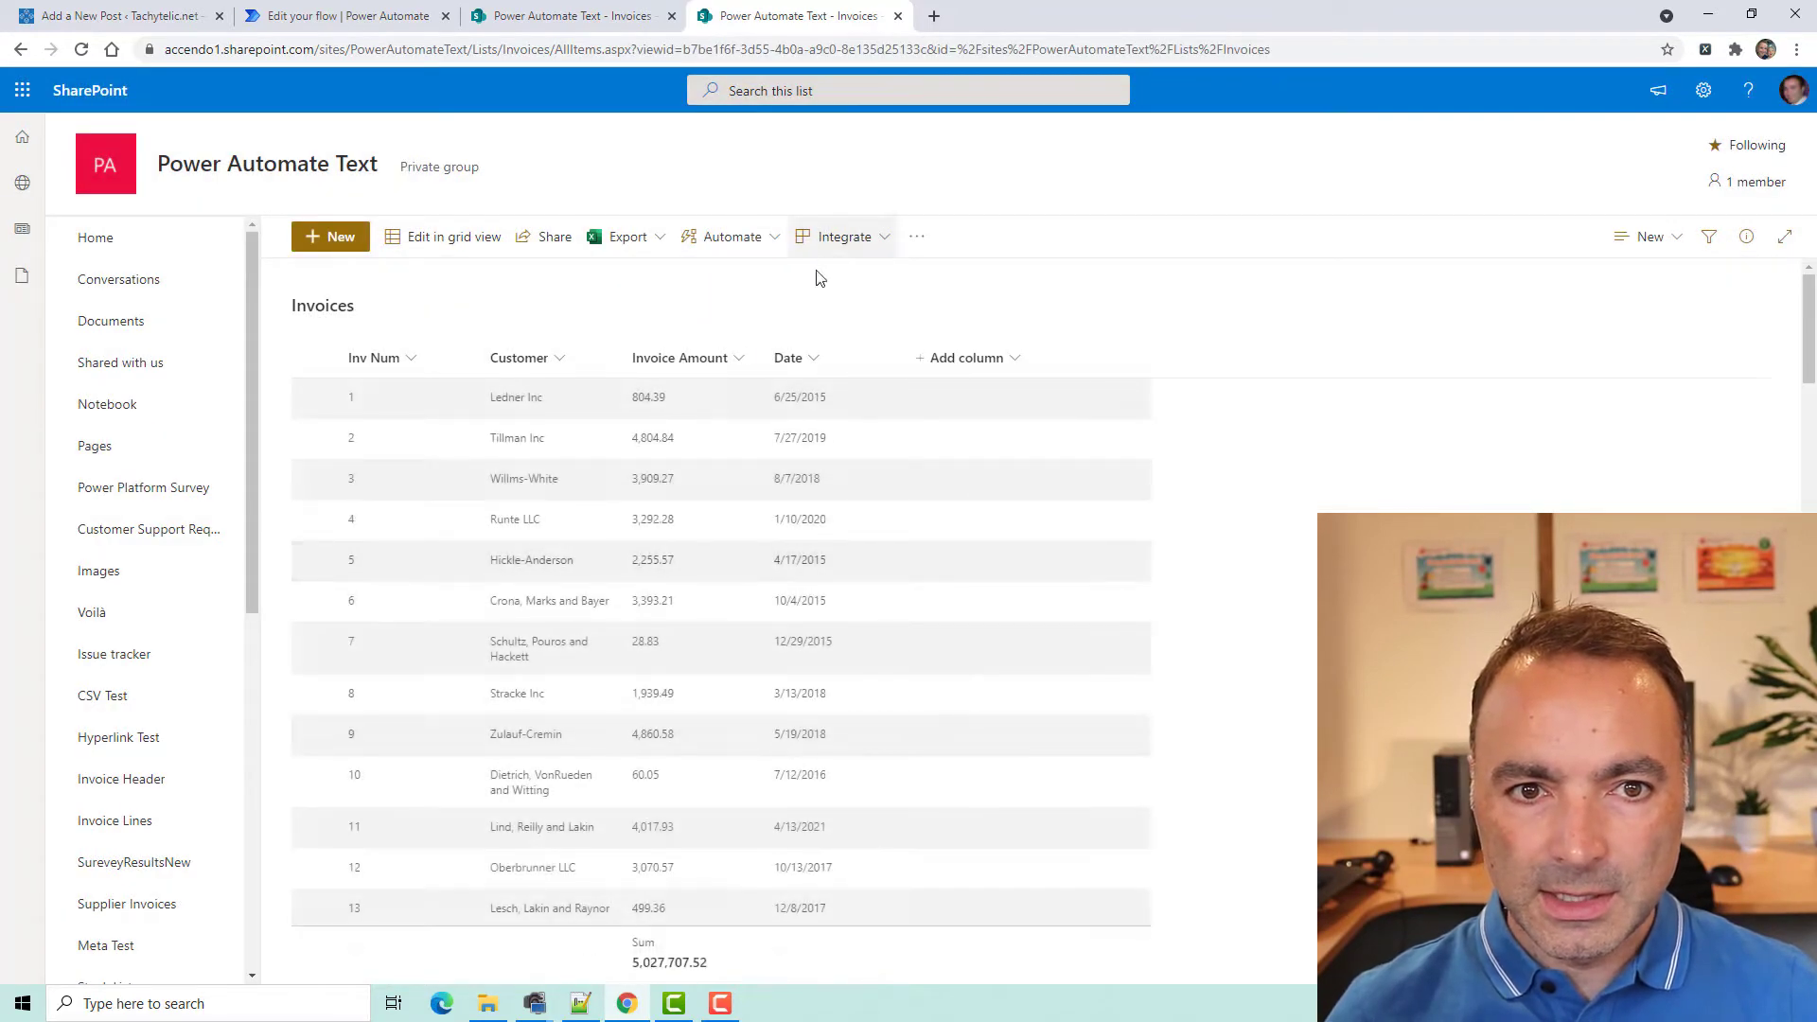
Switch to the All Items view and select its viewid GUID in the address bar
left_click(1663, 238)
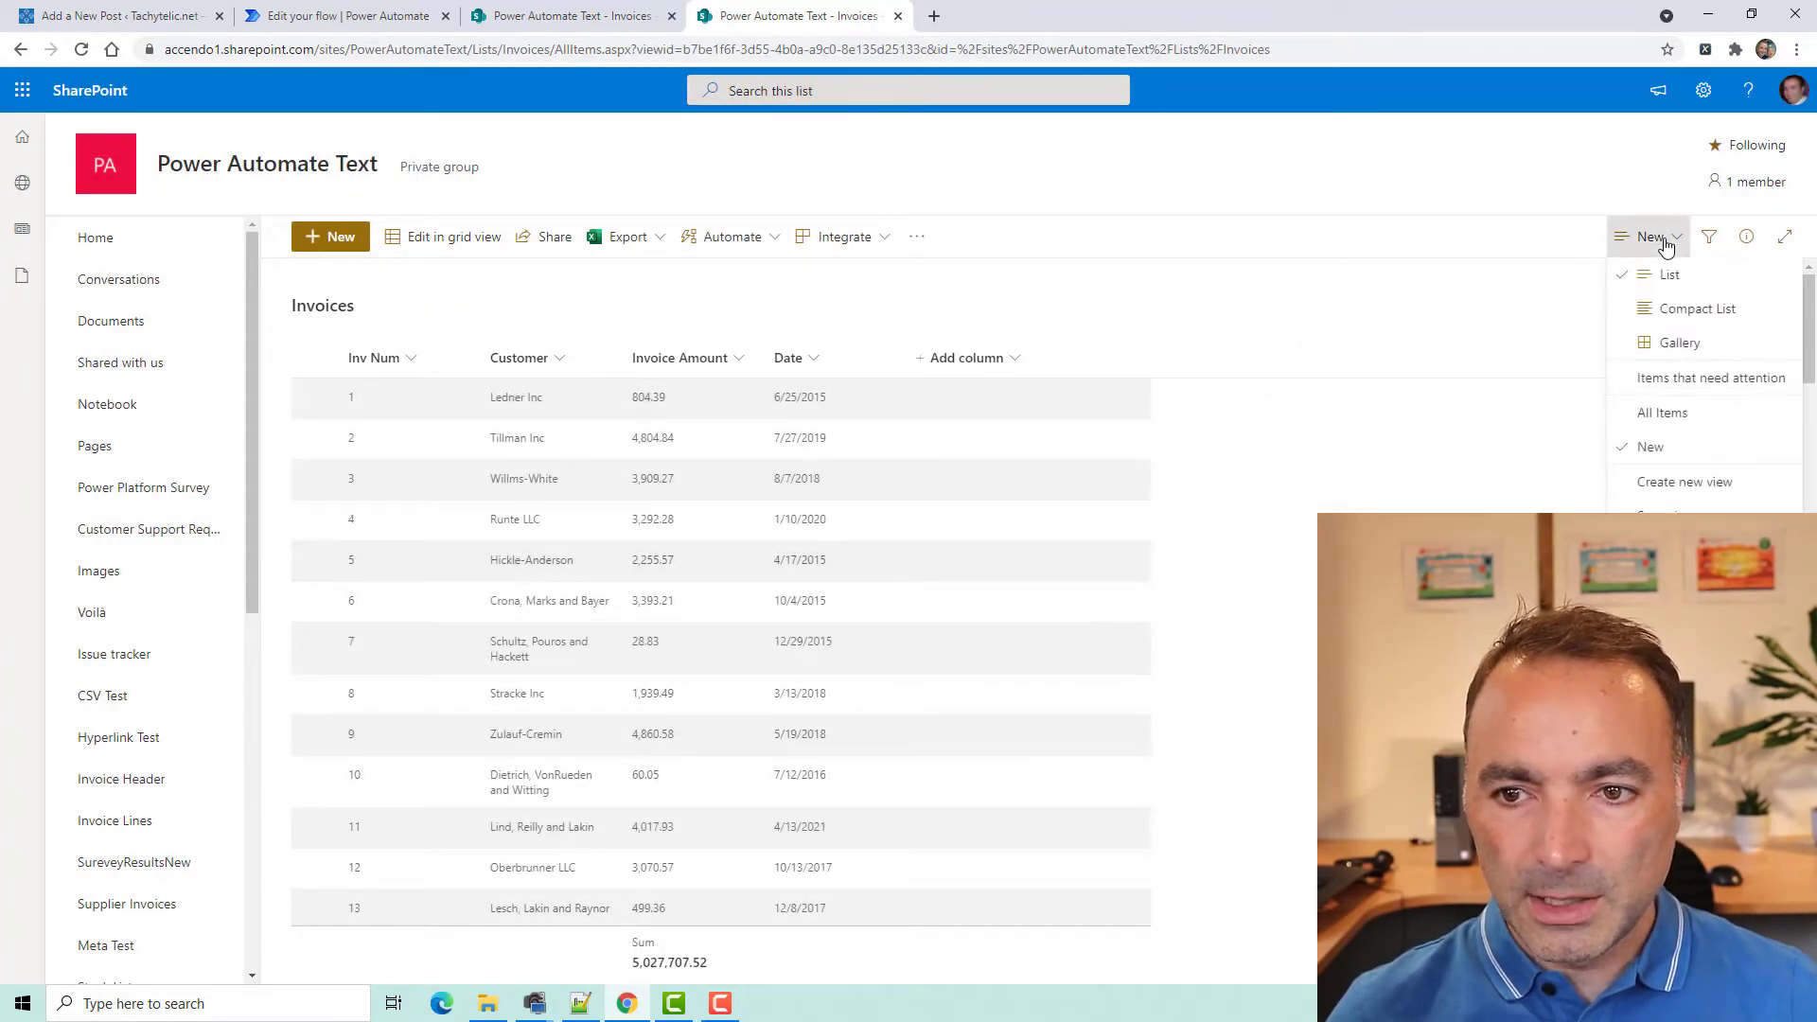
left_click(1663, 412)
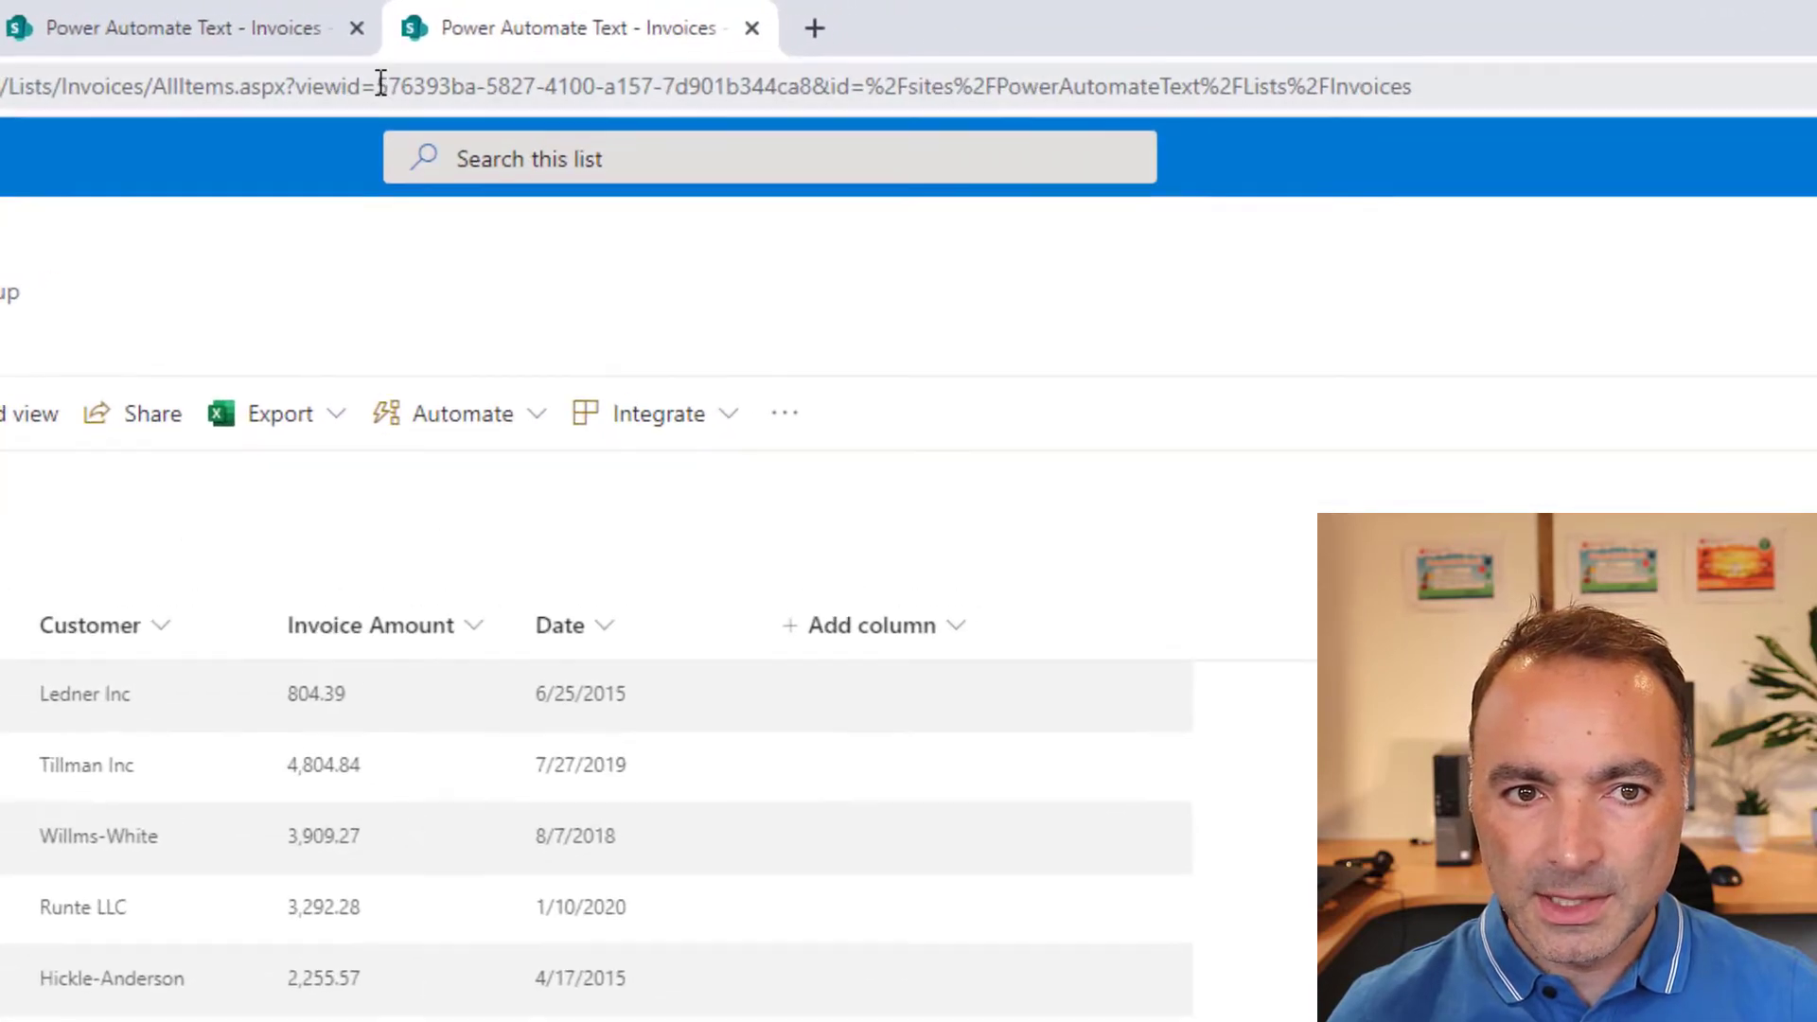
left_click_drag(684, 49, 896, 49)
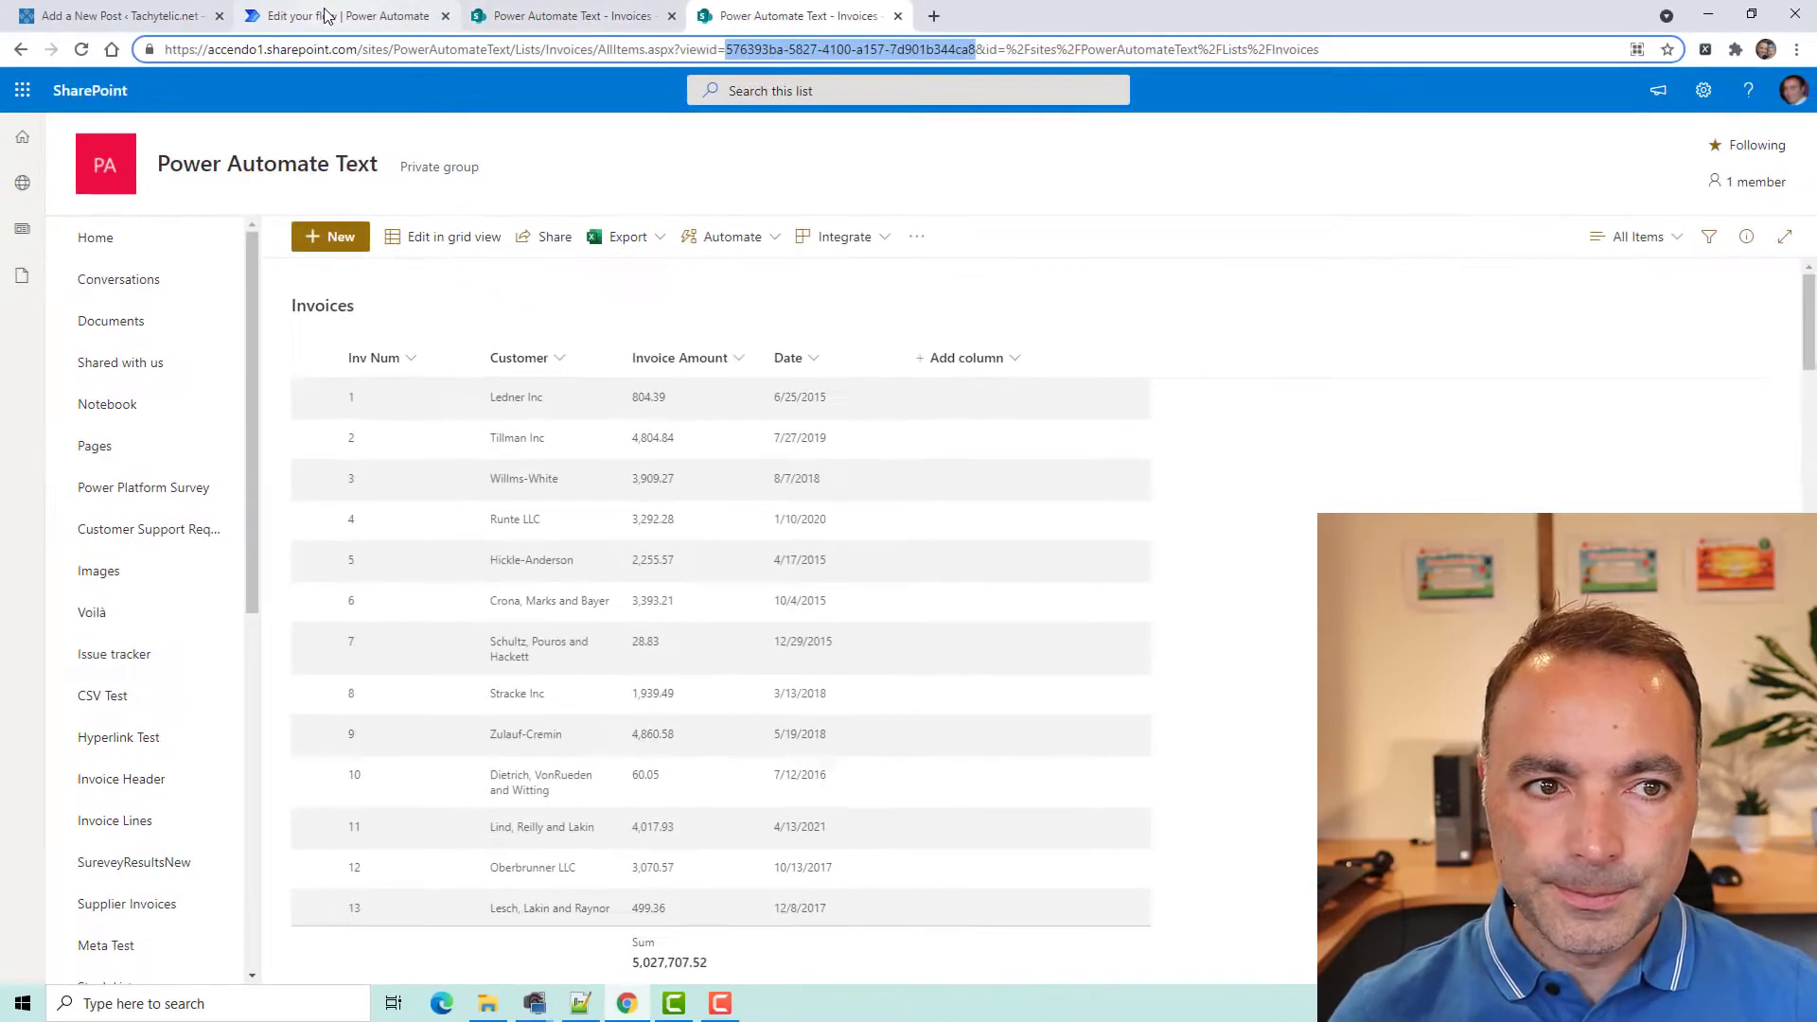
Finish editing the Settings step and run a manual test of the flow
left_click(325, 16)
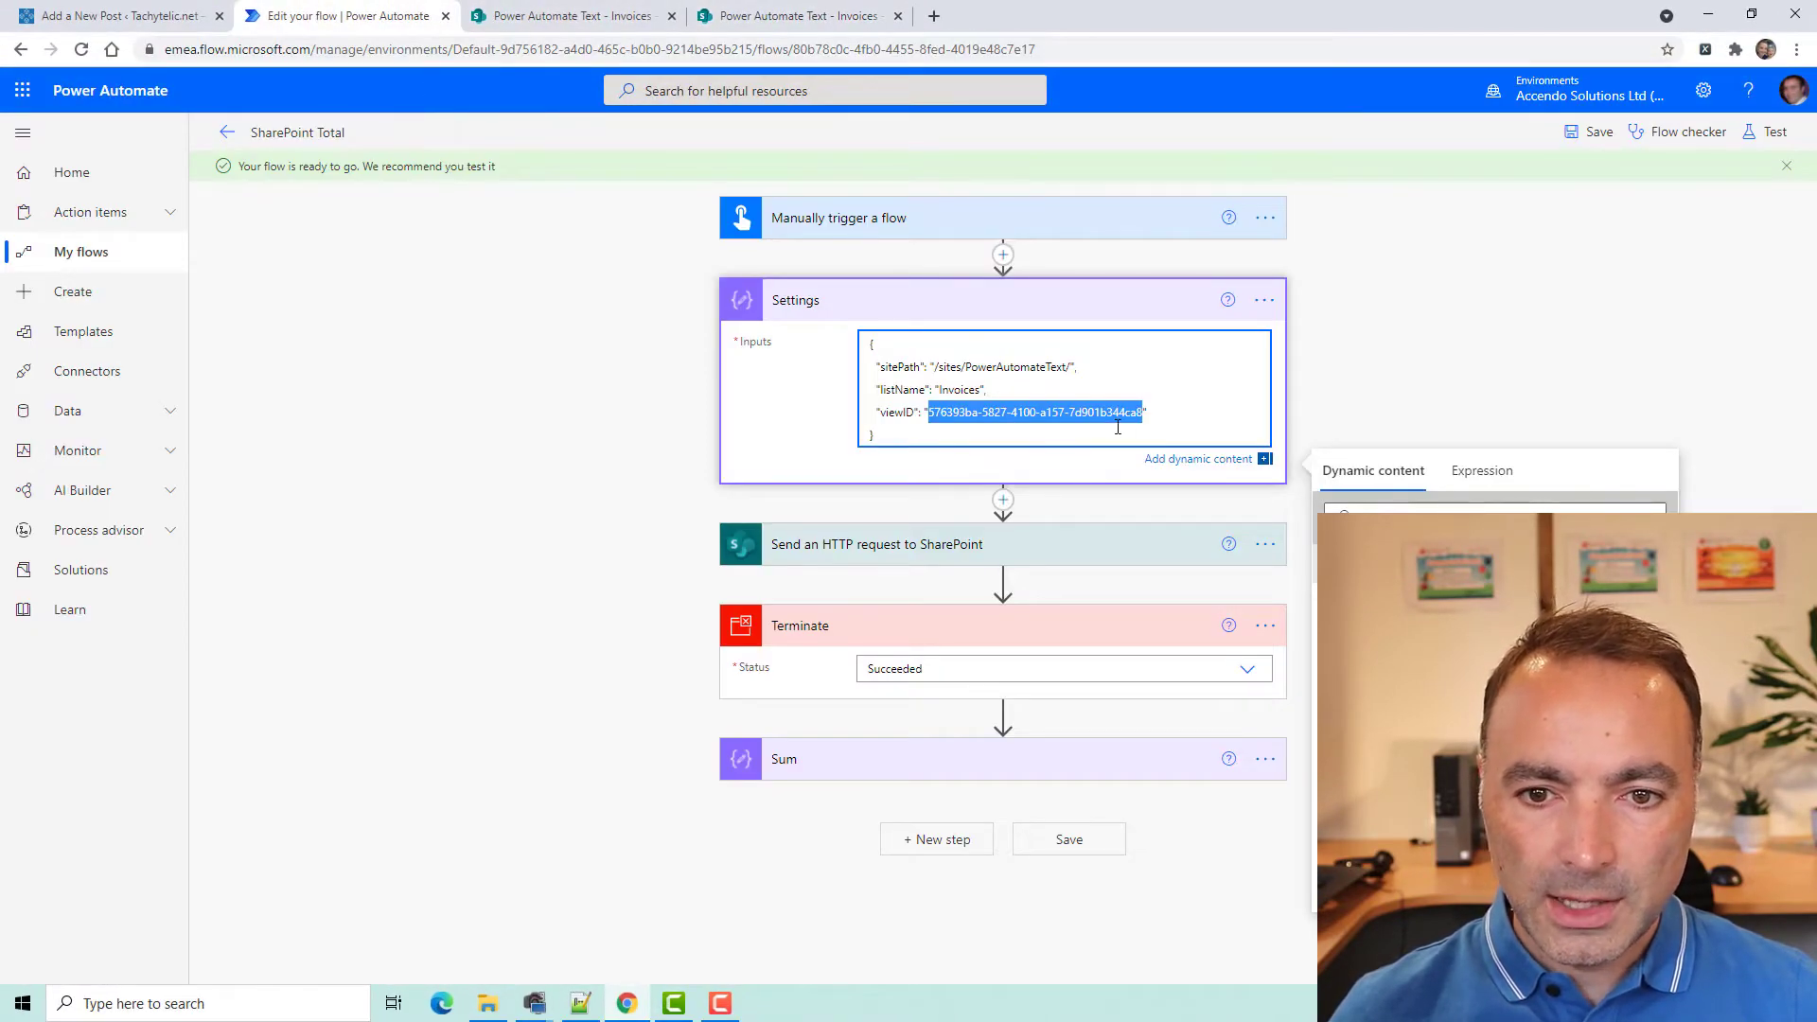
left_click(1547, 369)
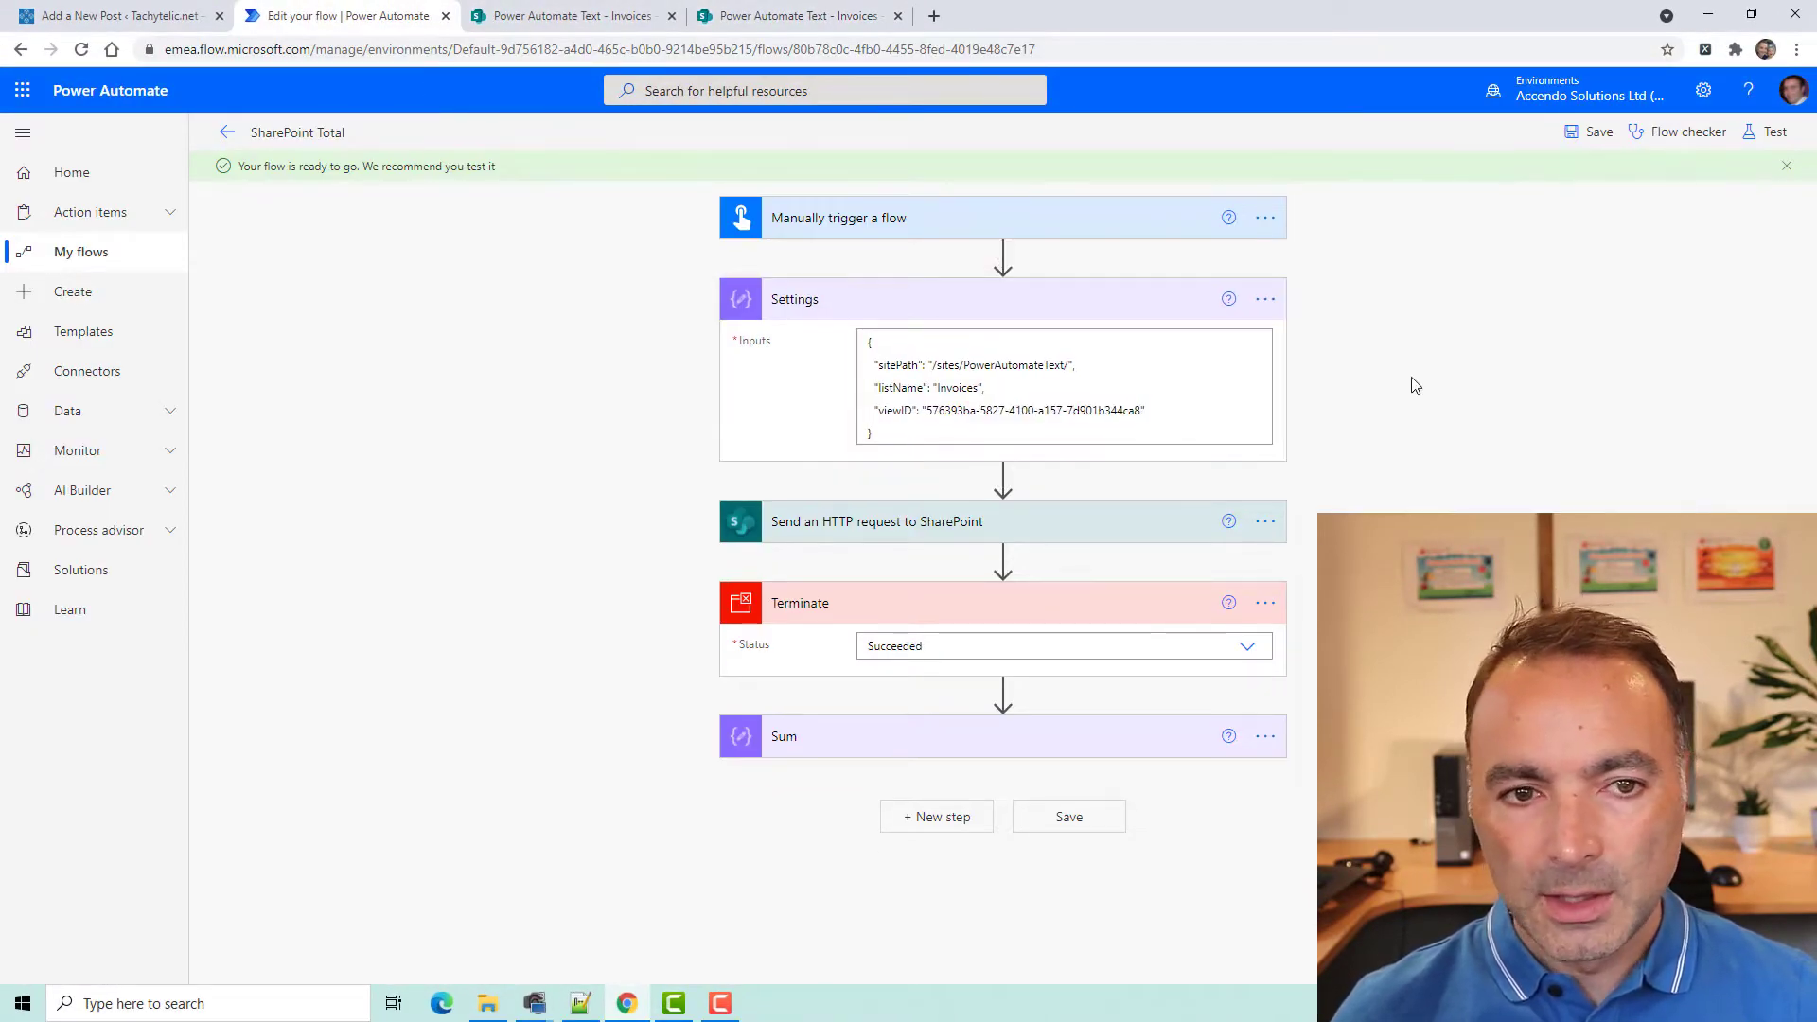
left_click(1762, 143)
left_click(1760, 984)
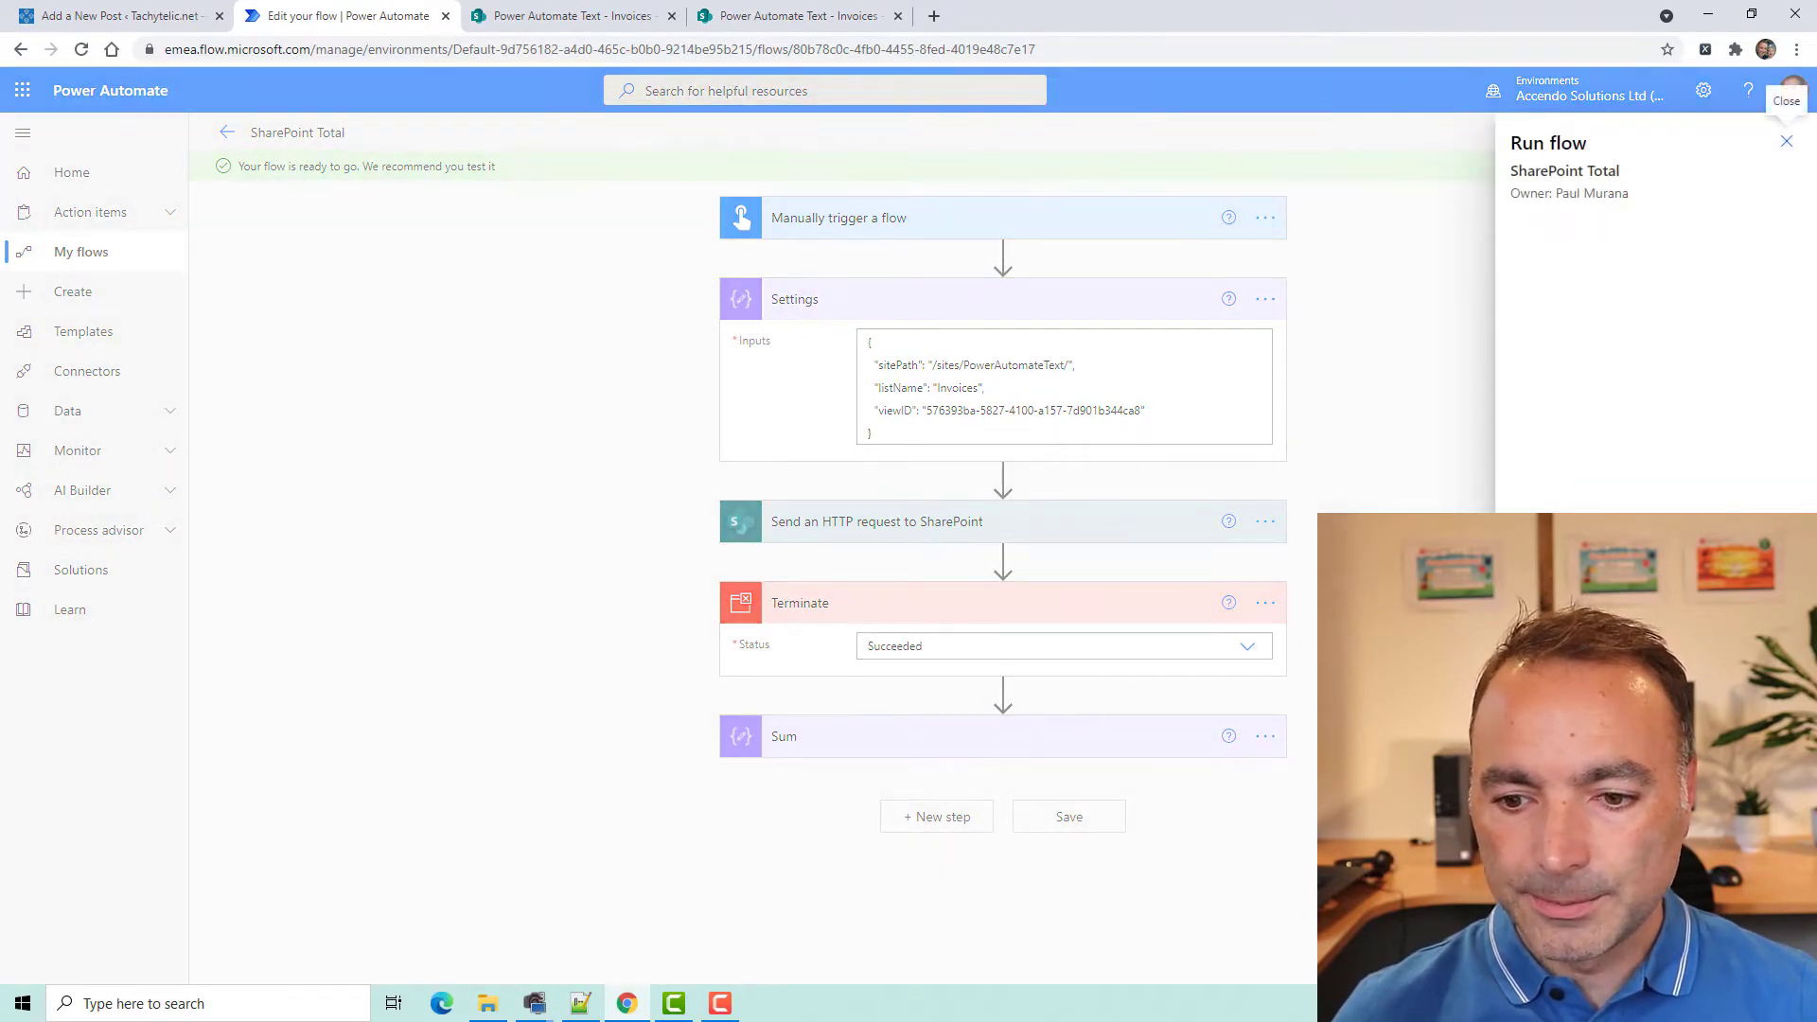
left_click(1760, 984)
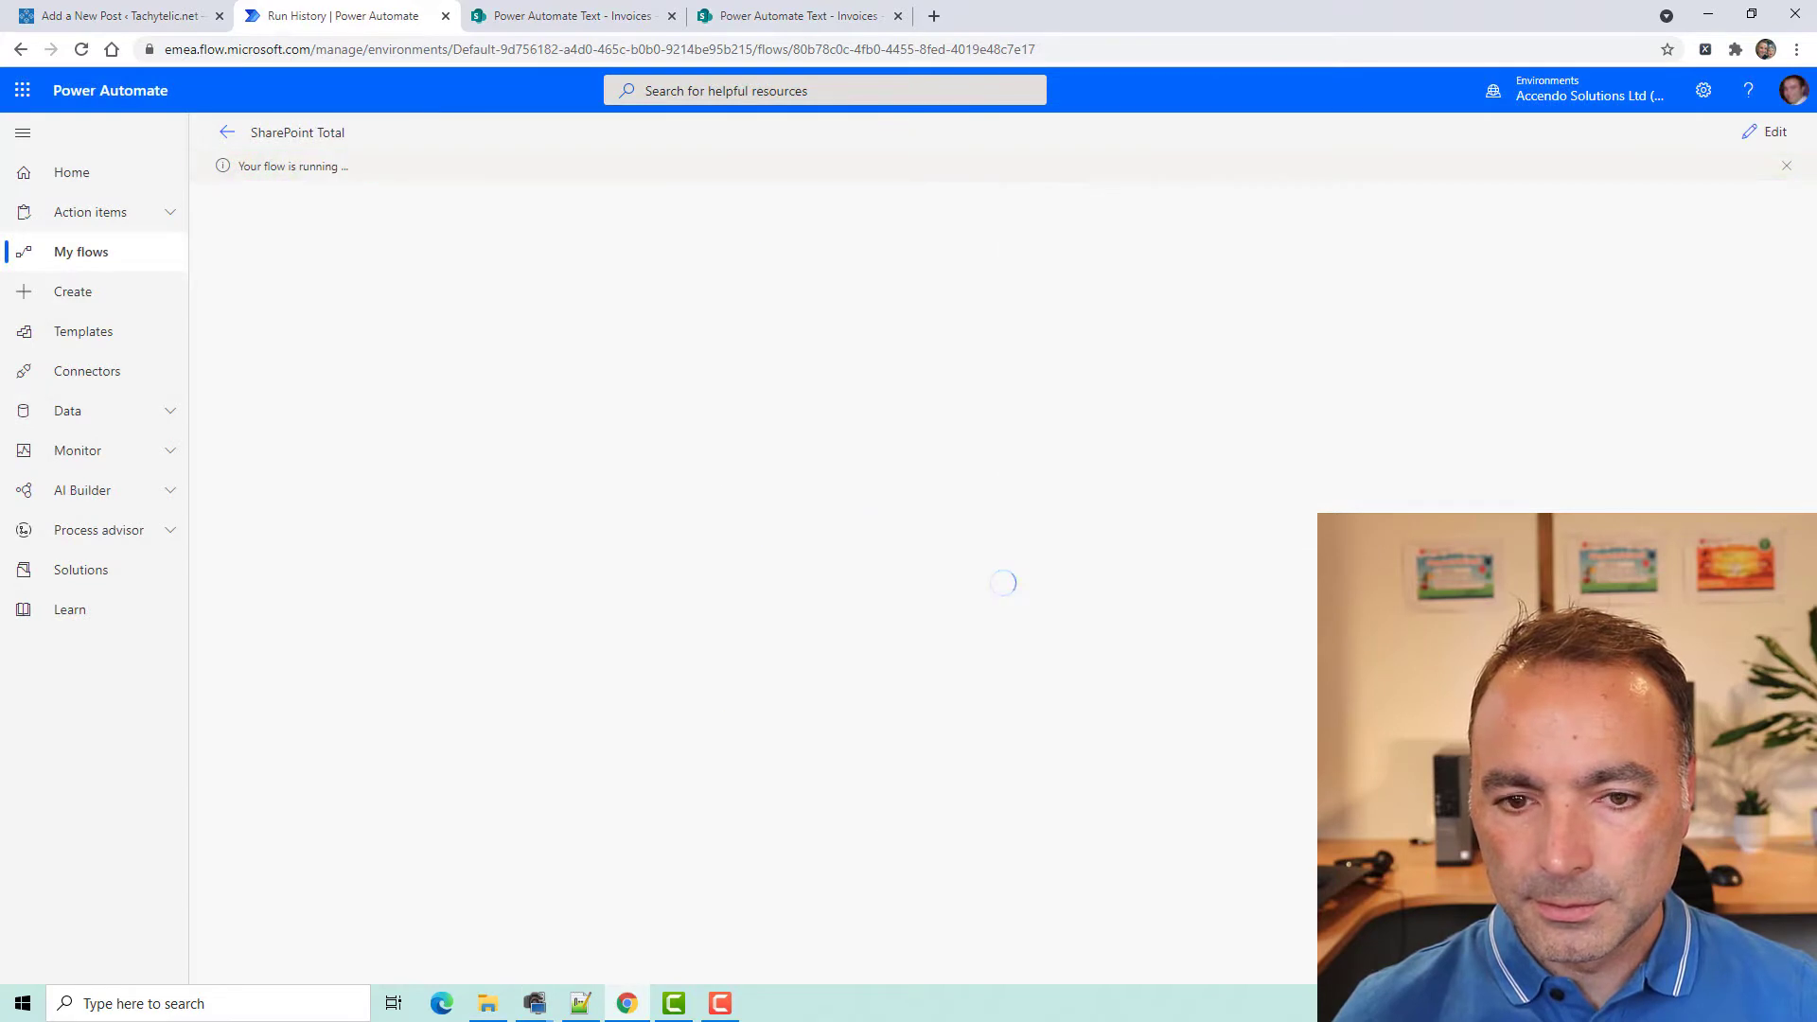
Expand the HTTP request step's run details and select its entire output body
left_click(1006, 407)
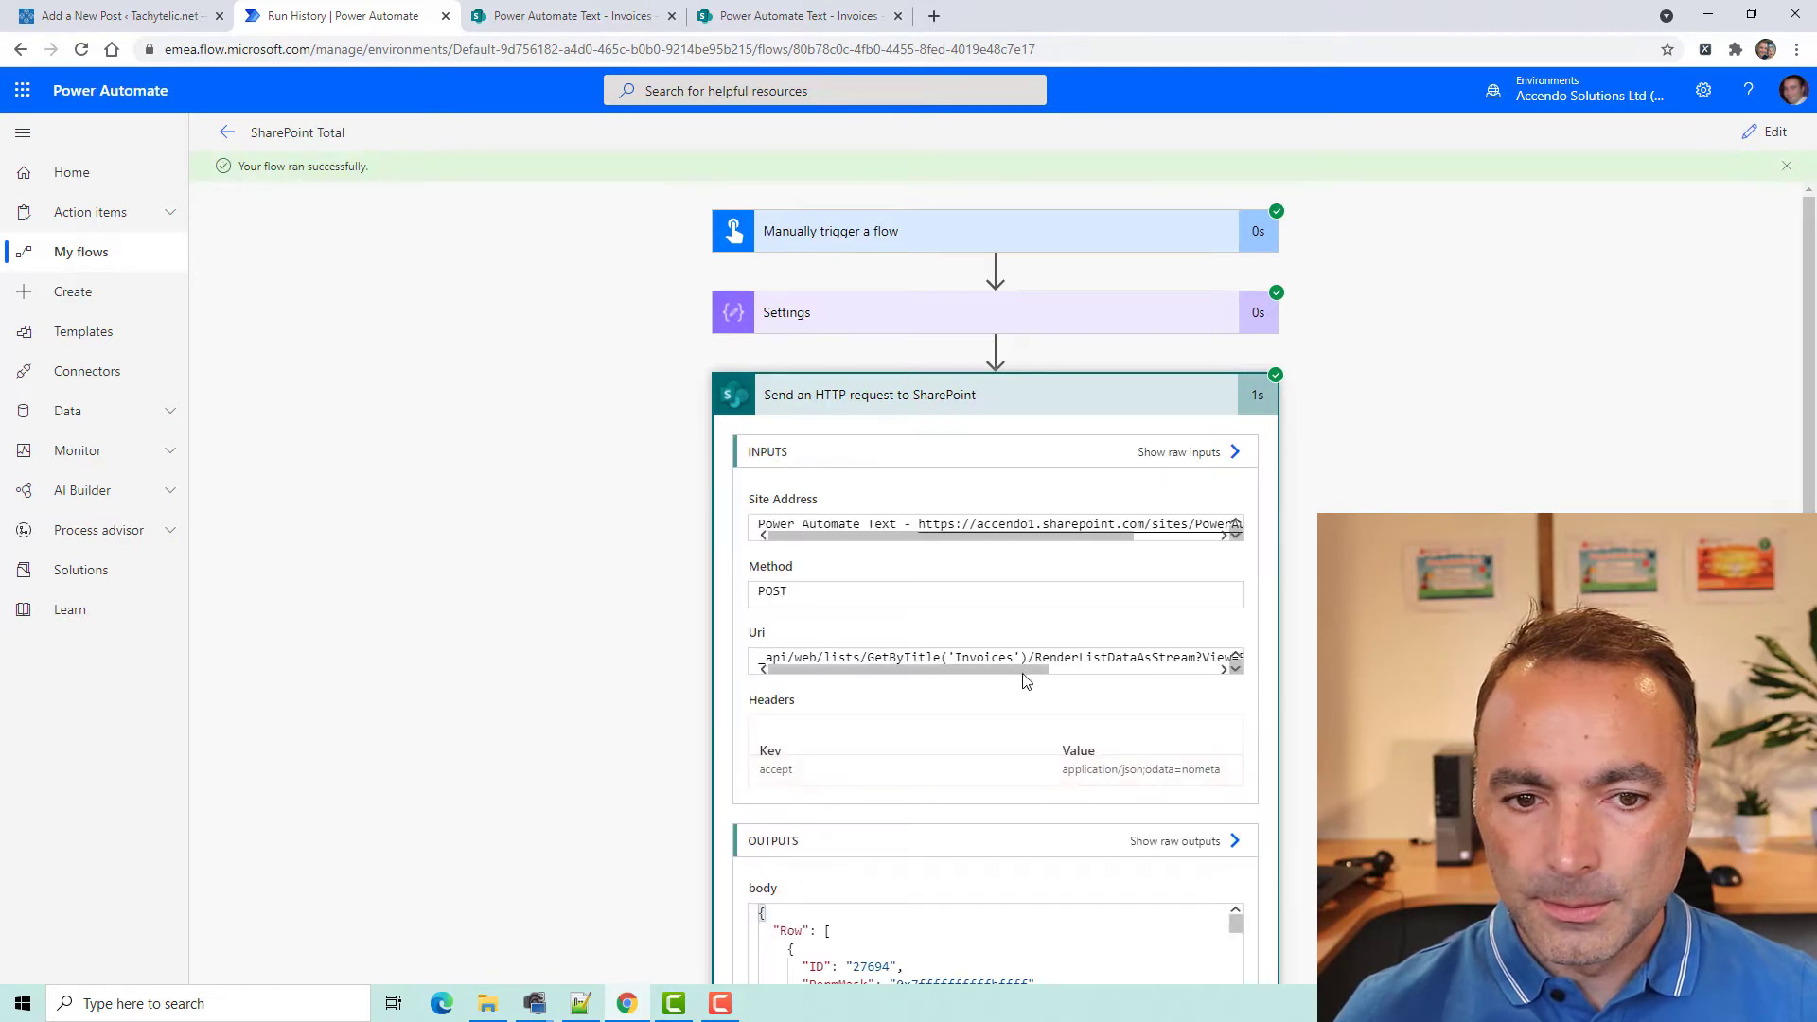
scroll(1164, 856, "down", 2)
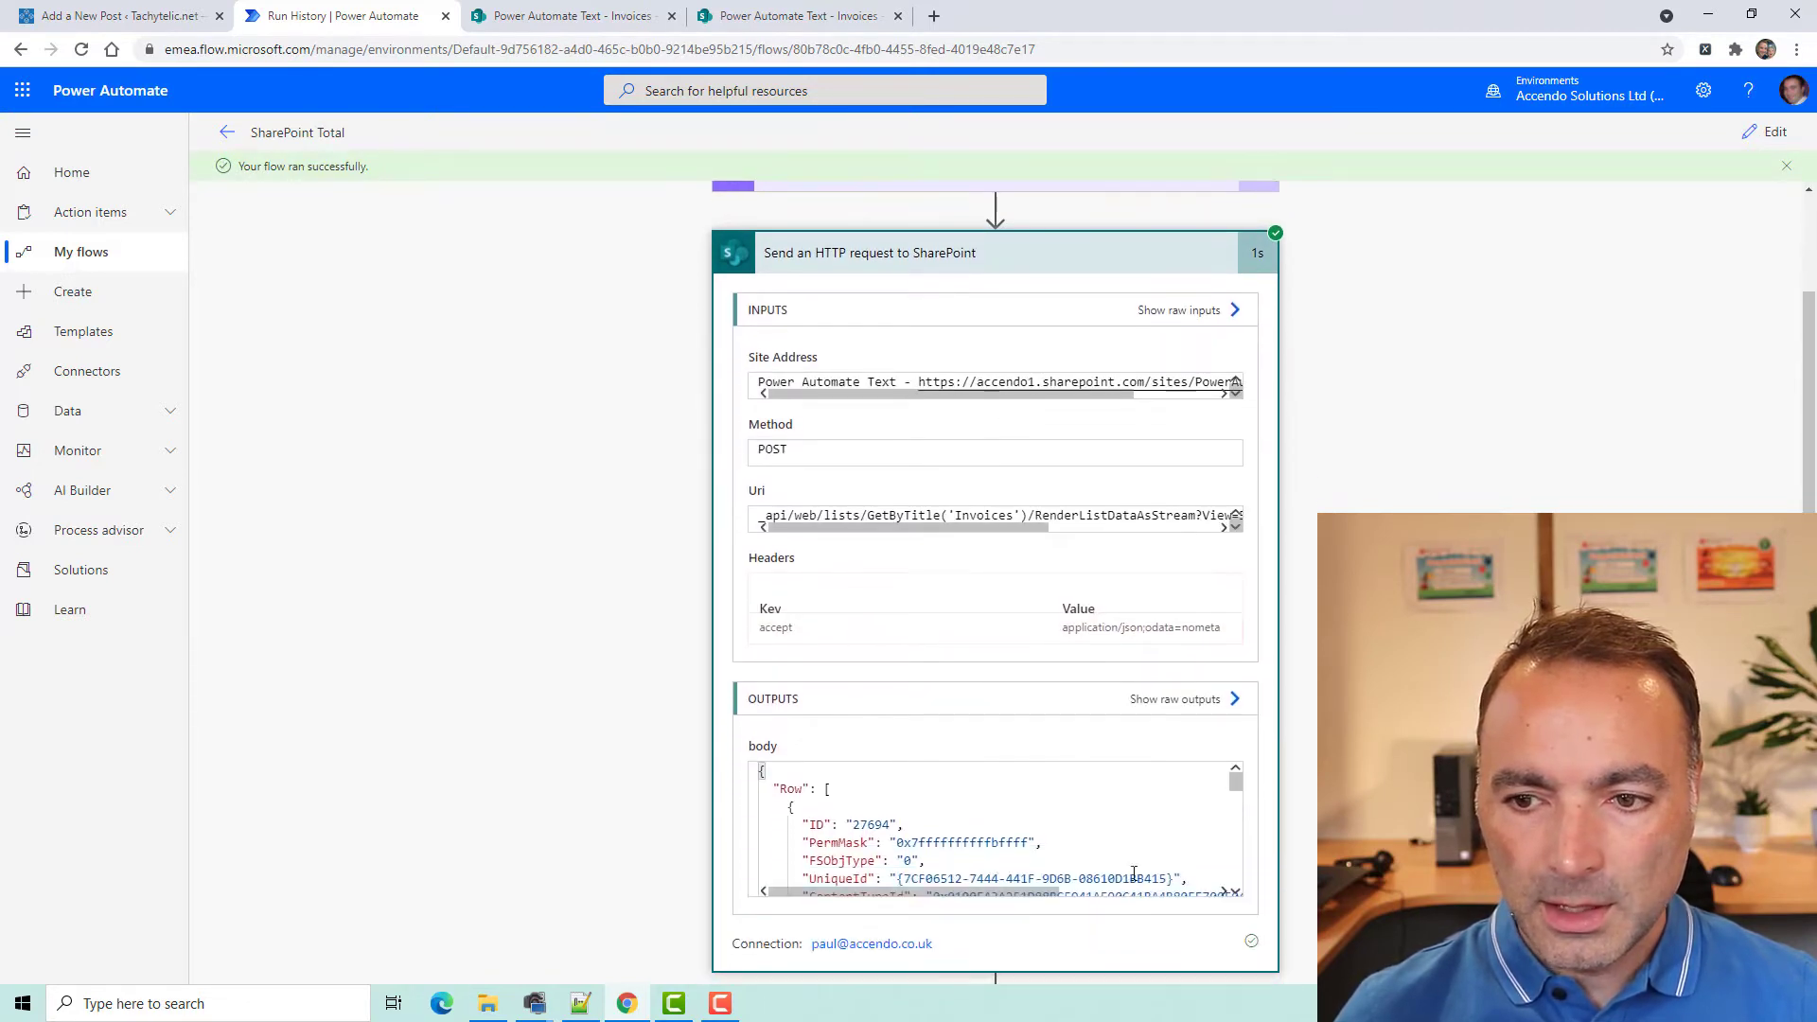
key("ctrl+a")
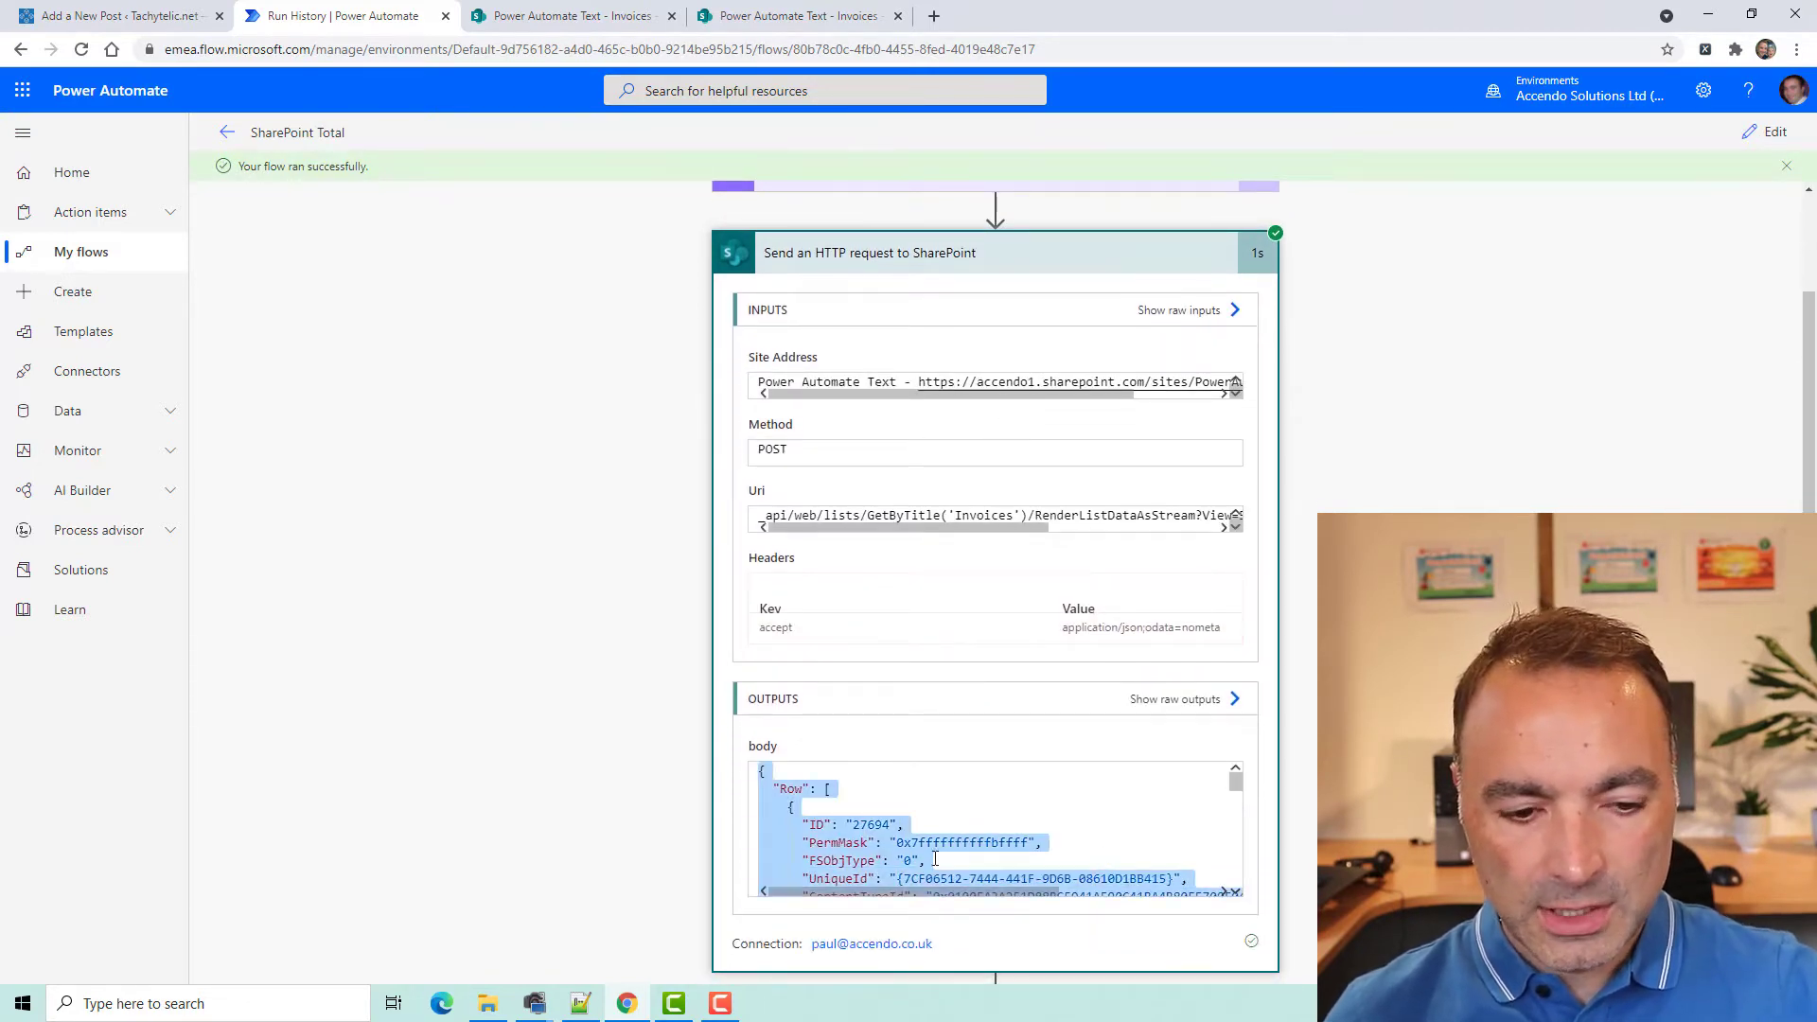
Paste the HTTP response JSON into Notepad++'s empty new 5 tab
left_click(579, 1005)
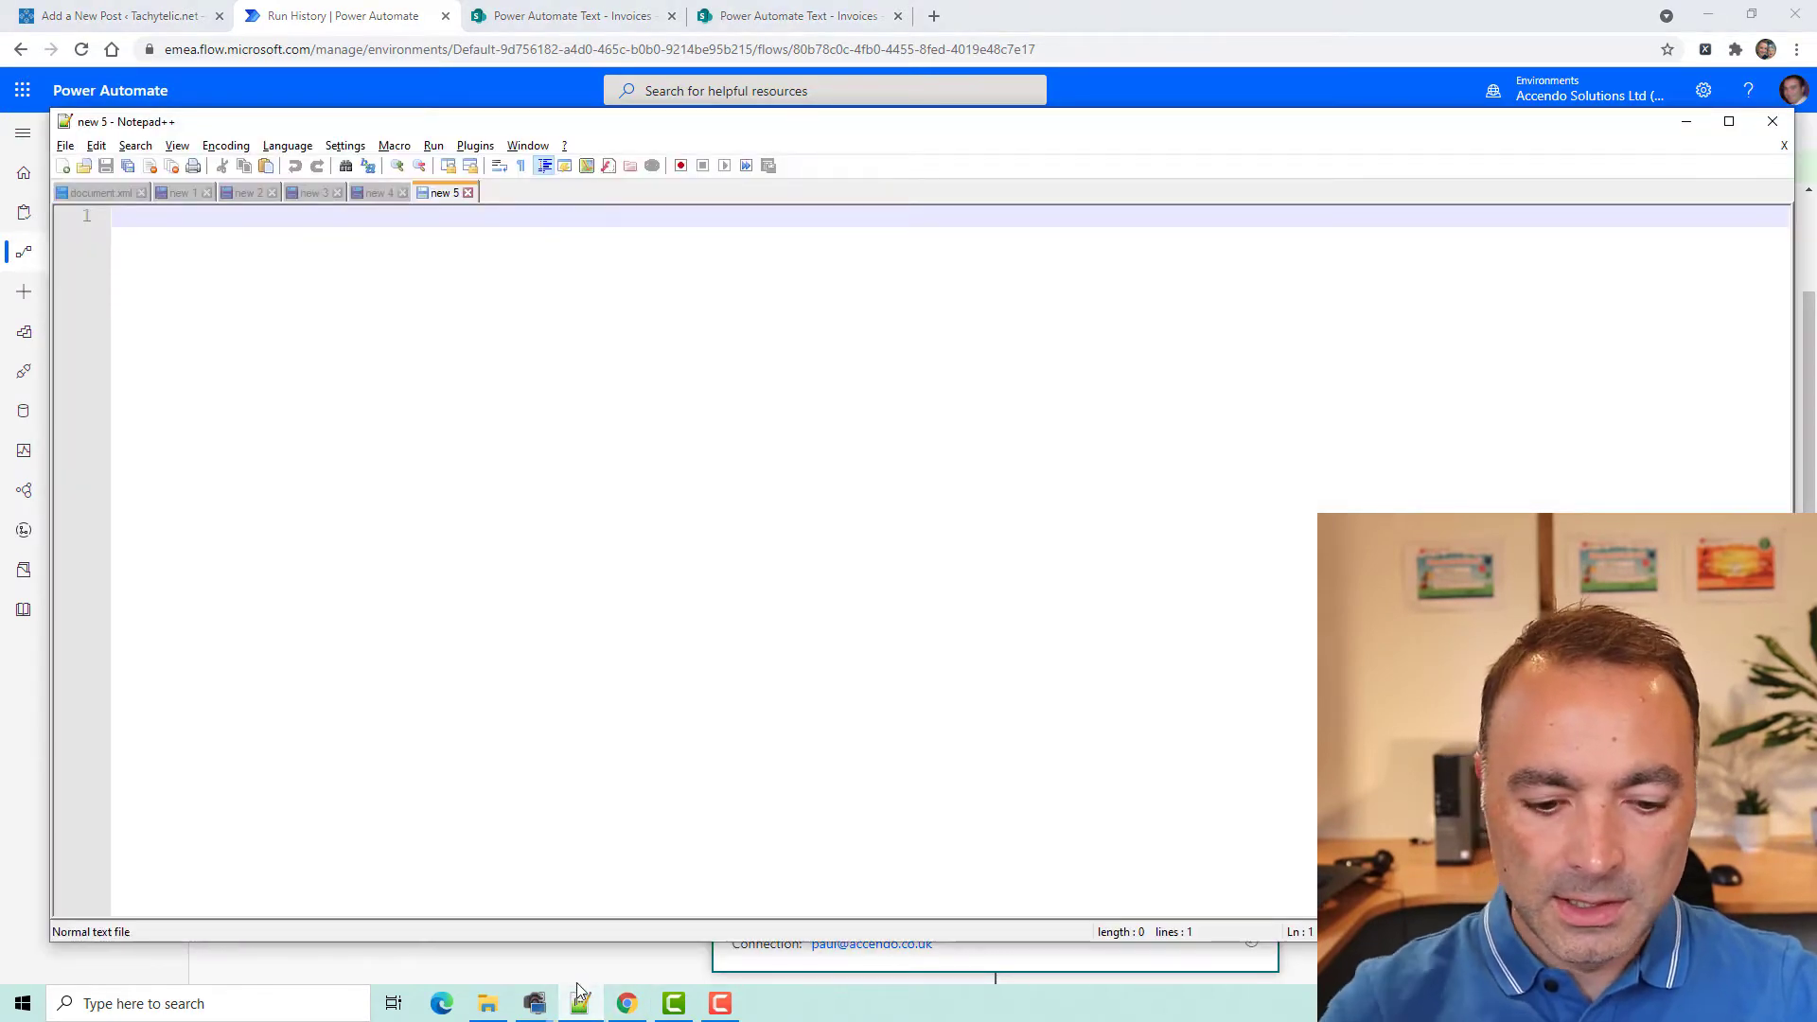
key("ctrl+v")
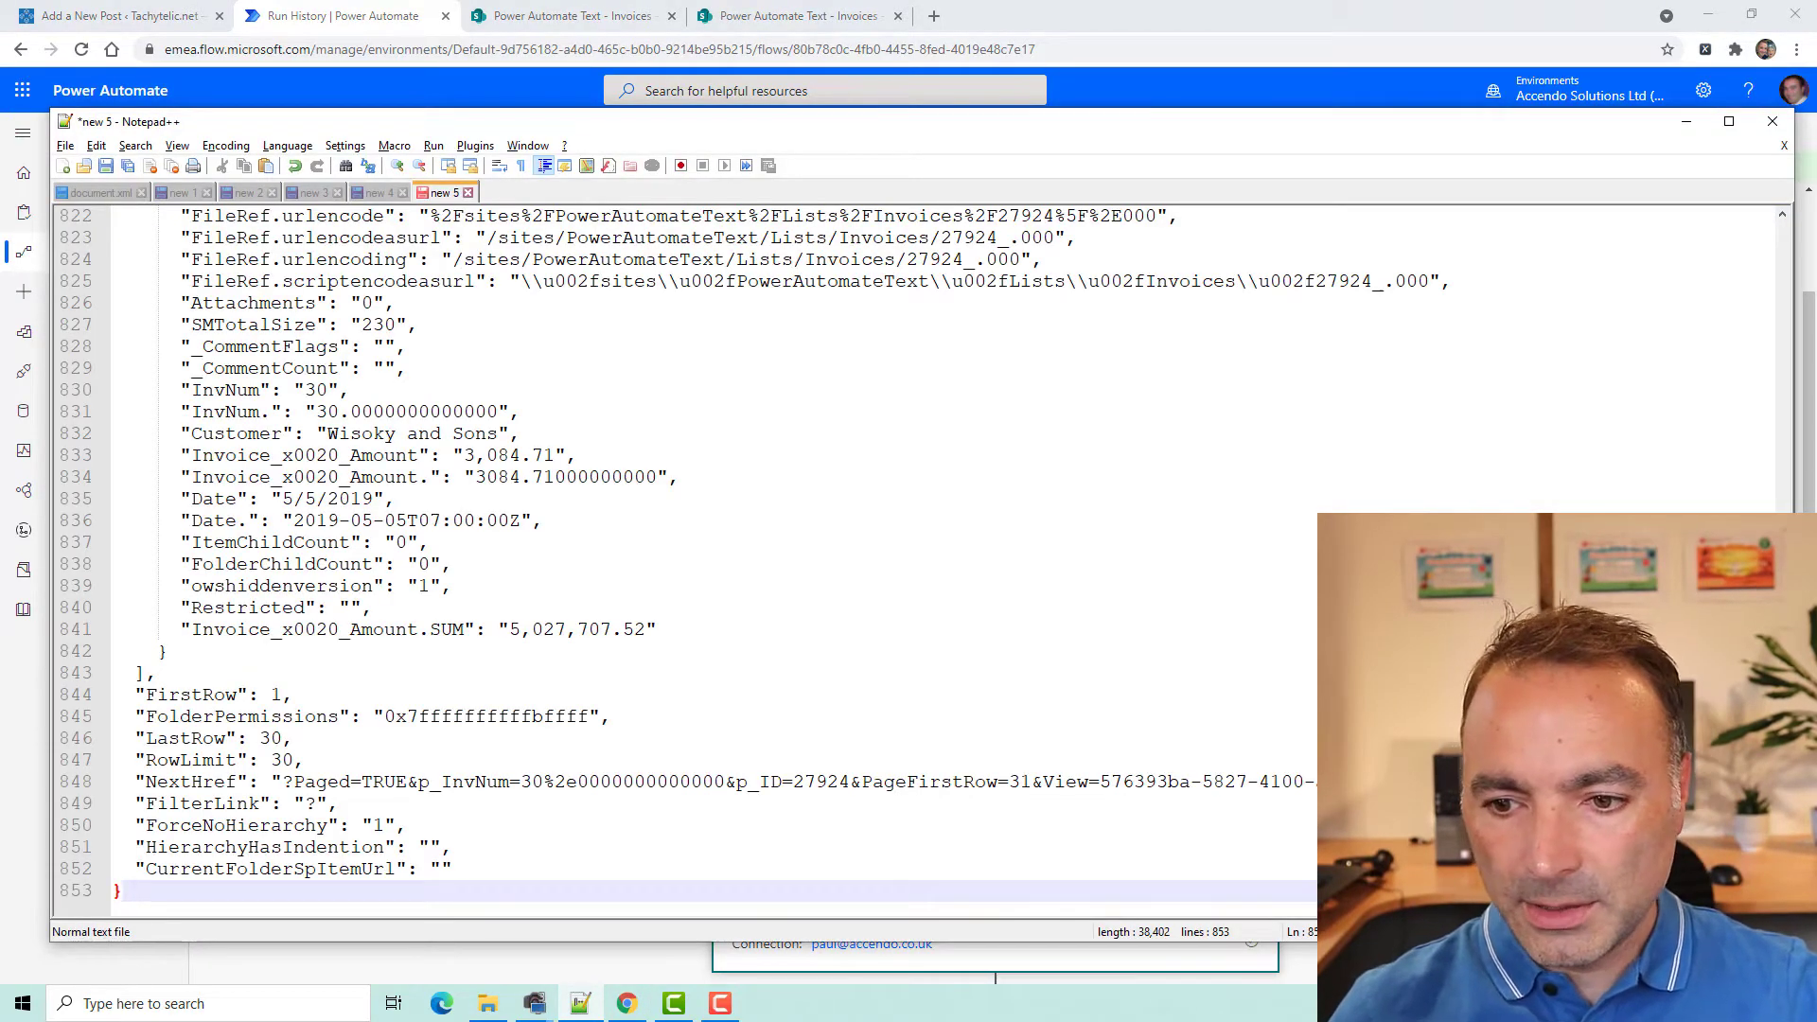
left_click_drag(1782, 894, 1781, 227)
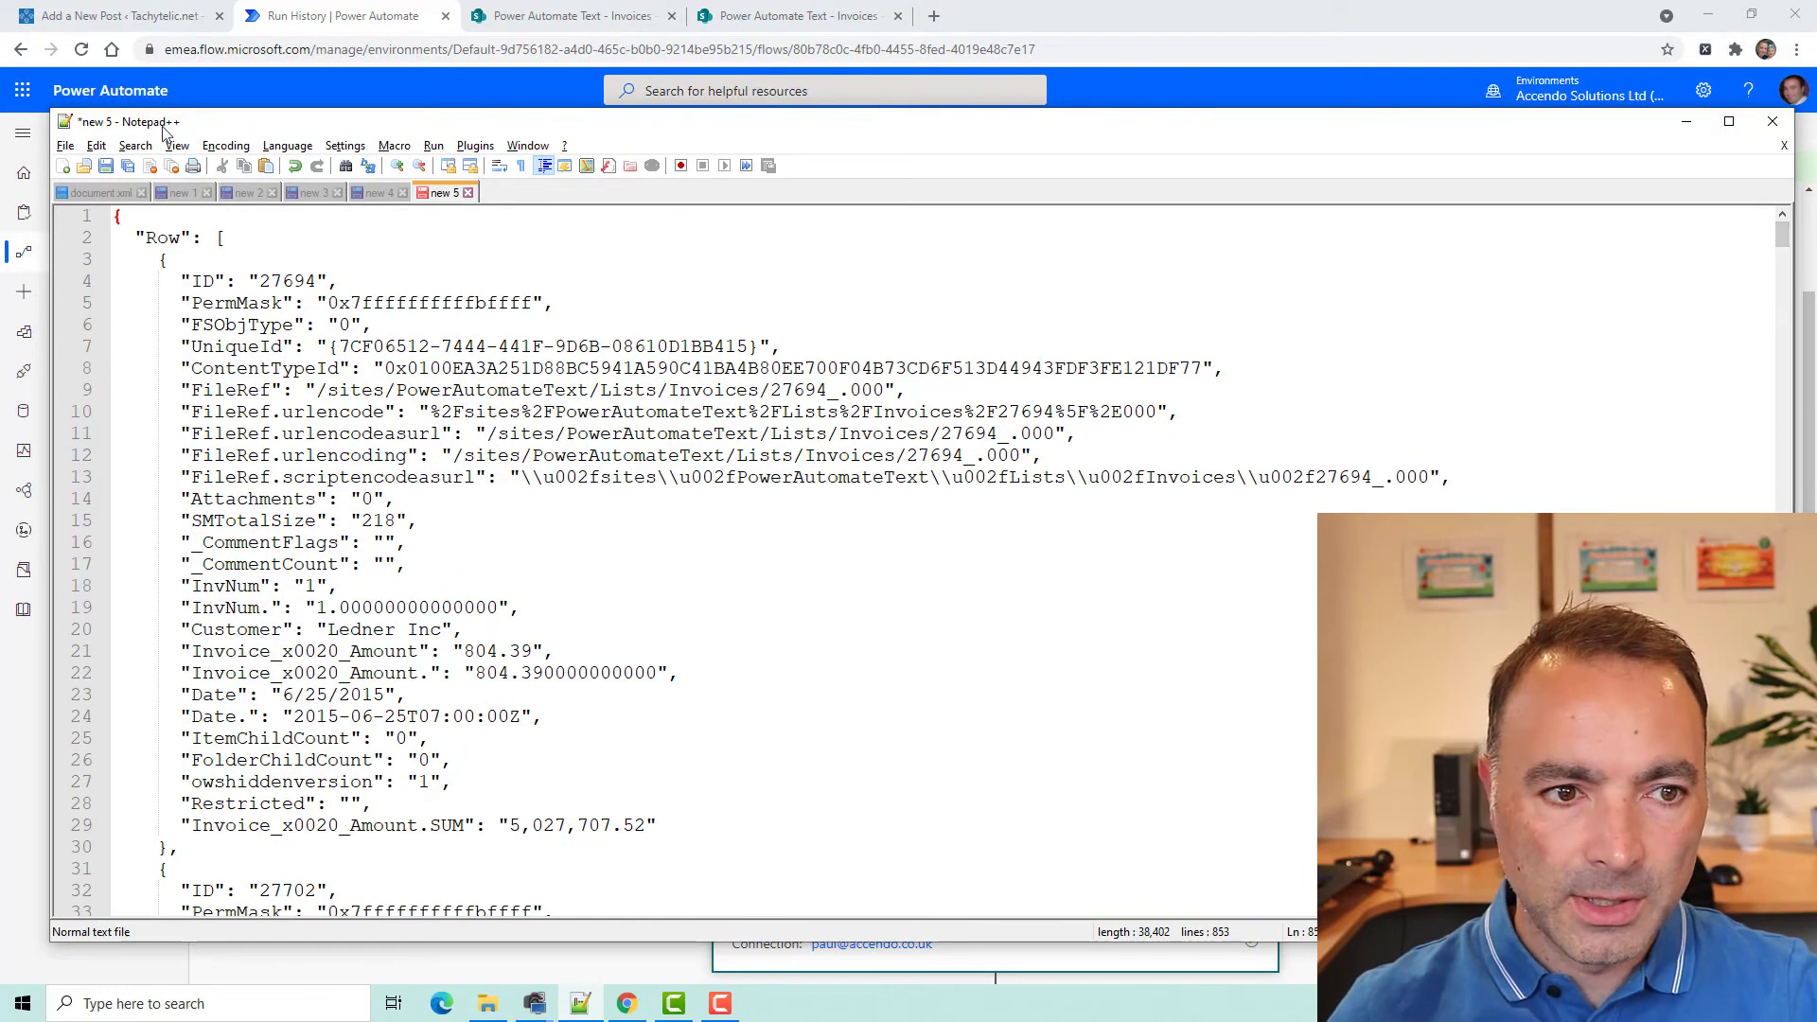
Inspect the first Row object (lines 3–30) and its 5,027,707.52 amount SUM, then minimise Notepad++
left_click(159, 236)
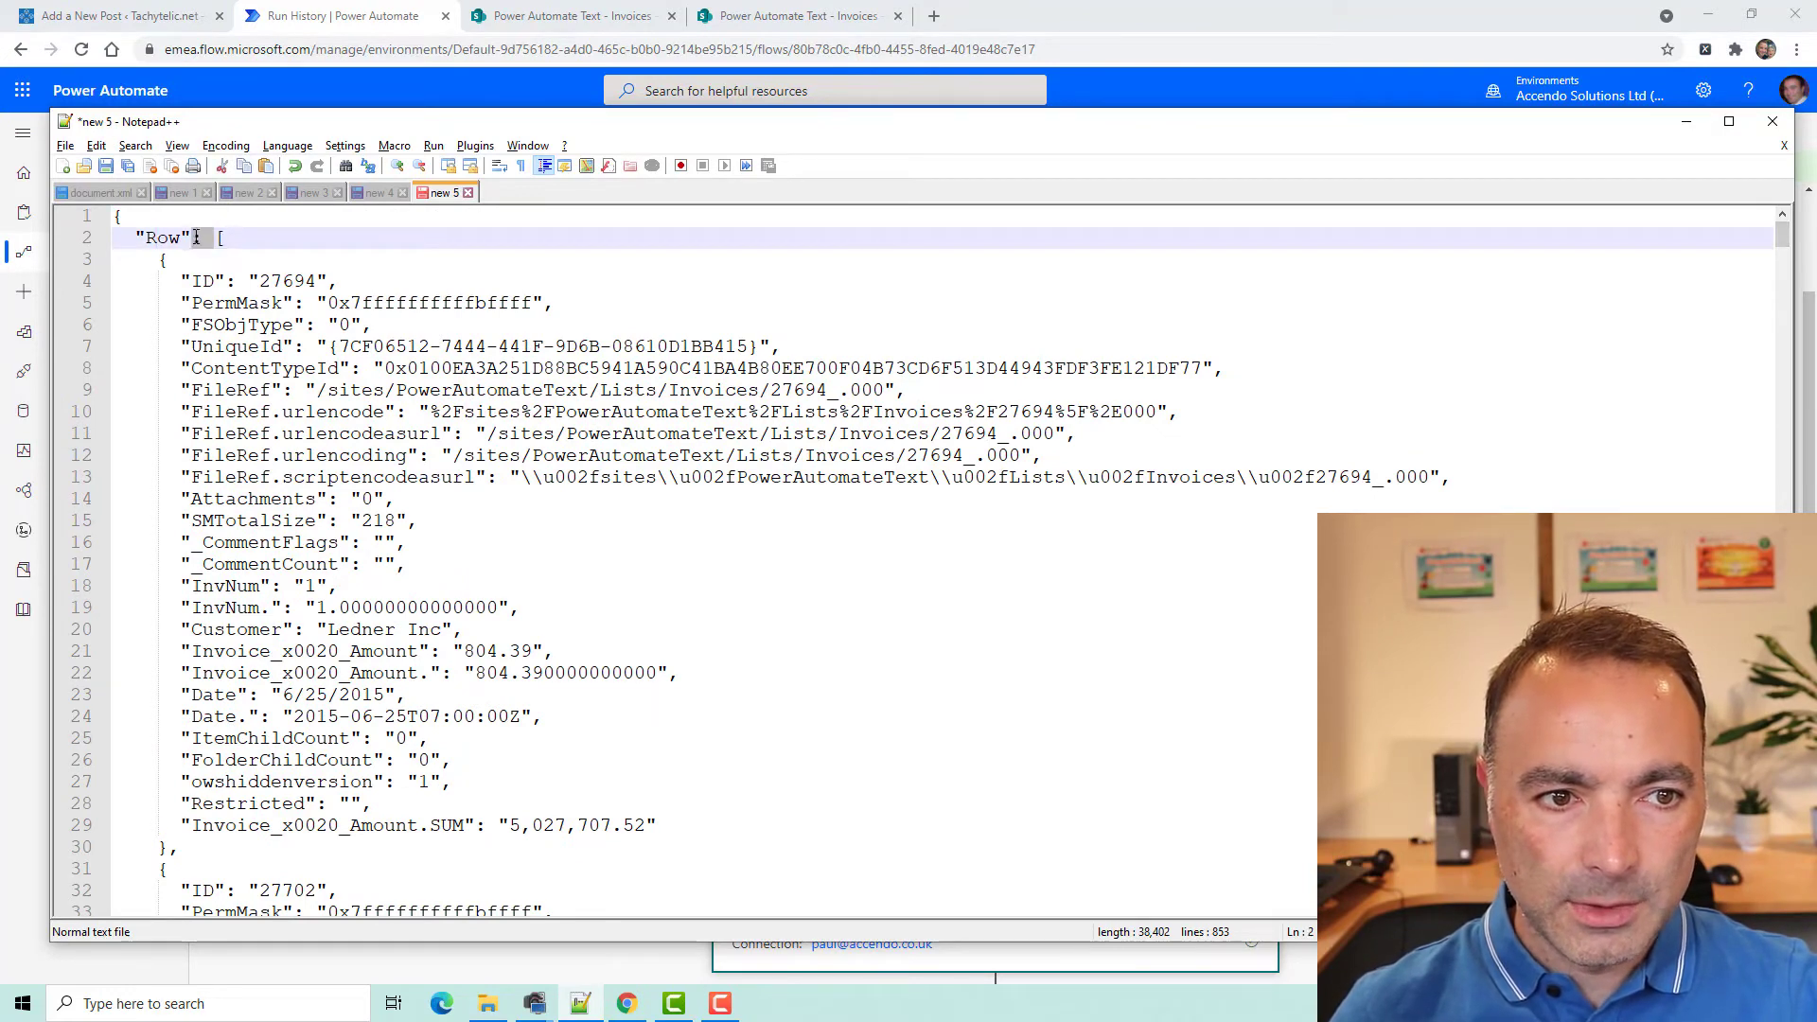
left_click_drag(196, 281, 422, 825)
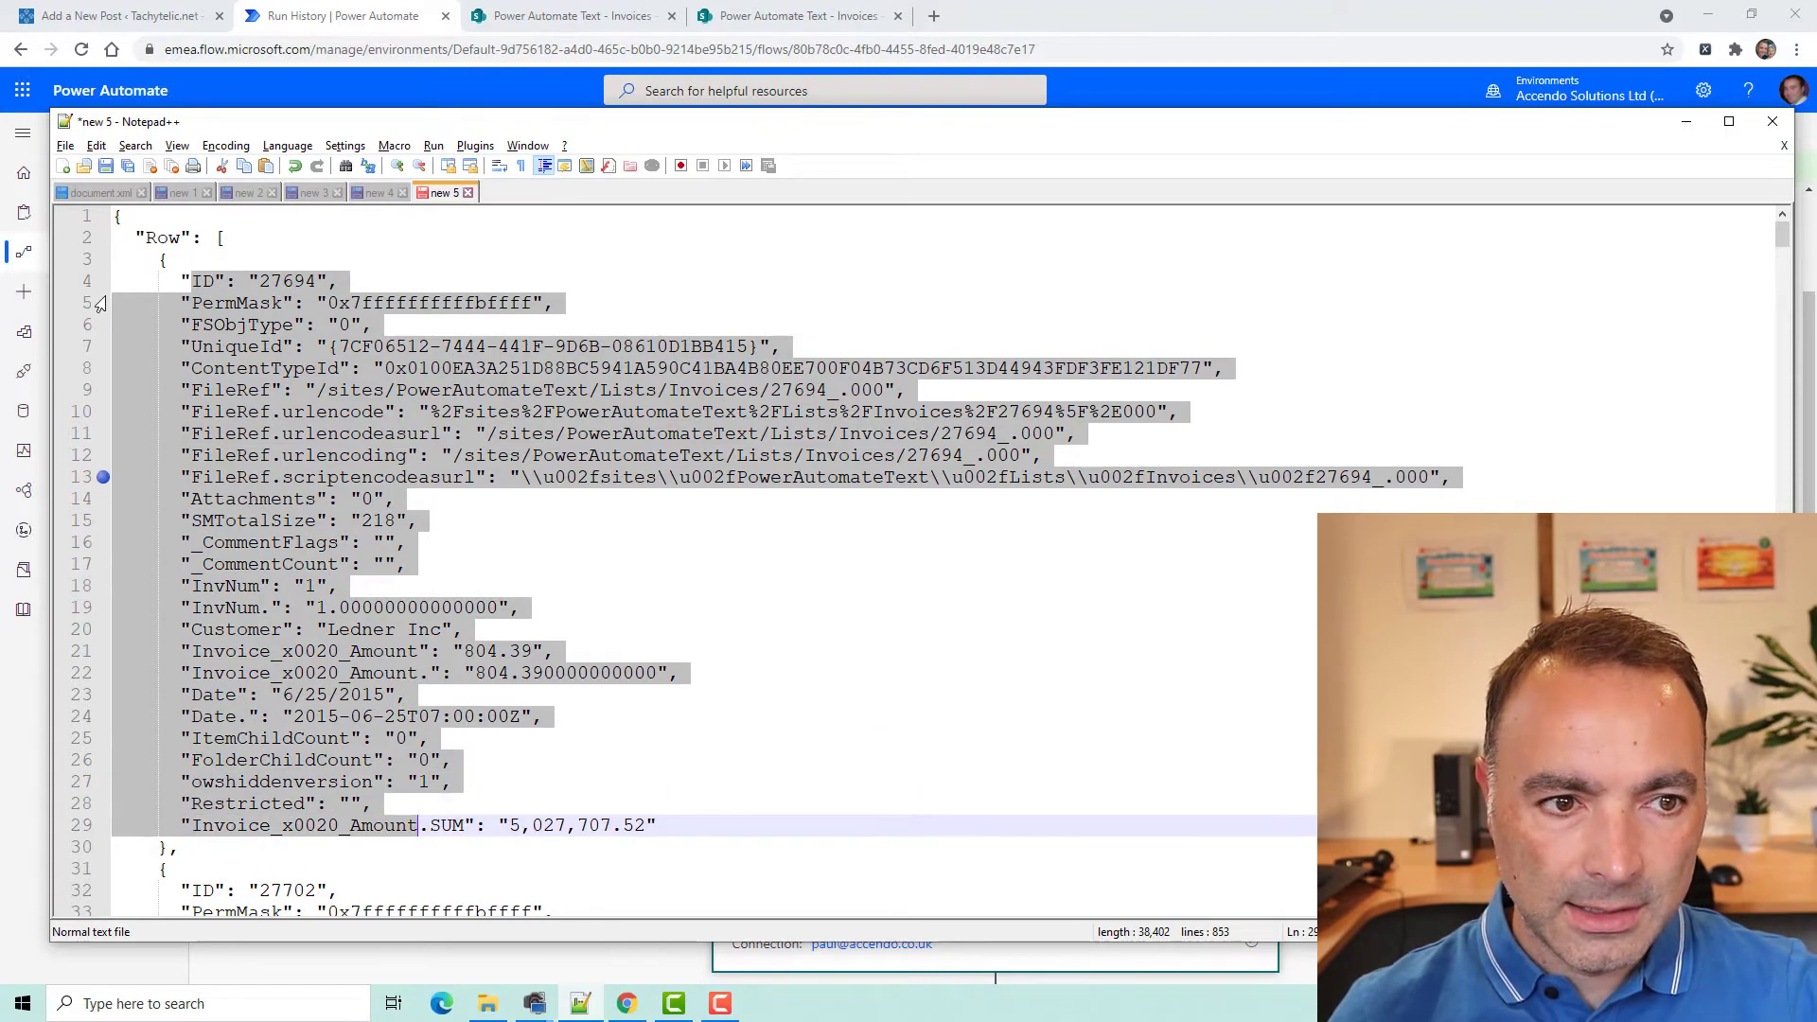
left_click_drag(114, 258, 164, 847)
left_click(199, 827)
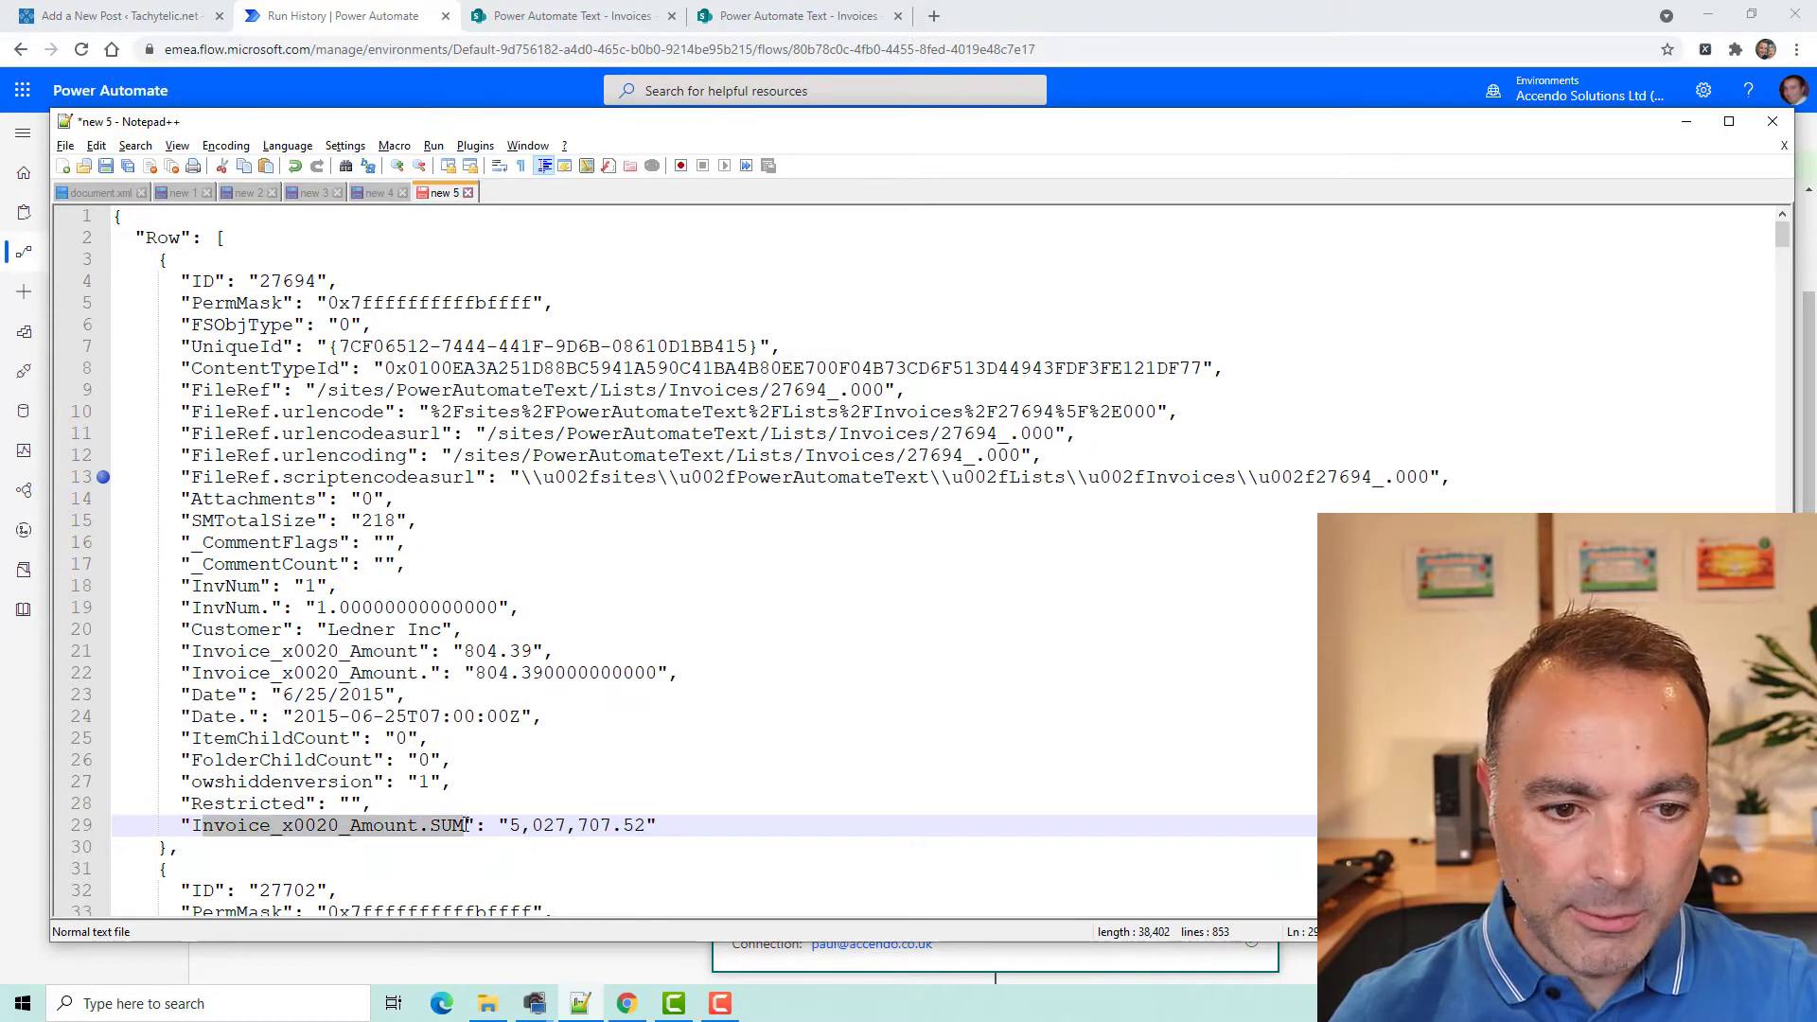
left_click_drag(510, 827, 534, 827)
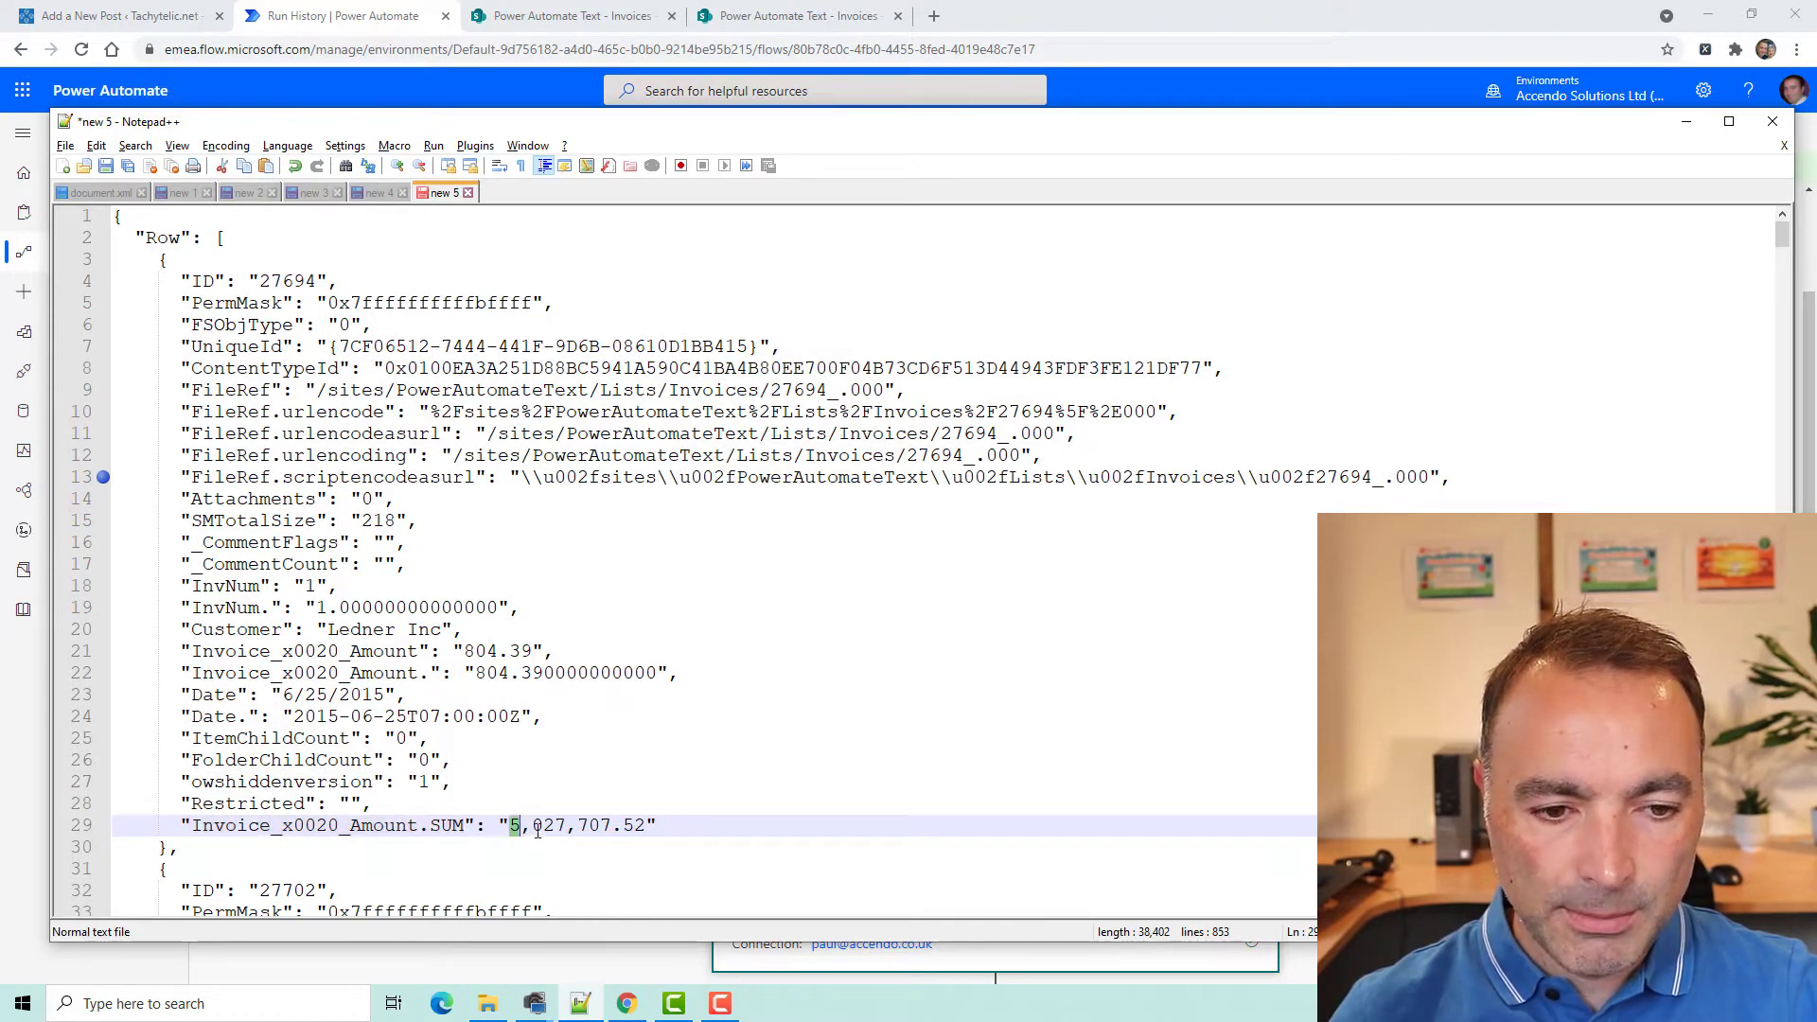
left_click(1686, 122)
Move the Sum step between the HTTP request and Terminate, and test the flow
left_click(1746, 135)
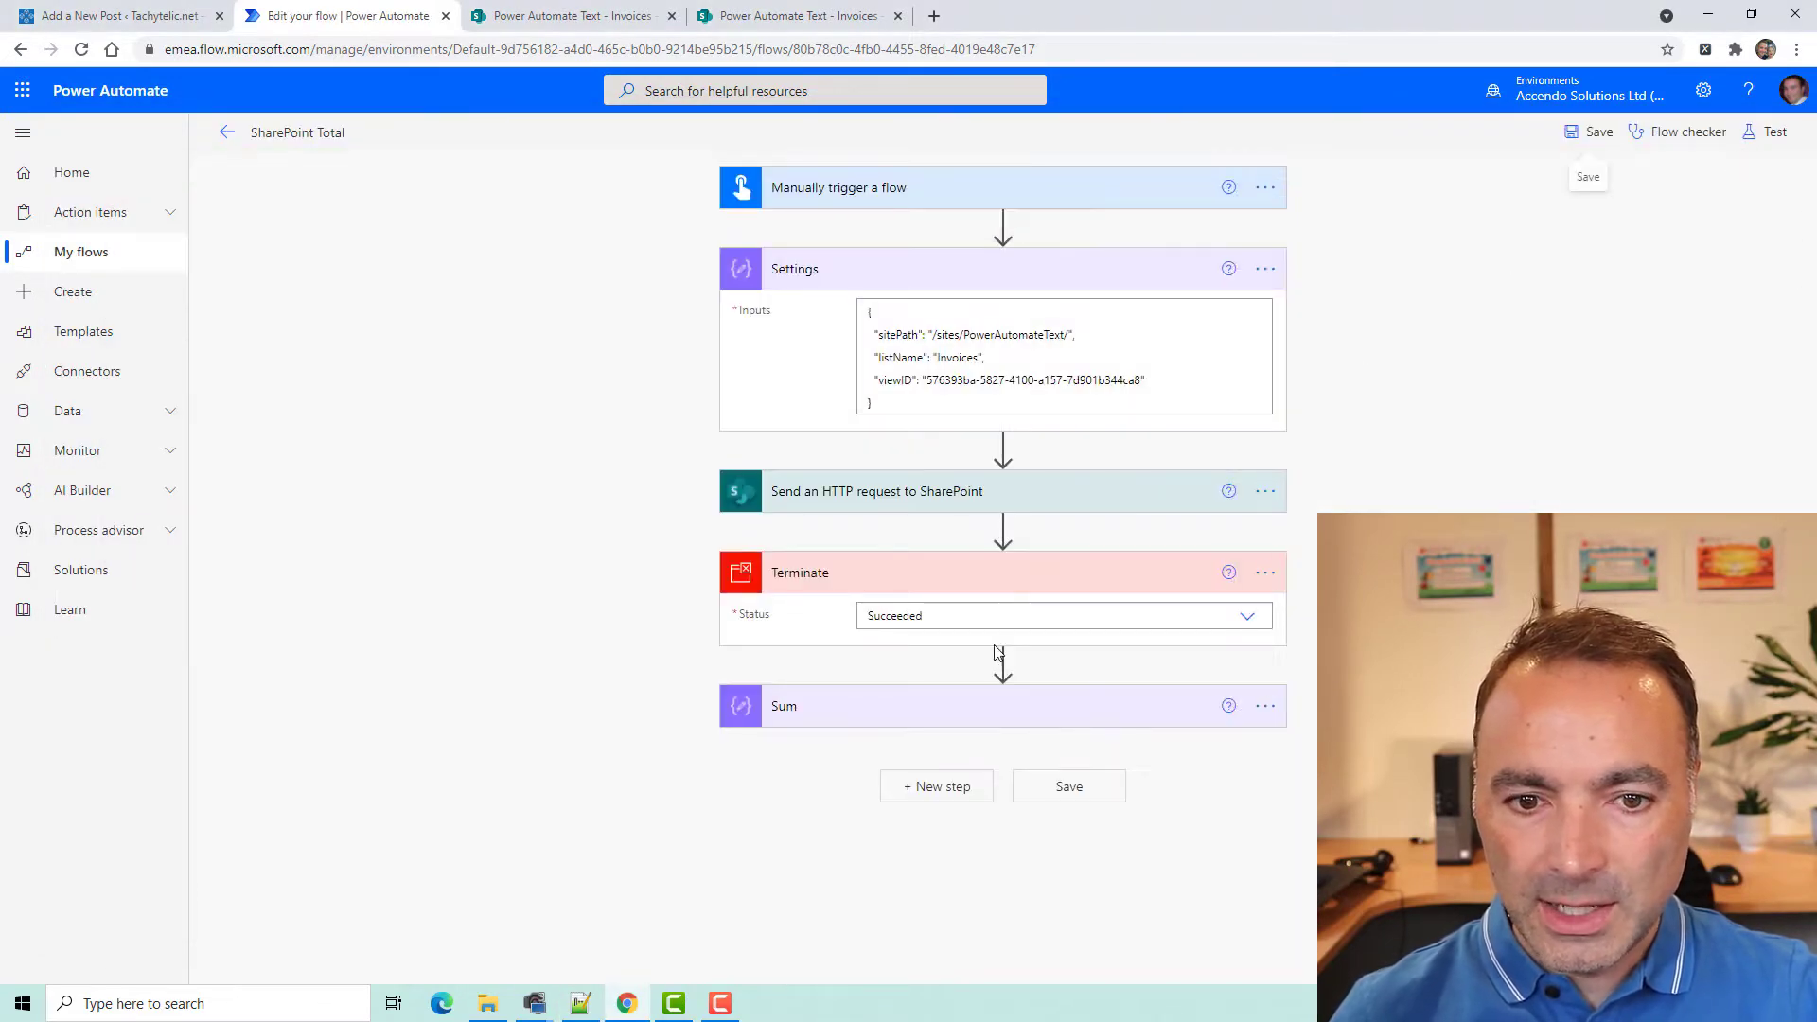
left_click_drag(913, 710, 933, 580)
left_click(933, 580)
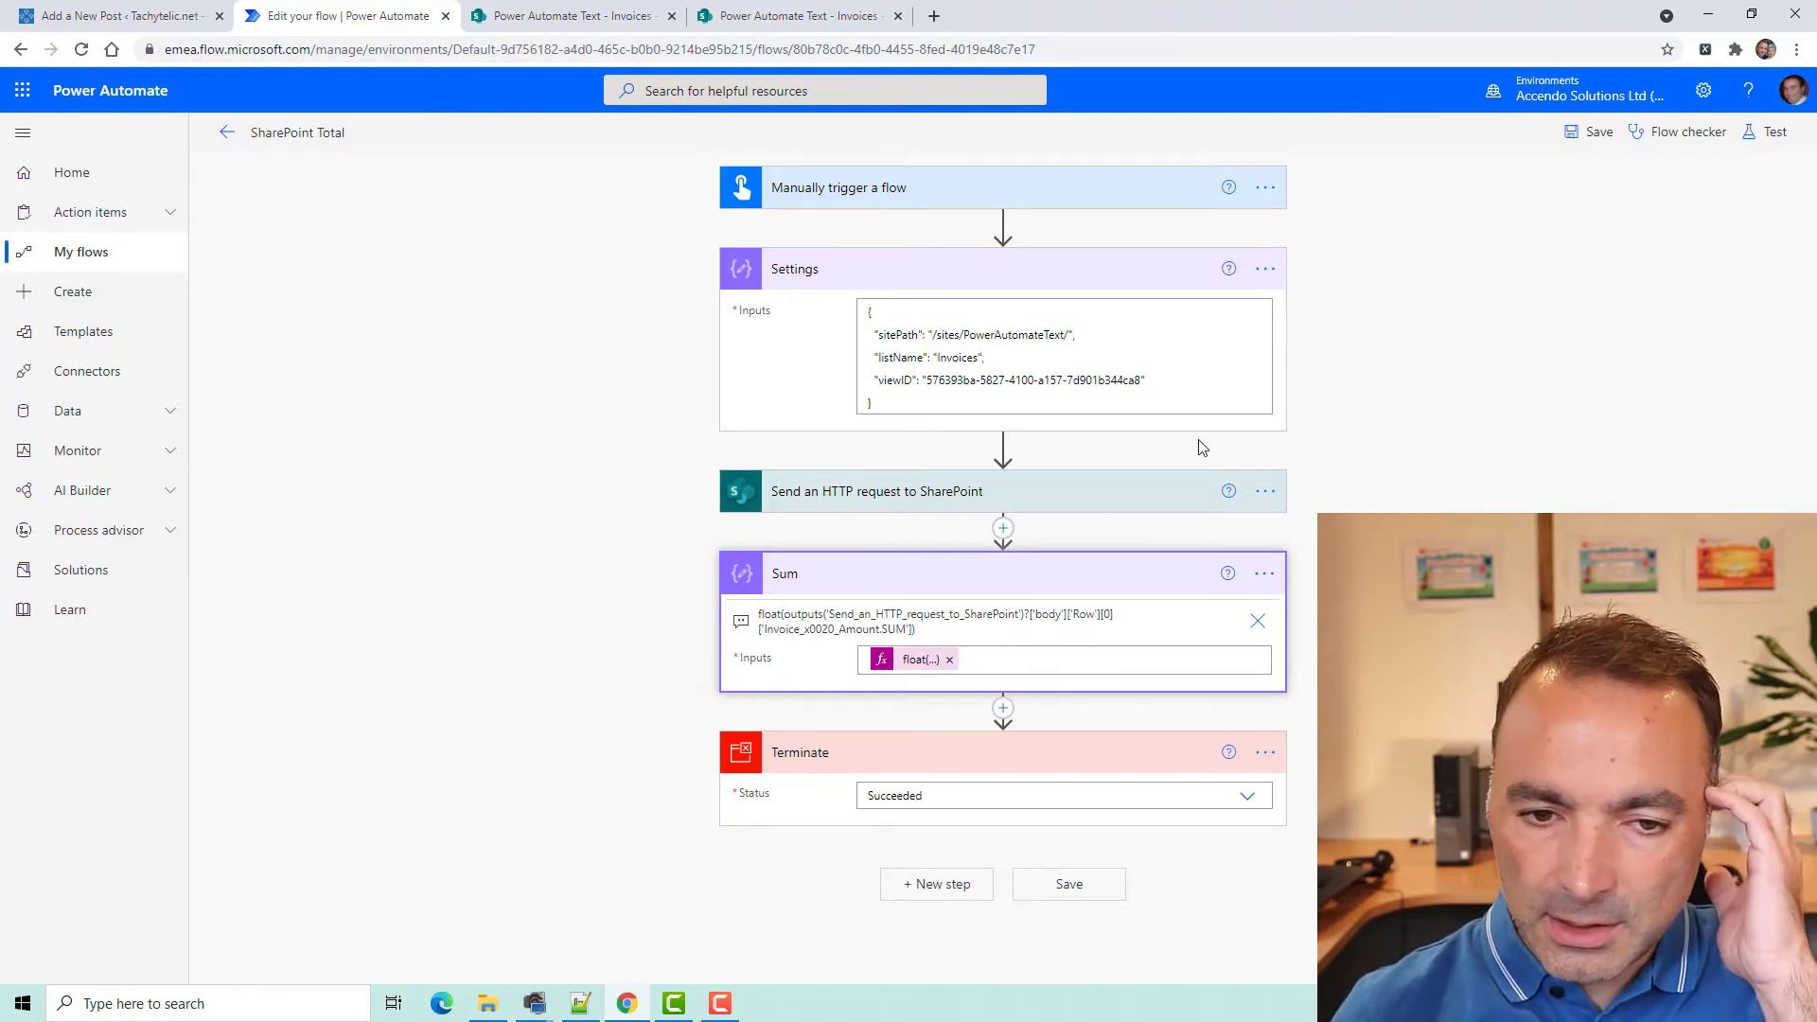
left_click(1765, 132)
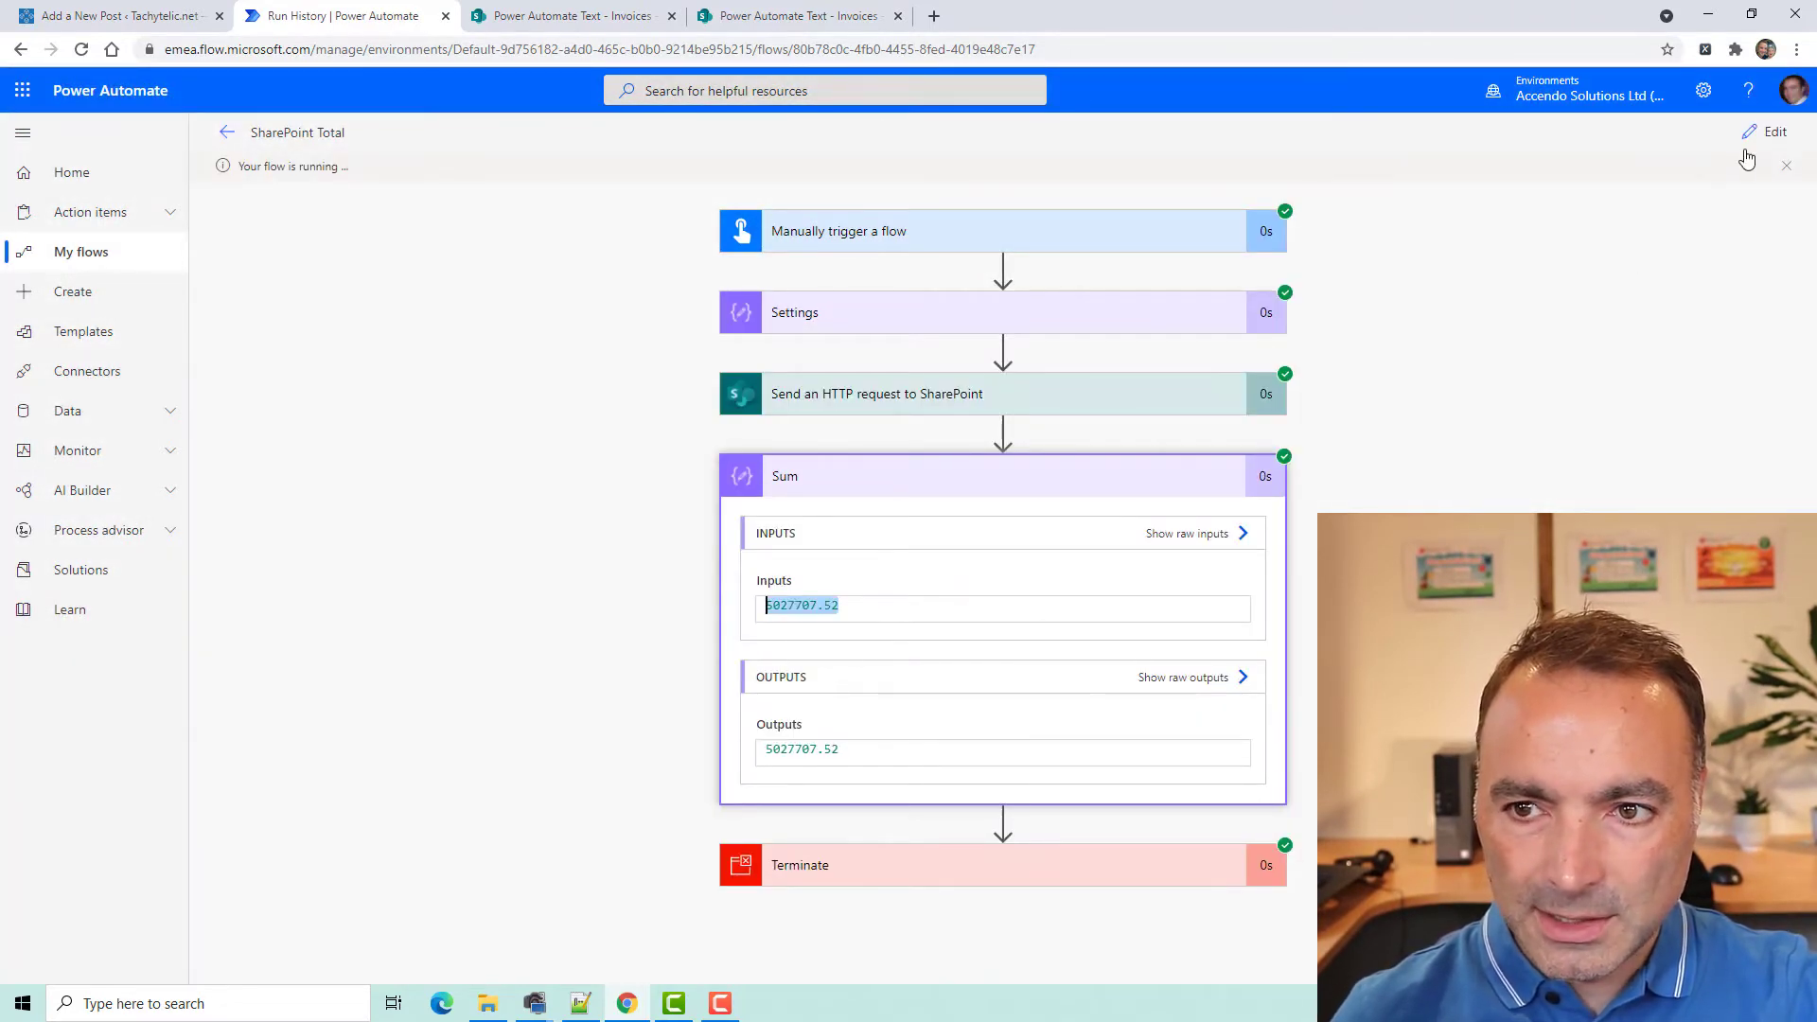
Compare the run's 5027707.52 output with the SharePoint list's Sum total
left_click(778, 16)
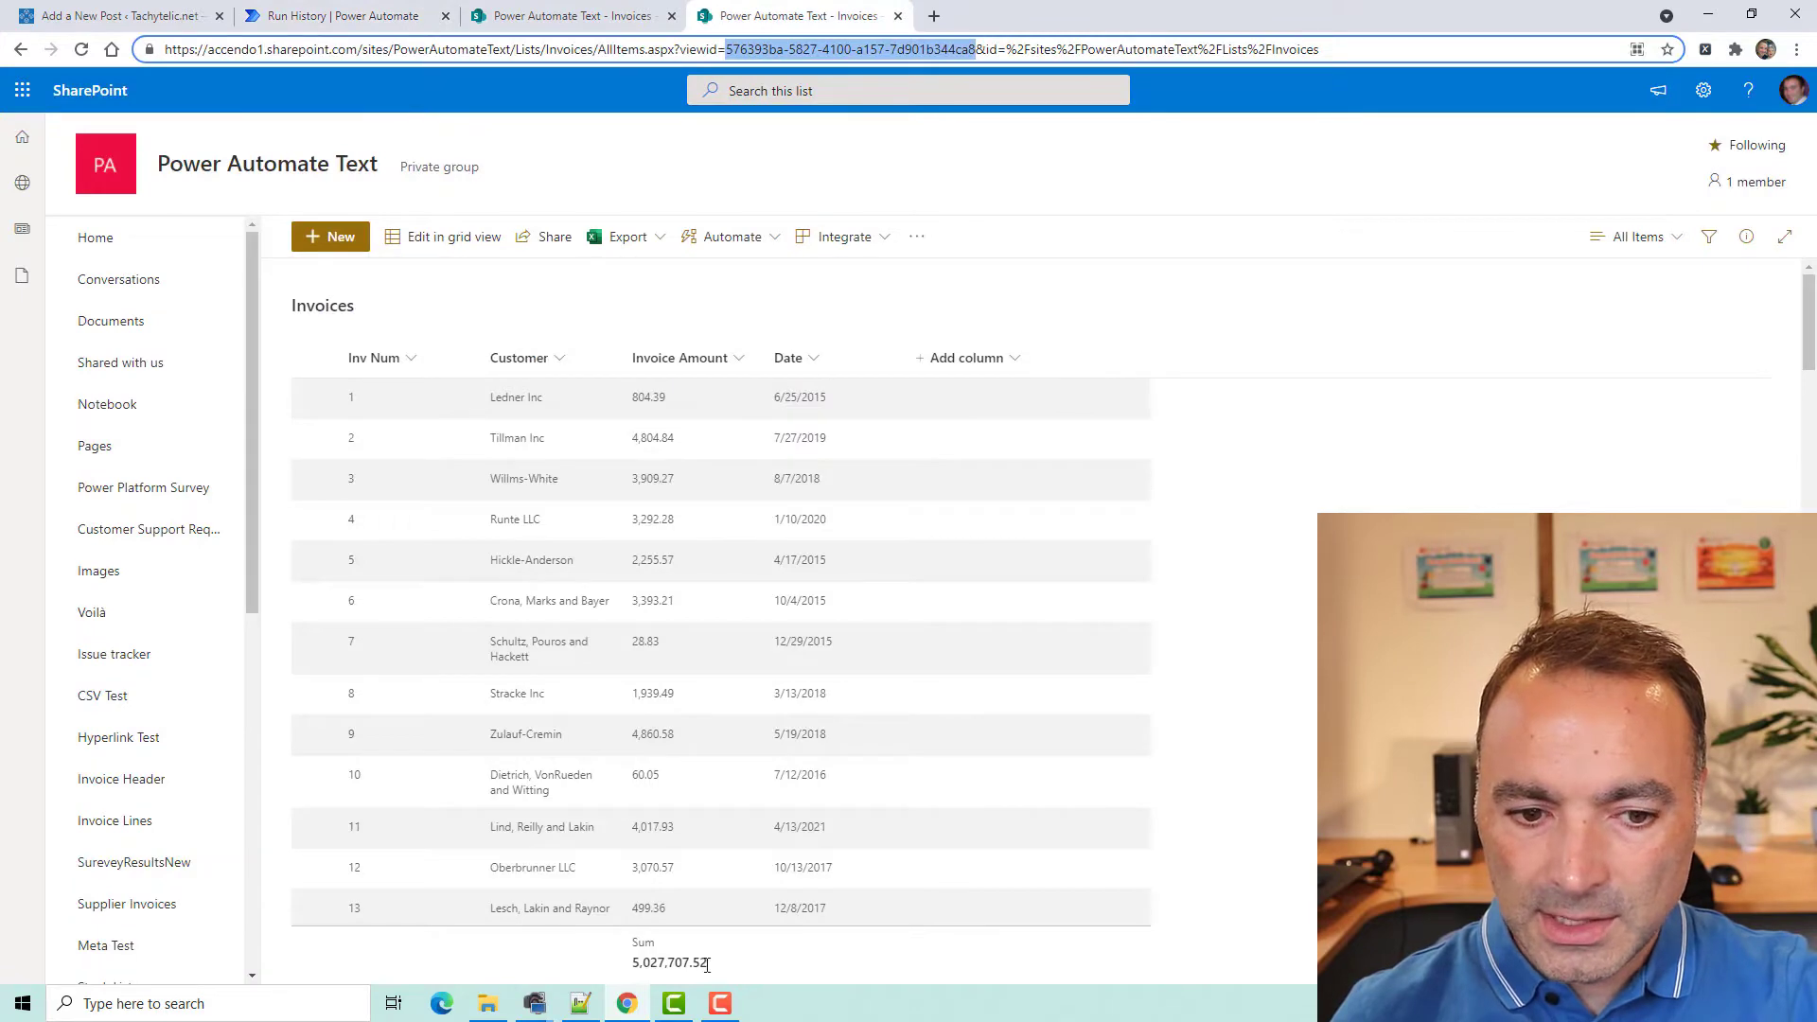
left_click_drag(701, 963, 632, 963)
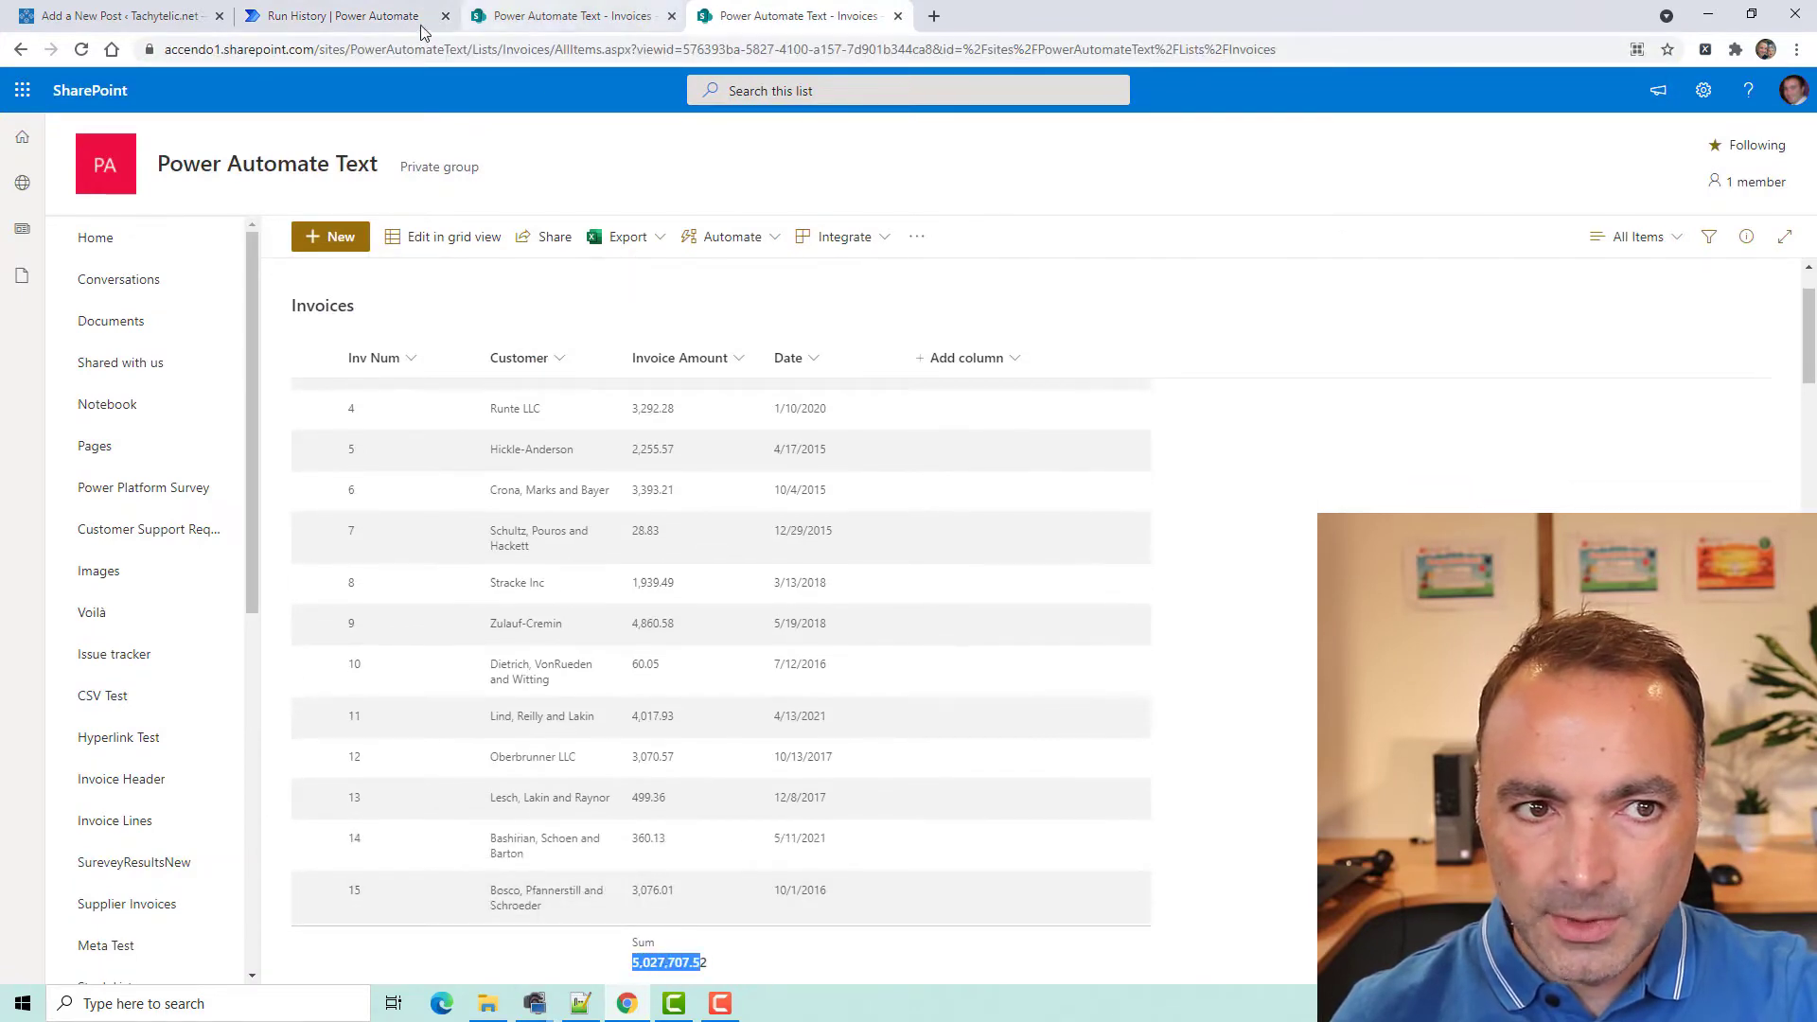
left_click(341, 16)
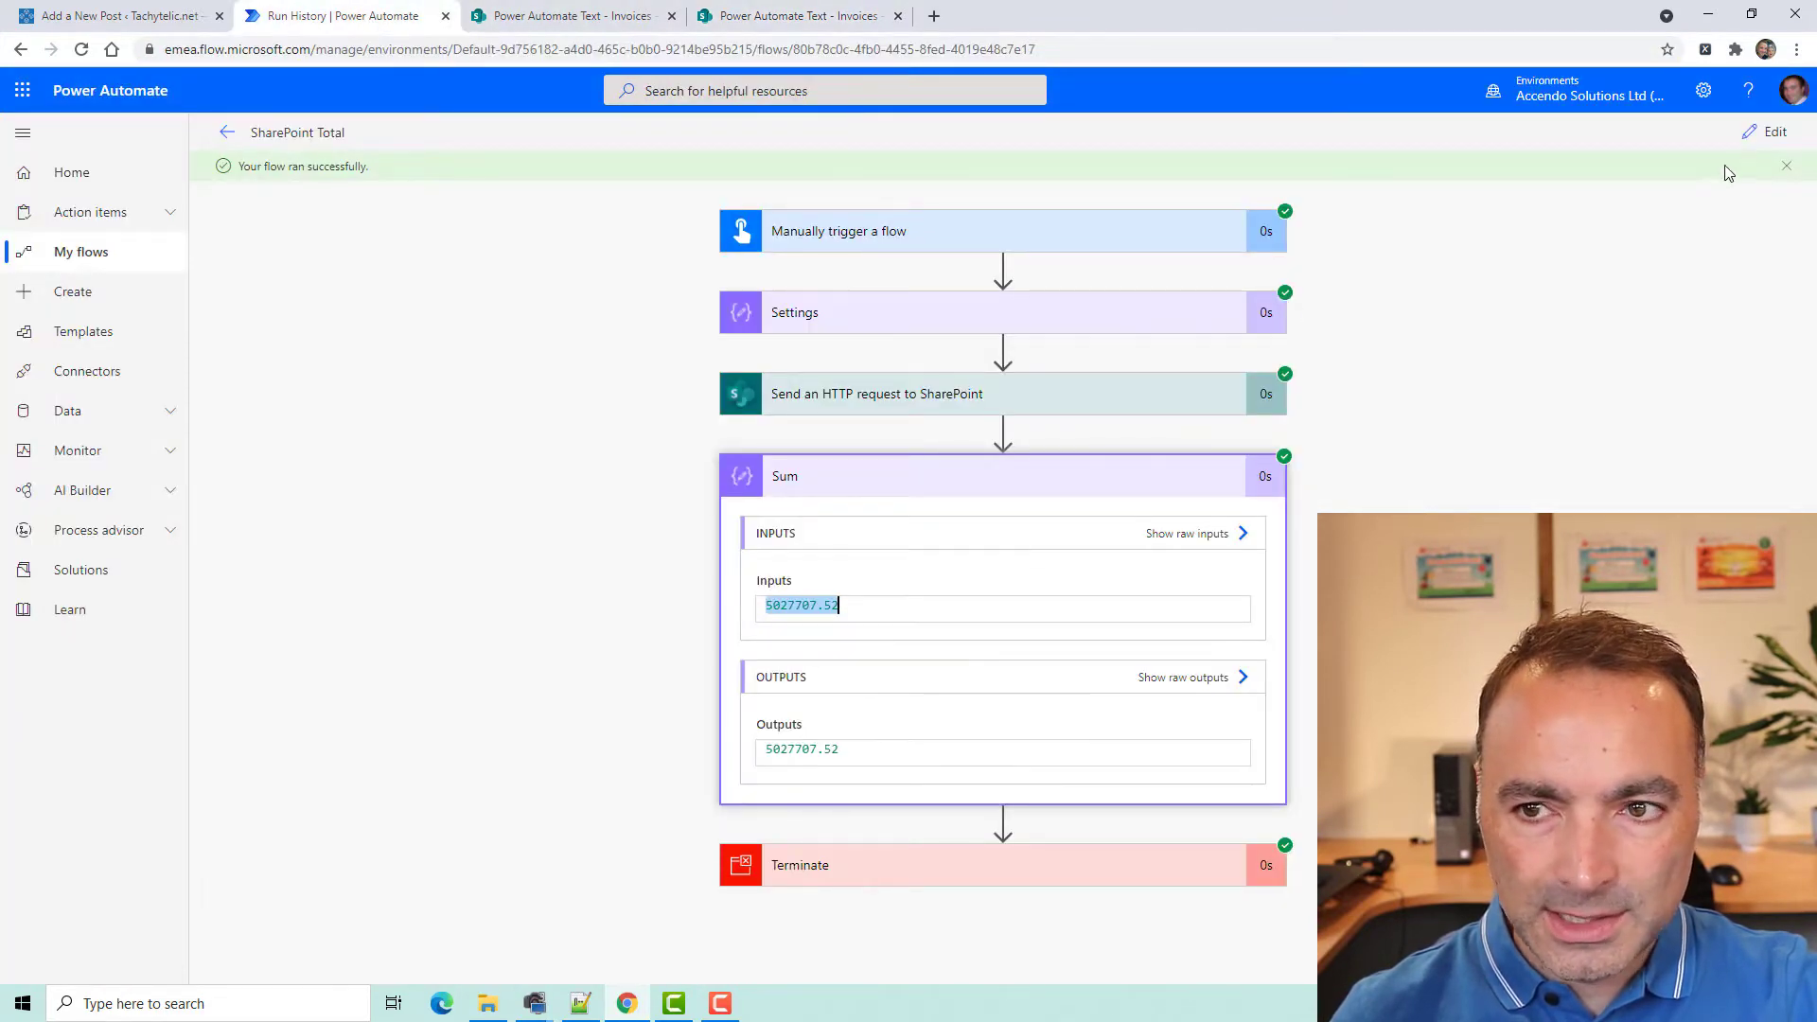
left_click(1766, 133)
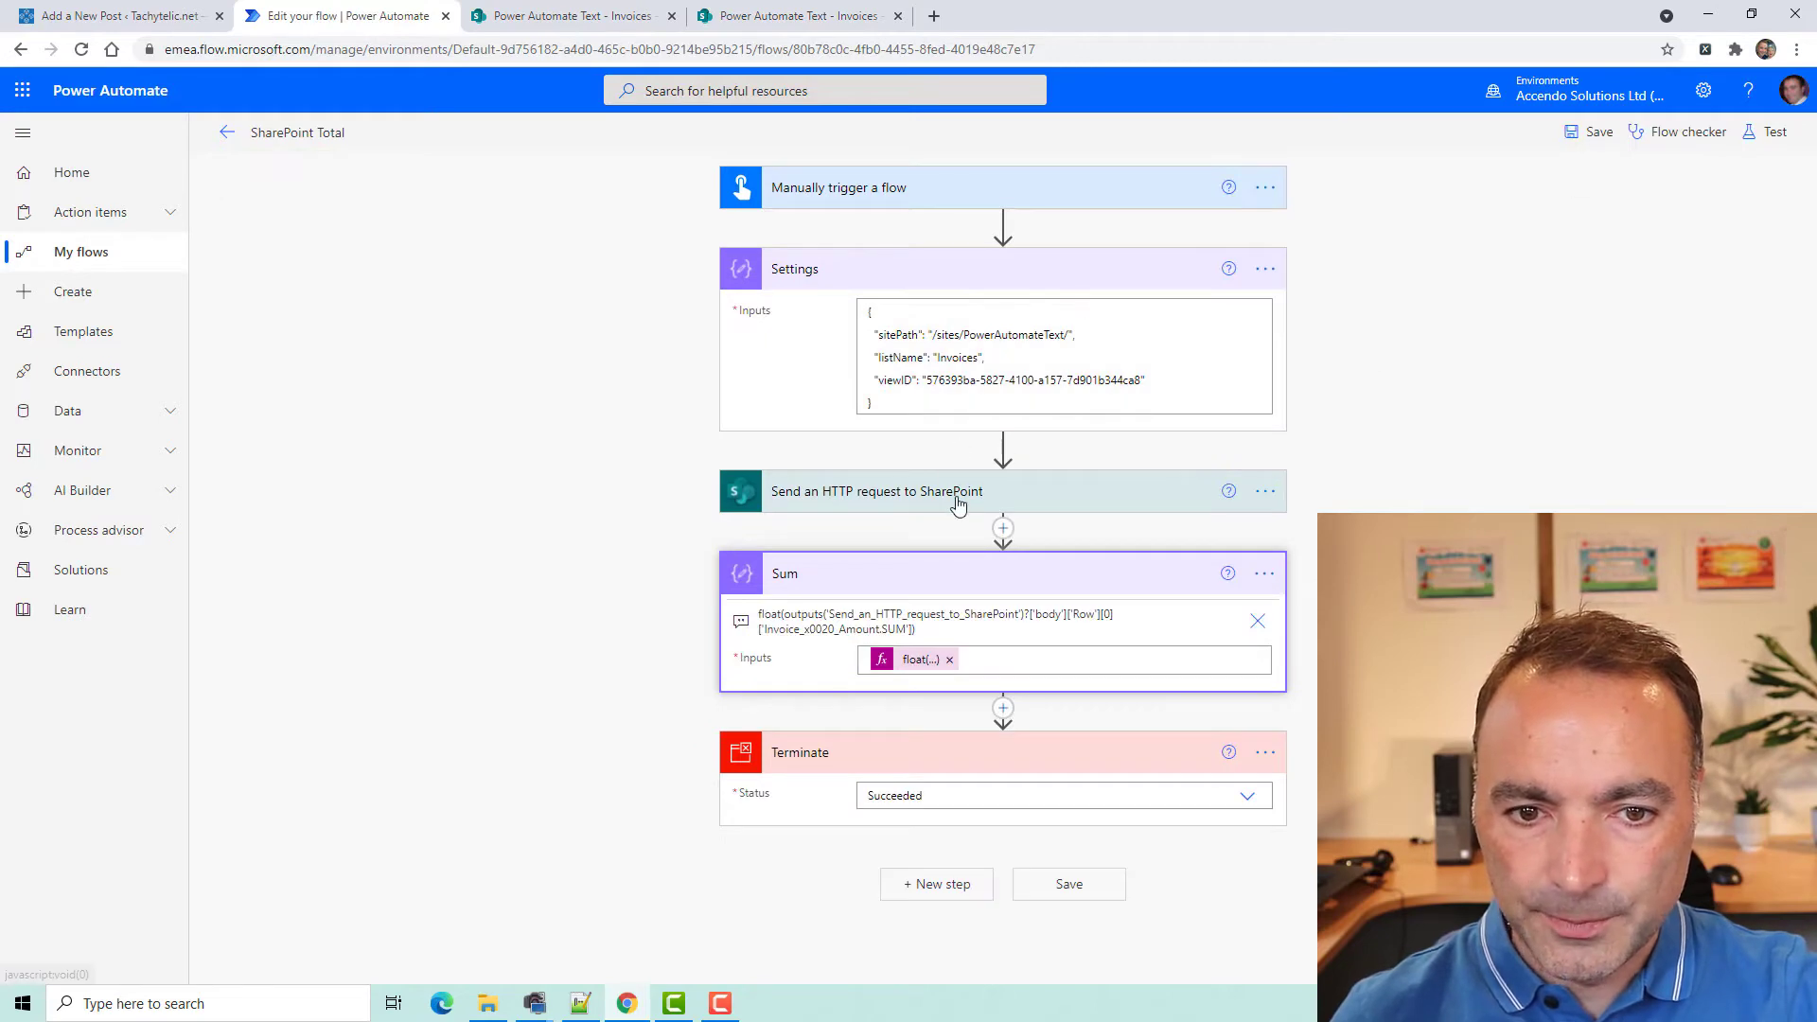
Review the HTTP request's site, POST method, listName/viewID Uri and headers, and open Sum's Inputs expression
left_click(954, 491)
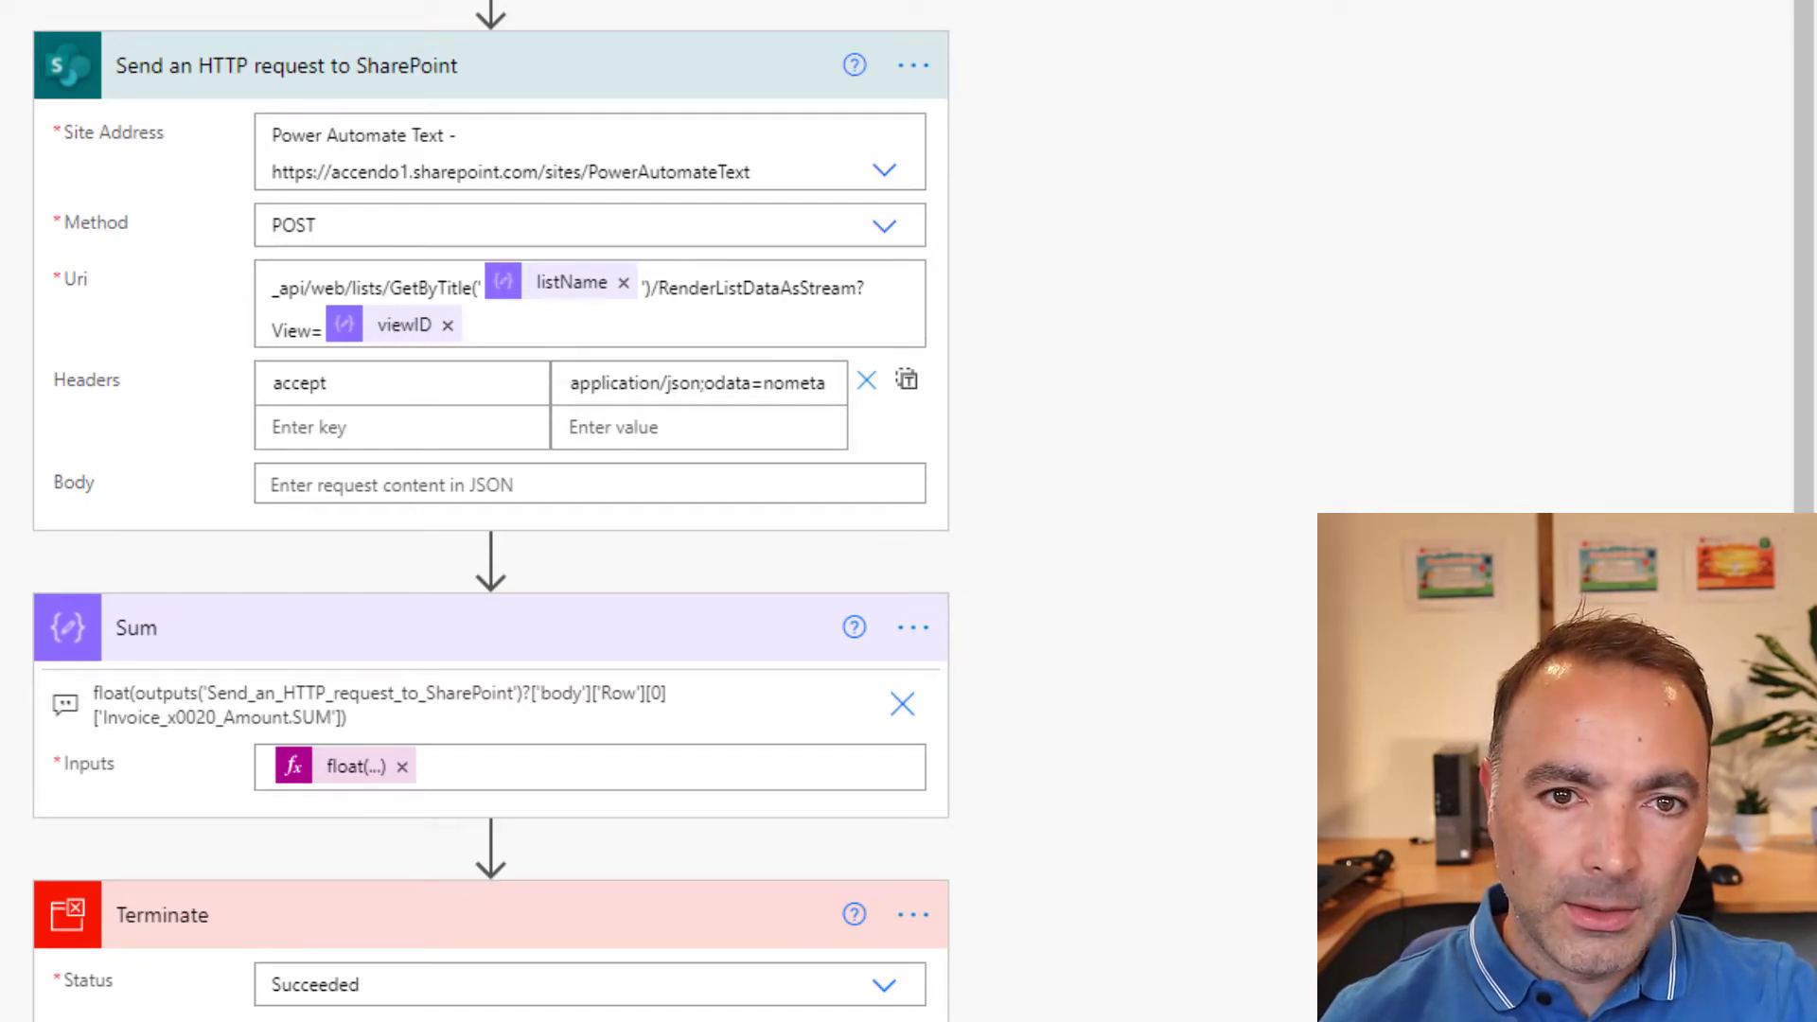
left_click(755, 16)
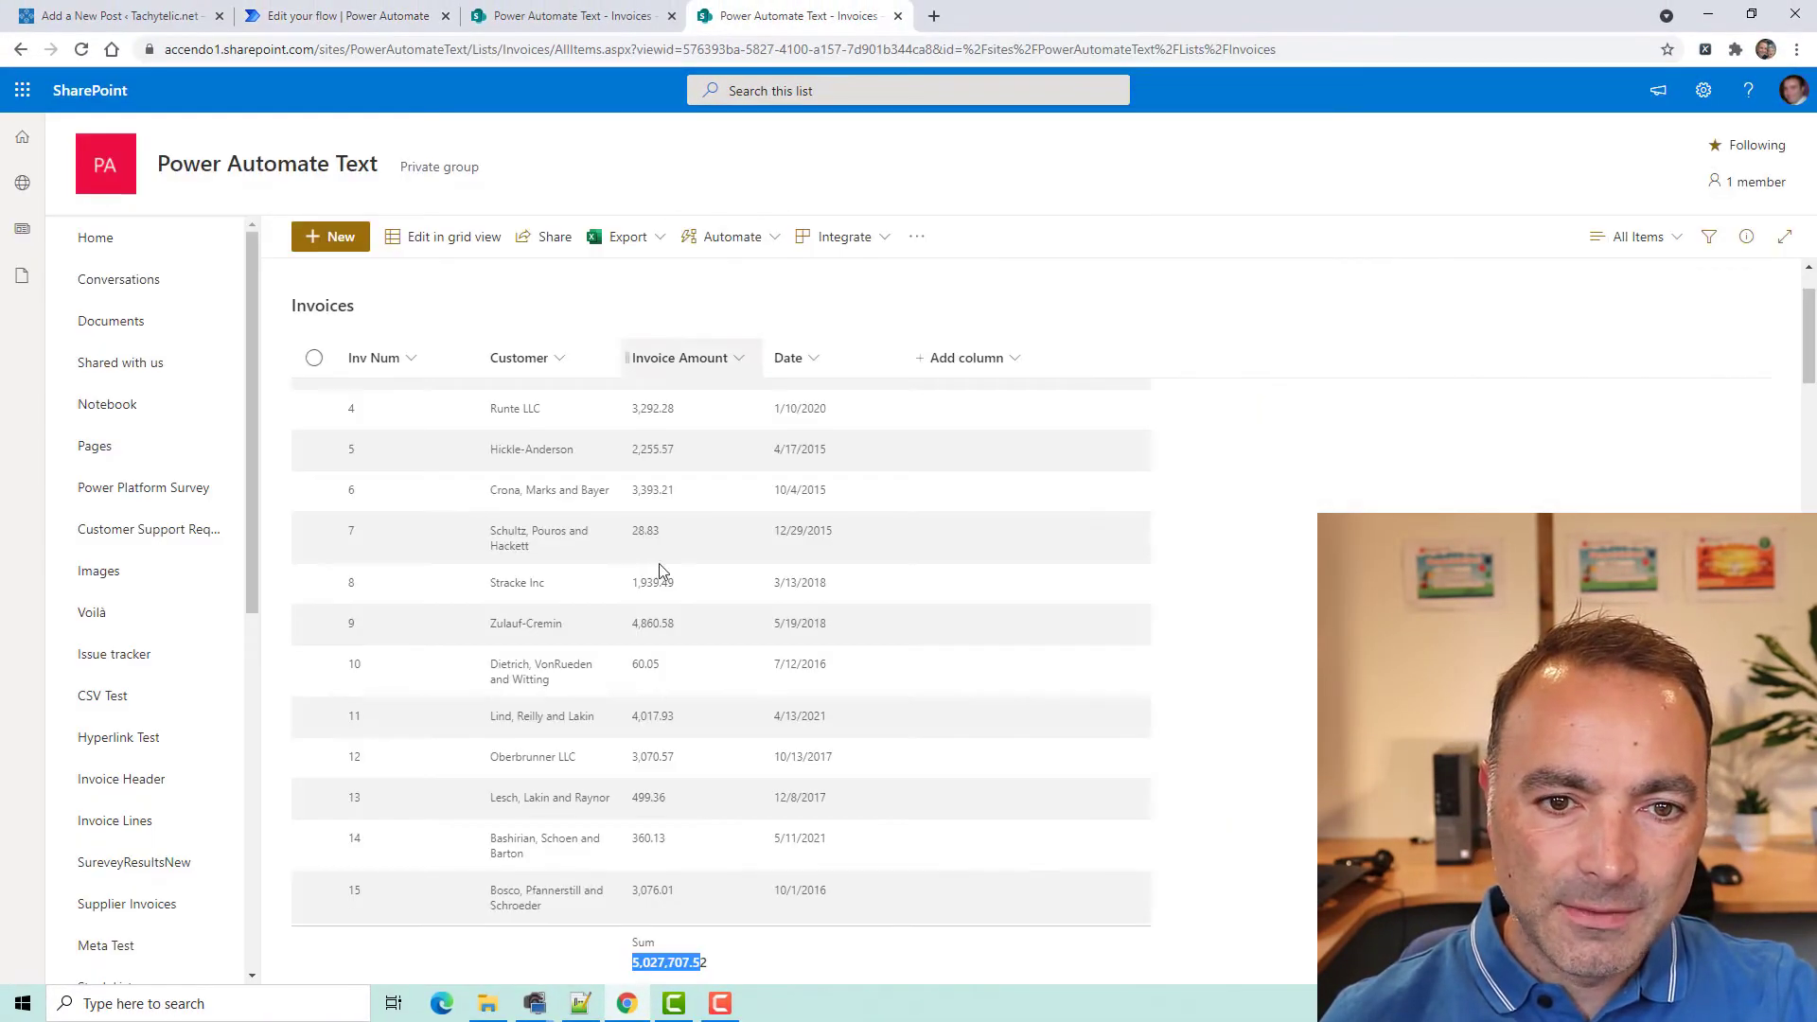
scroll(660, 700, "up", 1)
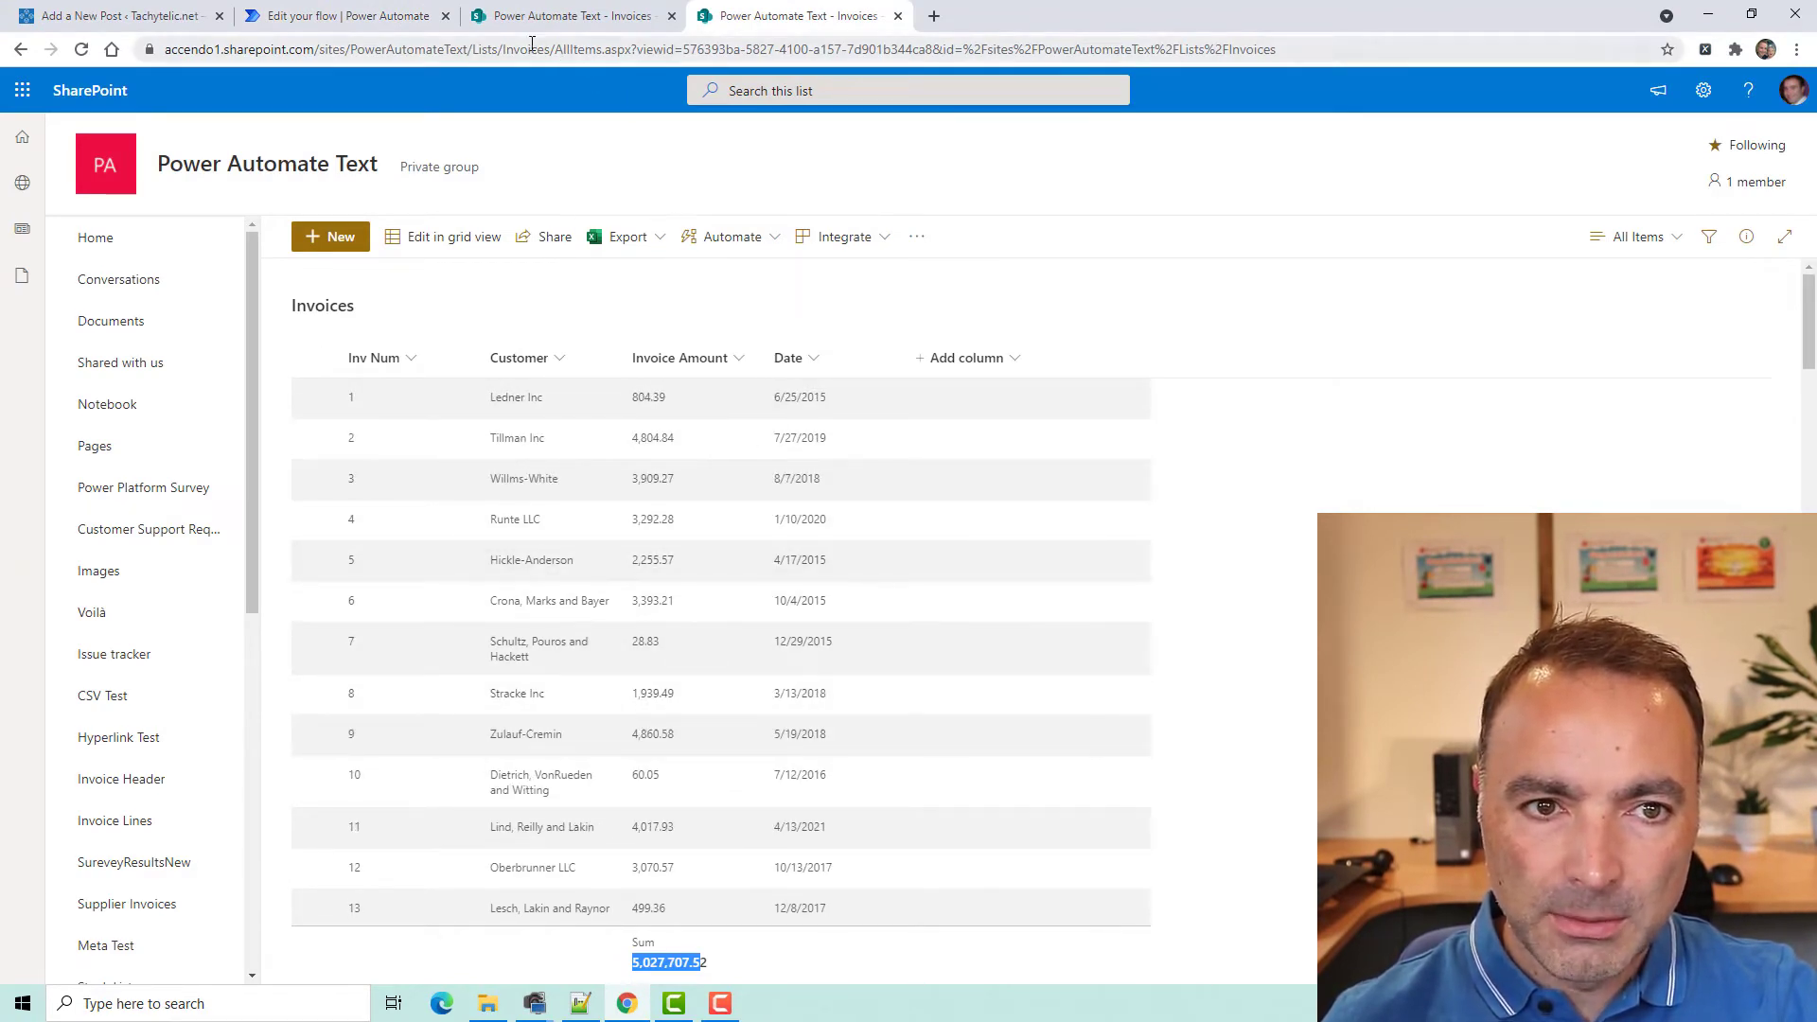
left_click(391, 20)
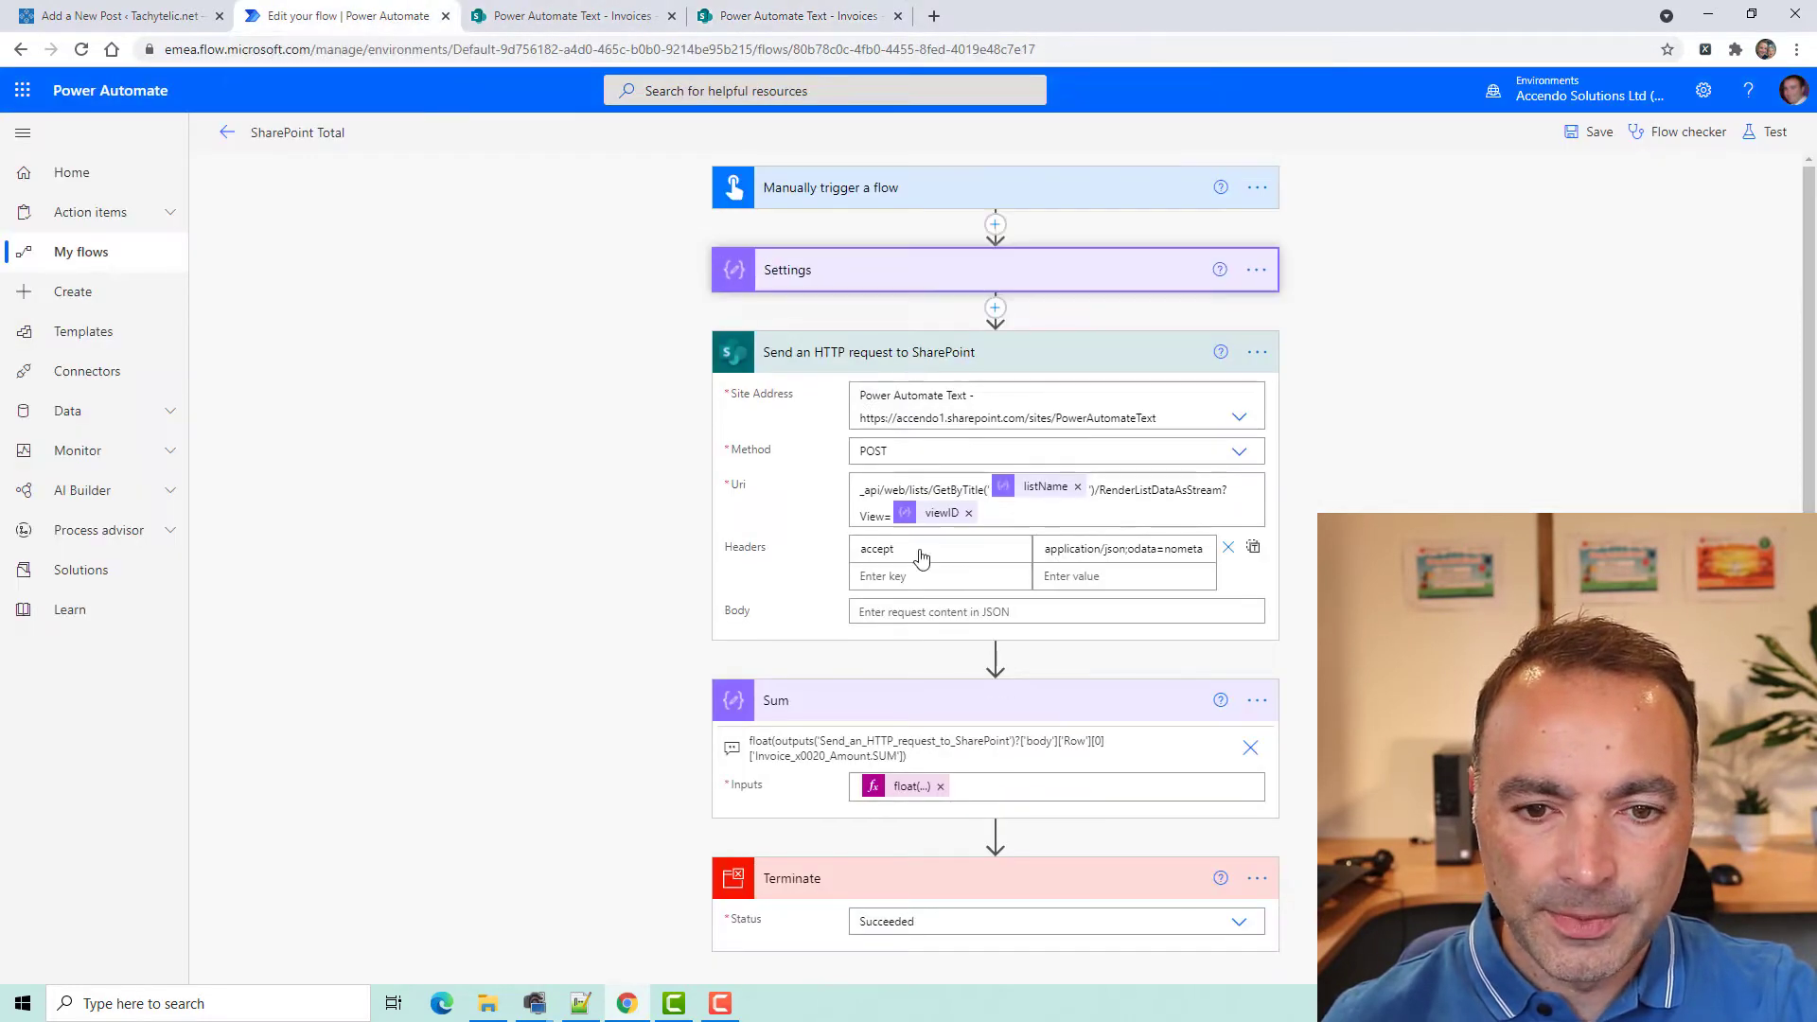
scroll(917, 740, "down", 1)
left_click(904, 733)
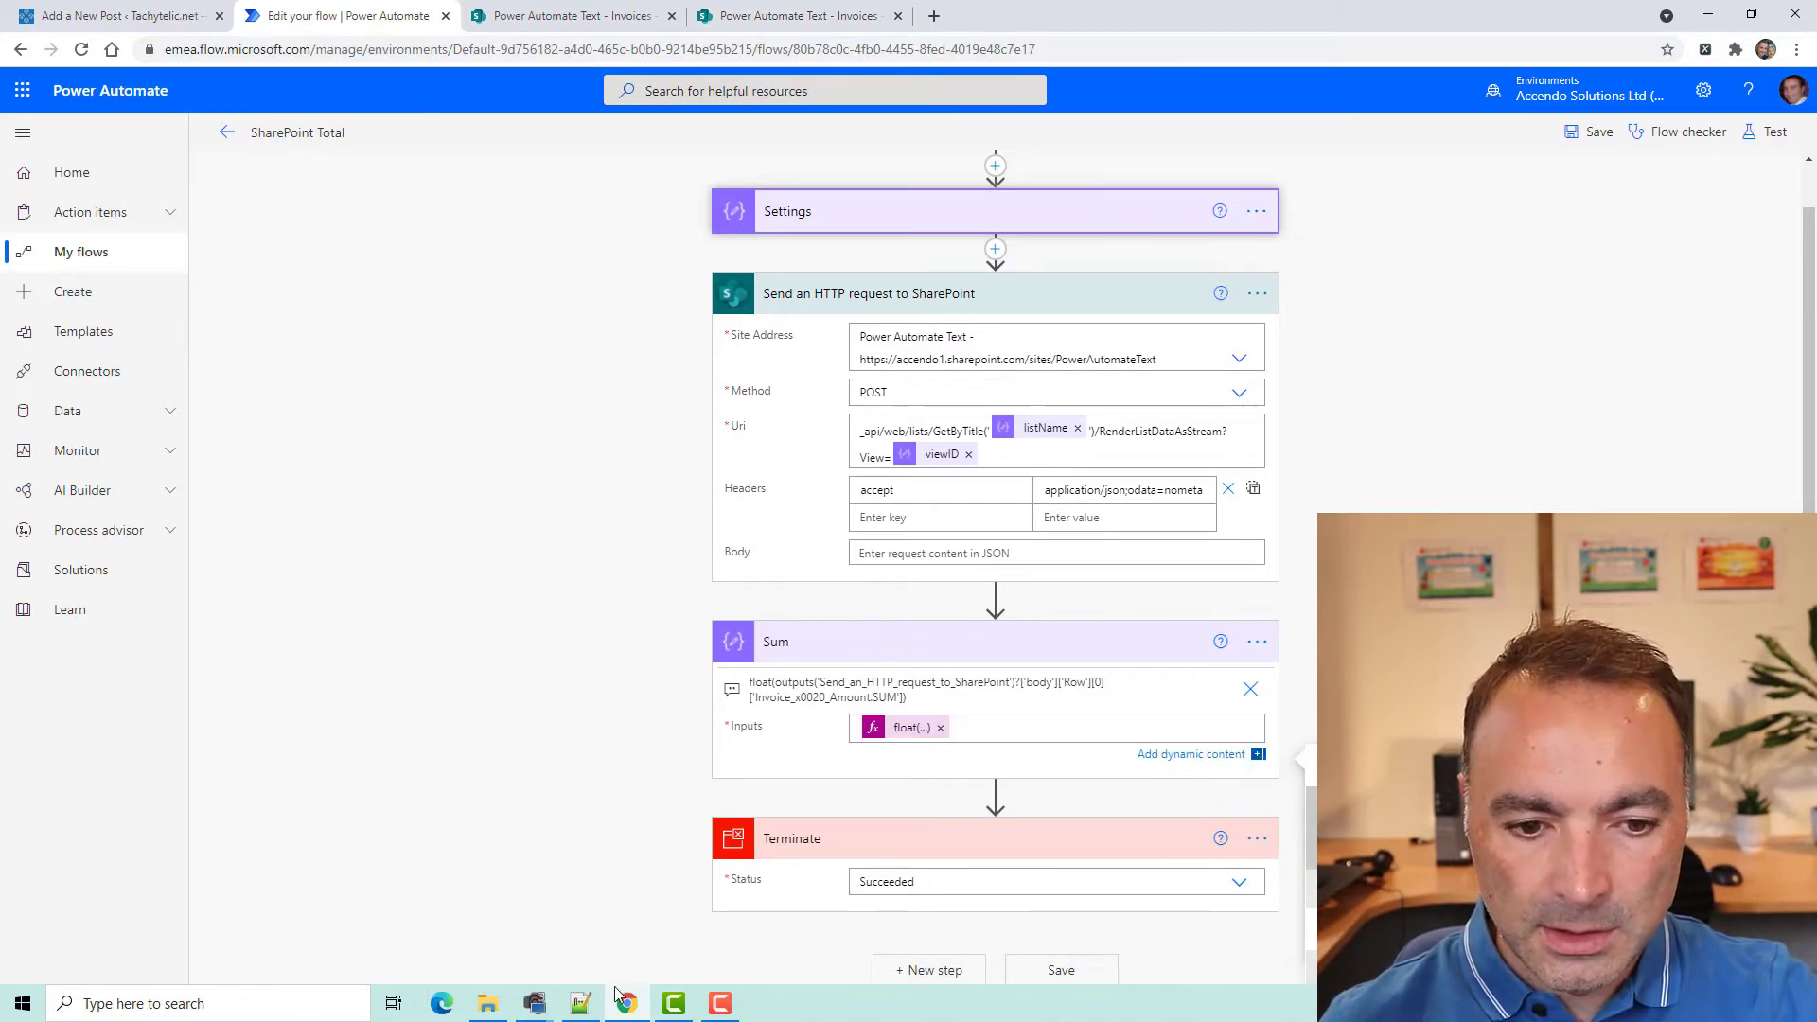
Paste the Sum step's float(outputs(...)) expression into a new Notepad++ tab
left_click(582, 1003)
key("ctrl+n")
type("float(outputs('Send_an_HTTP_request_to_SharePoint')?['body']['Row'][0]['Invoice_x0020_Amount.SUM'])")
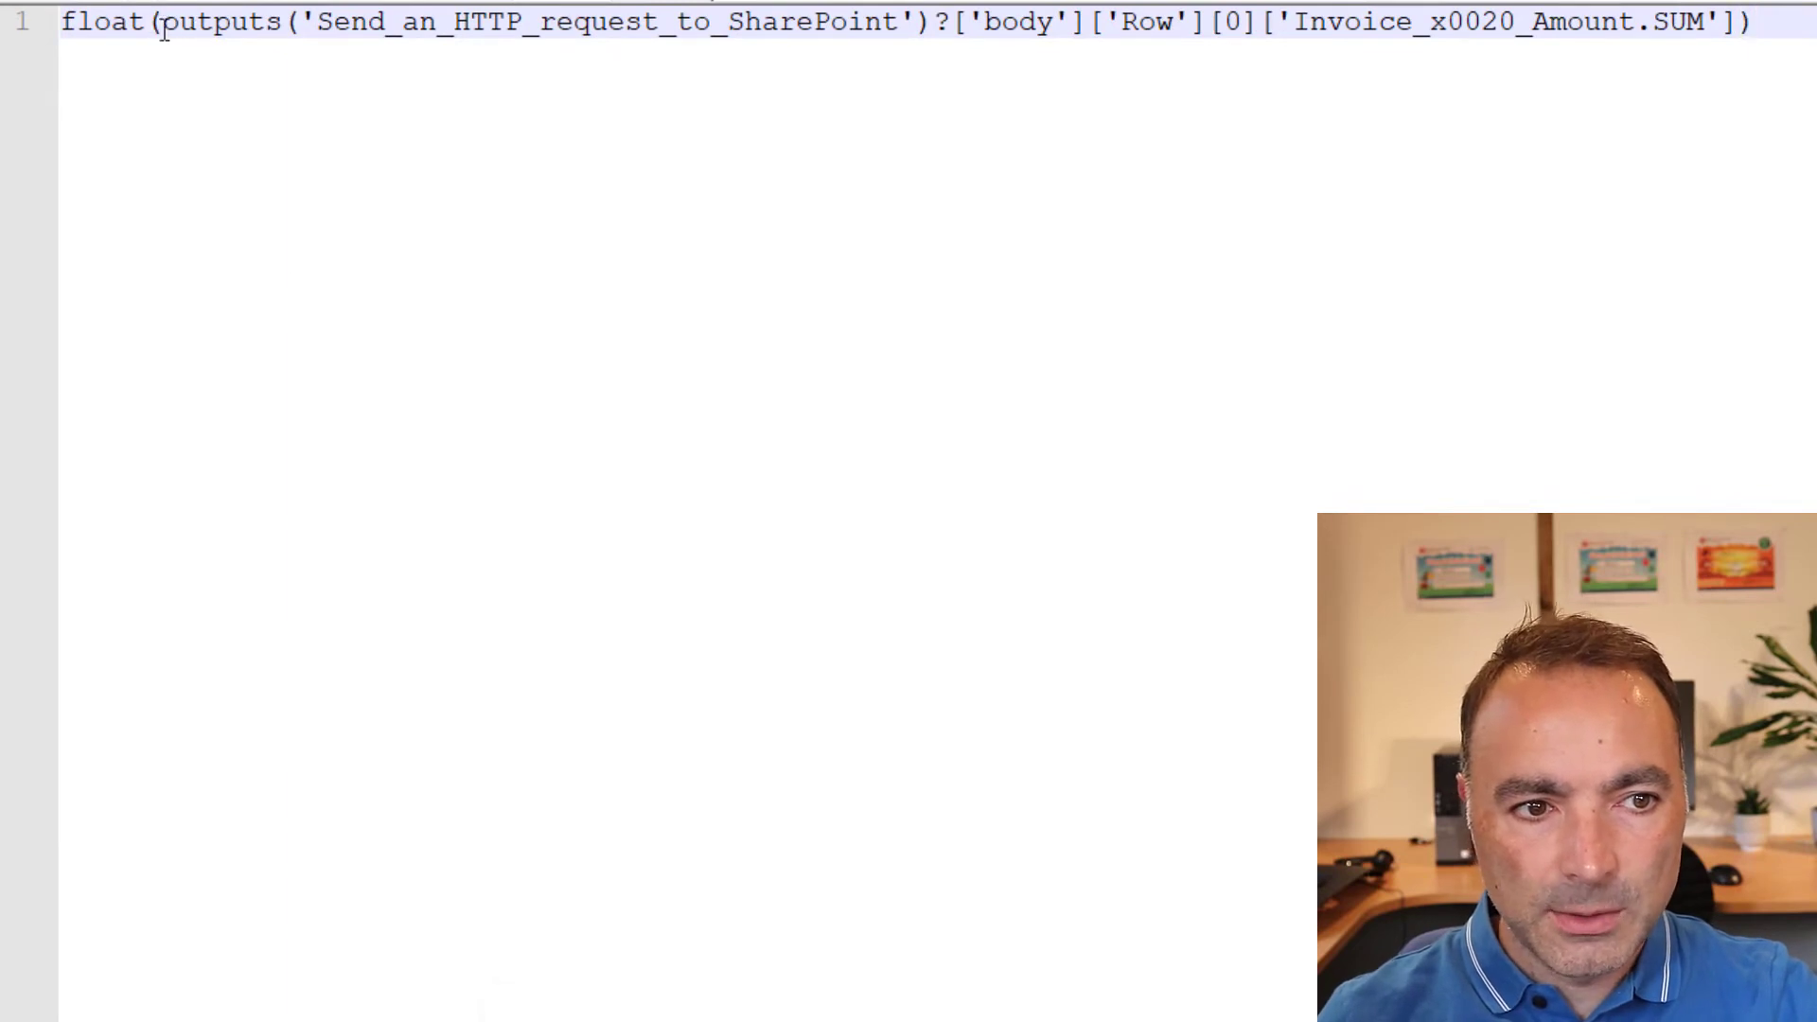
Trace the expression's ['body']['Row'][0] path to the JSON's line-29 Invoice_x0020_Amount.SUM
left_click_drag(164, 29, 1085, 17)
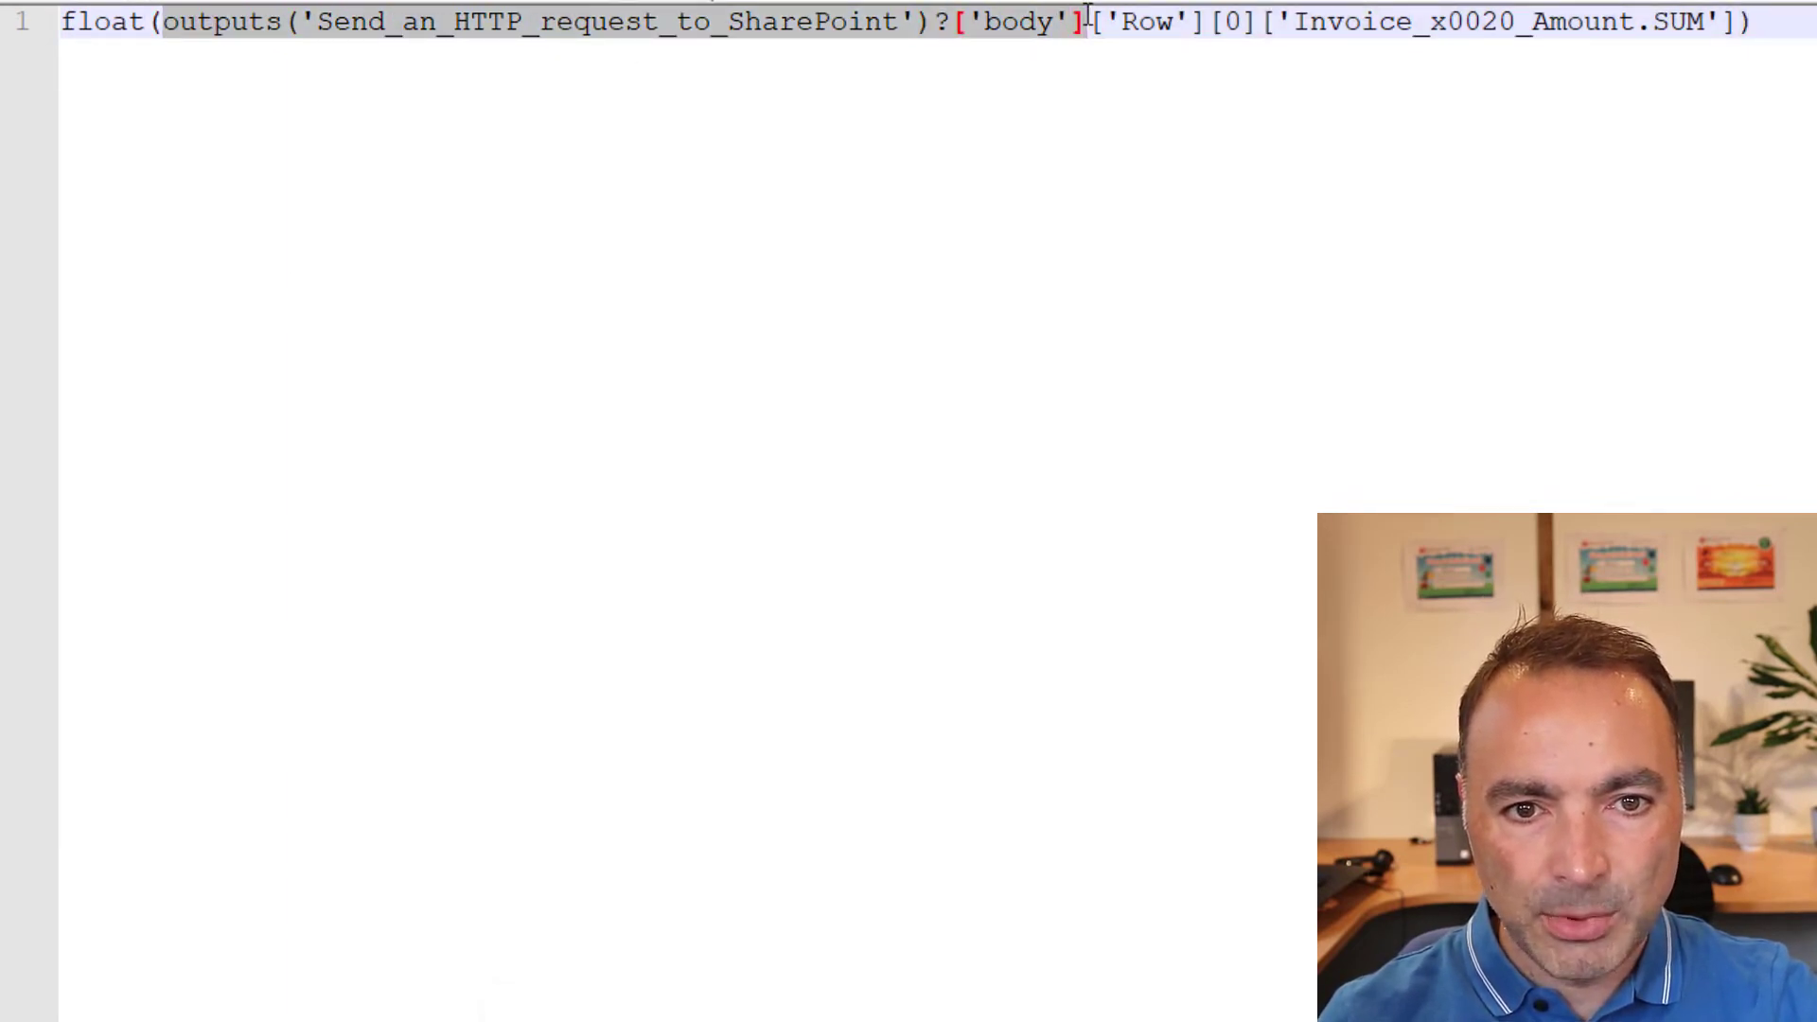
left_click_drag(1089, 17, 1198, 21)
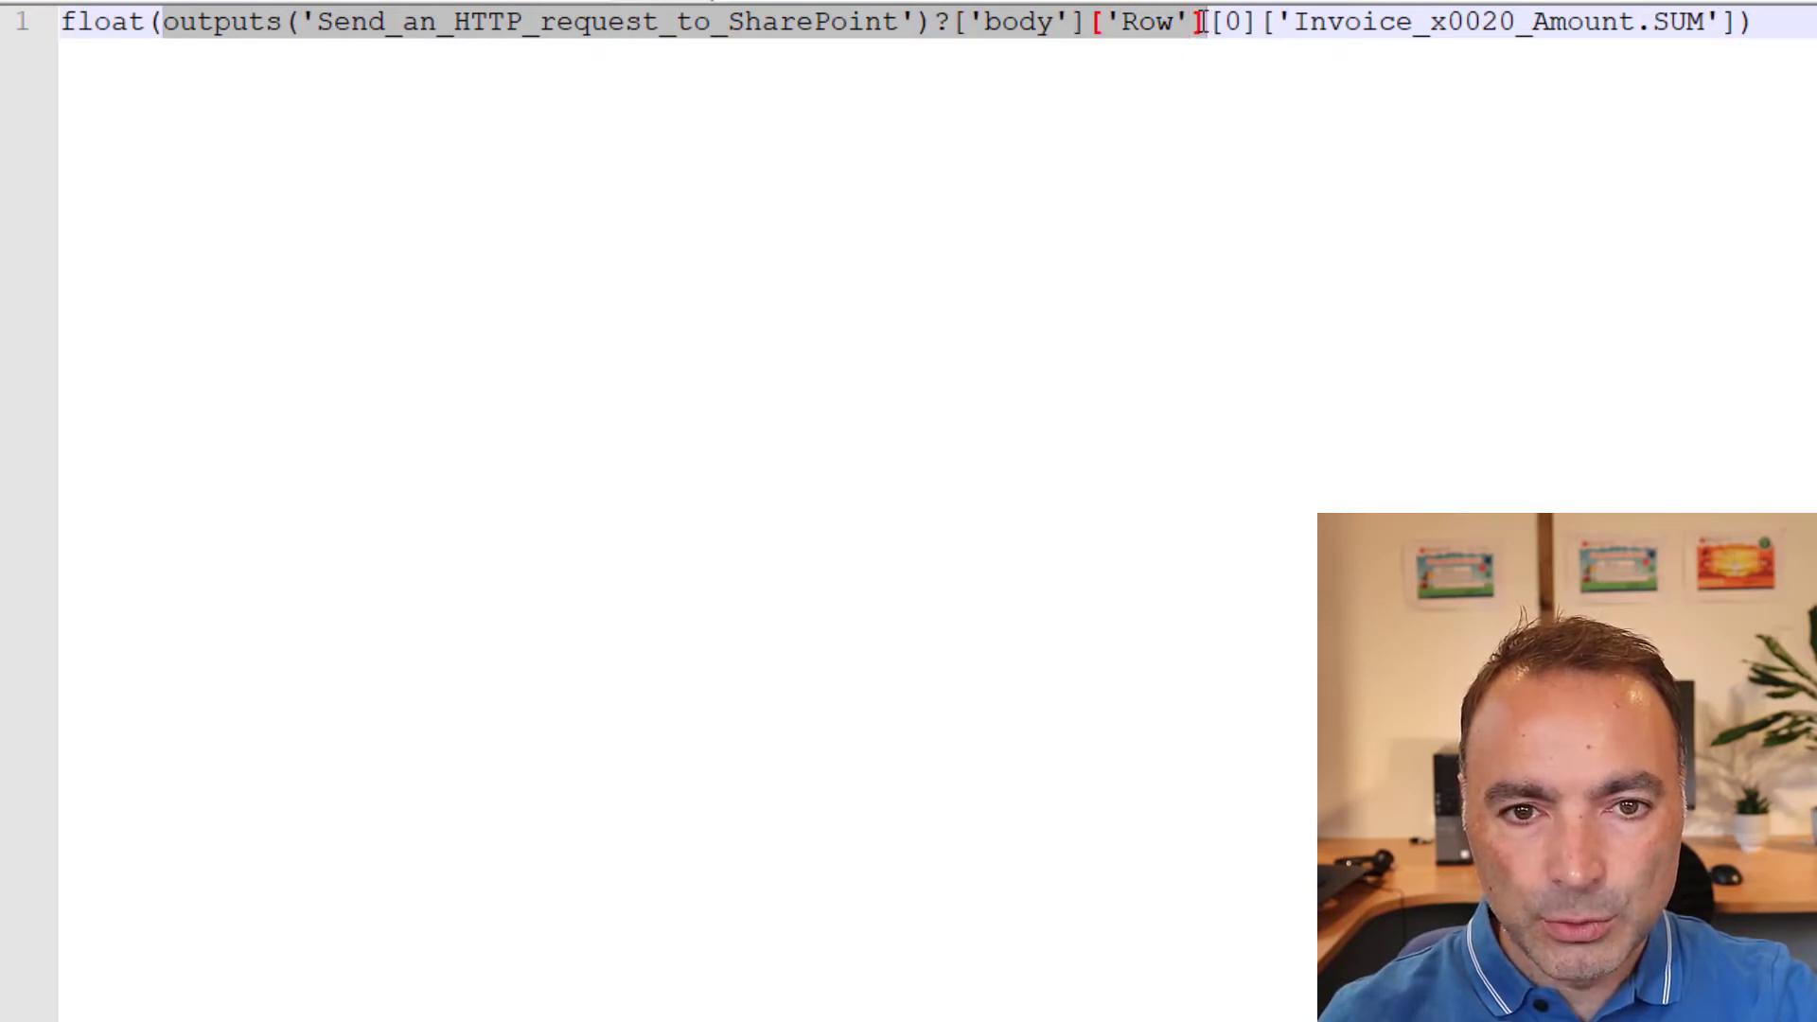
left_click_drag(1200, 21, 1241, 21)
left_click(556, 2)
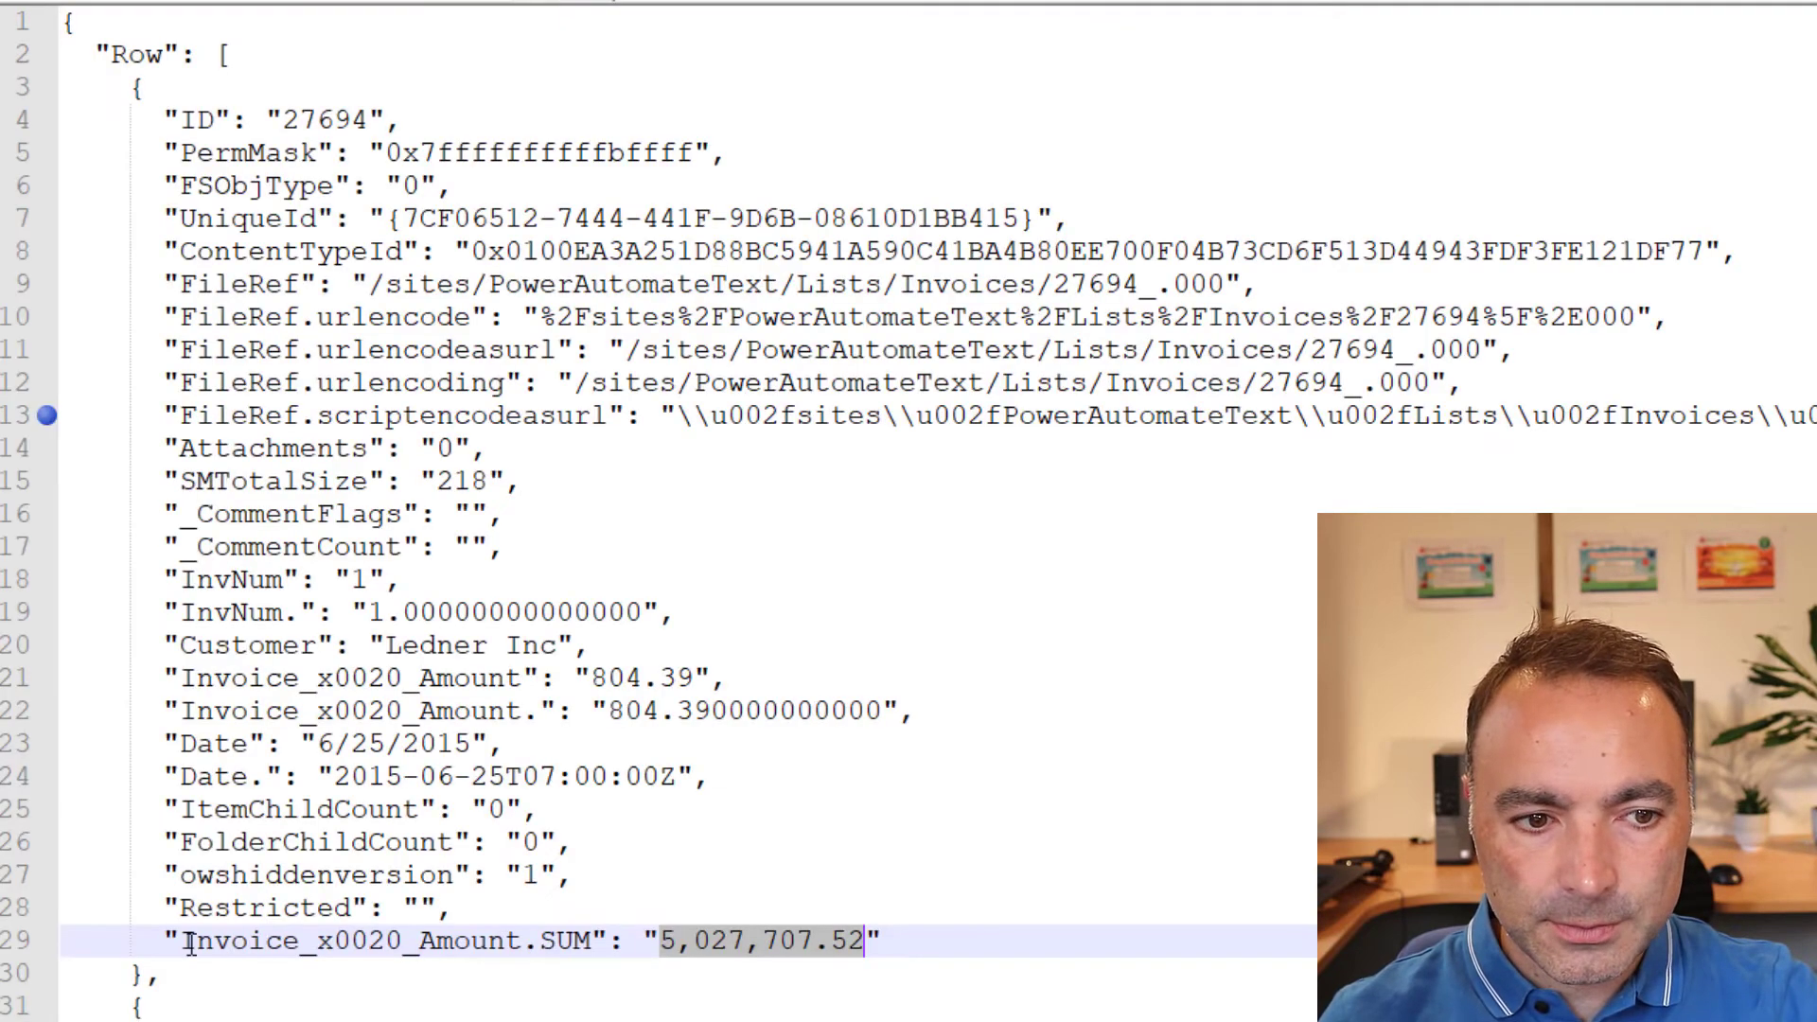
left_click_drag(161, 940, 891, 938)
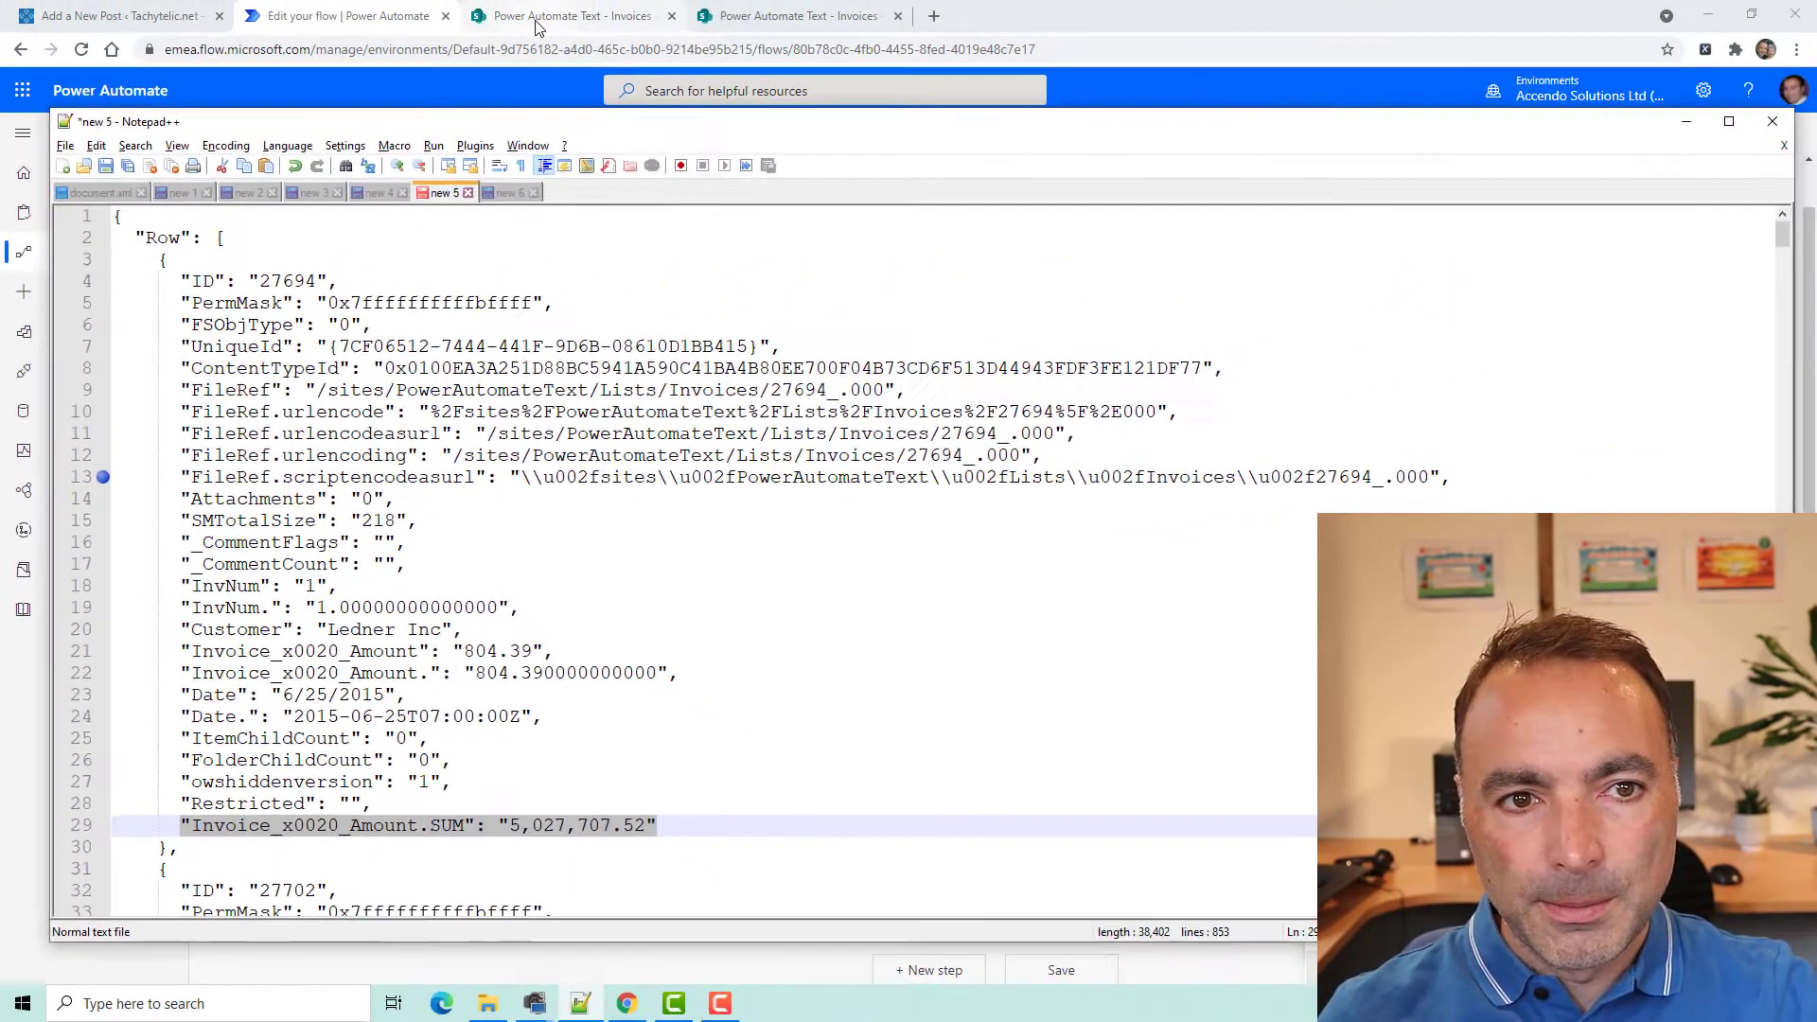
Group the SharePoint Invoices list by Customer
left_click(536, 20)
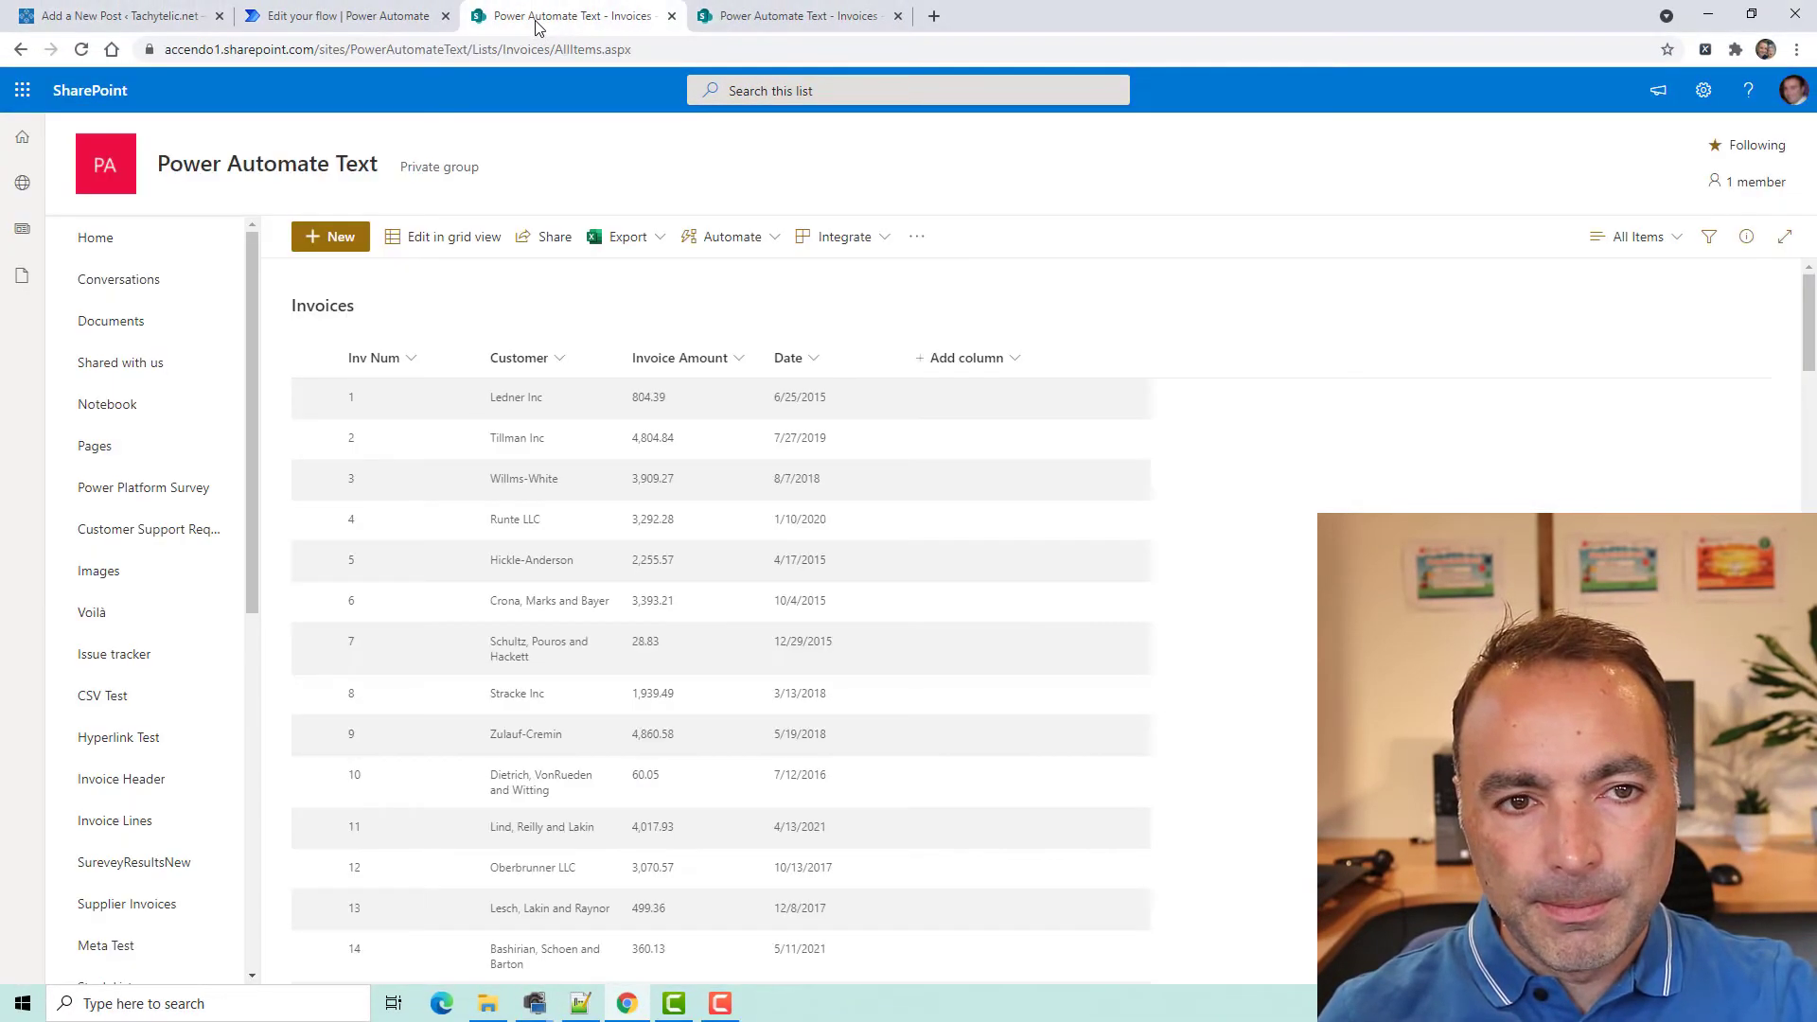
left_click(1645, 243)
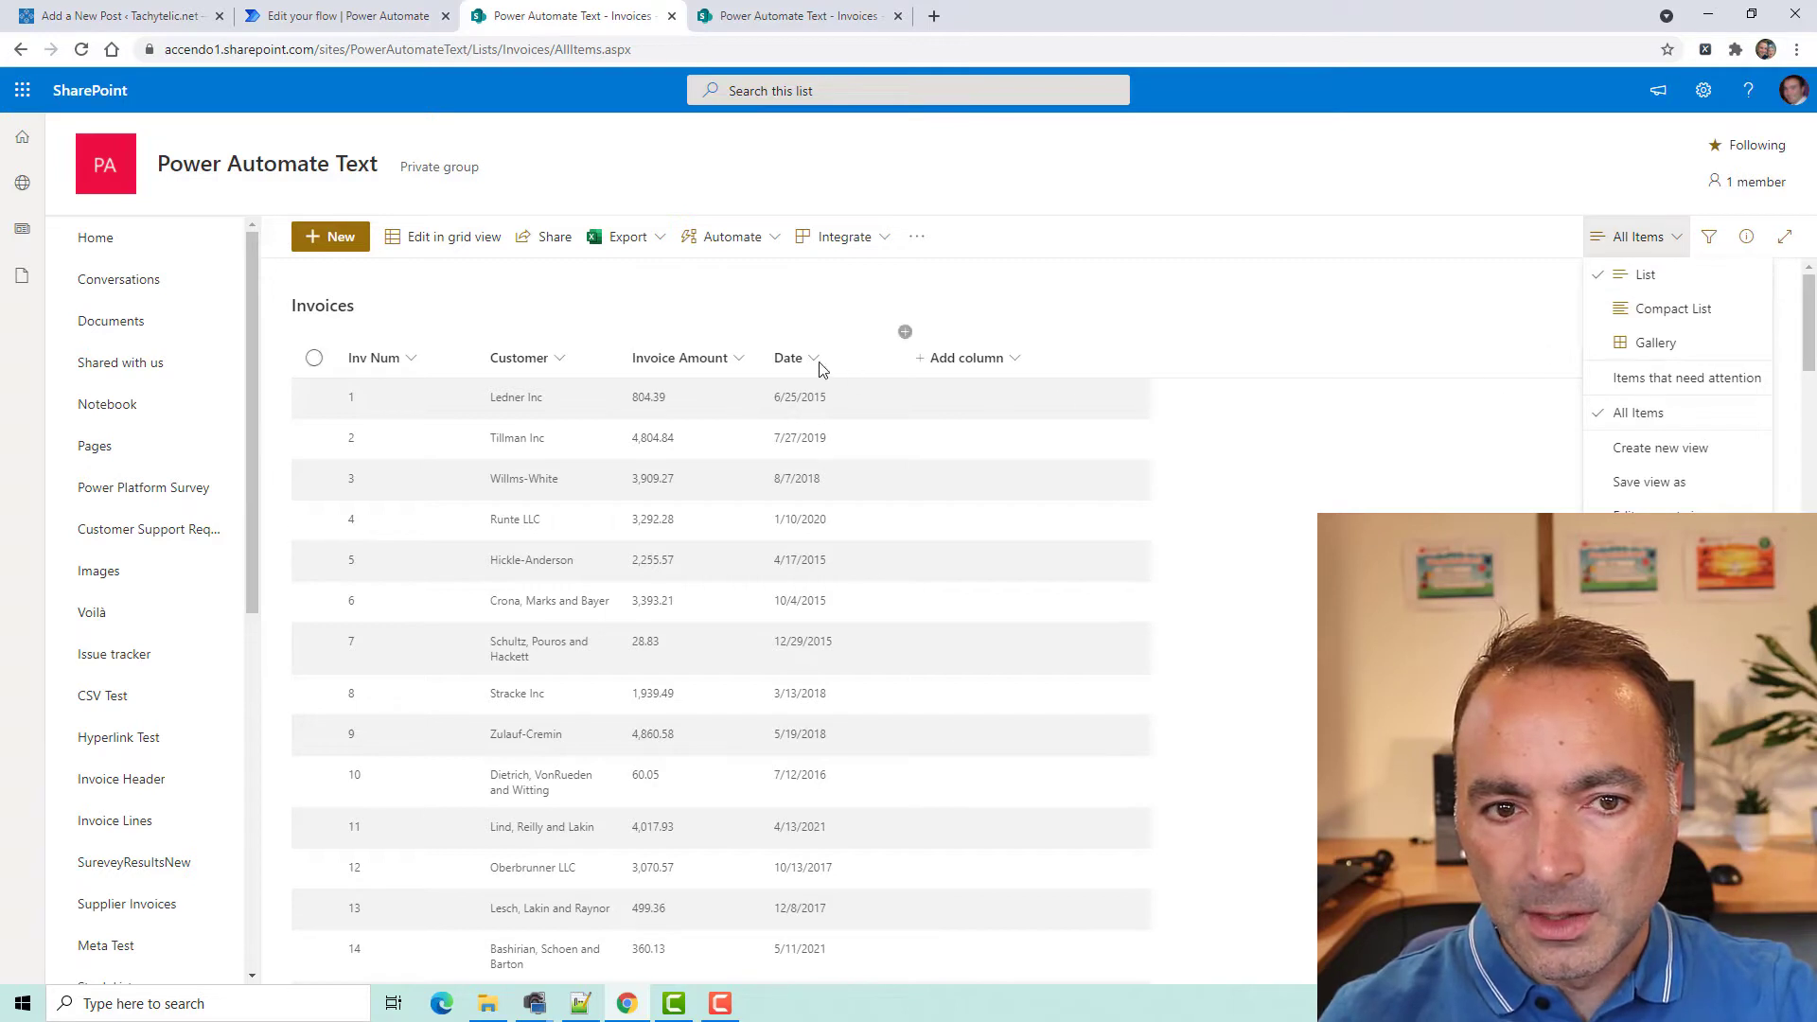
left_click(563, 360)
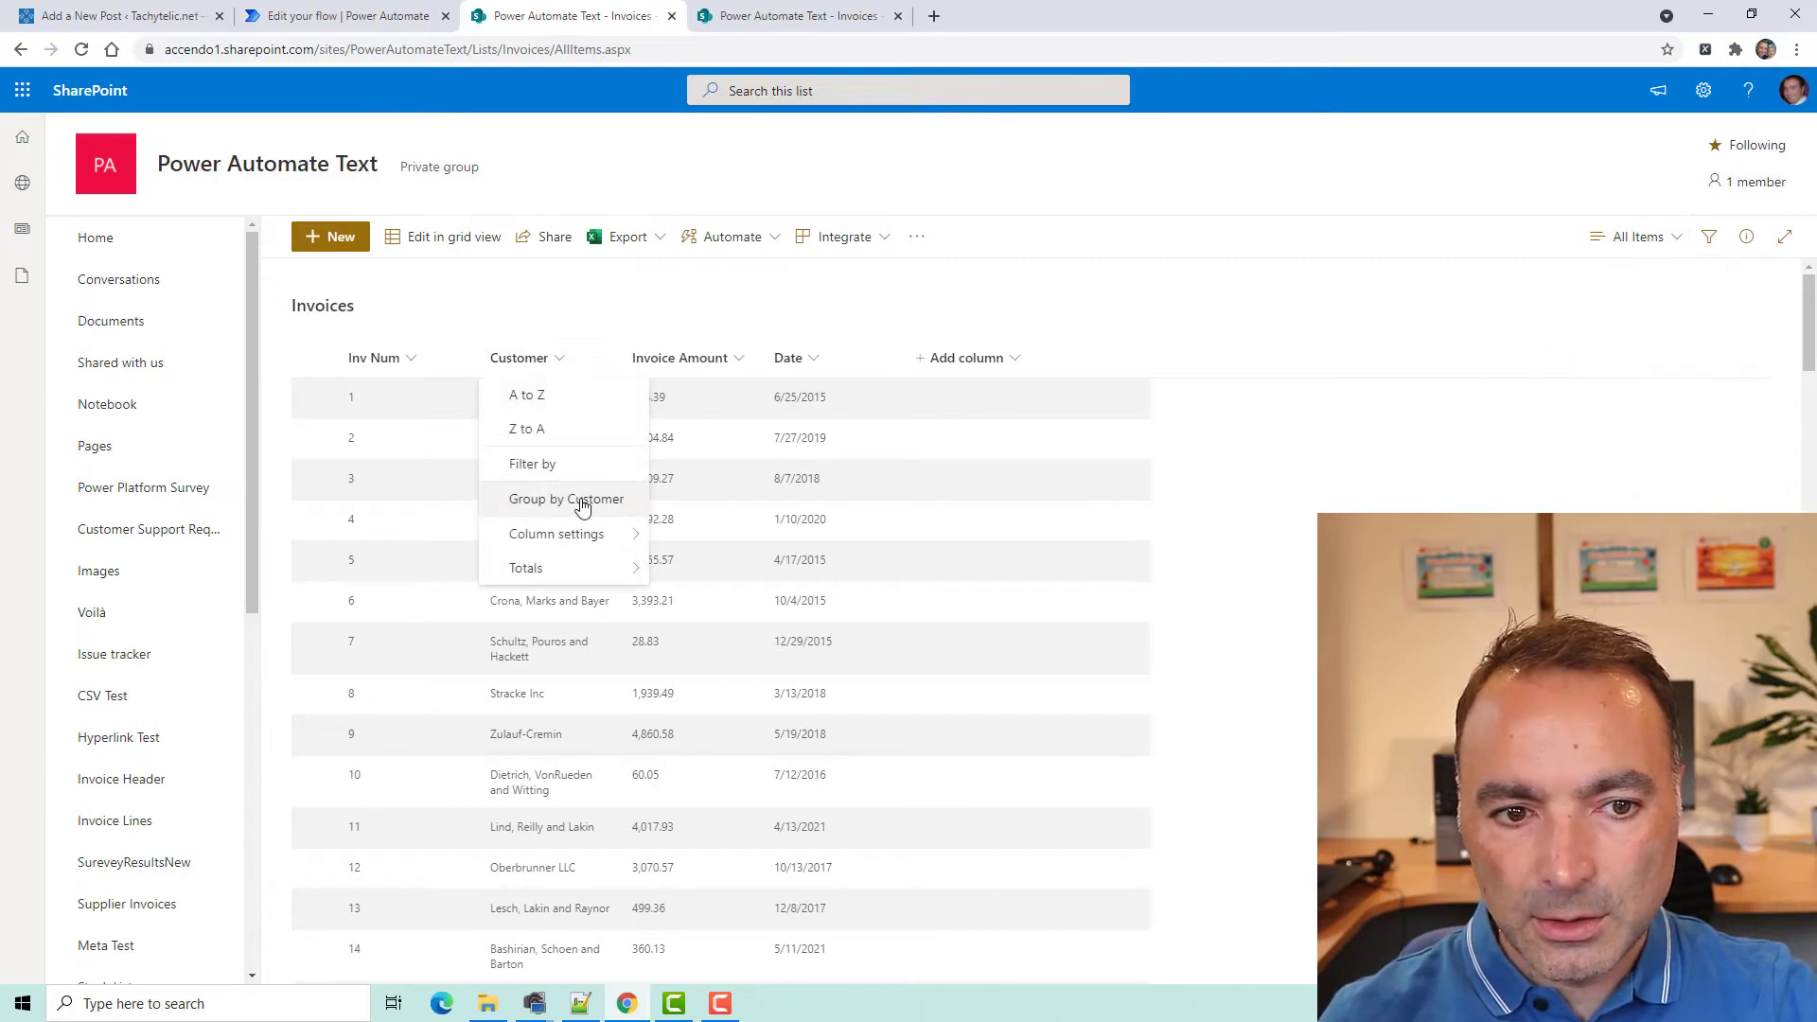
left_click(567, 502)
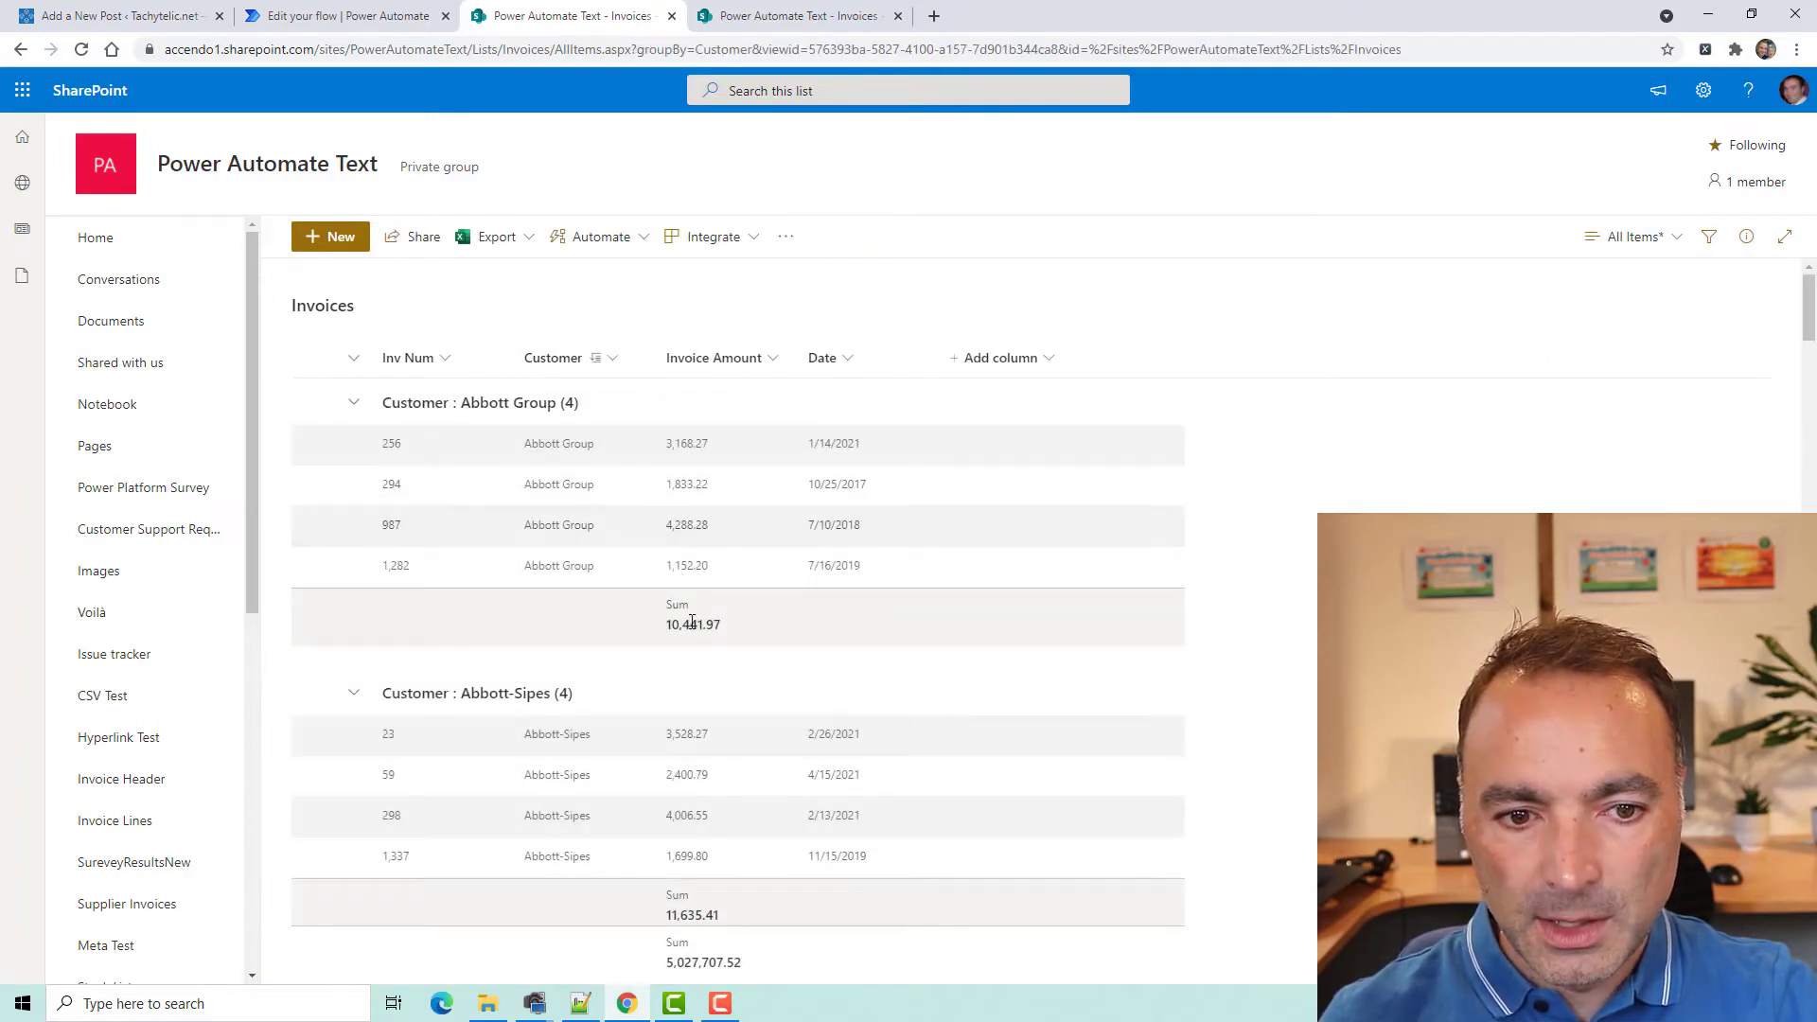
scroll(693, 738, "down", 4)
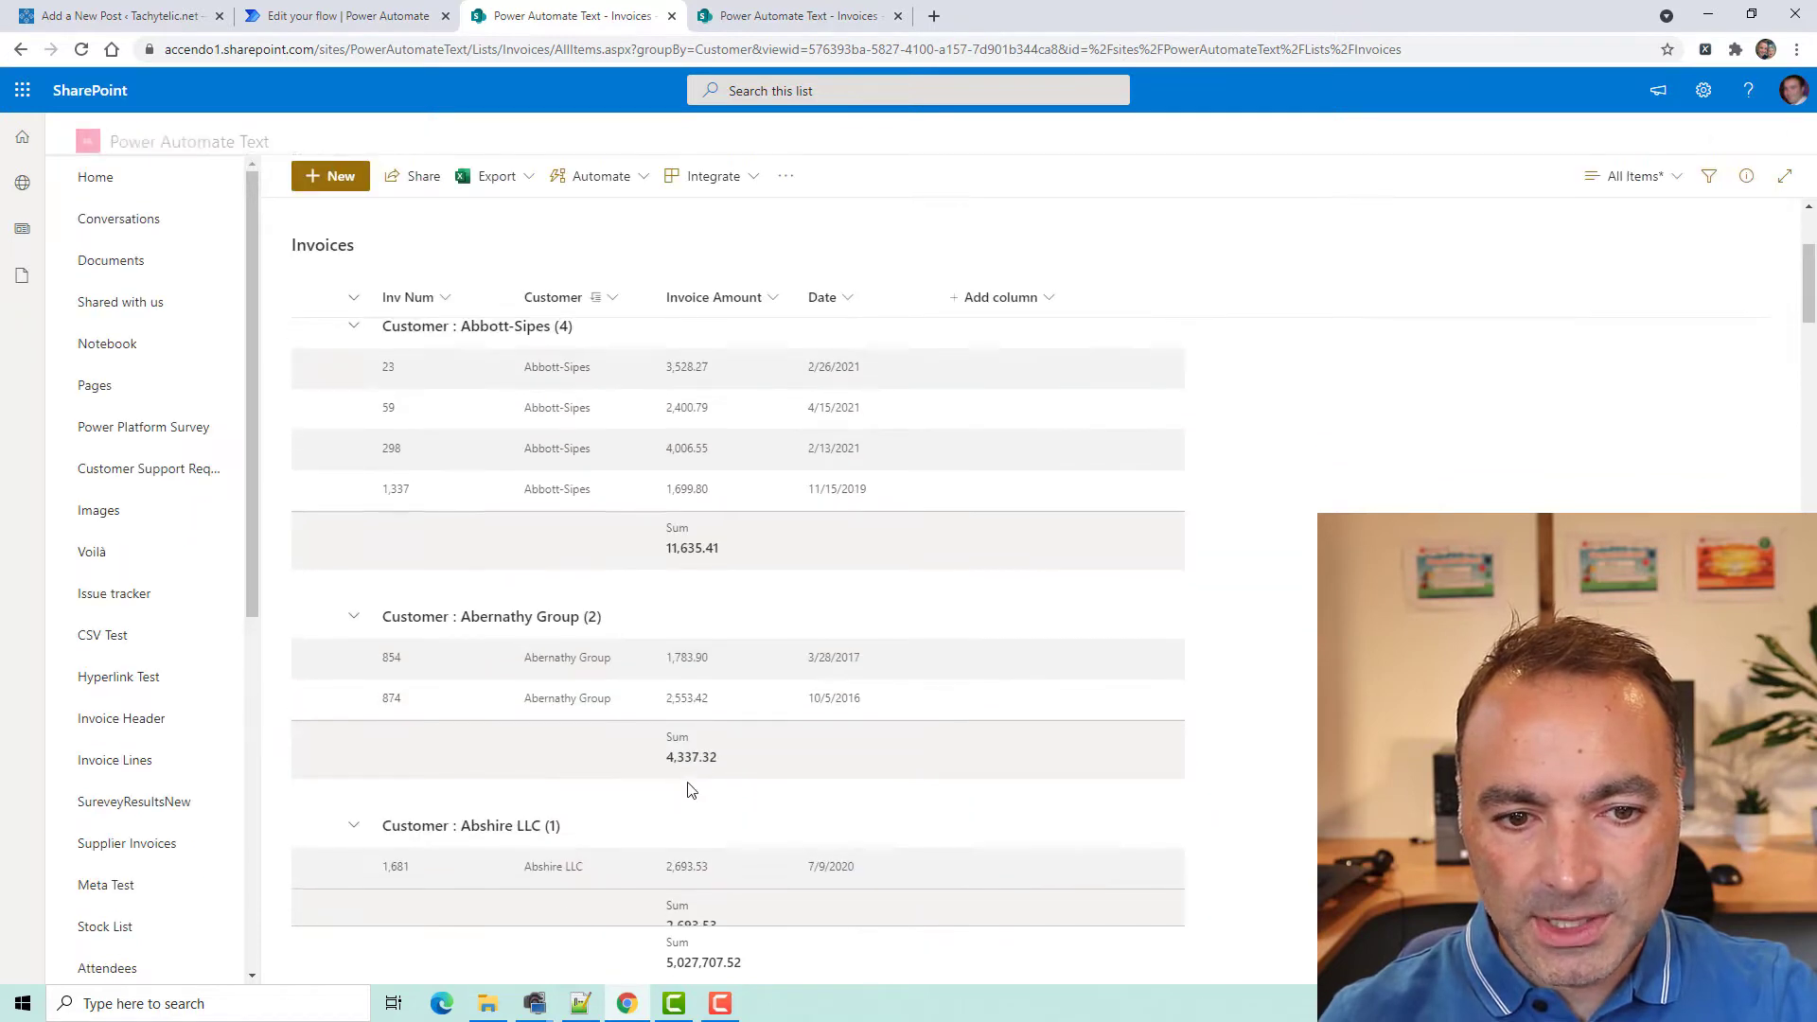
scroll(683, 774, "up", 4)
Save the grouped view as public view 'Invoice Value by Customer' and select its viewid GUID
left_click(1666, 243)
left_click(1644, 482)
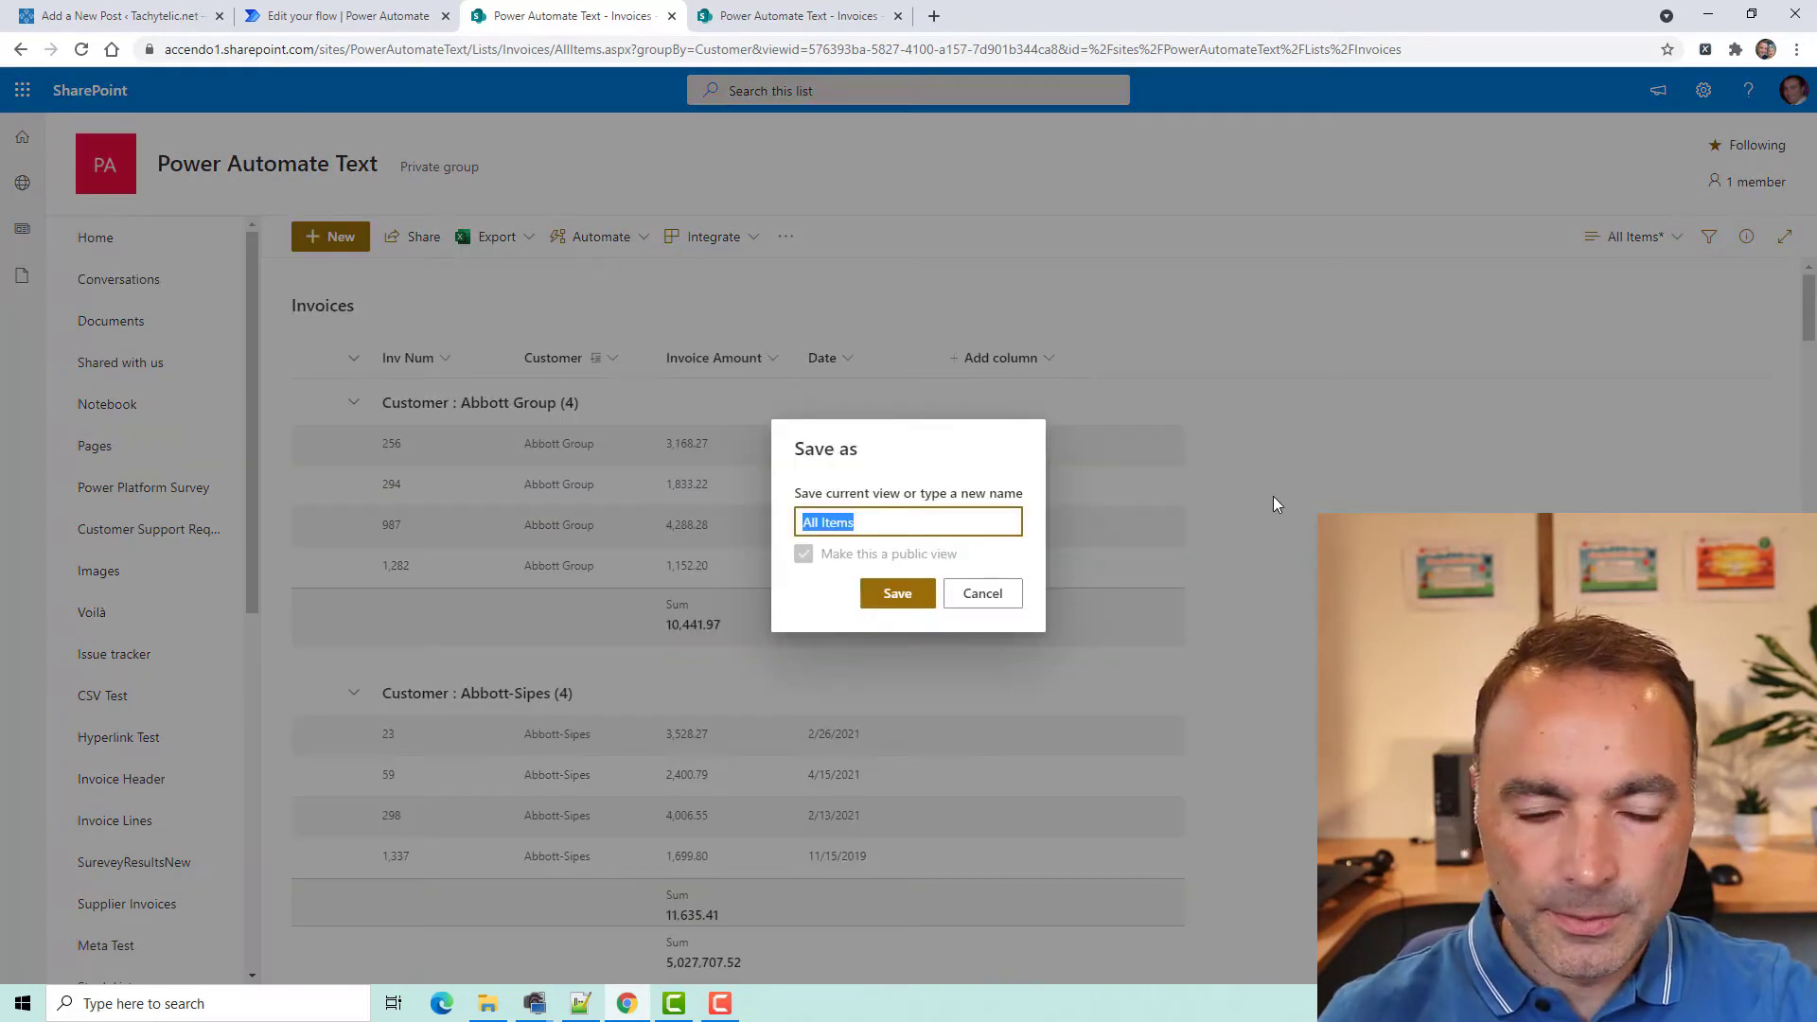
type("In")
key("BackSpace")
key("BackSpace")
type("Invoice Value by Customer")
left_click(876, 594)
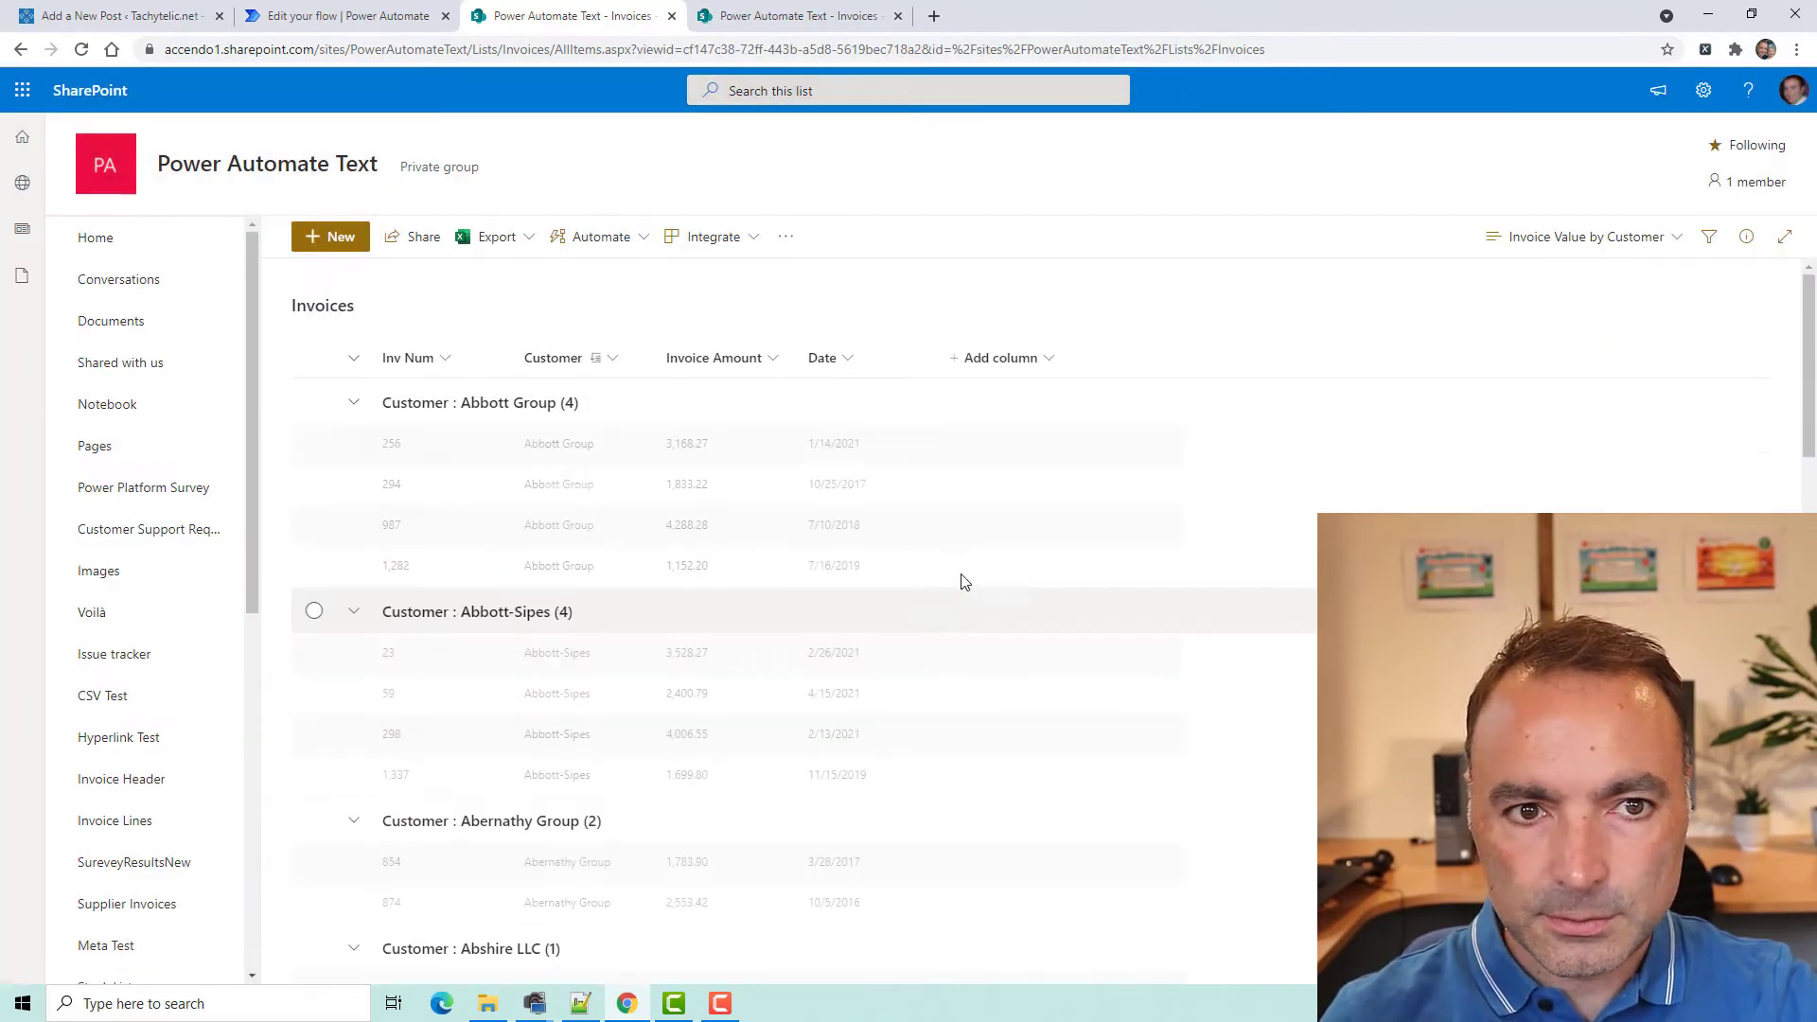
left_click_drag(682, 49, 926, 49)
key("ctrl+c")
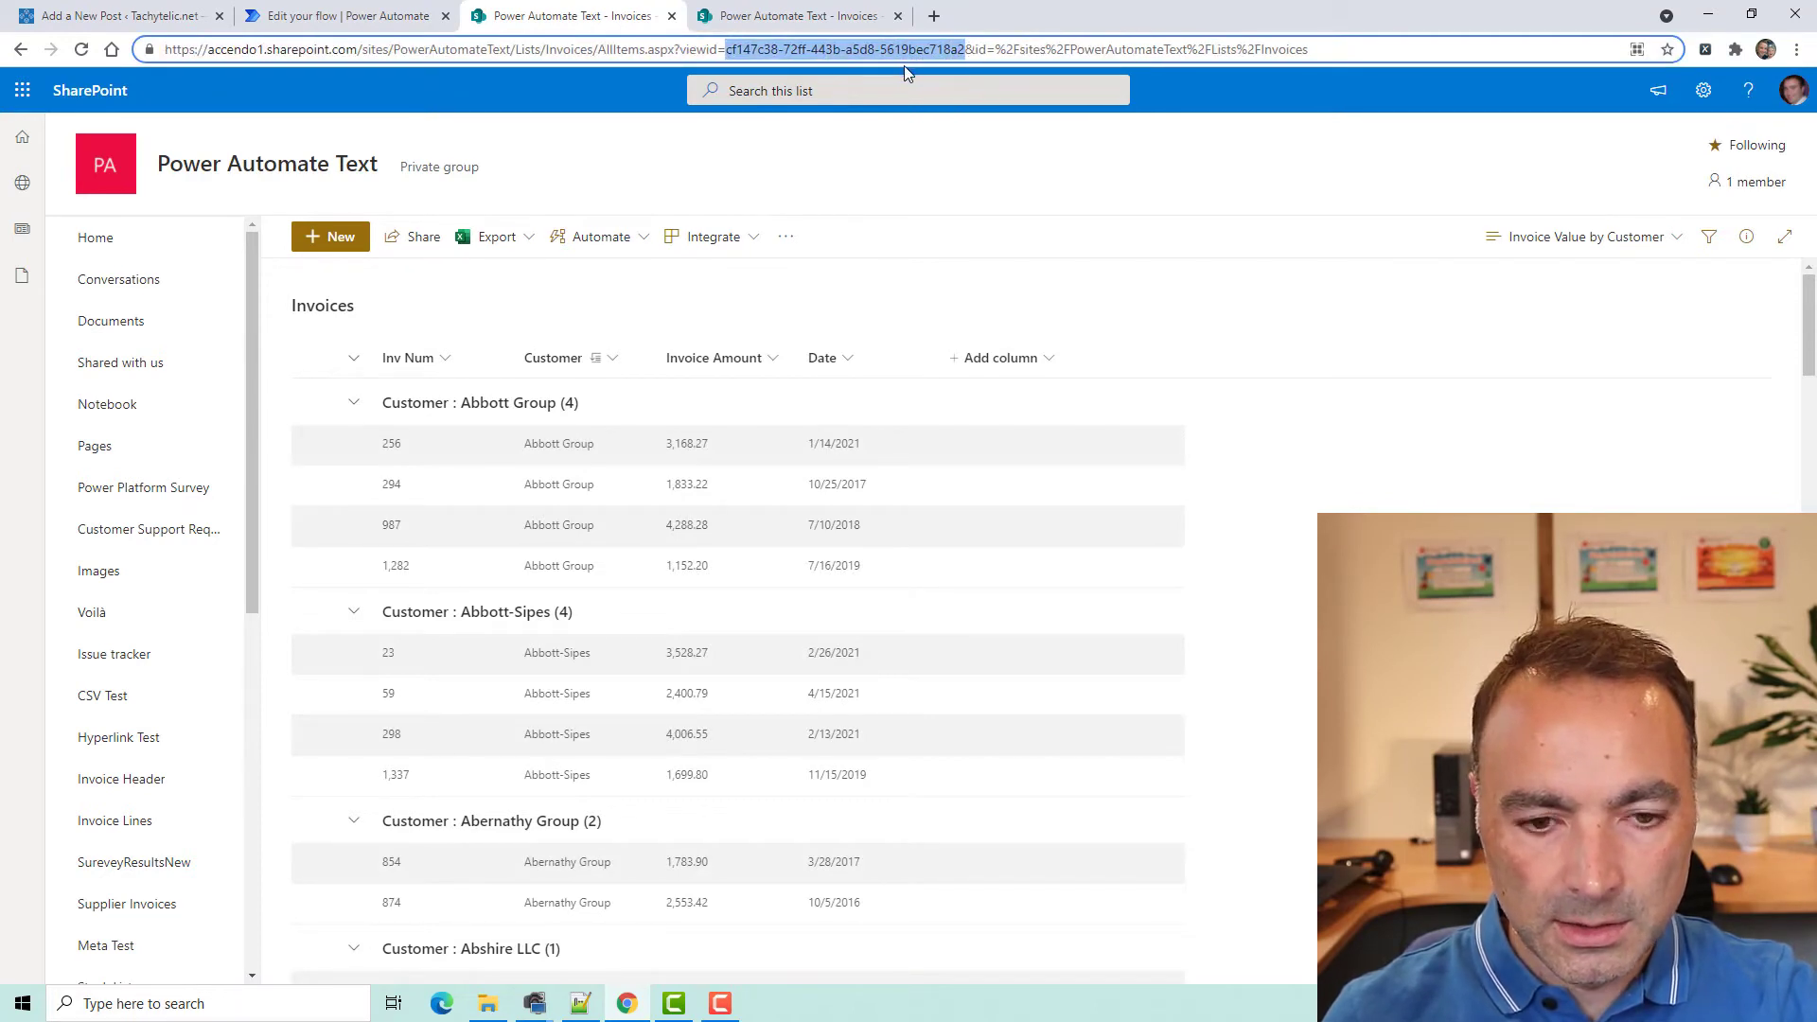
left_click(296, 17)
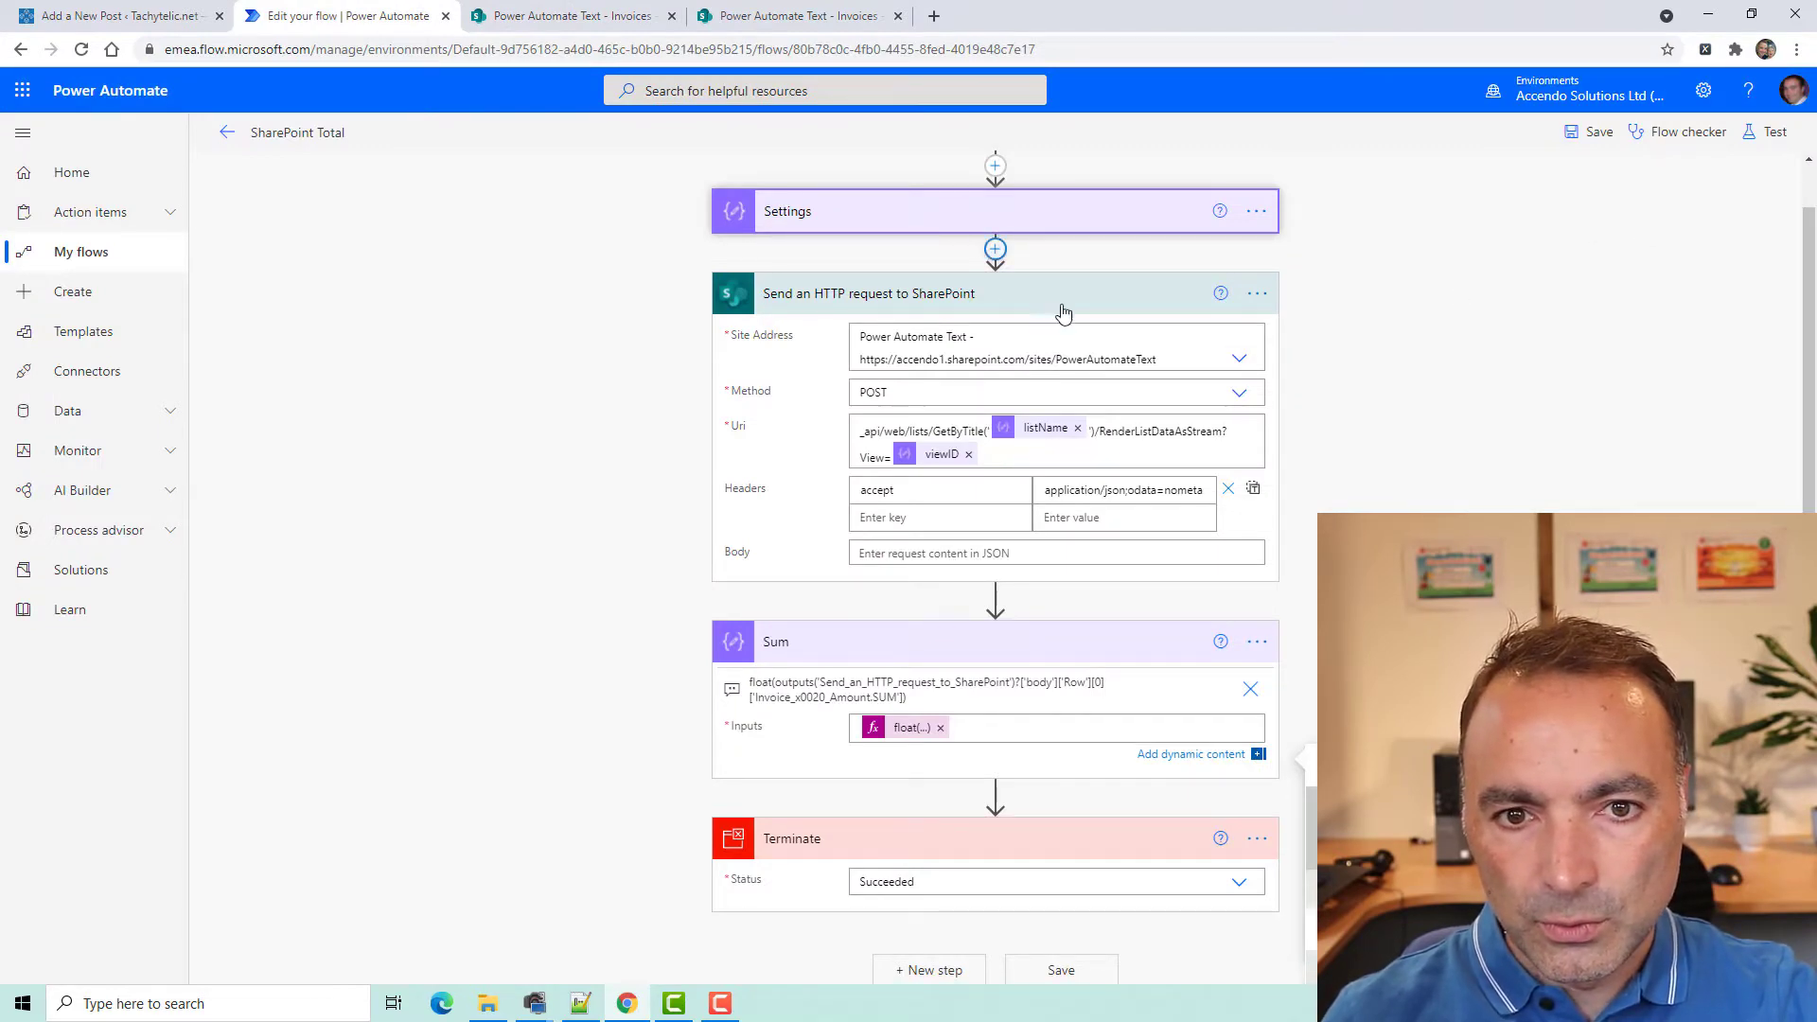
Paste the new view's GUID into Settings viewID and move Terminate above the Sum step
left_click_drag(920, 324, 1133, 328)
key("ctrl+v")
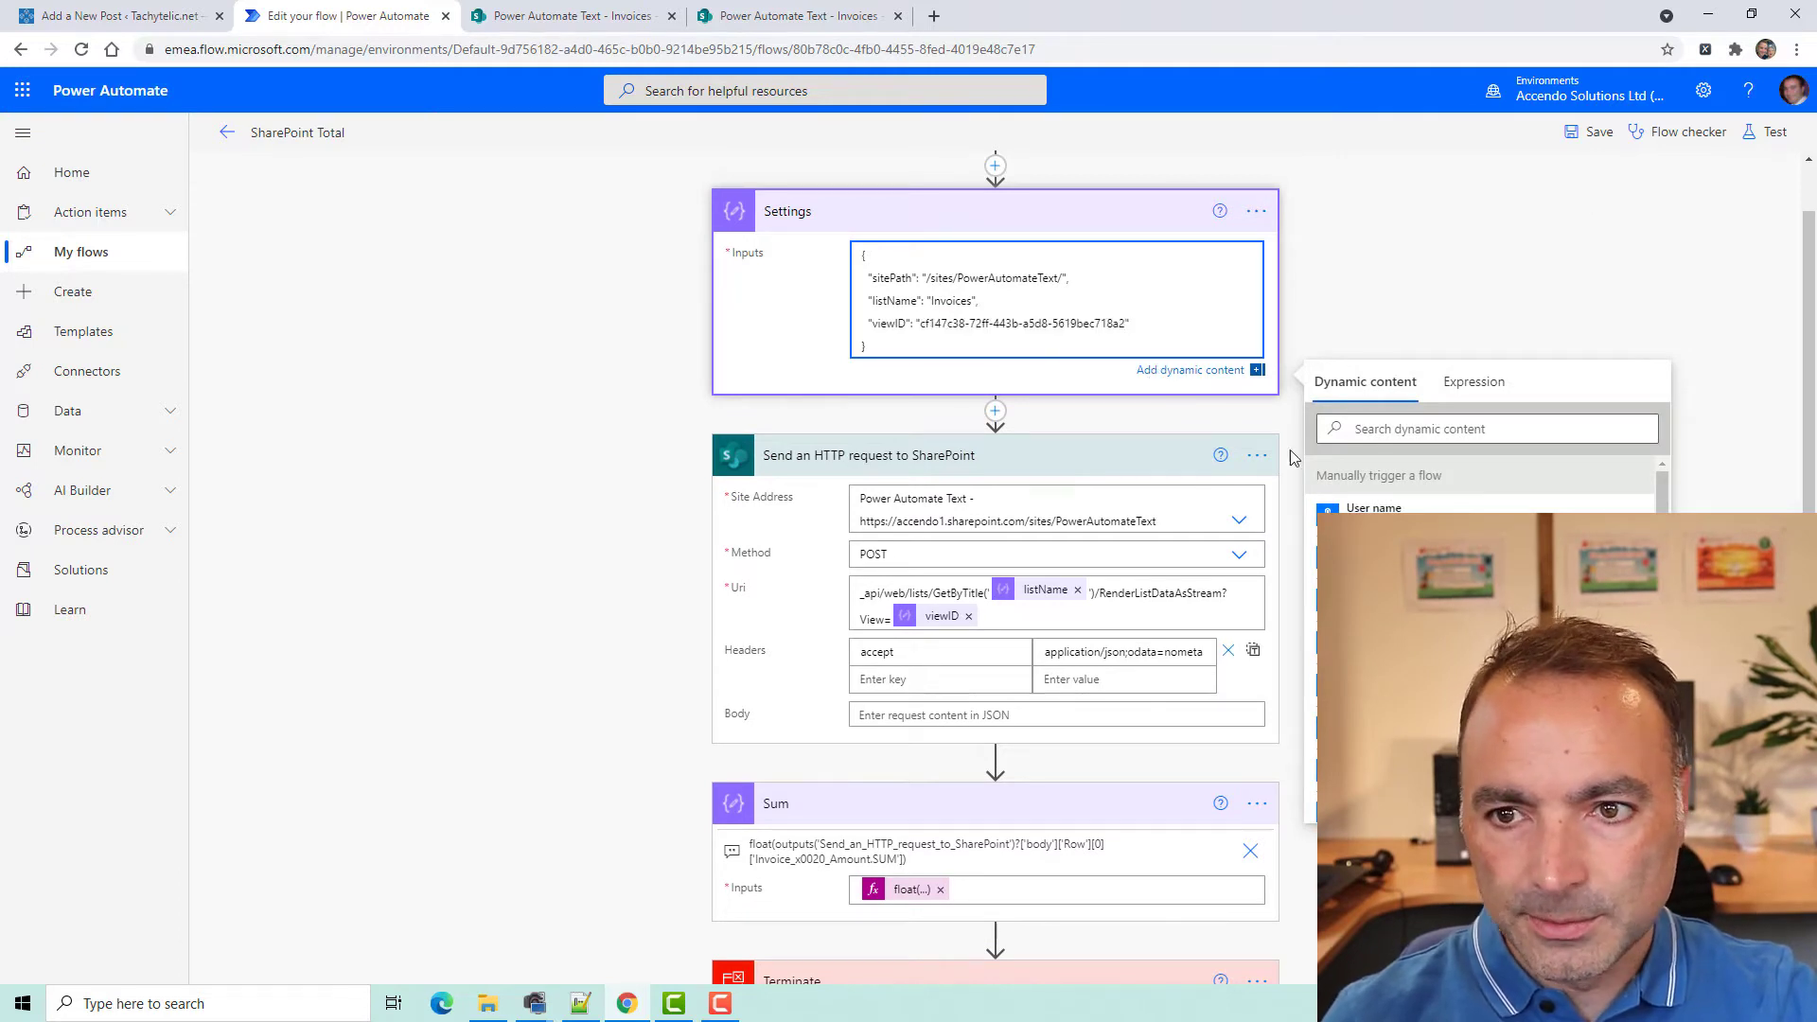
scroll(1124, 758, "down", 2)
left_click(908, 697)
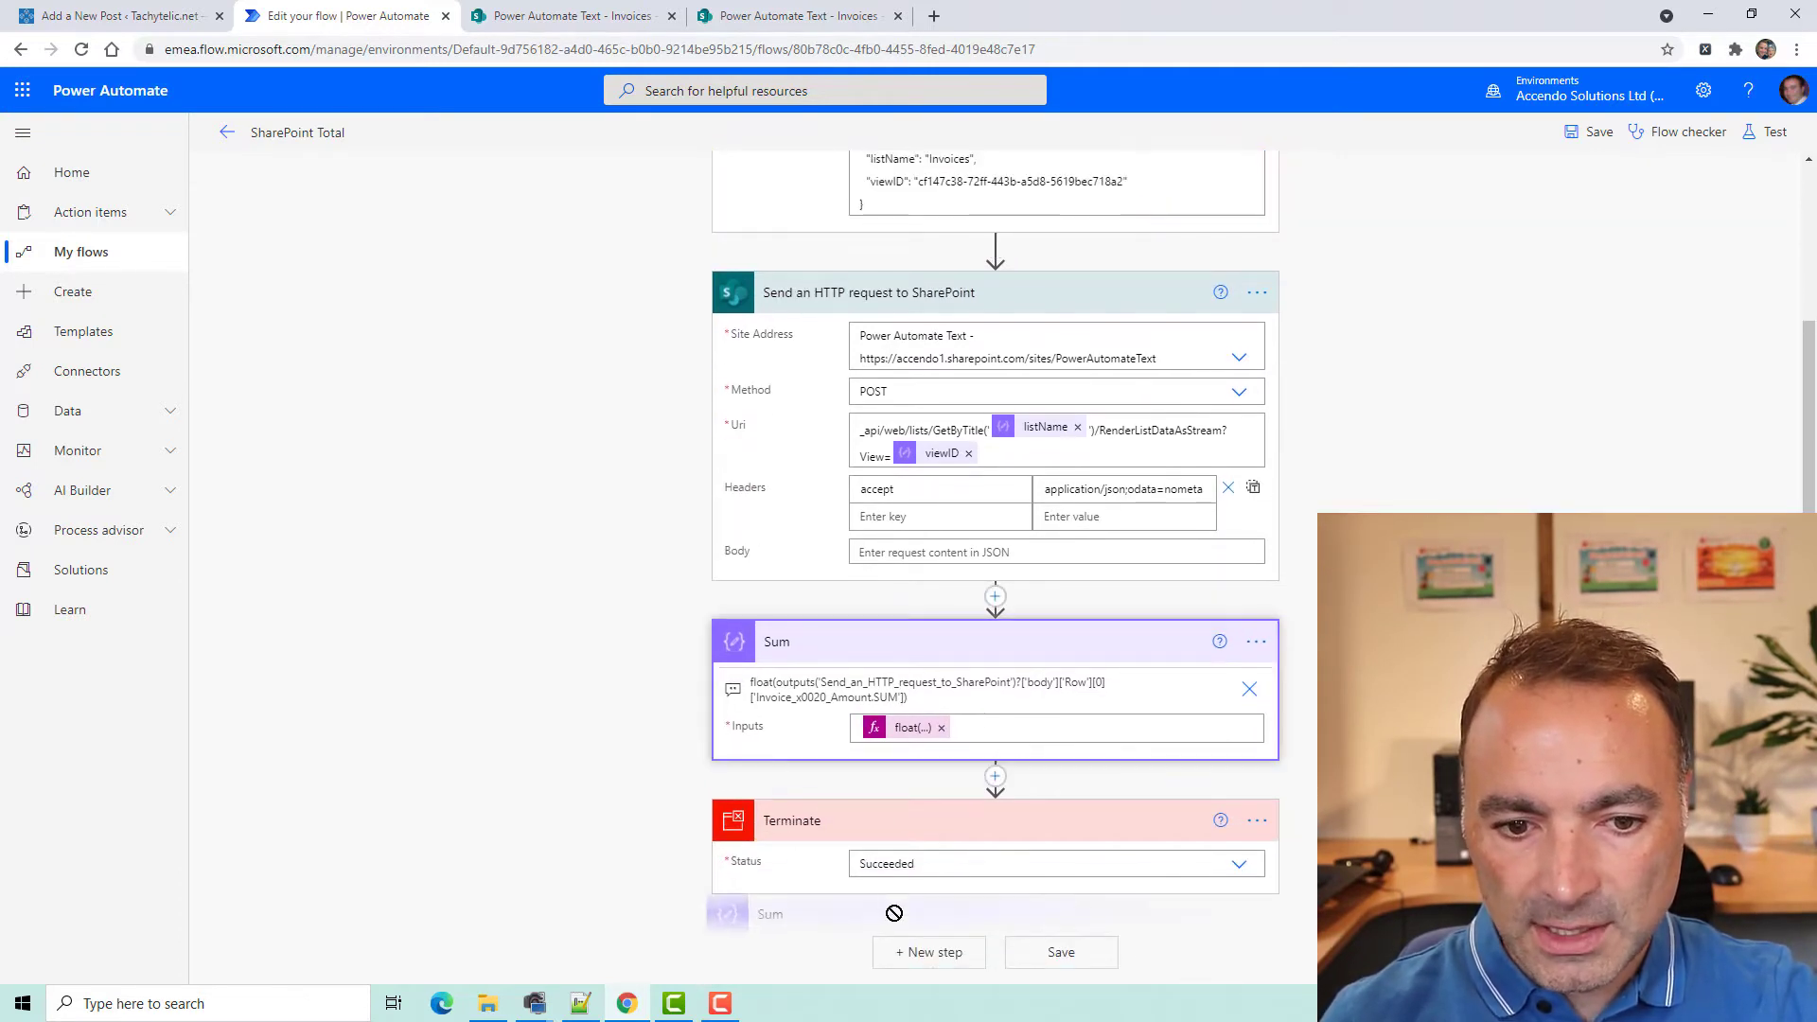
left_click_drag(911, 836, 989, 605)
Save the flow and run a manually triggered test
left_click(1595, 137)
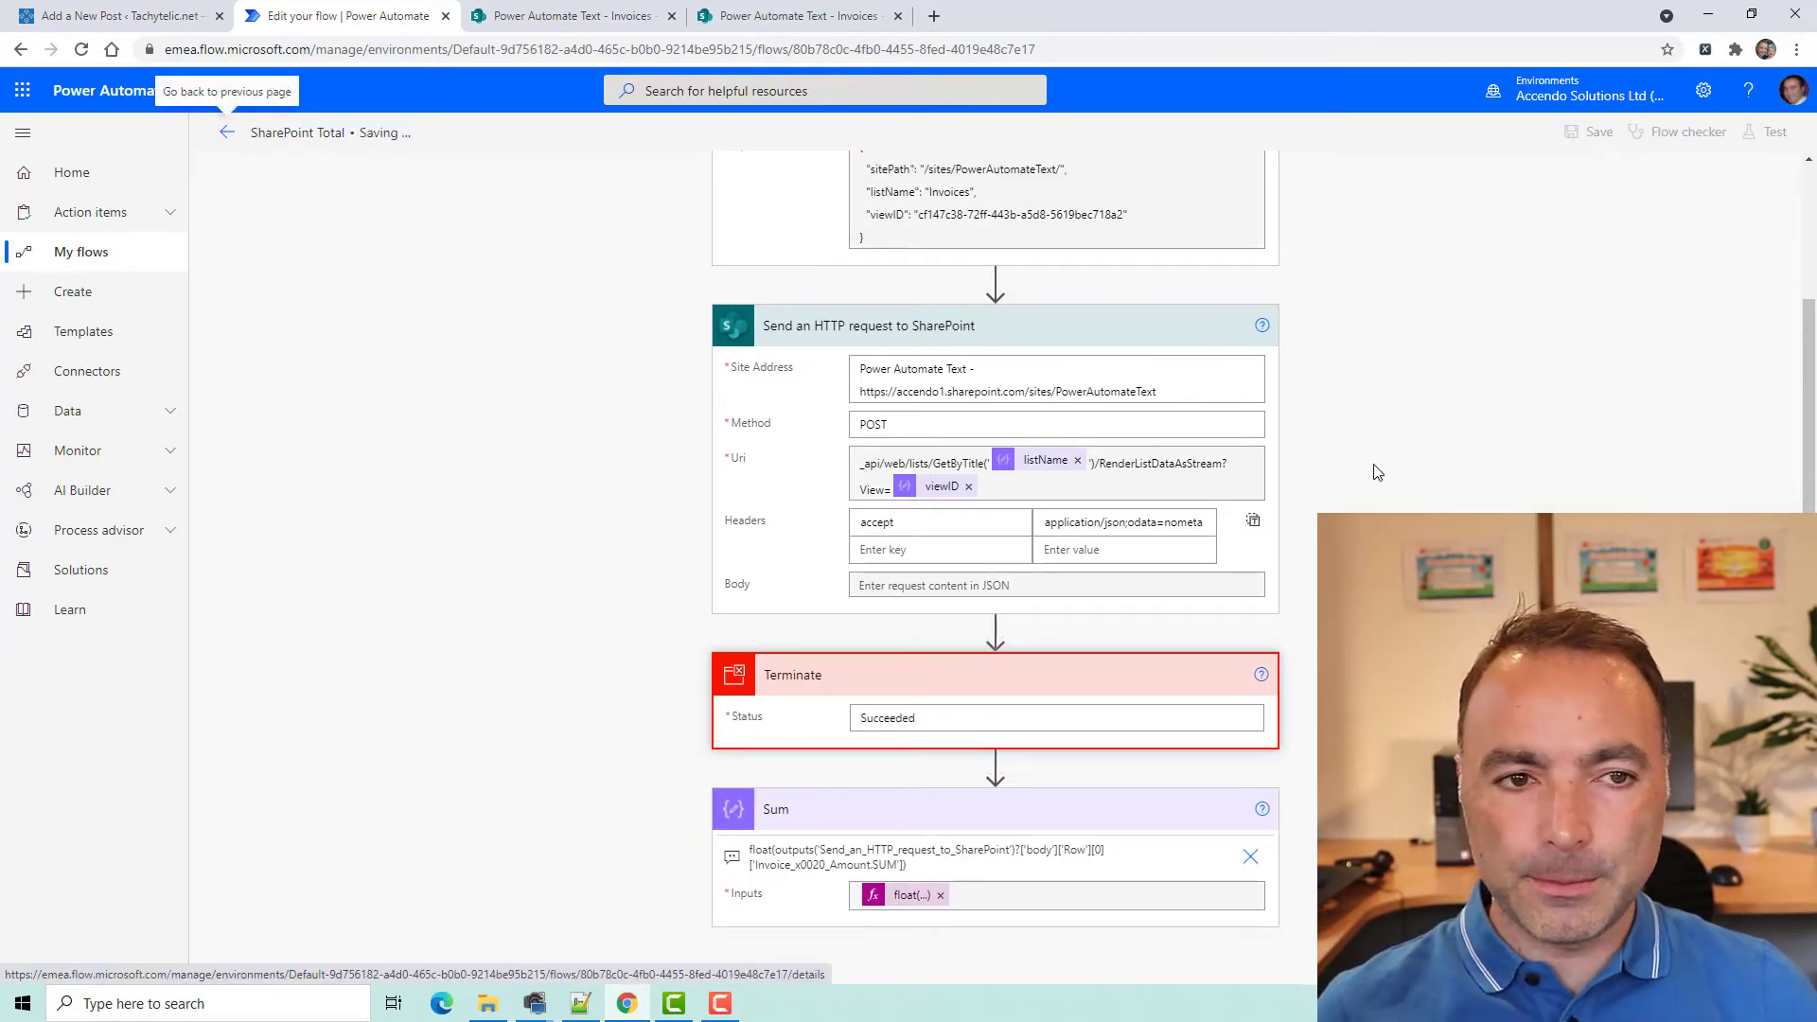
left_click(1767, 133)
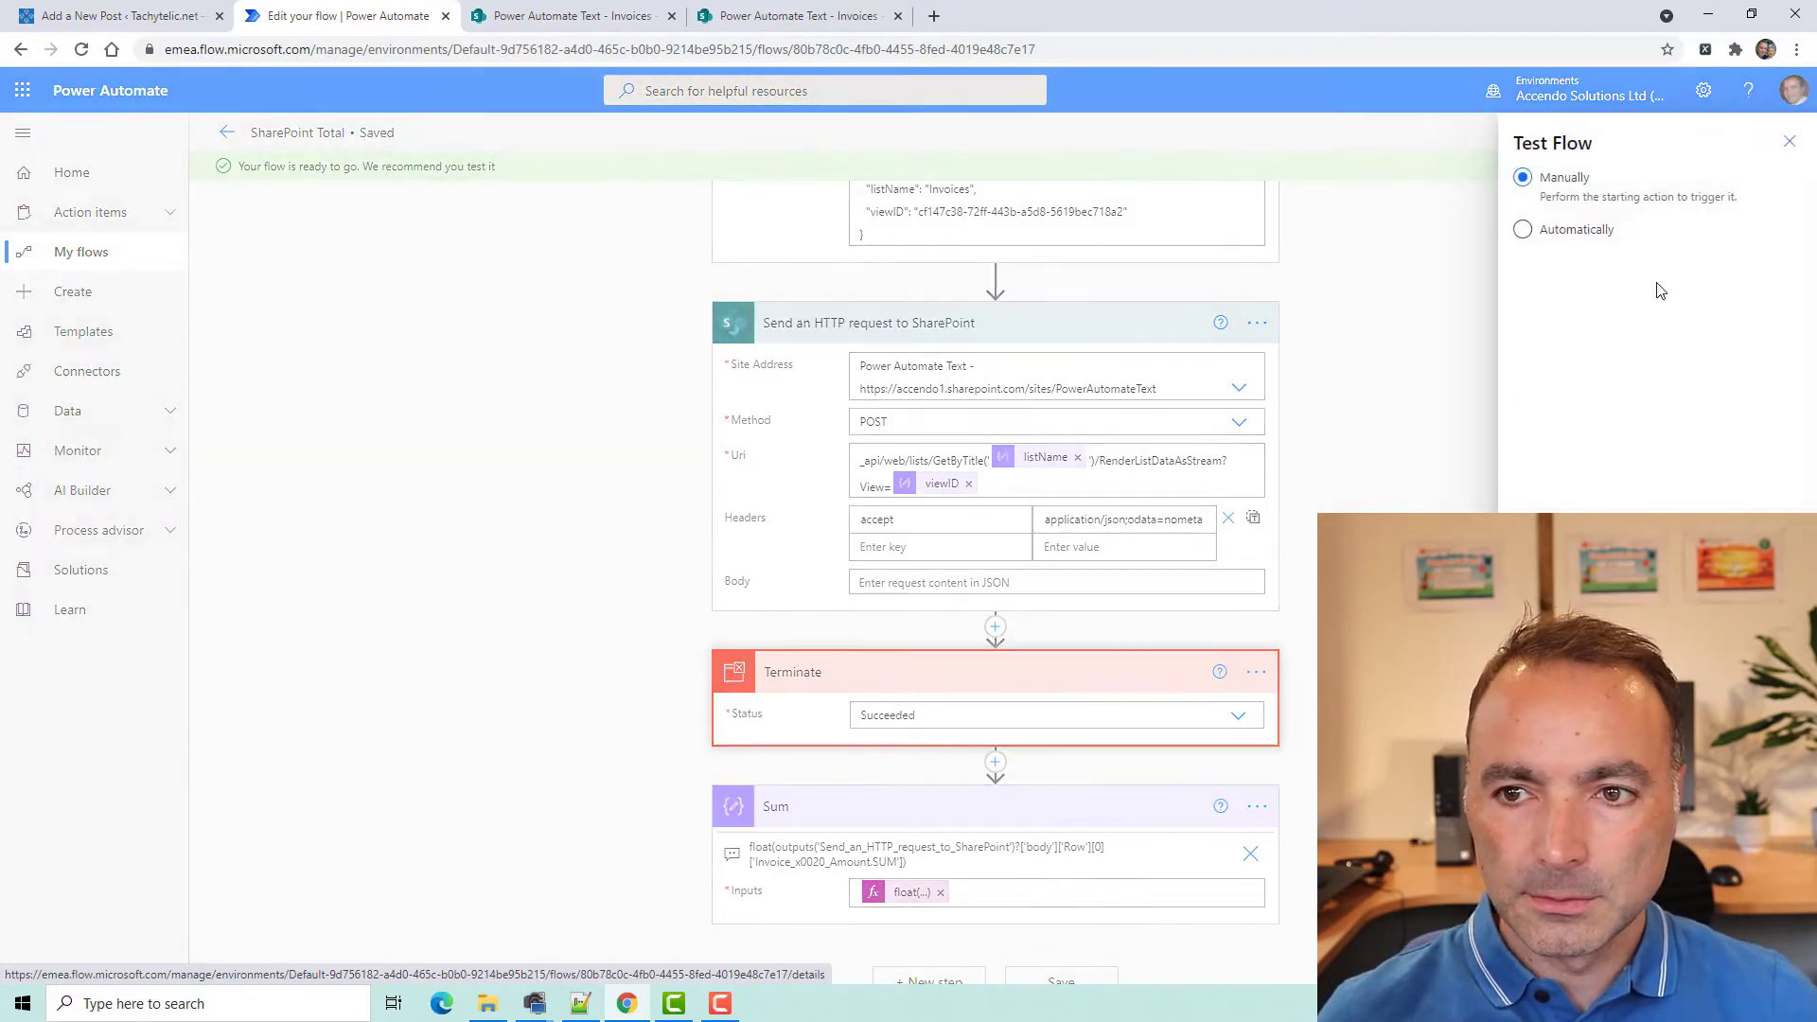
key("Return")
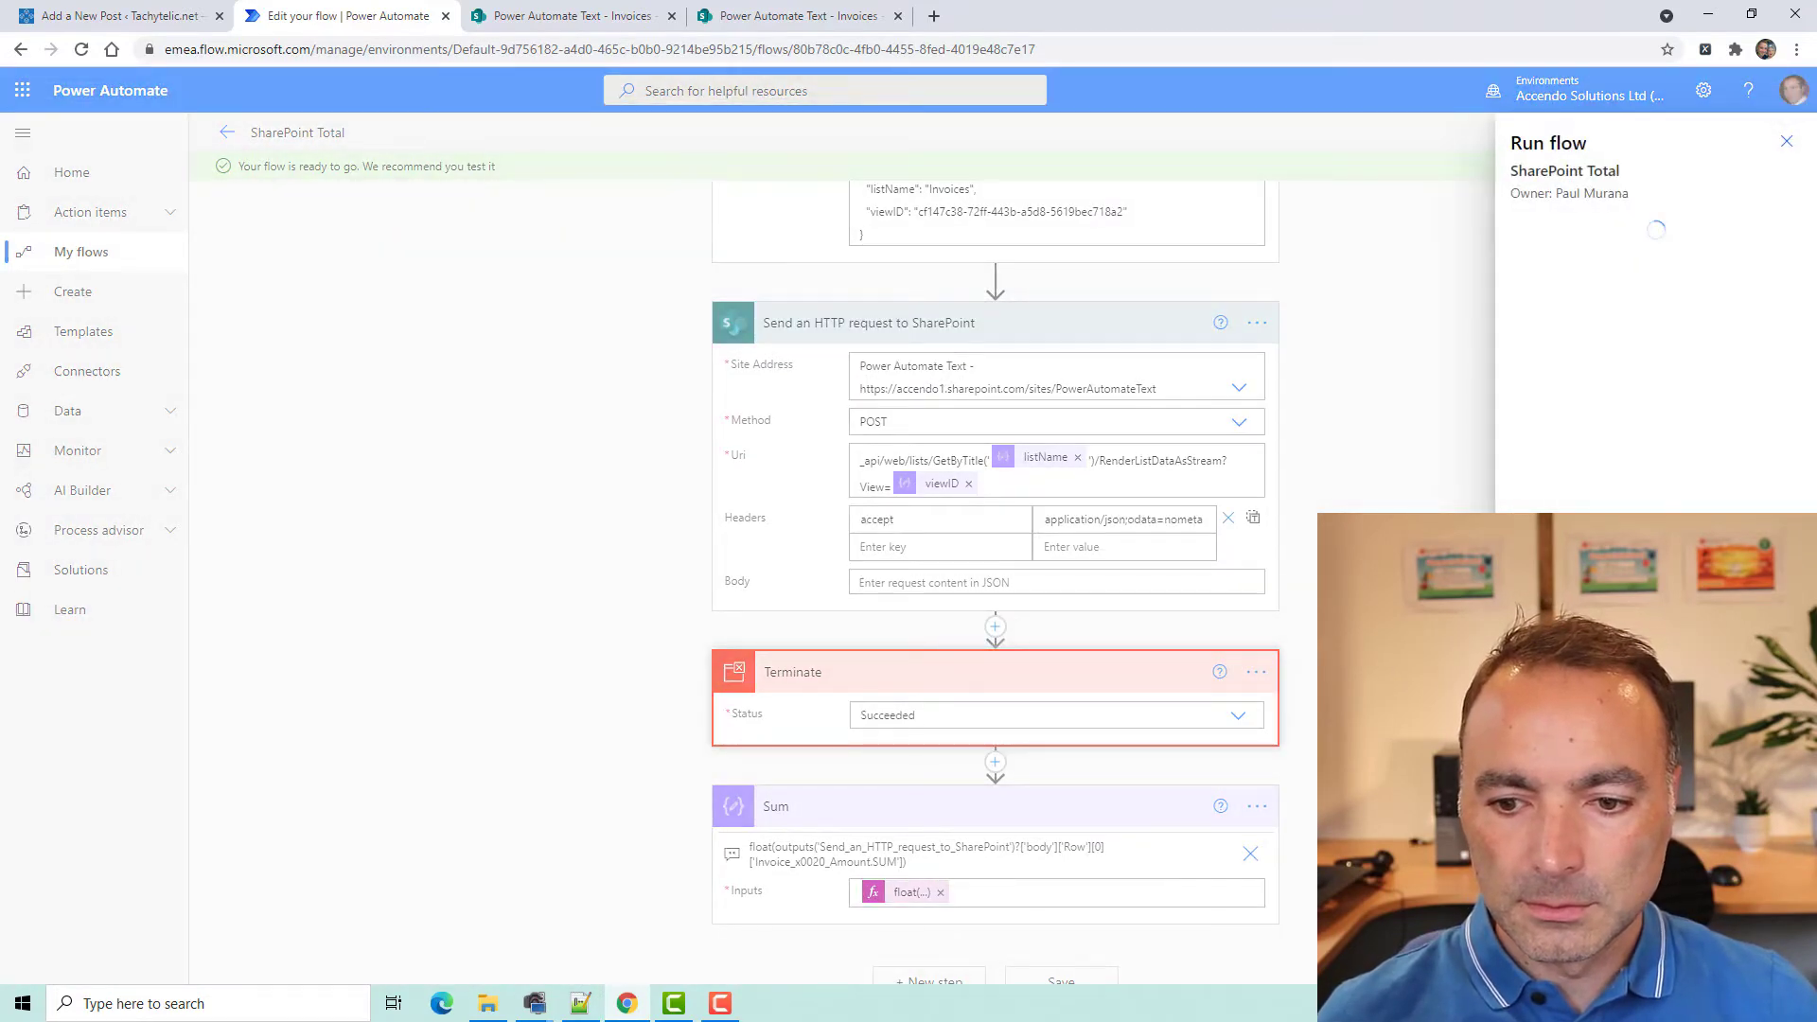
key("Return")
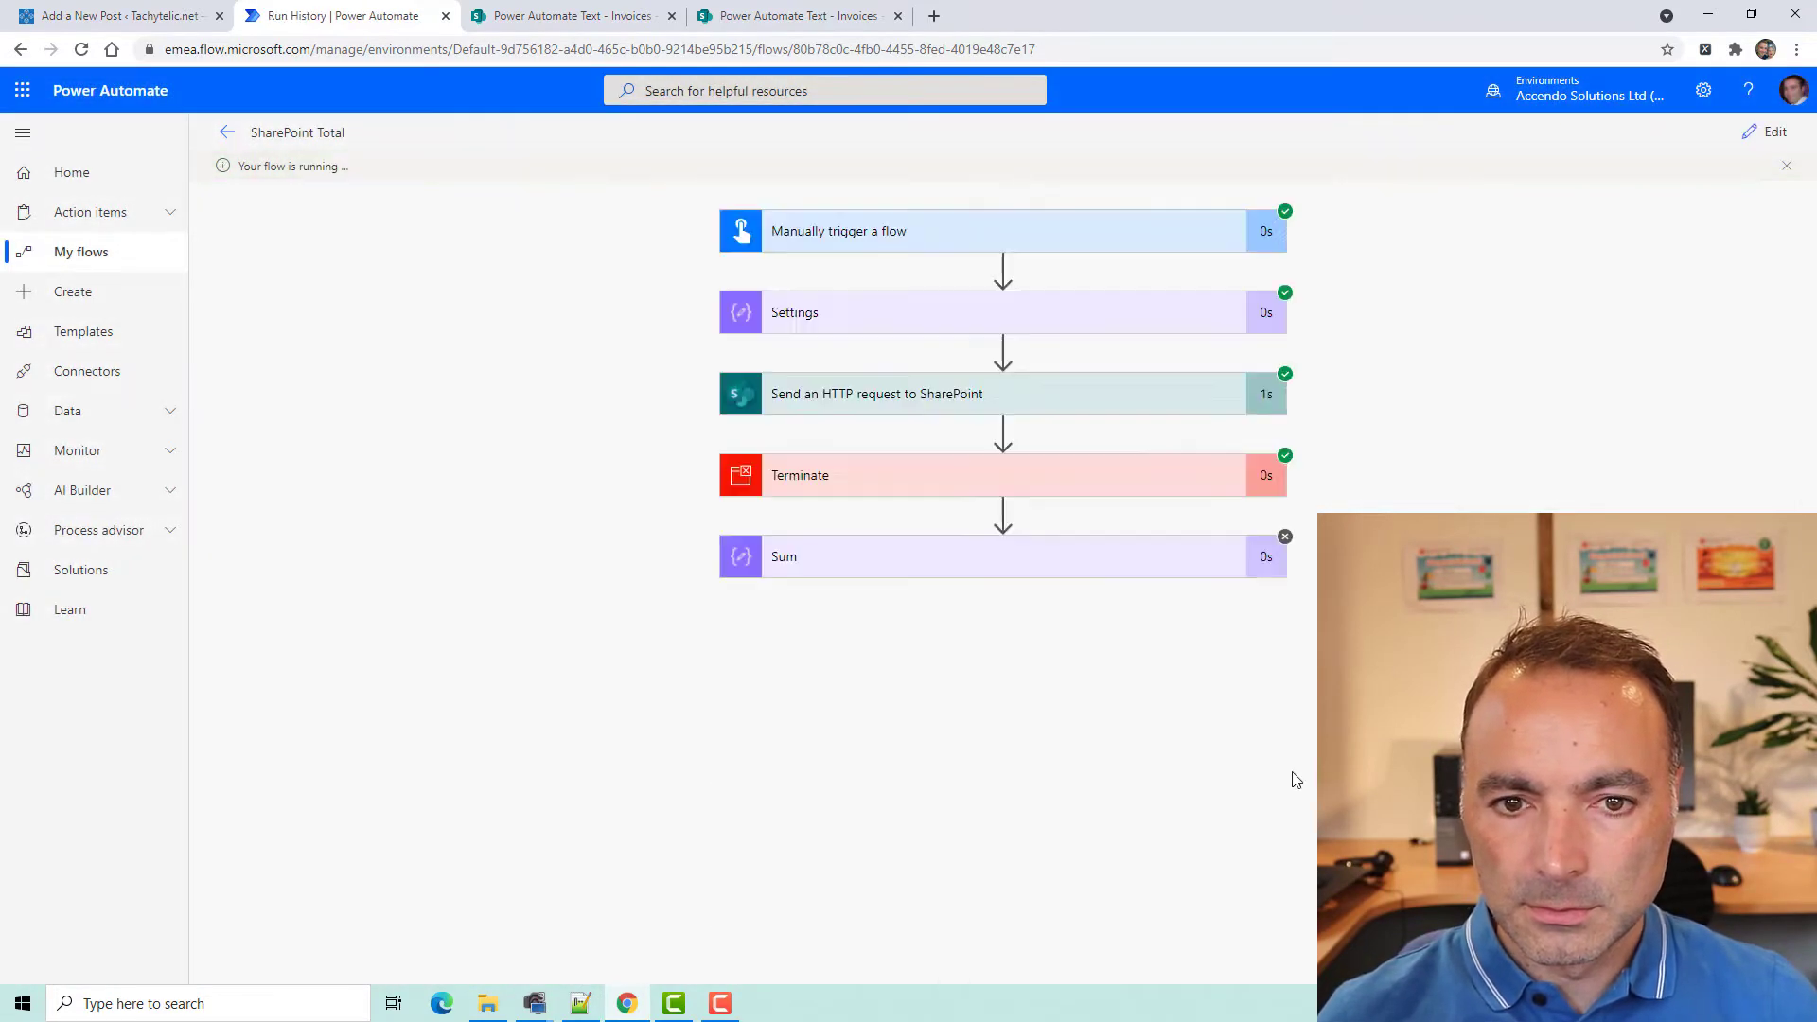
Copy the HTTP request's response body from run history into a new Notepad++ document
left_click(915, 413)
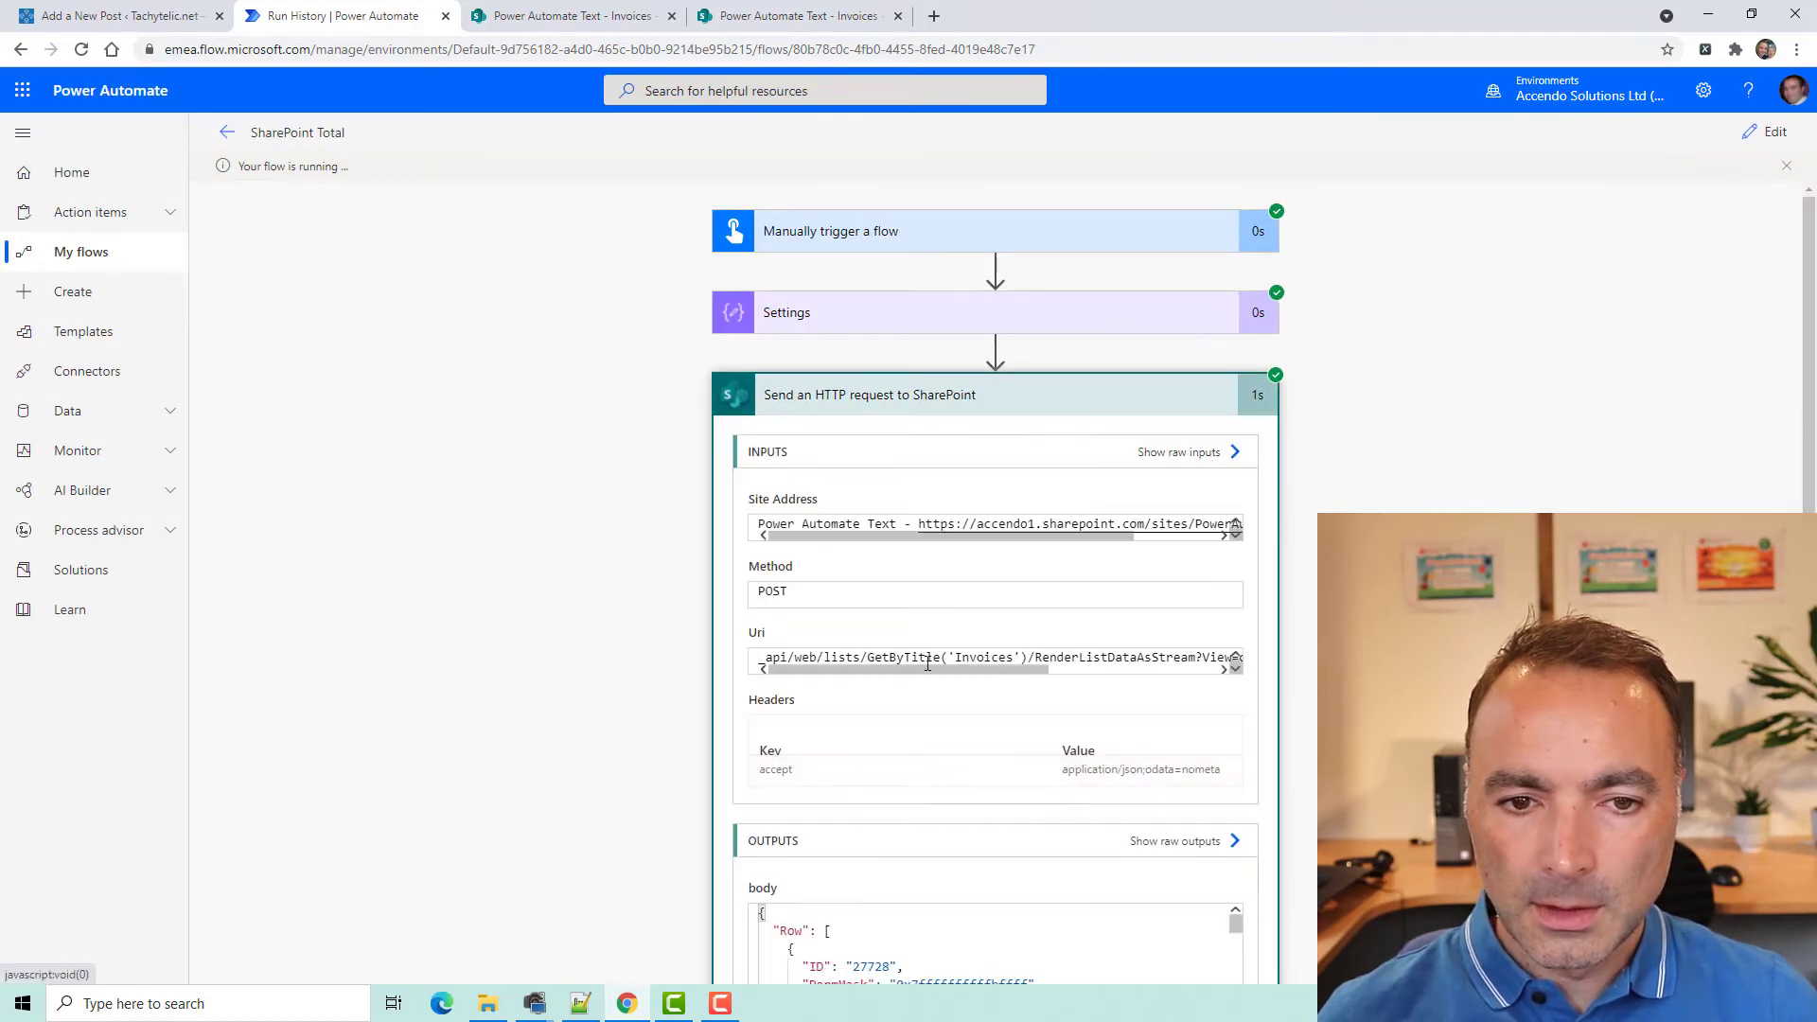
scroll(978, 734, "down", 3)
double_click(975, 677)
key("ctrl+a")
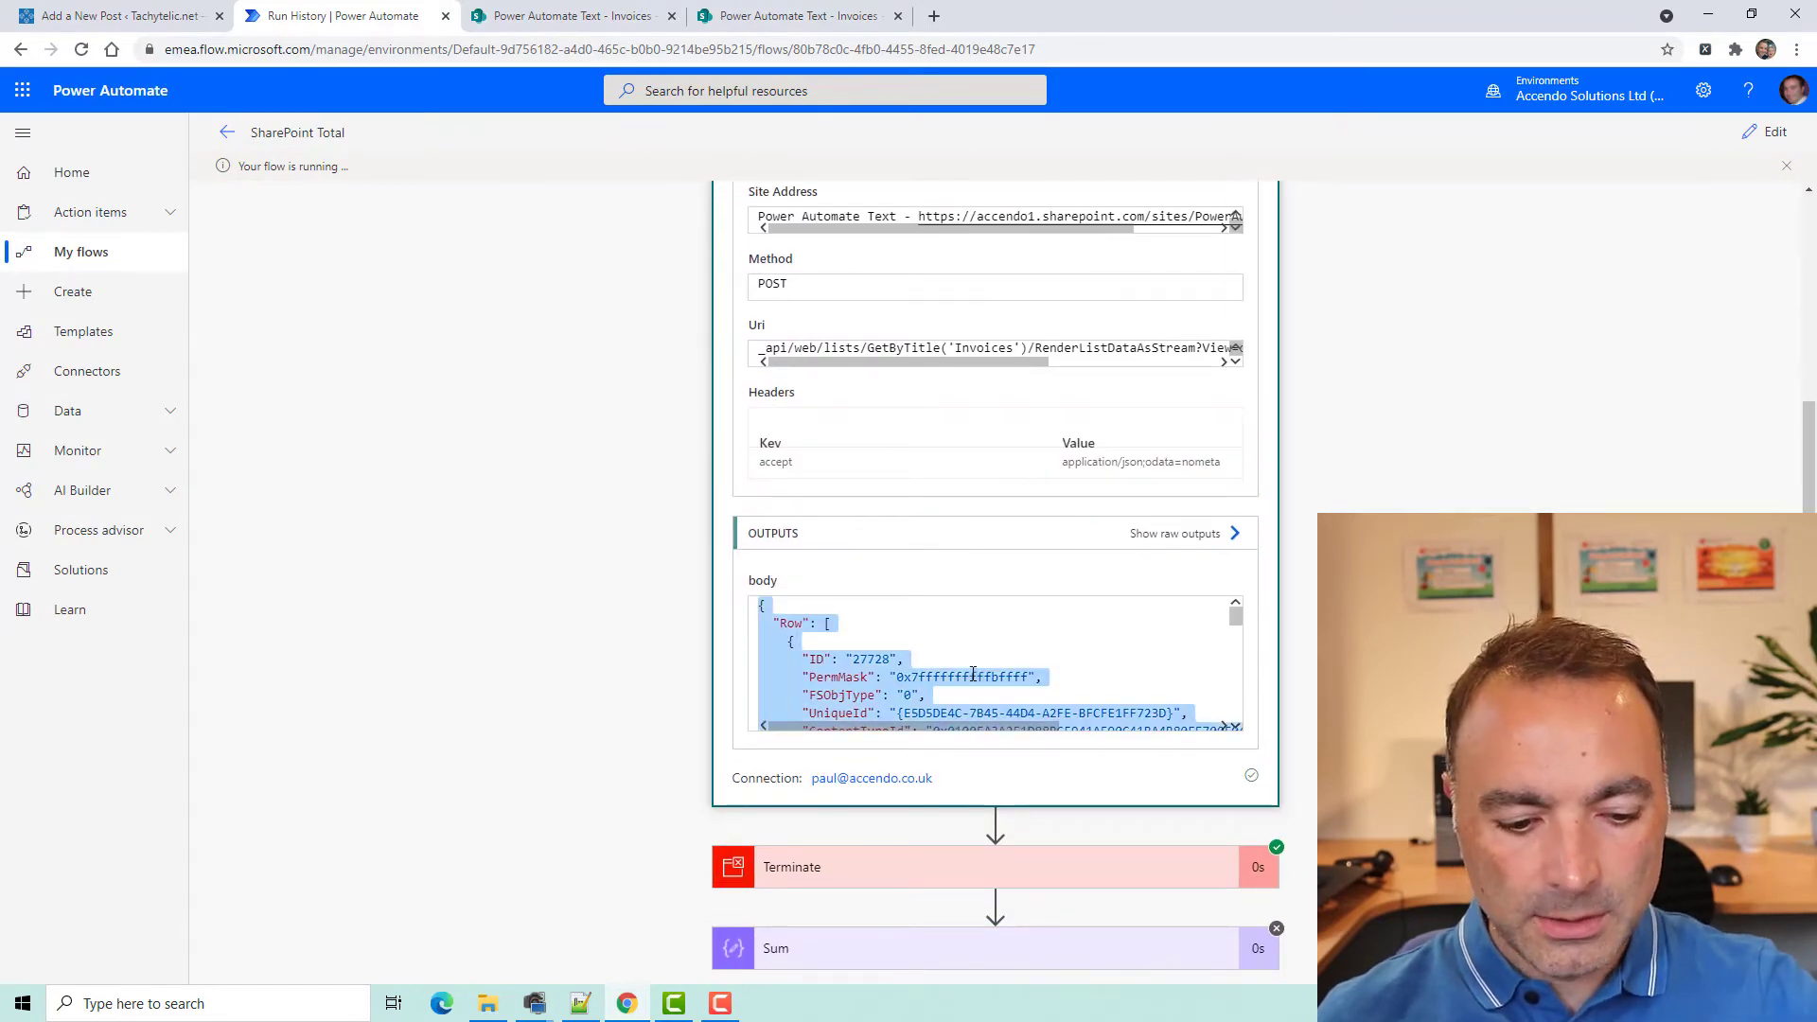
key("ctrl+c")
key("alt+Tab")
key("ctrl+v")
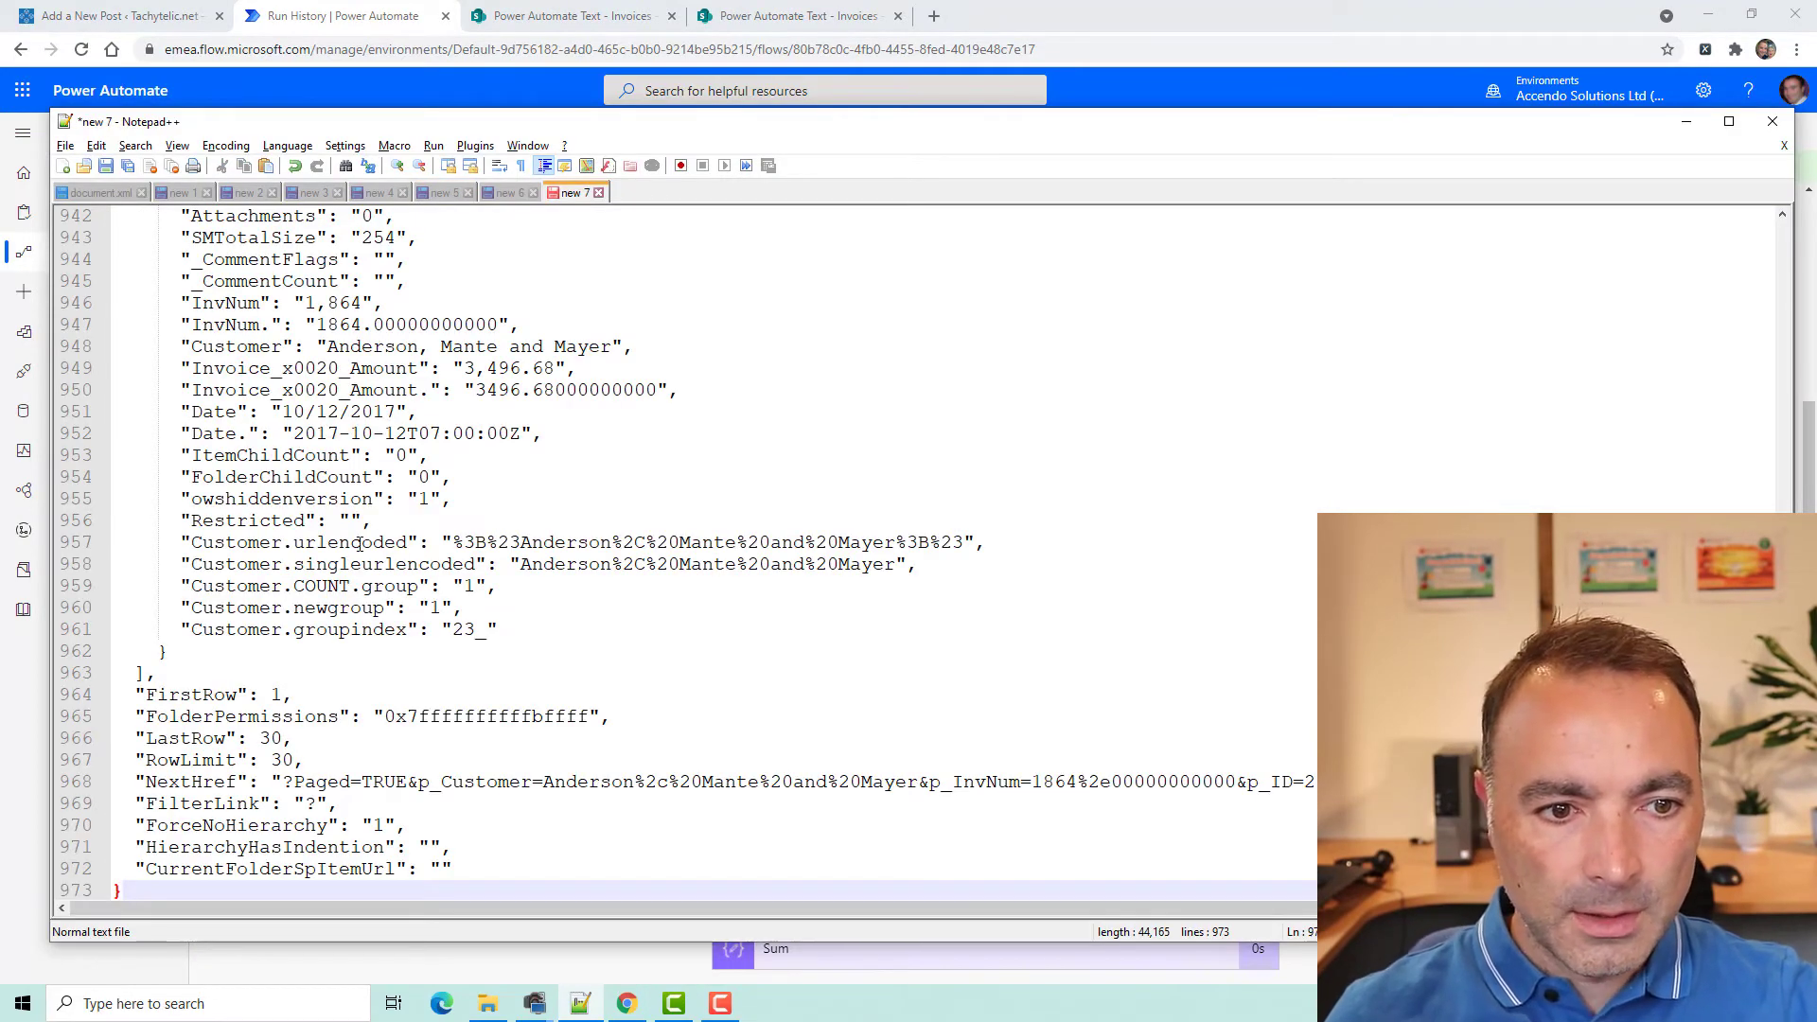
Examine the Customer.COUNT.group field in the pasted JSON, then return to the SharePoint list
scroll(349, 542, "up", 2)
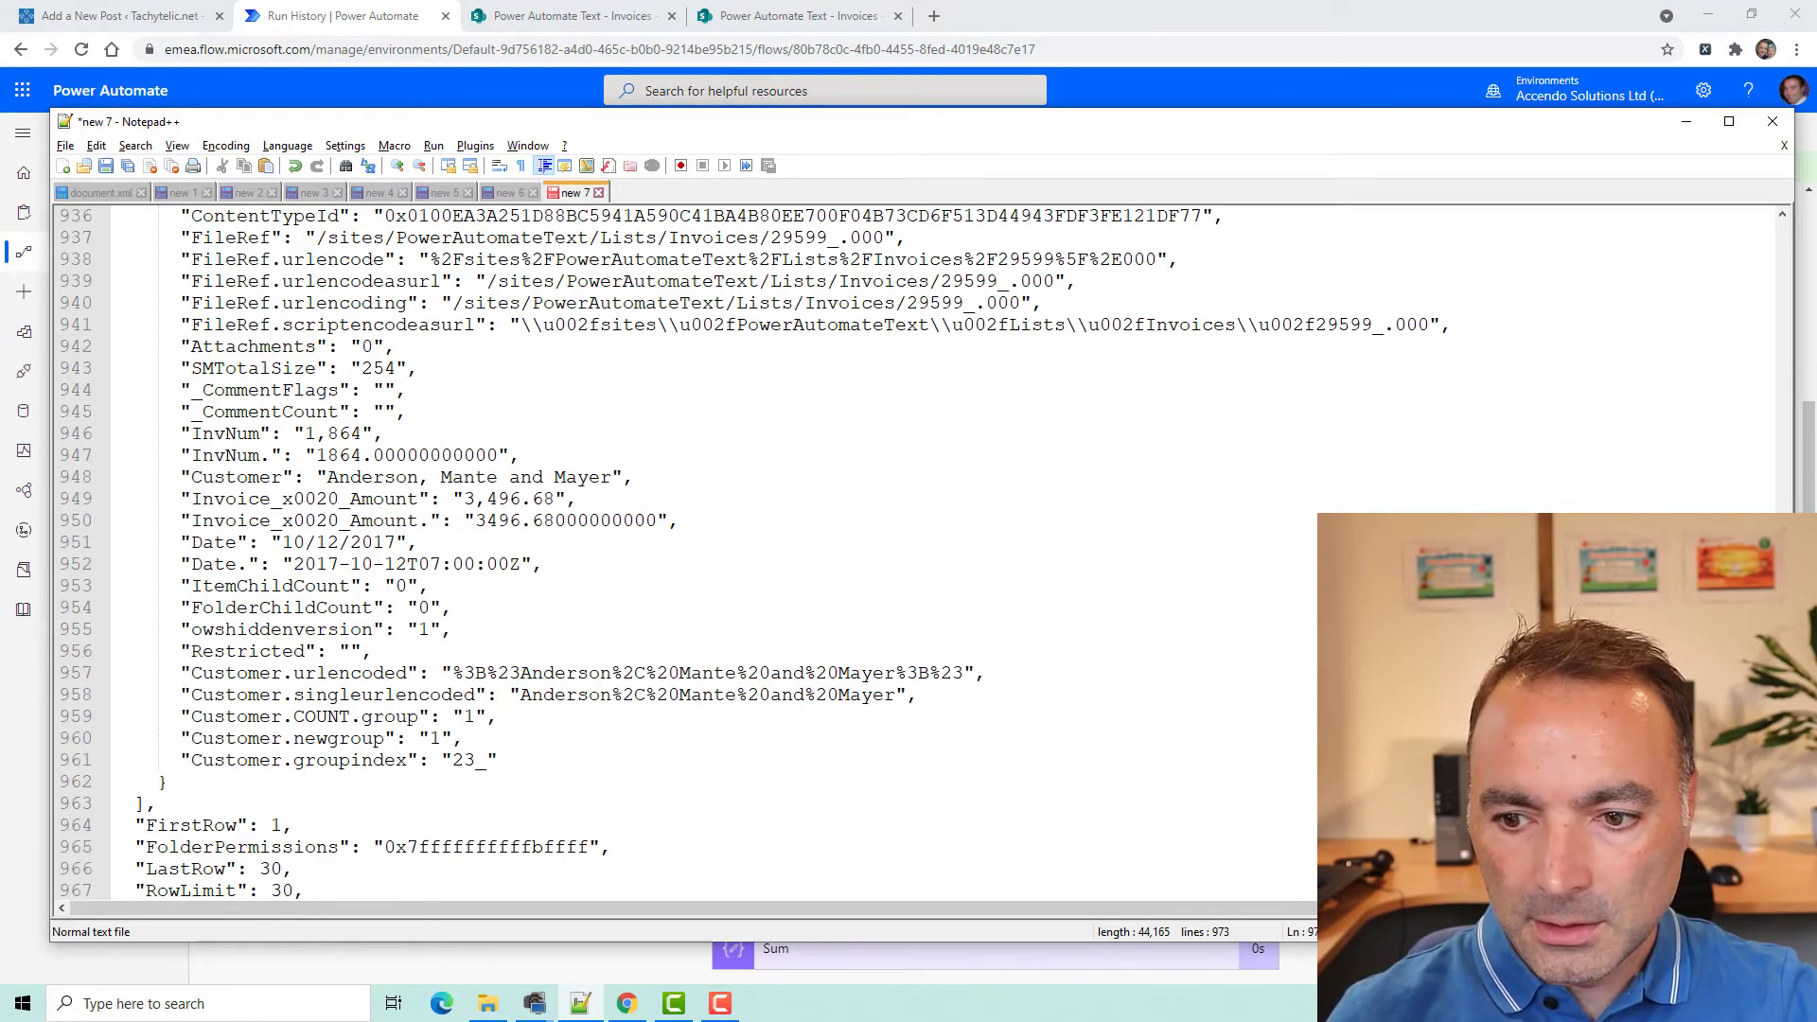
left_click_drag(1782, 885, 1806, 209)
scroll(835, 489, "down", 2)
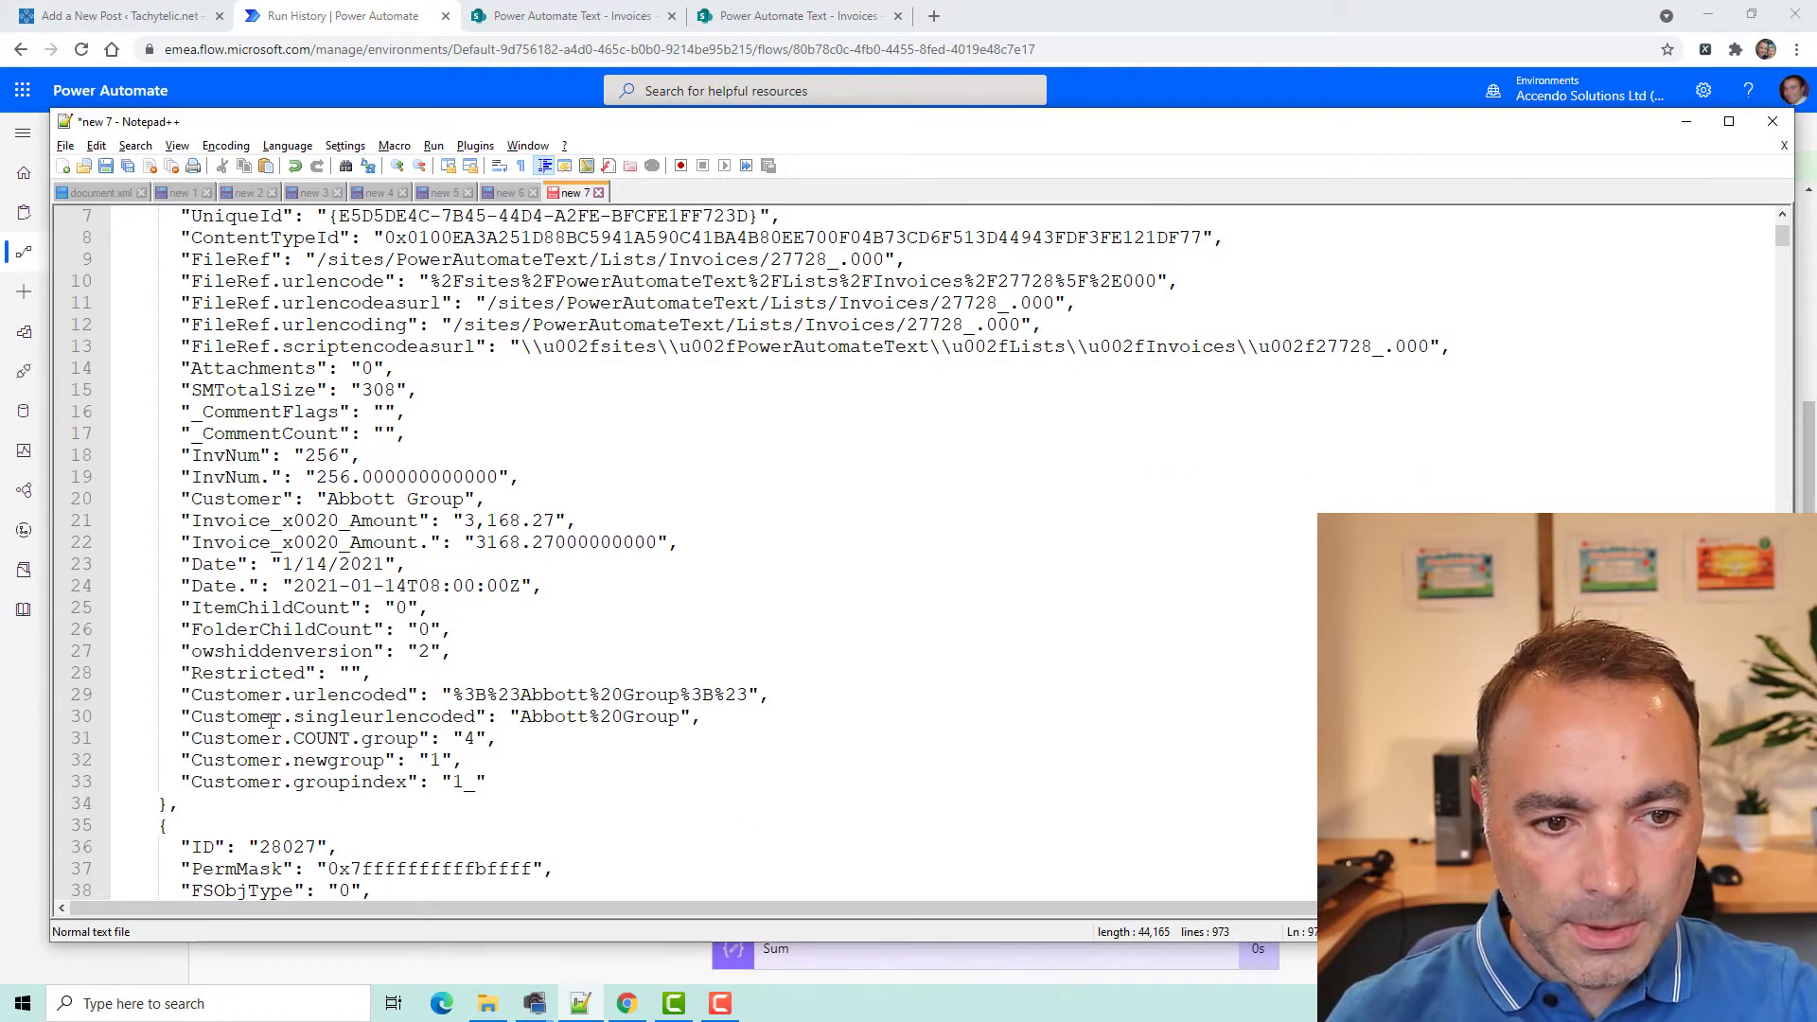
left_click_drag(192, 739, 418, 742)
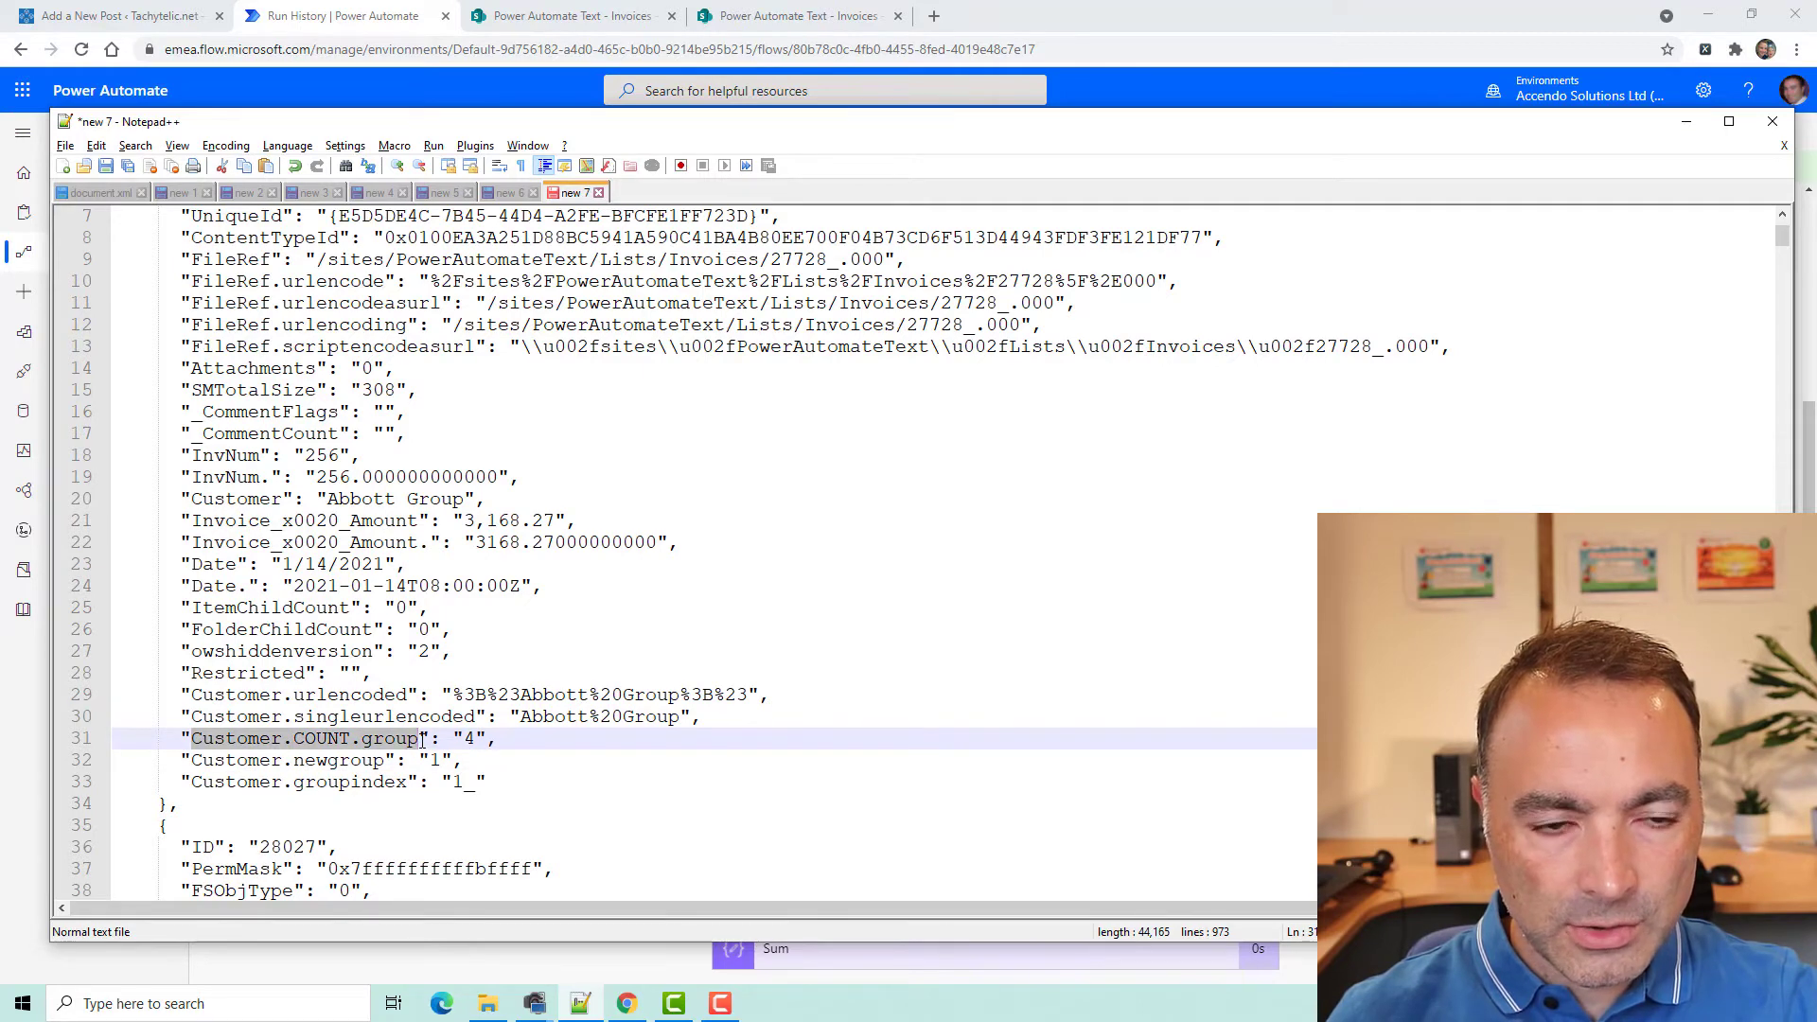
left_click(385, 739)
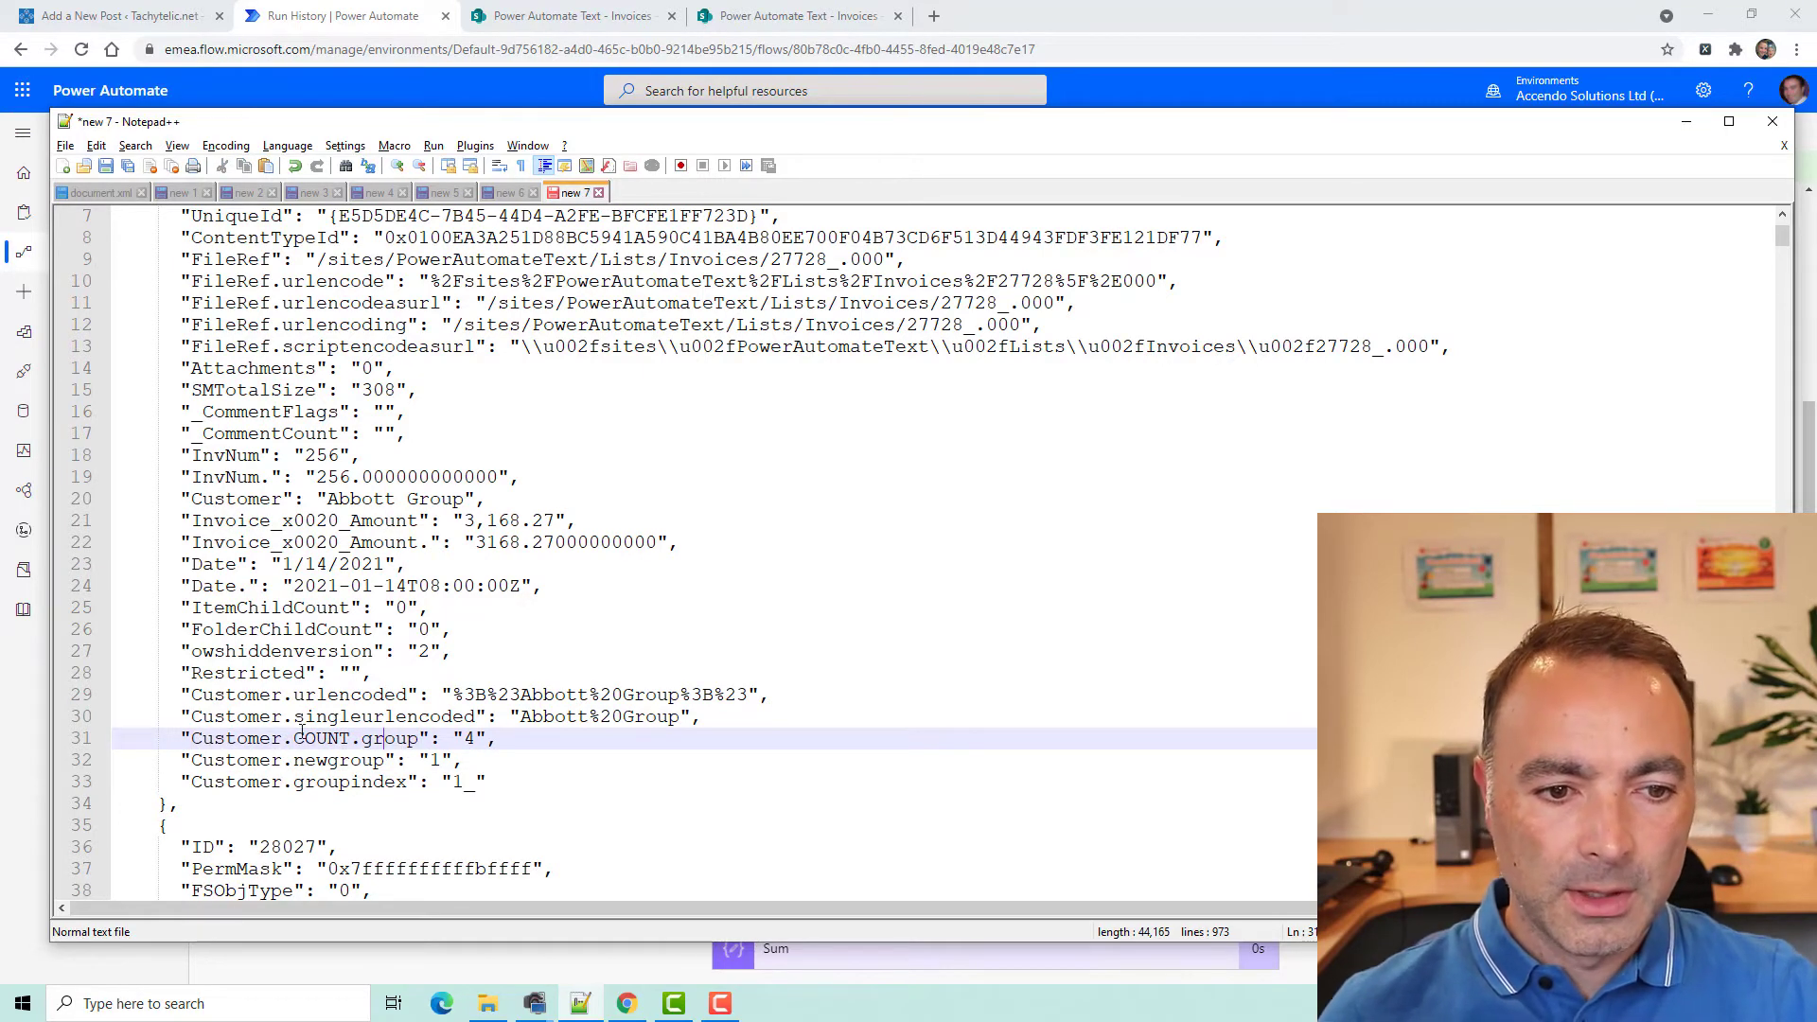
left_click_drag(301, 739, 379, 739)
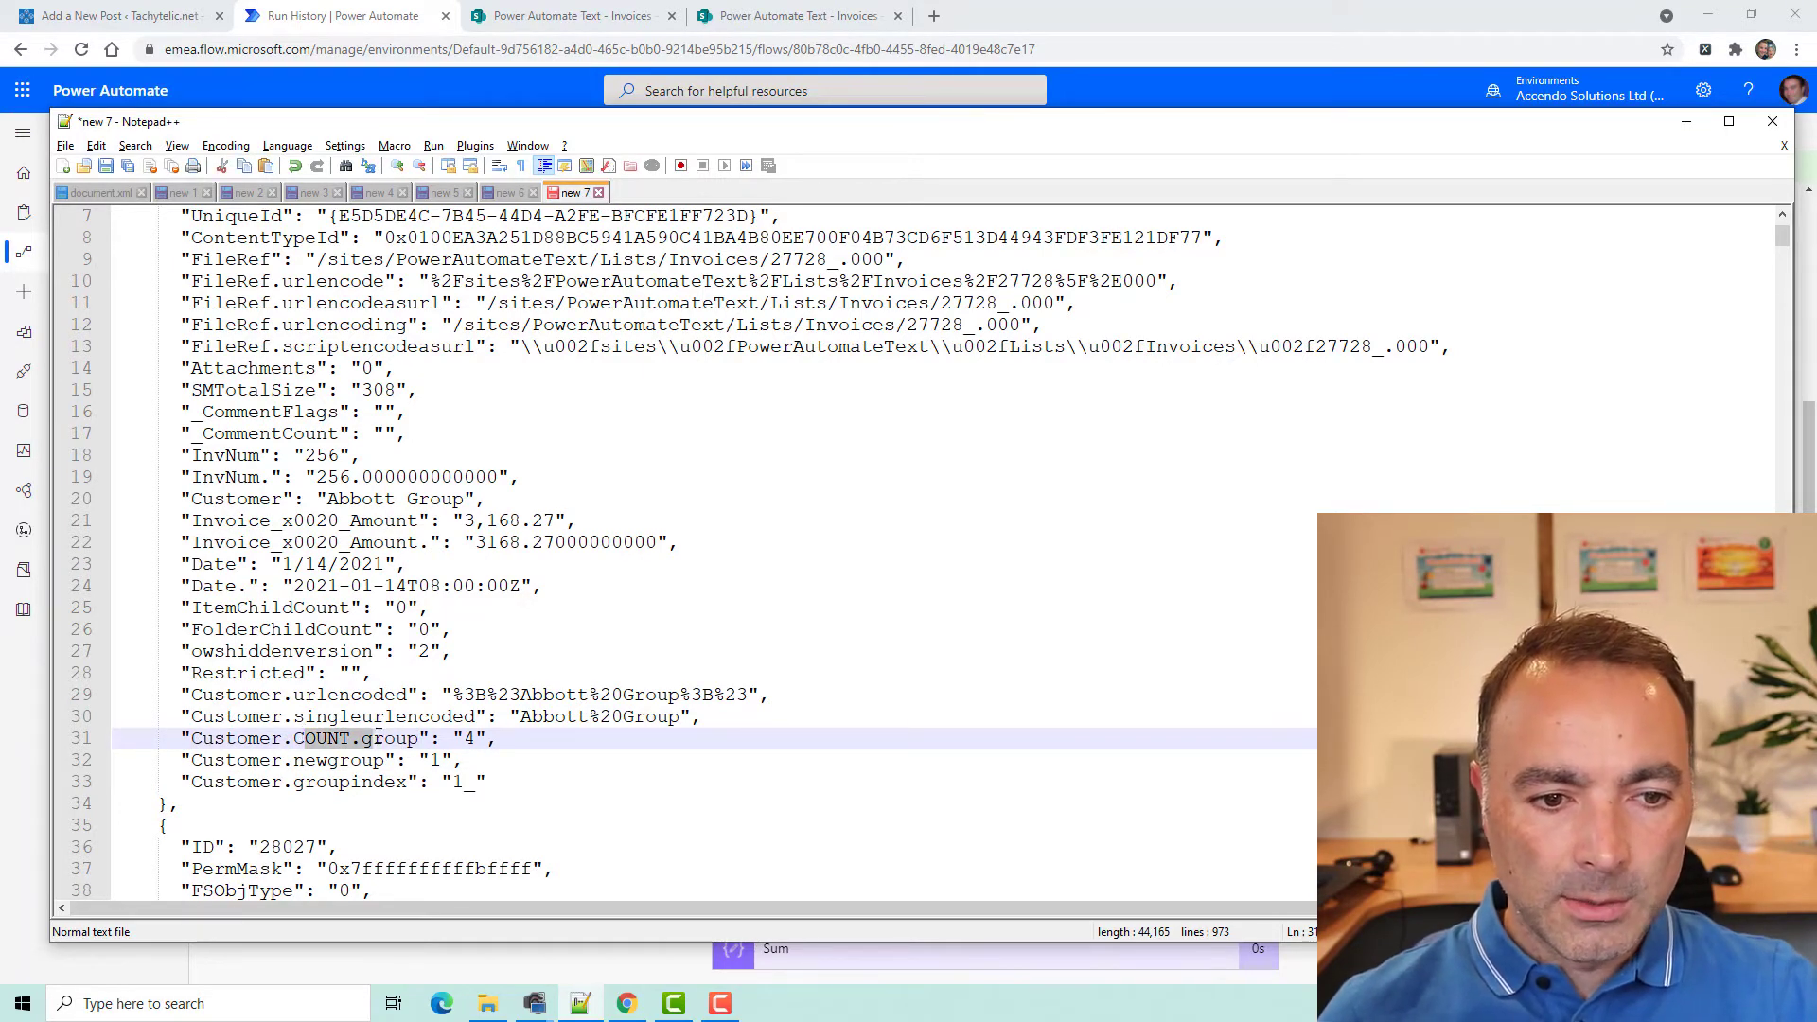
left_click(771, 11)
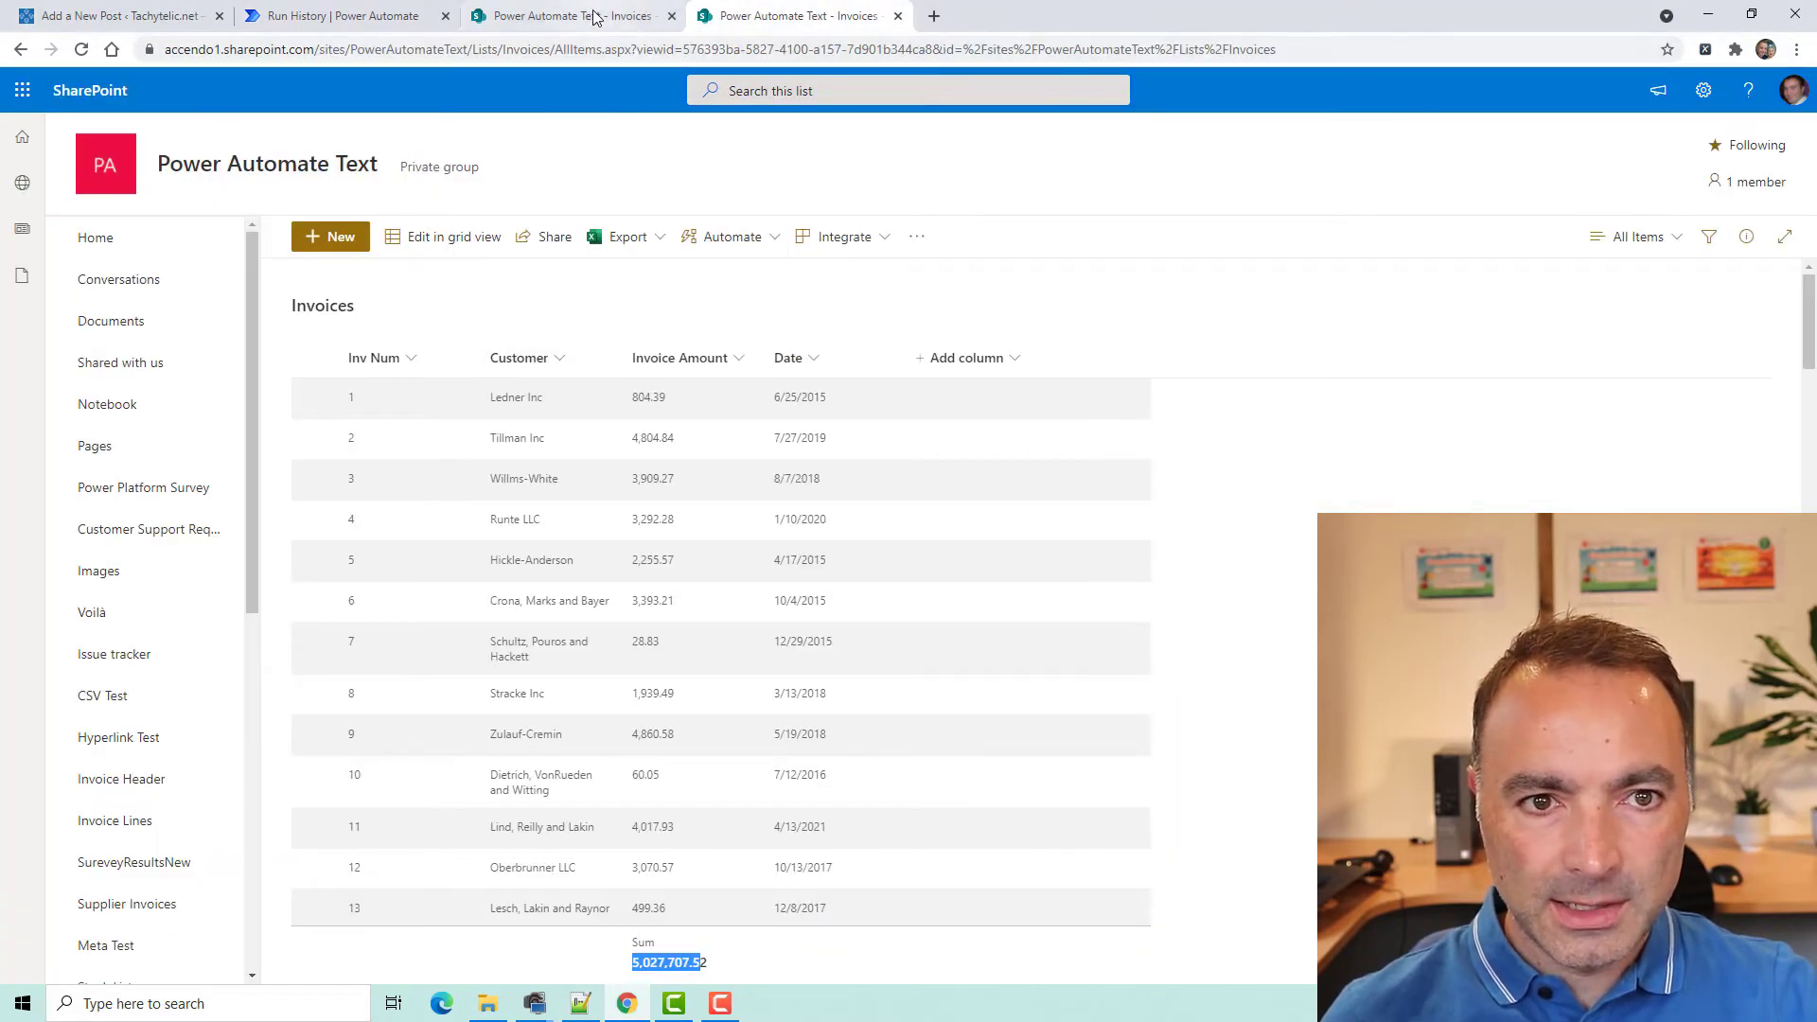
Show the Invoice Value by Customer view and open its settings for editing
left_click(587, 15)
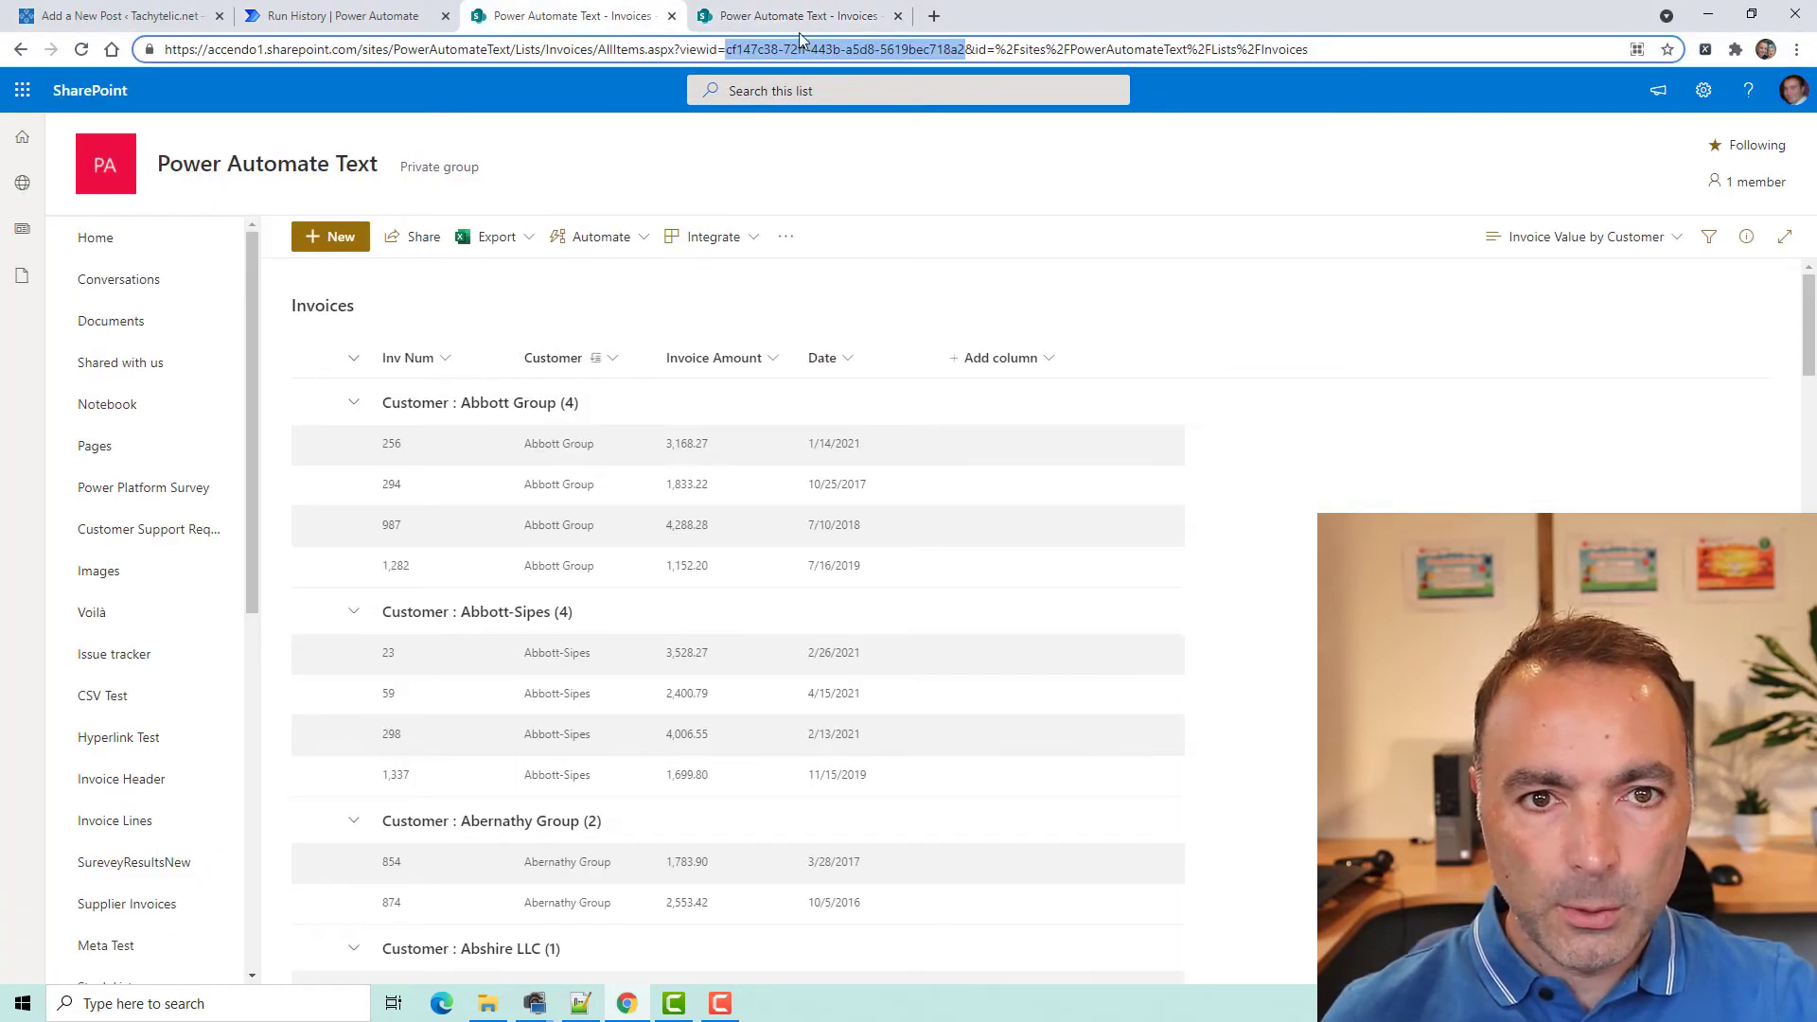
key("alt+Tab")
key("alt+Tab")
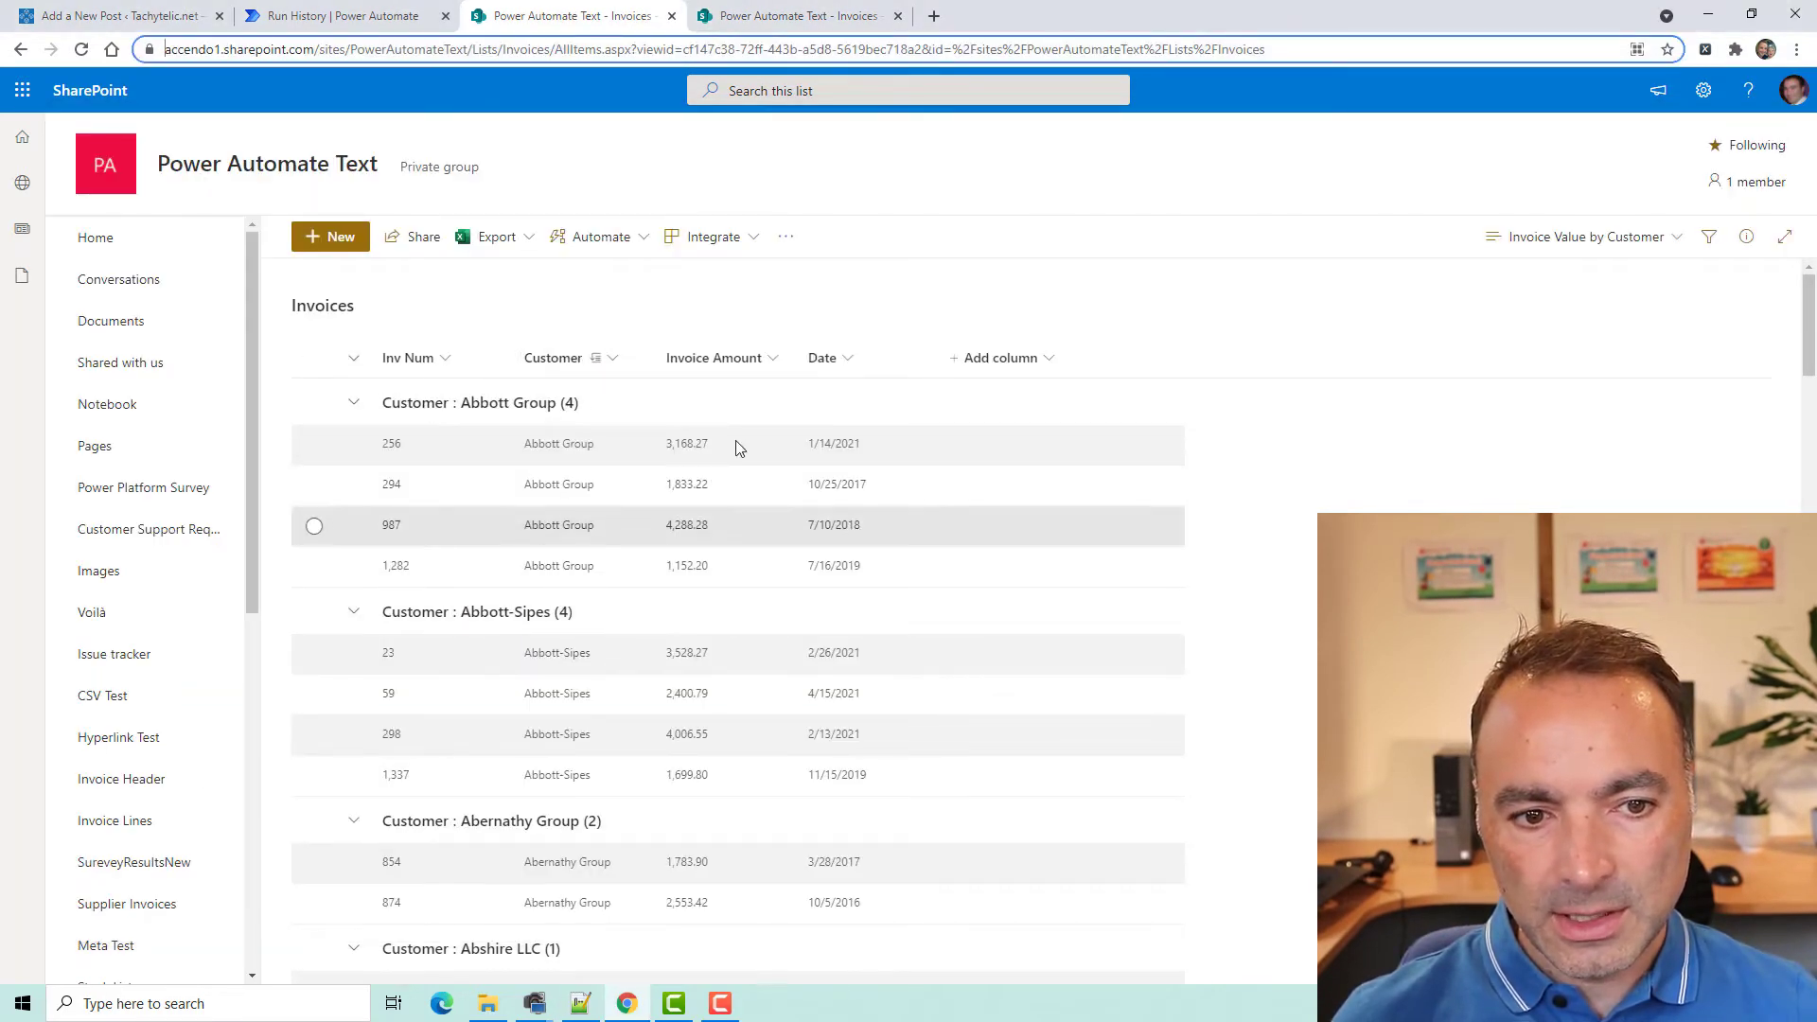
left_click(1662, 240)
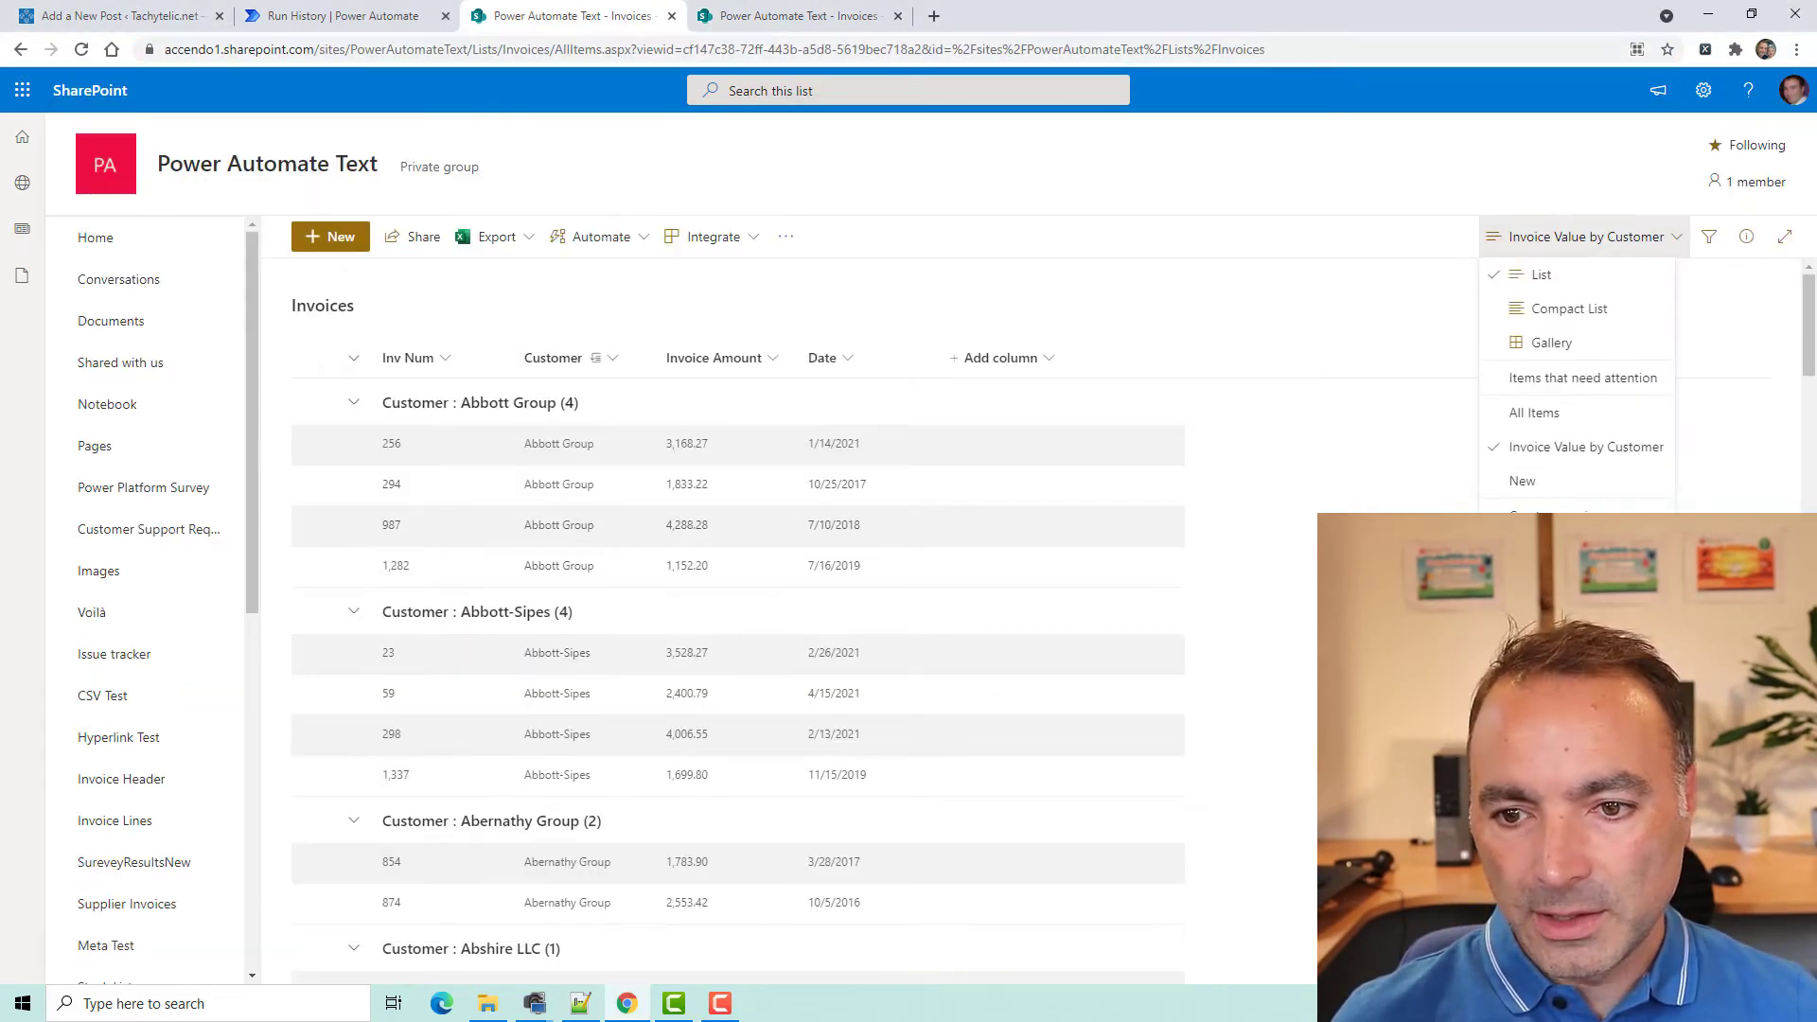
left_click(1571, 548)
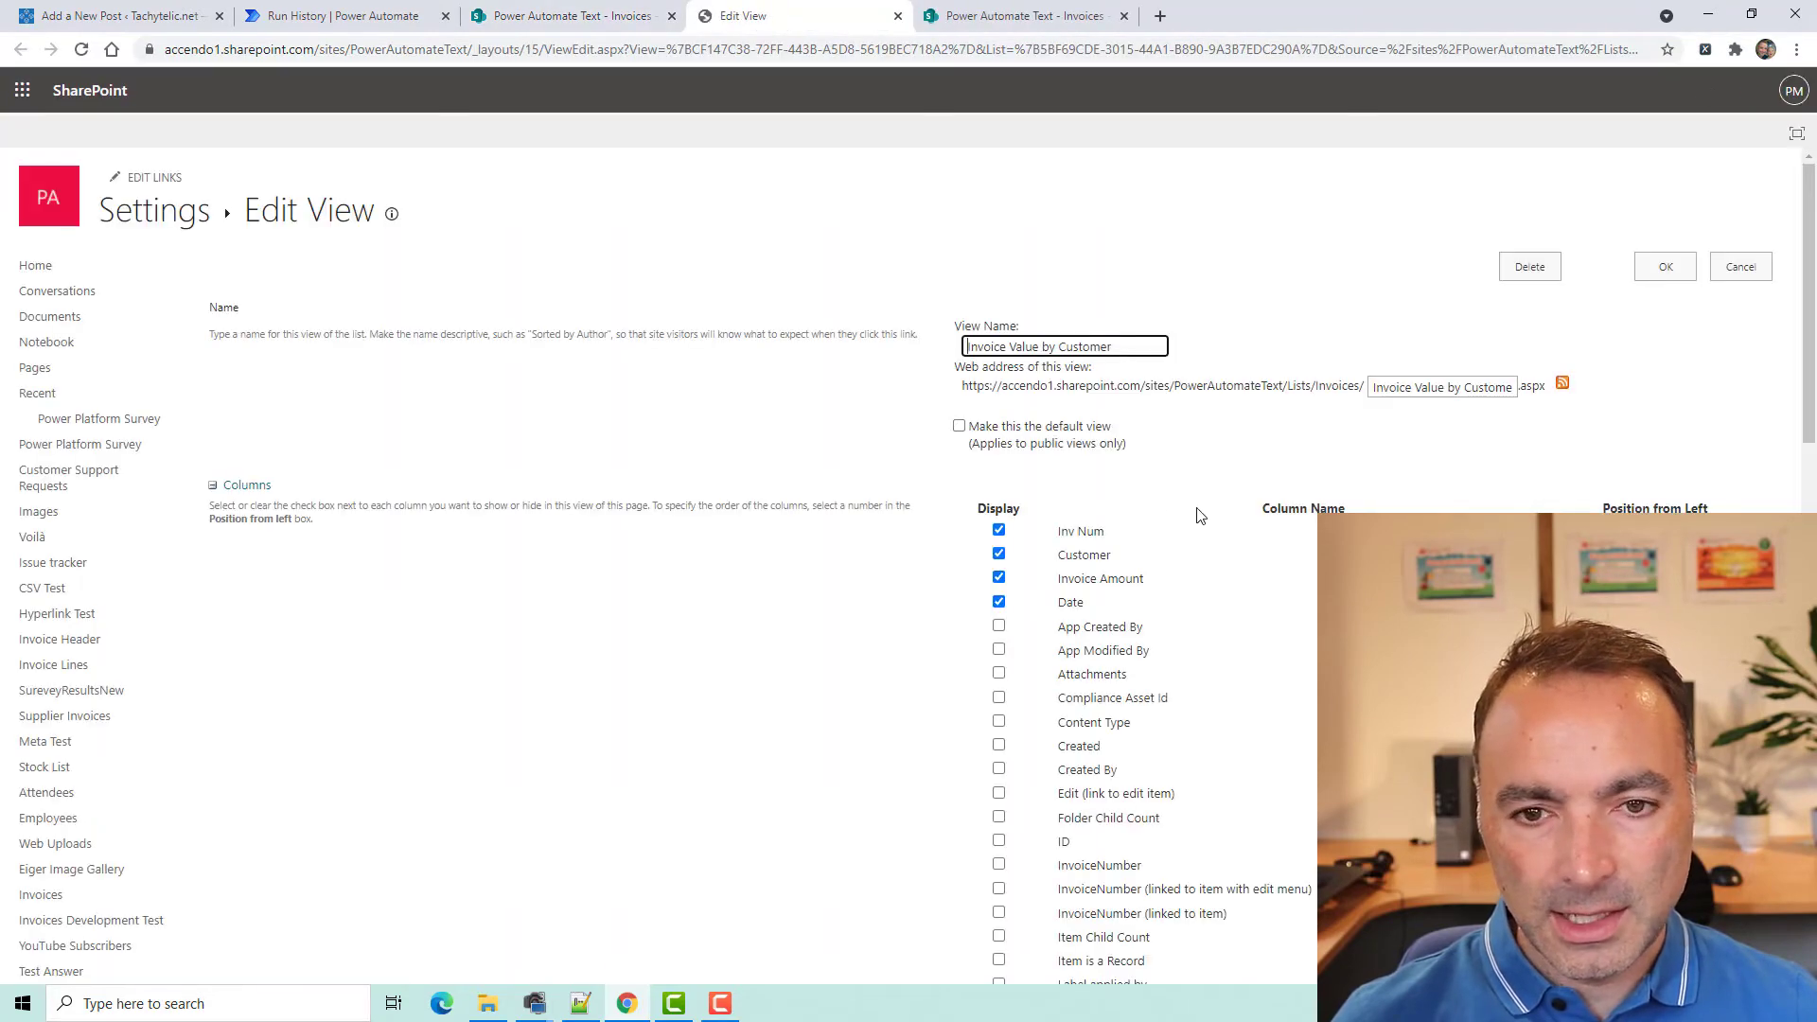
scroll(1155, 514, "down", 4)
scroll(1155, 511, "down", 15)
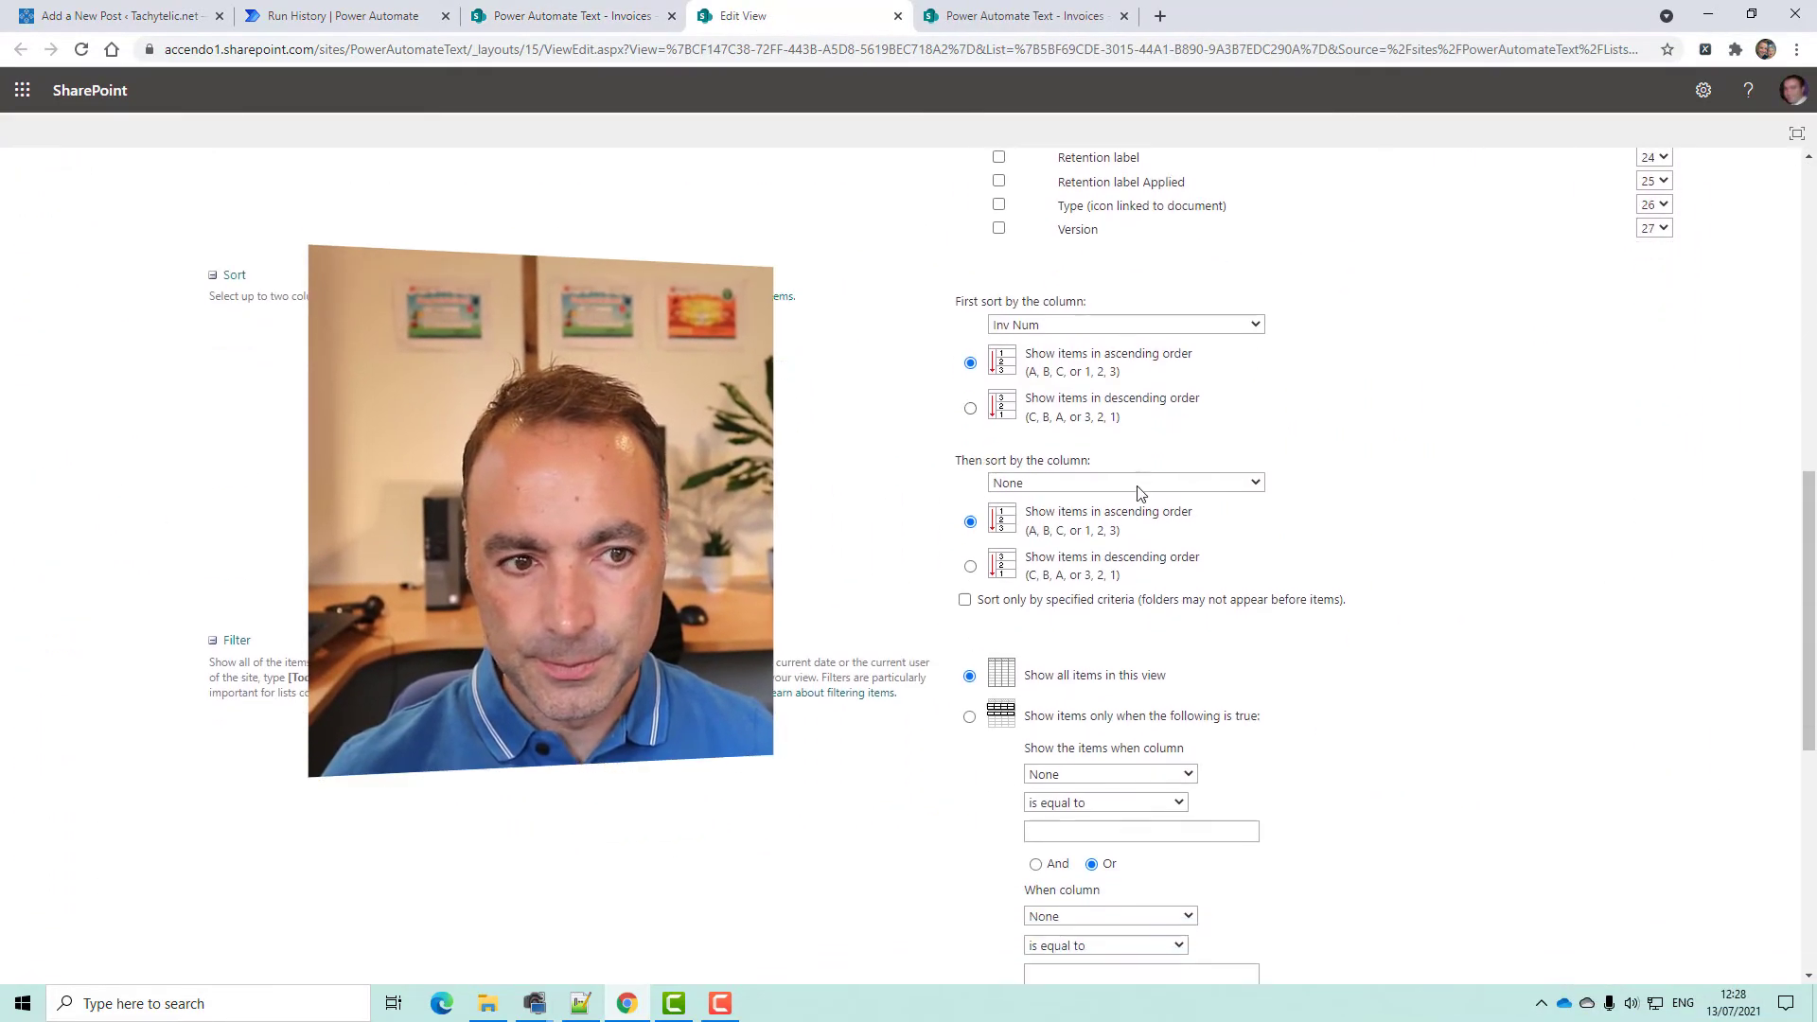
scroll(1105, 480, "down", 1)
Set the view totals to Sum for Invoice Amount and Count for Inv Num, and save
left_click(237, 531)
left_click(1712, 673)
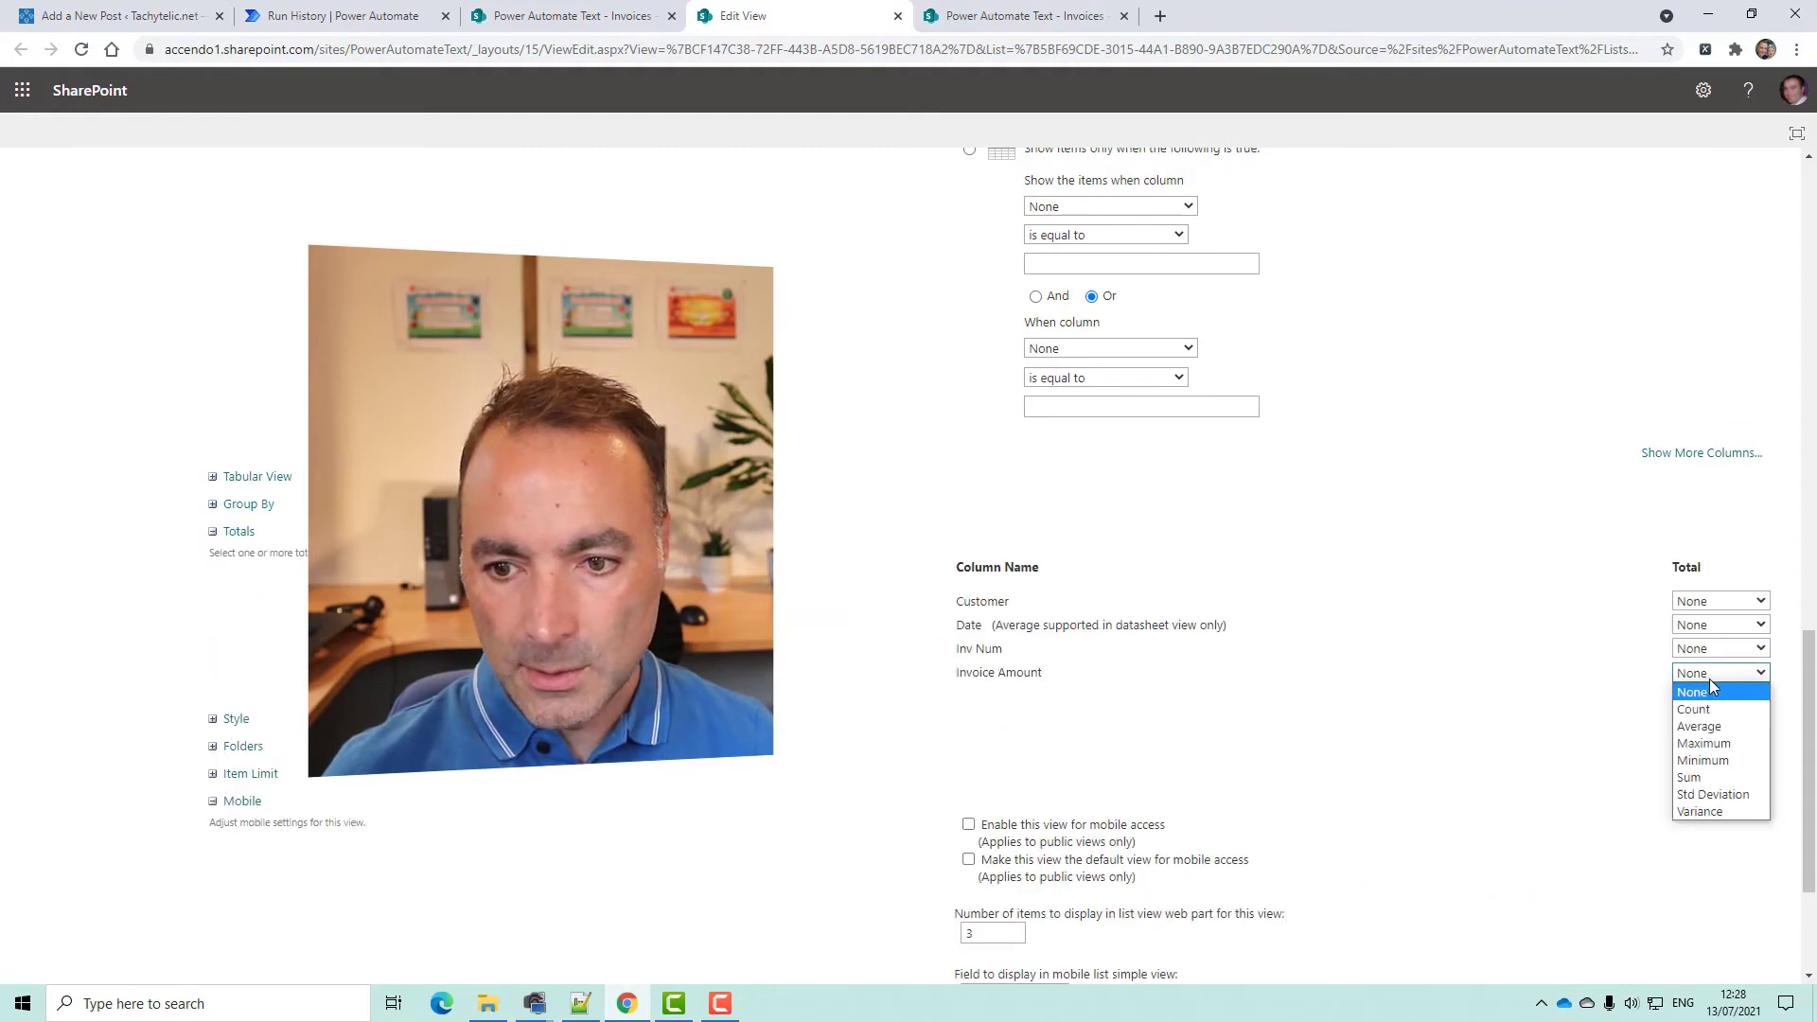
left_click(1712, 778)
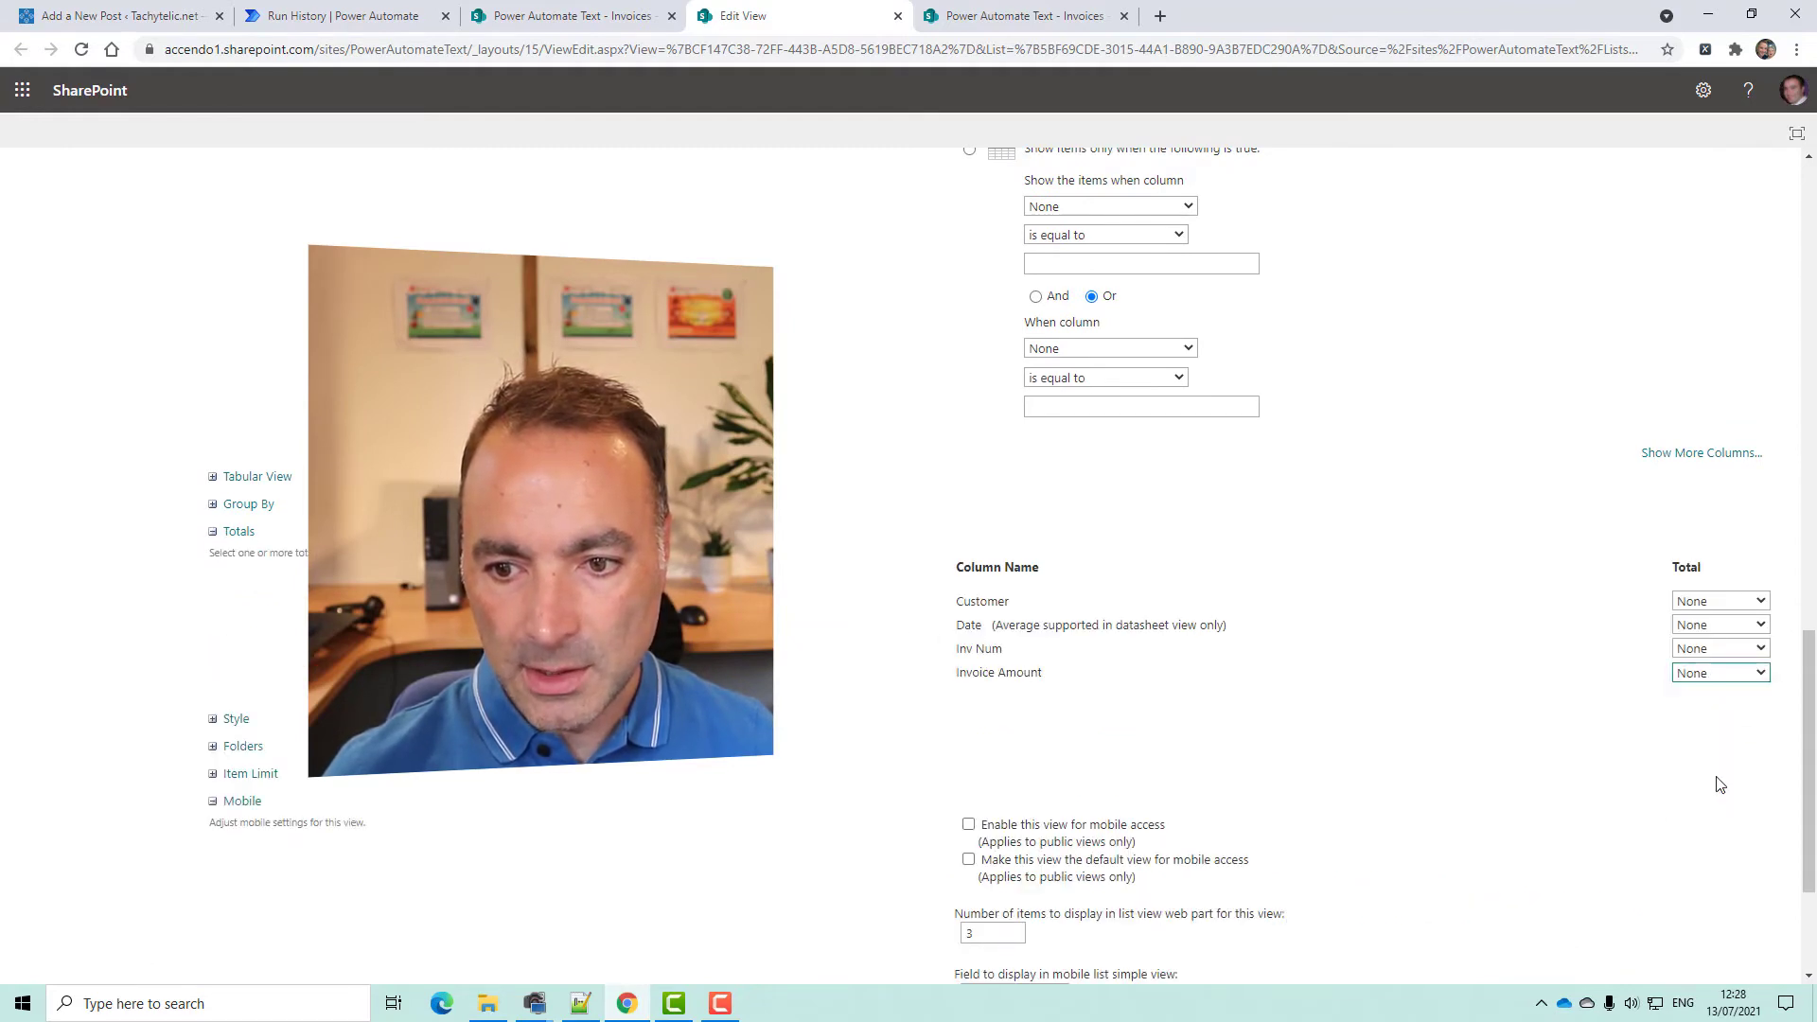
left_click(1715, 651)
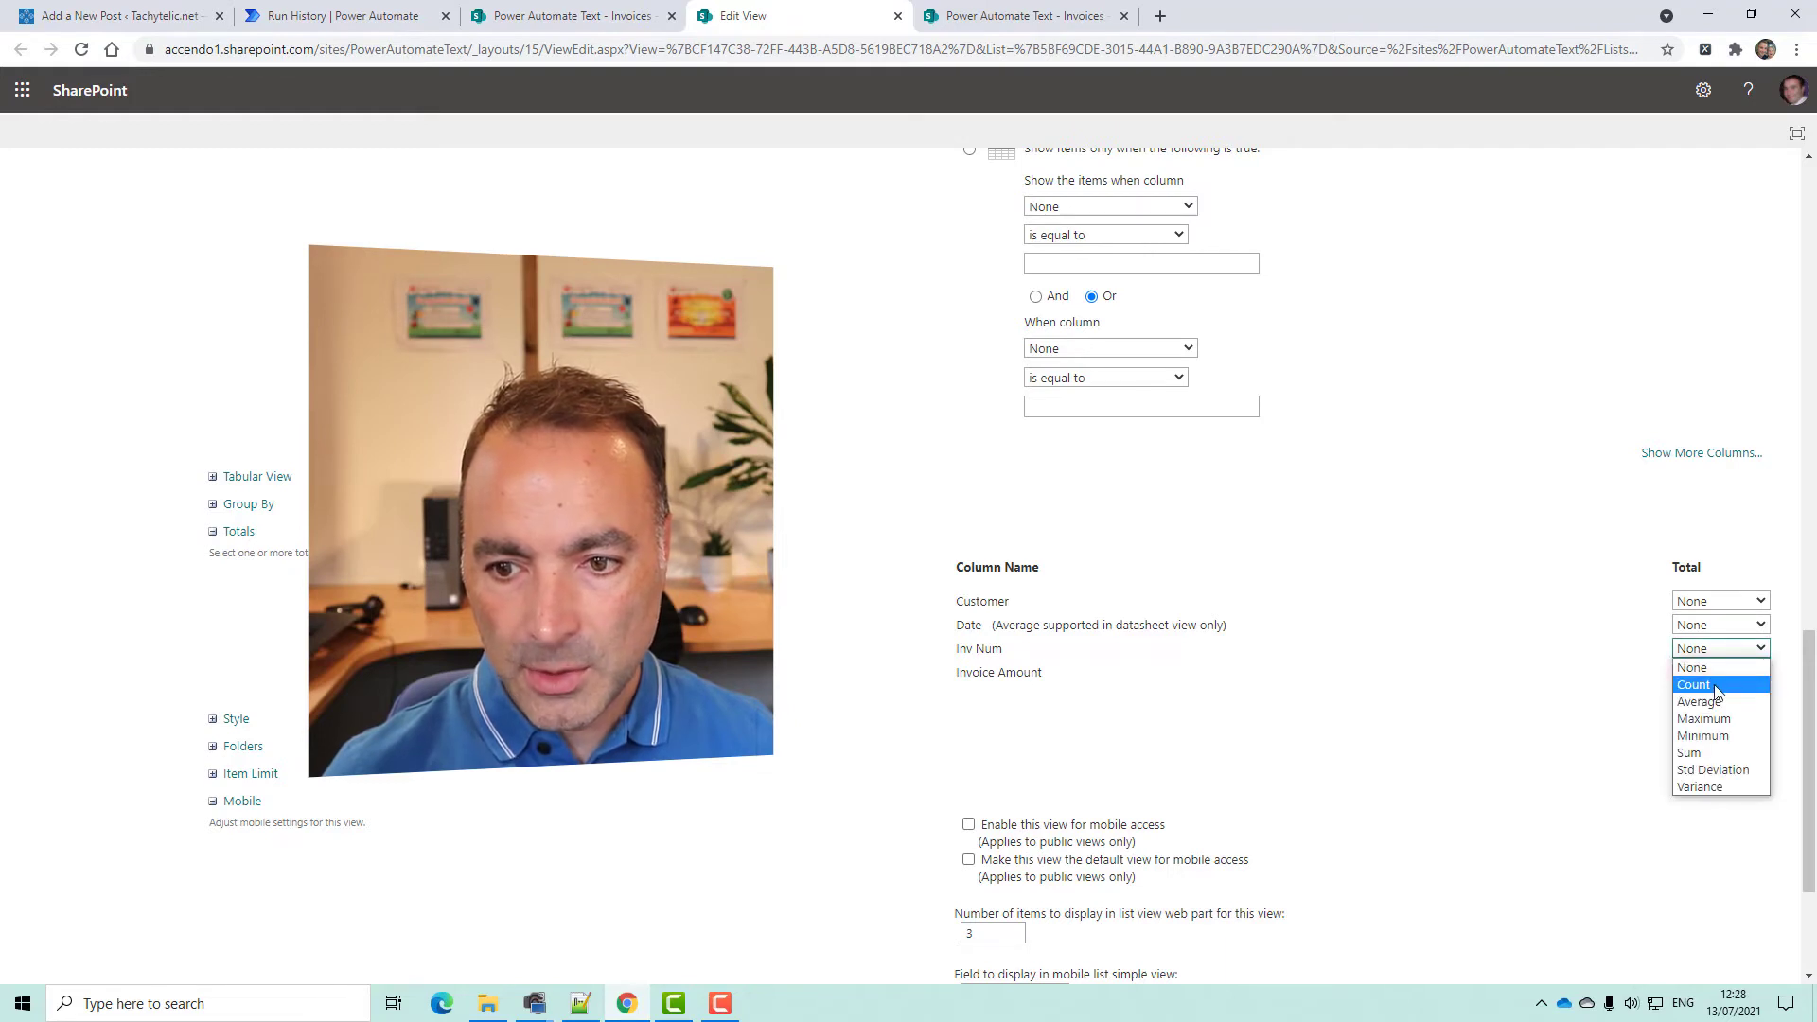
left_click(1708, 681)
scroll(1618, 677, "down", 3)
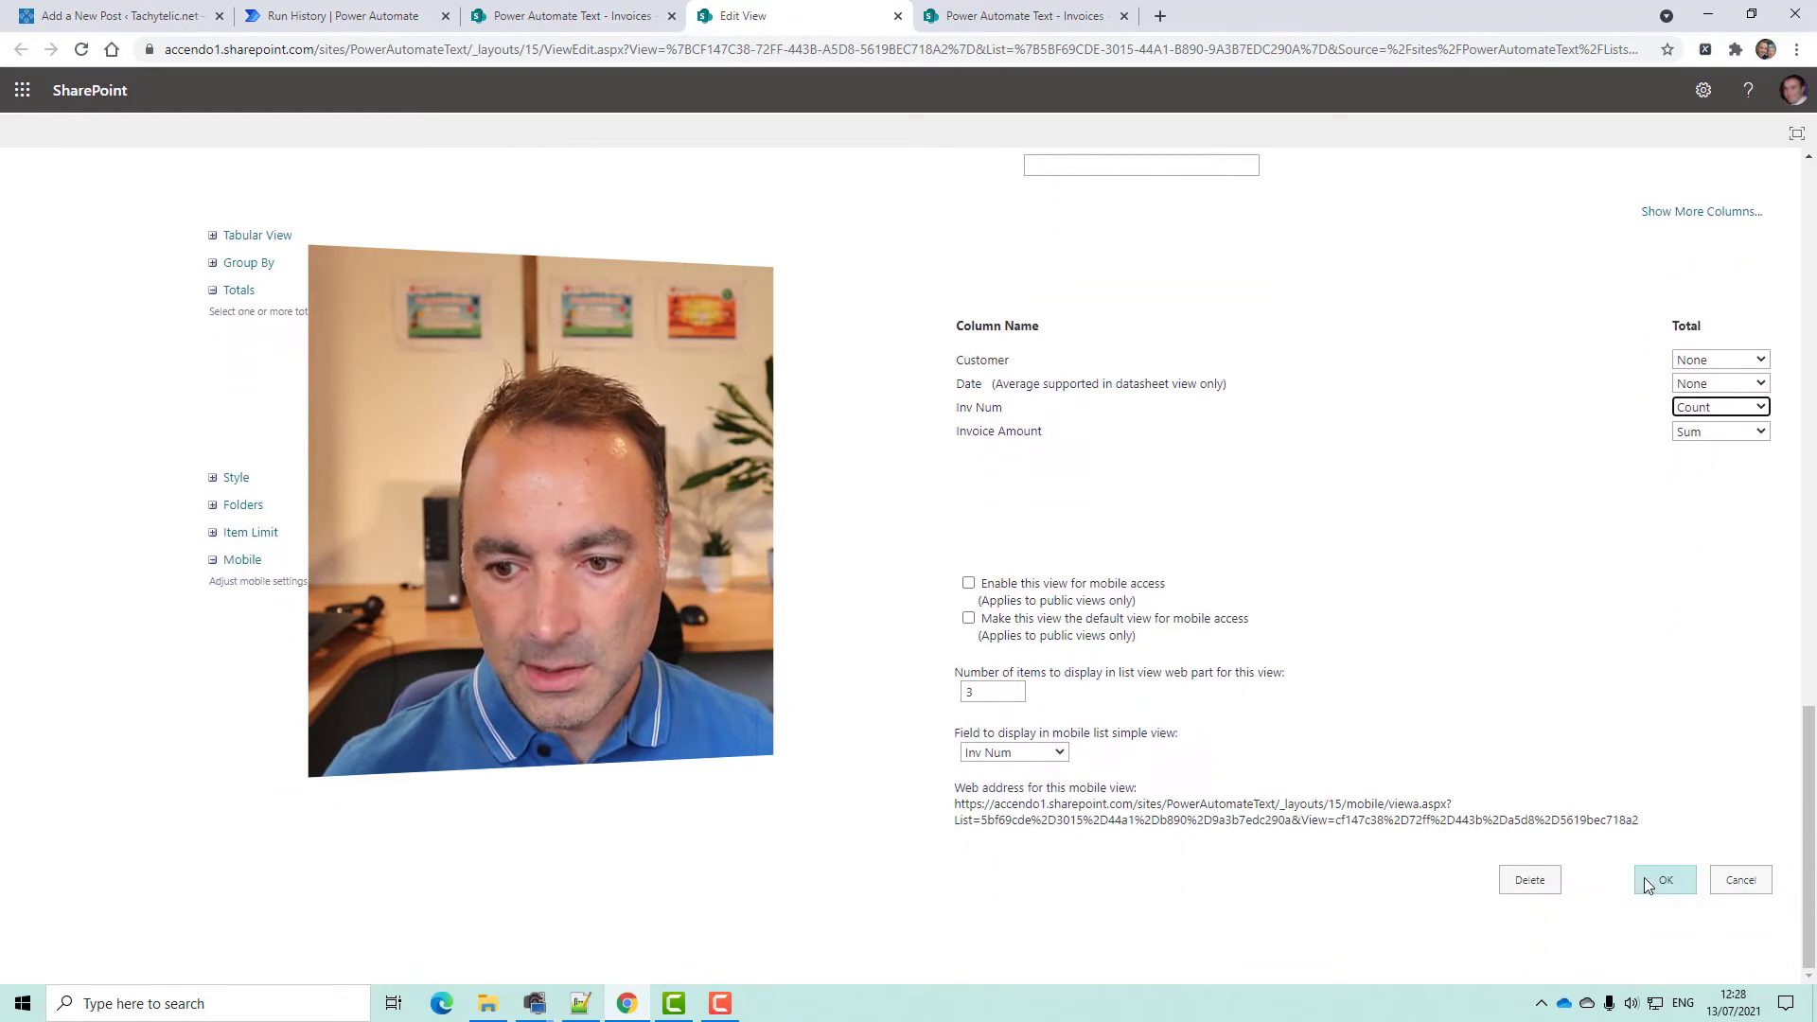
left_click(1671, 885)
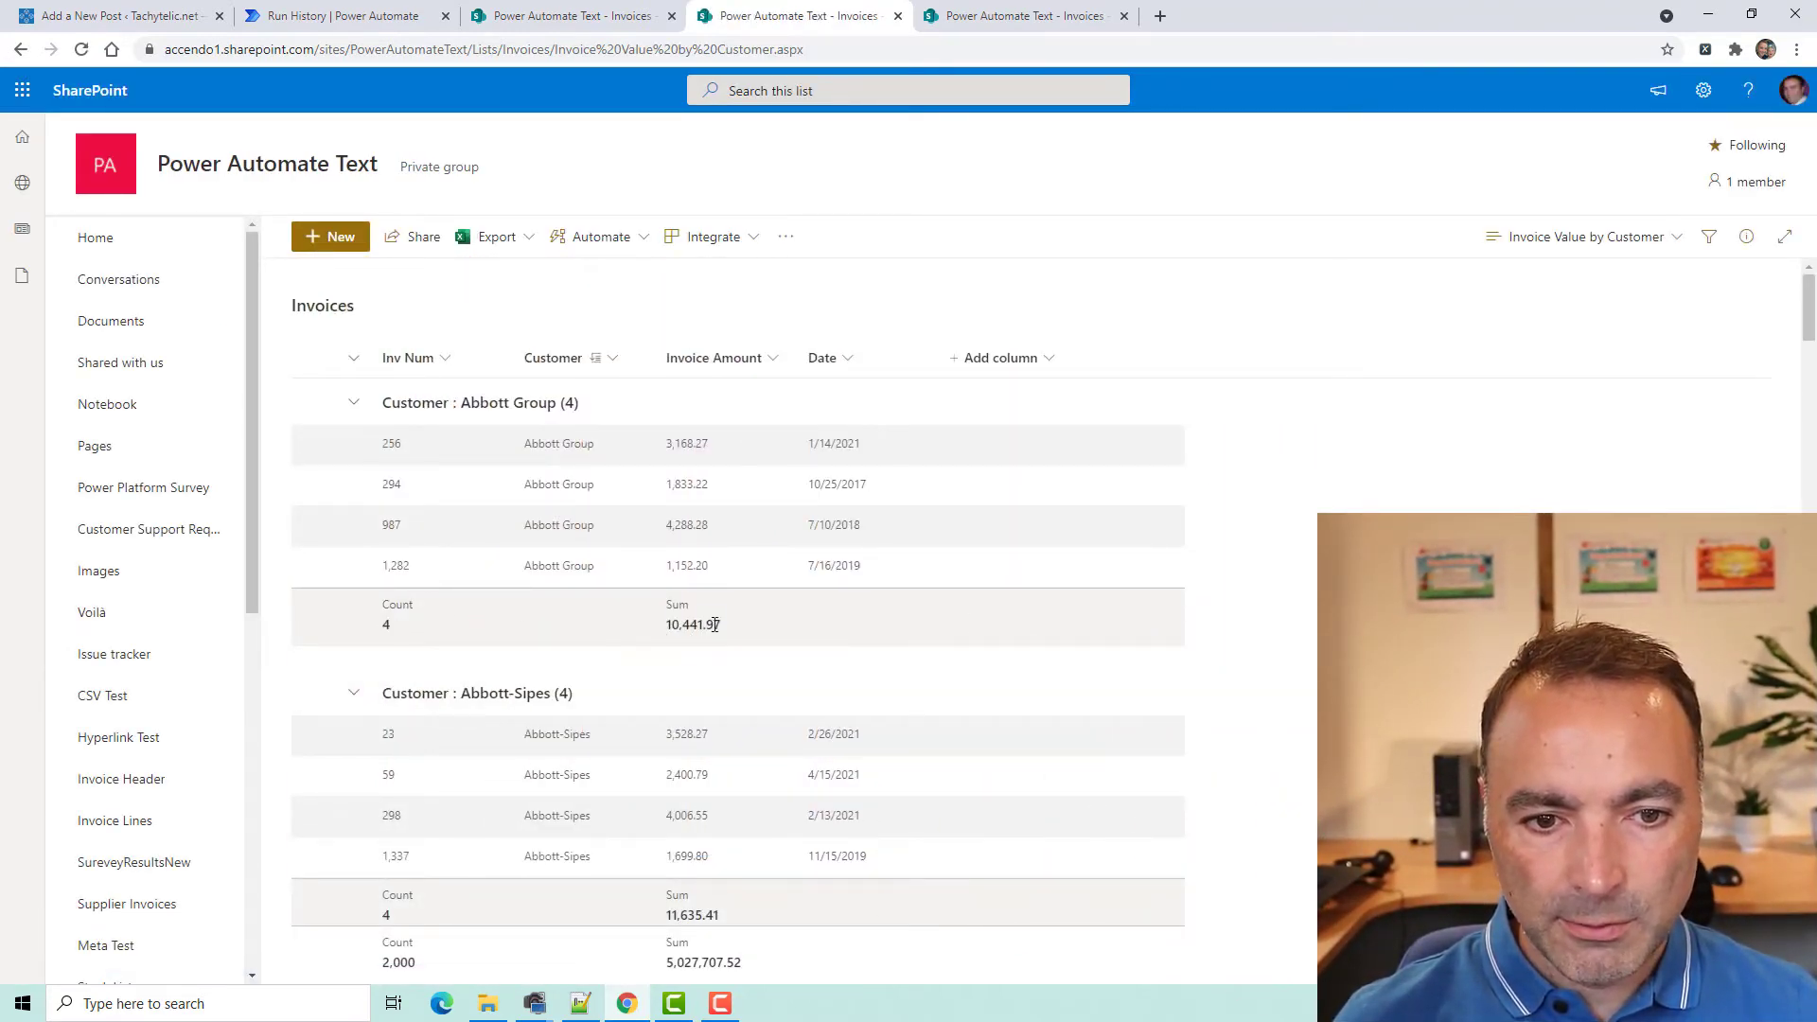
Return to the flow and start a manually triggered test
left_click(350, 16)
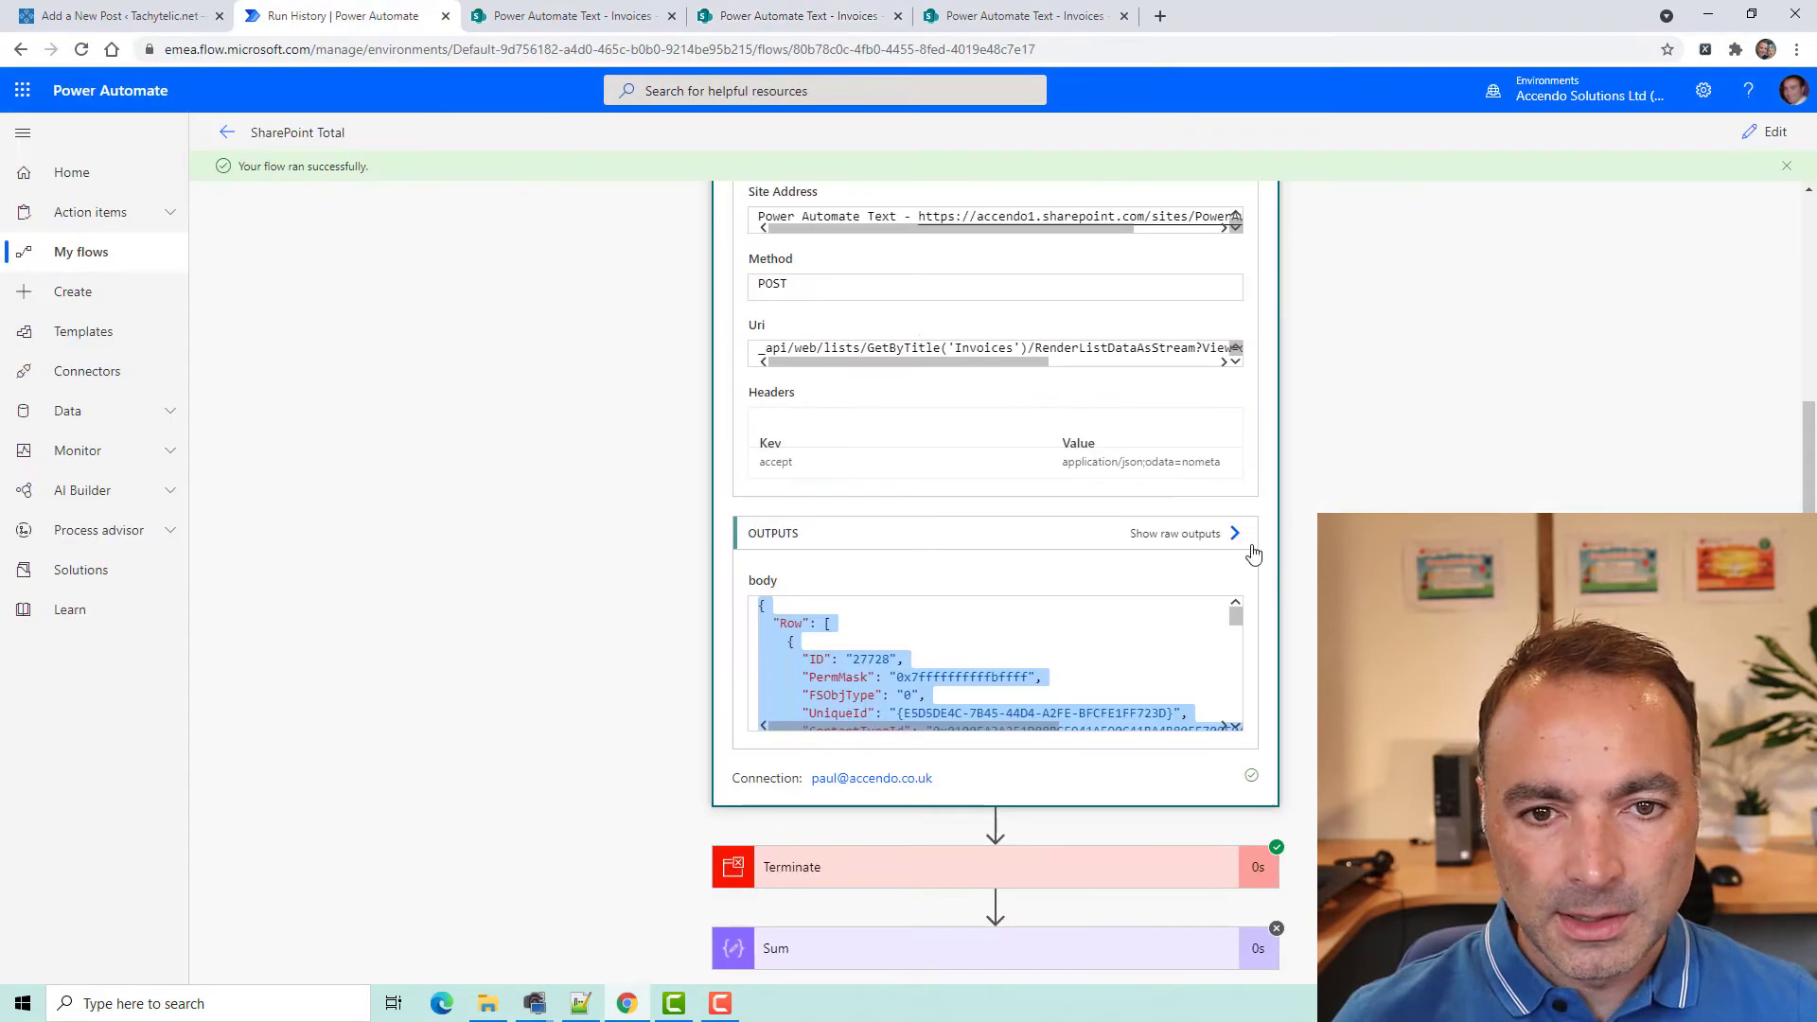
left_click(1765, 138)
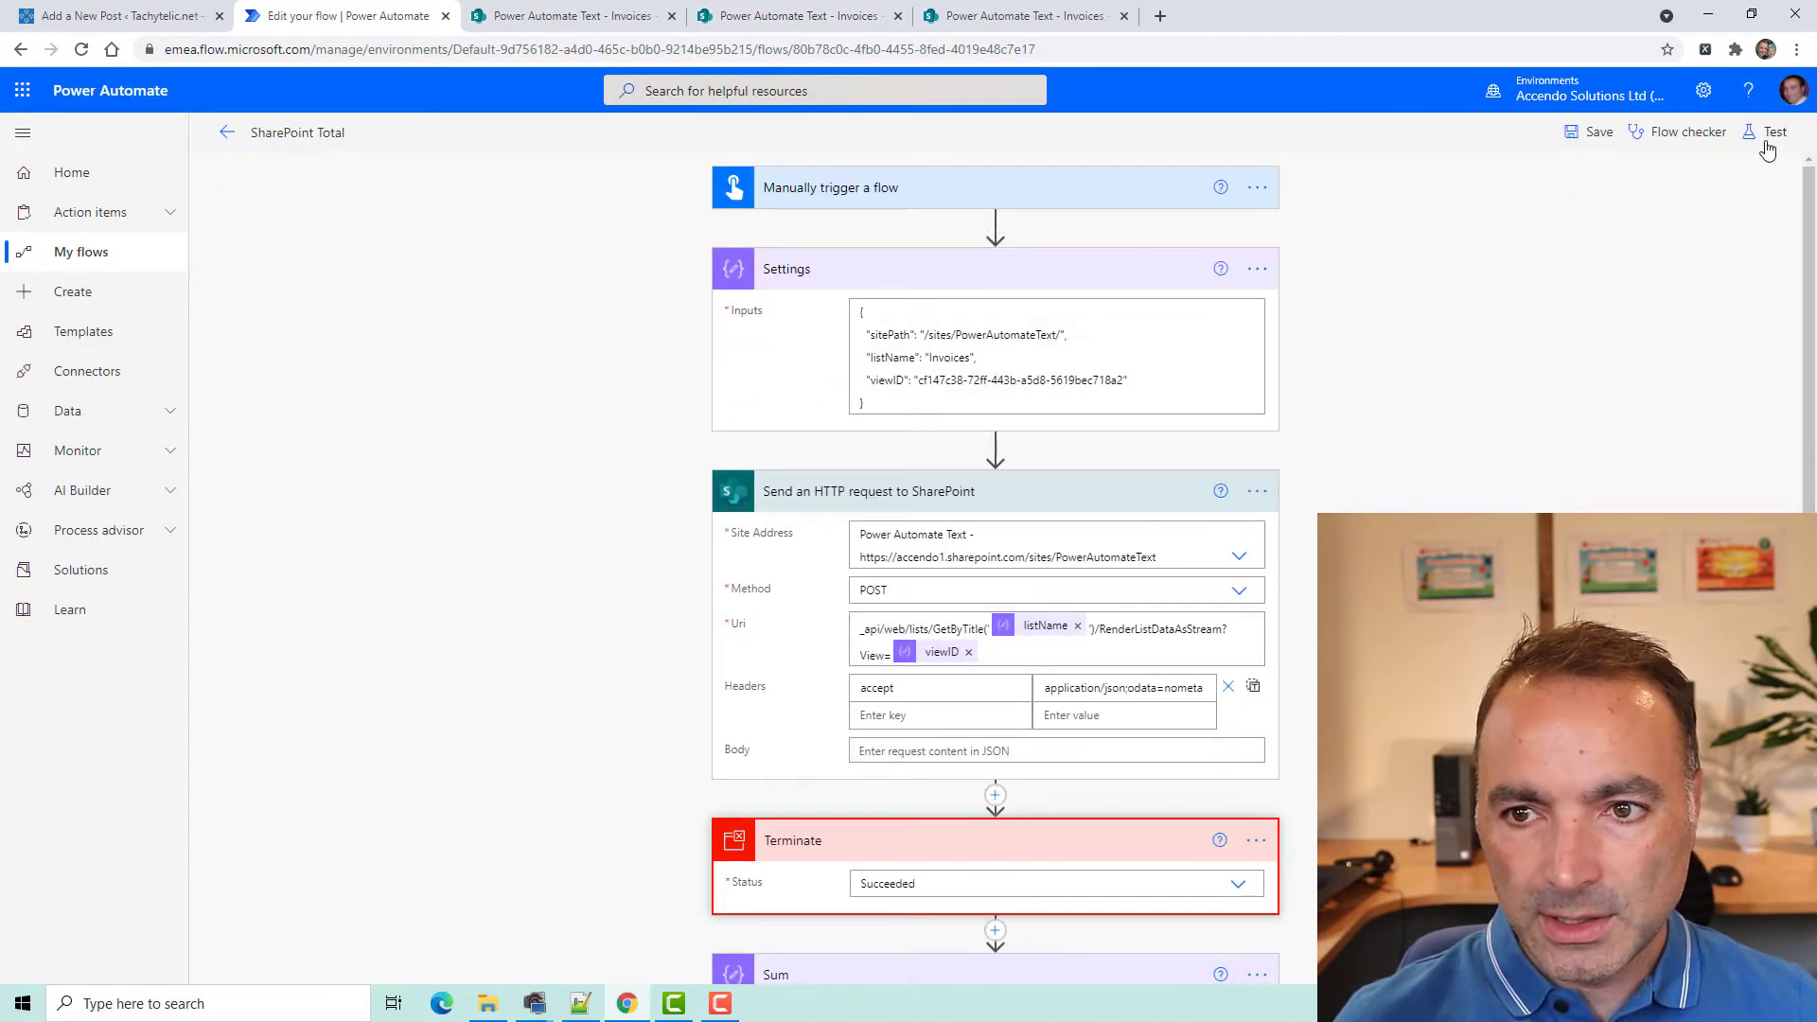
left_click(1769, 135)
left_click(1538, 984)
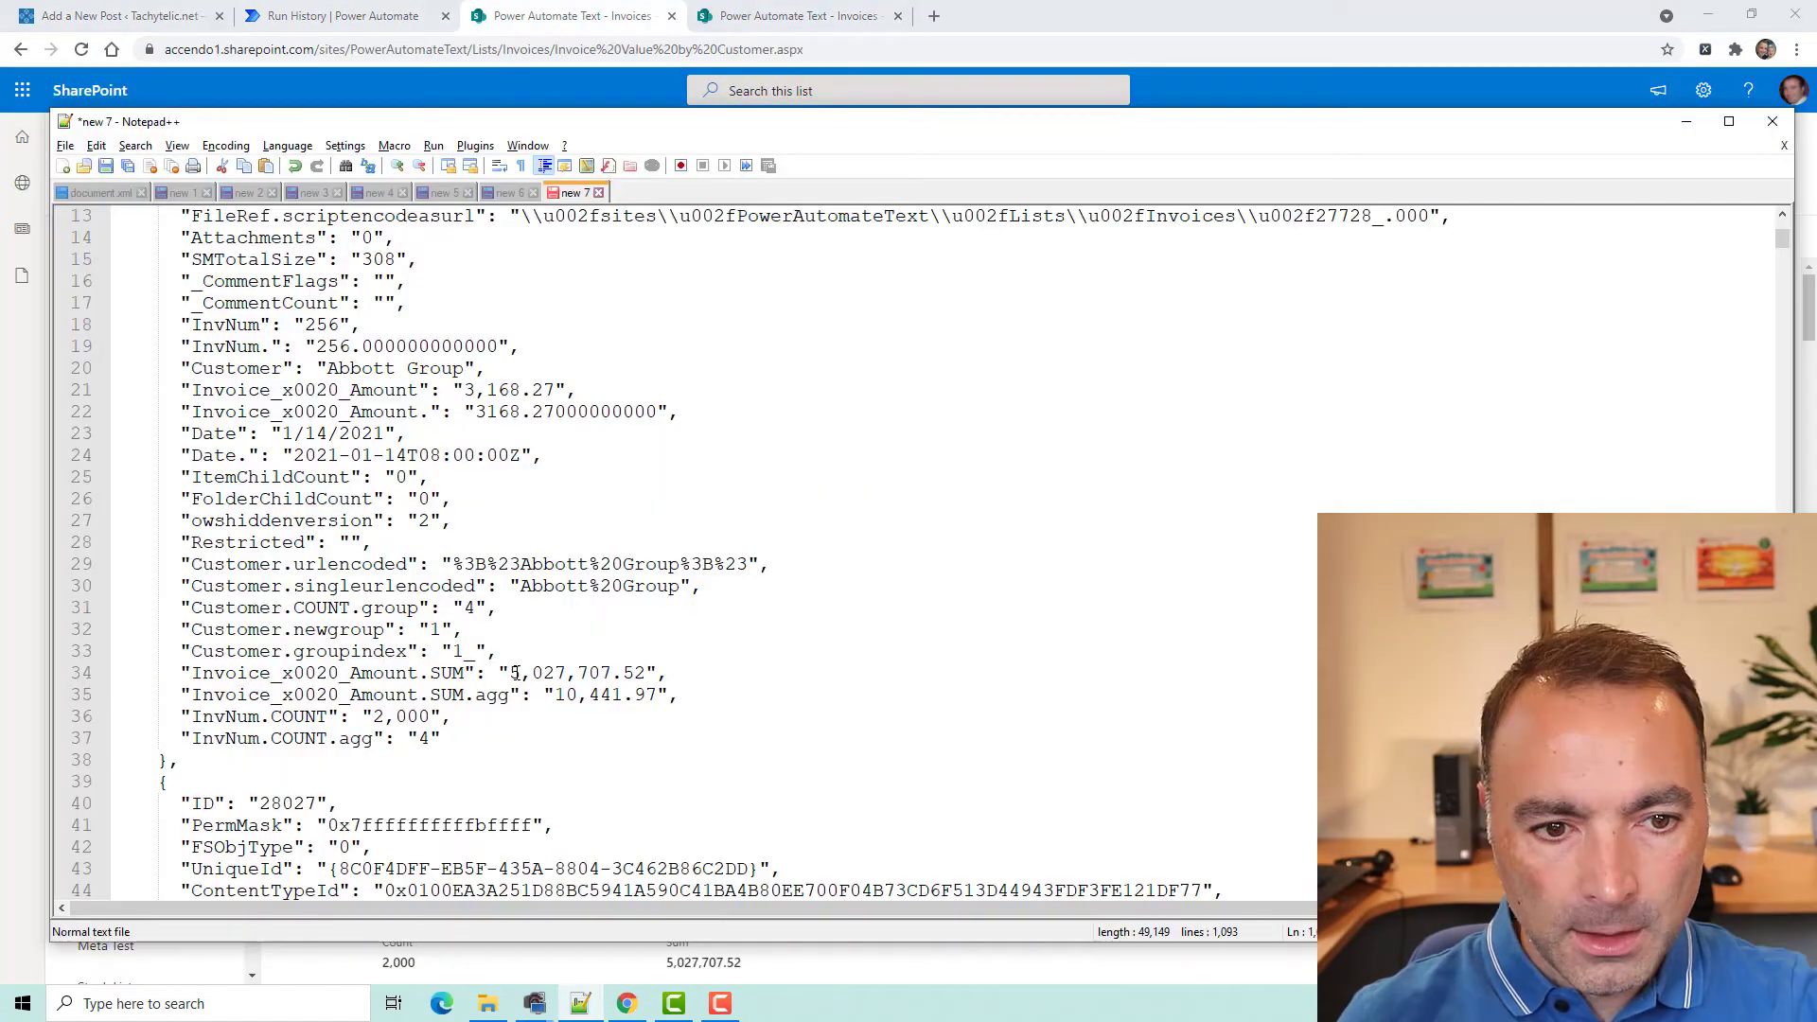
Compare the JSON's sums 5,027,707.52 and 10,441.97 and count 2,000 against the SharePoint list
left_click_drag(520, 672, 659, 672)
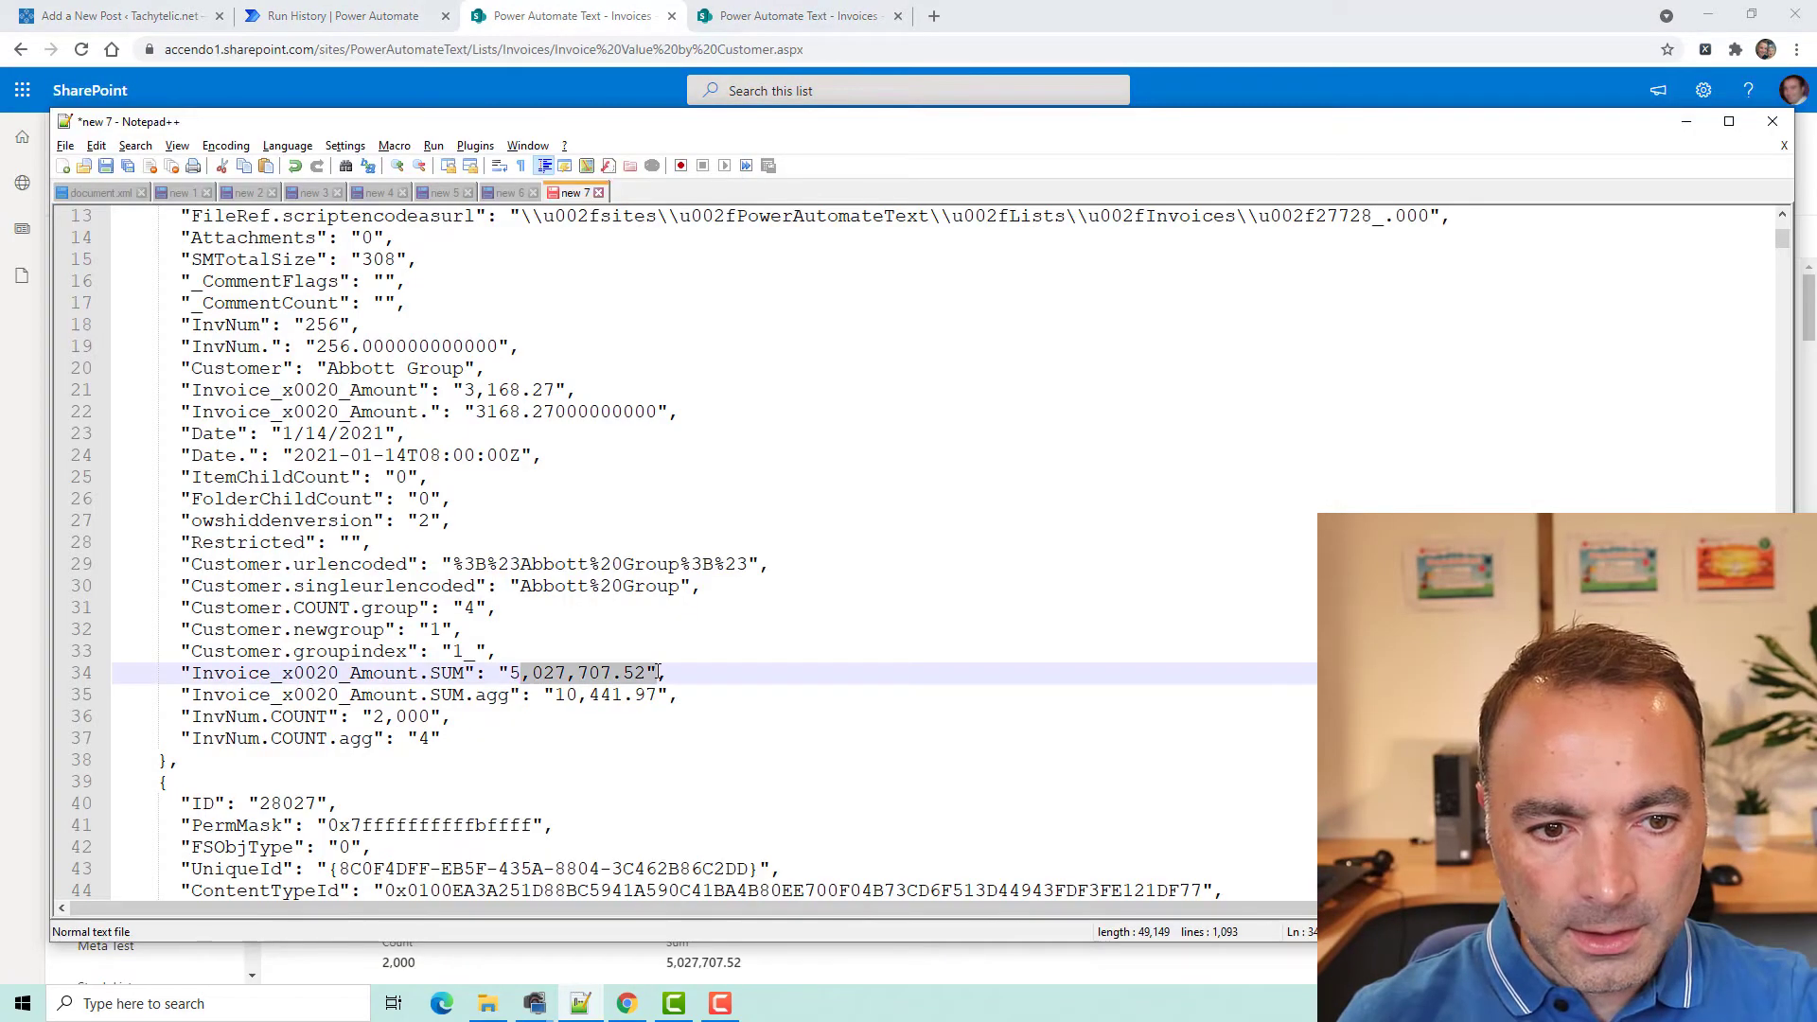
left_click_drag(554, 694, 656, 697)
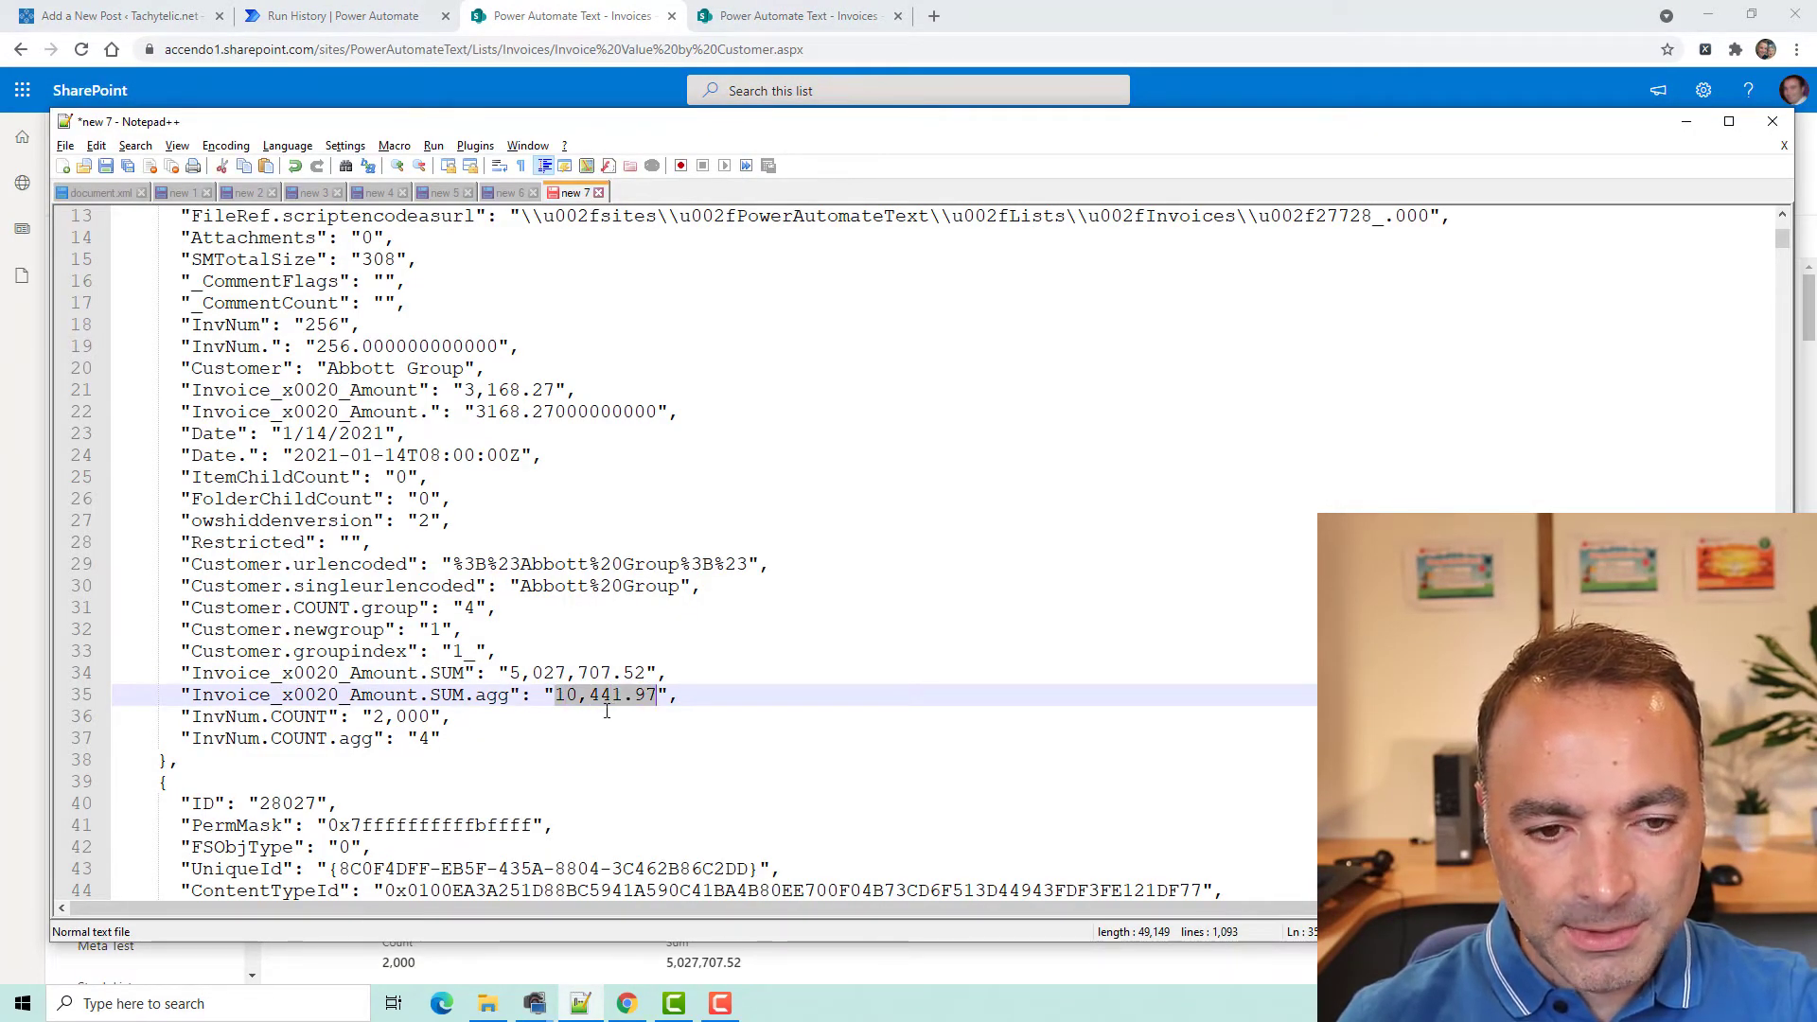
key("alt+Tab")
key("alt+Tab")
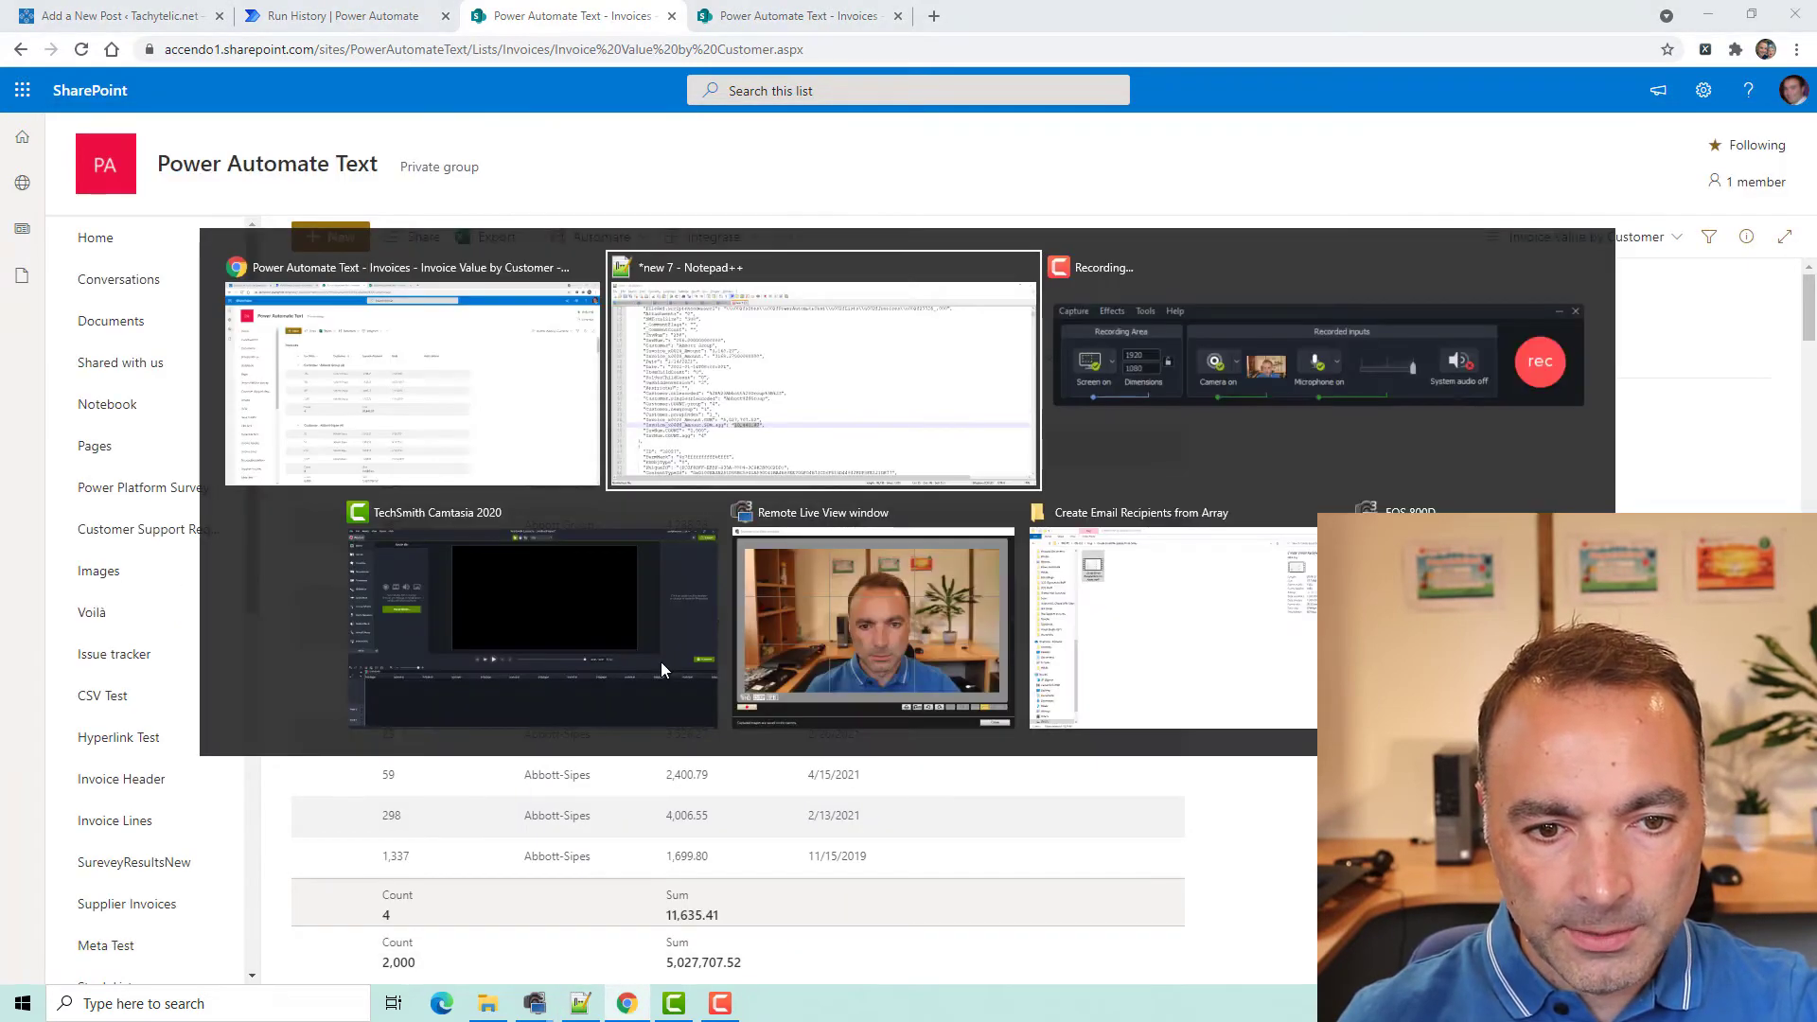
left_click(433, 737)
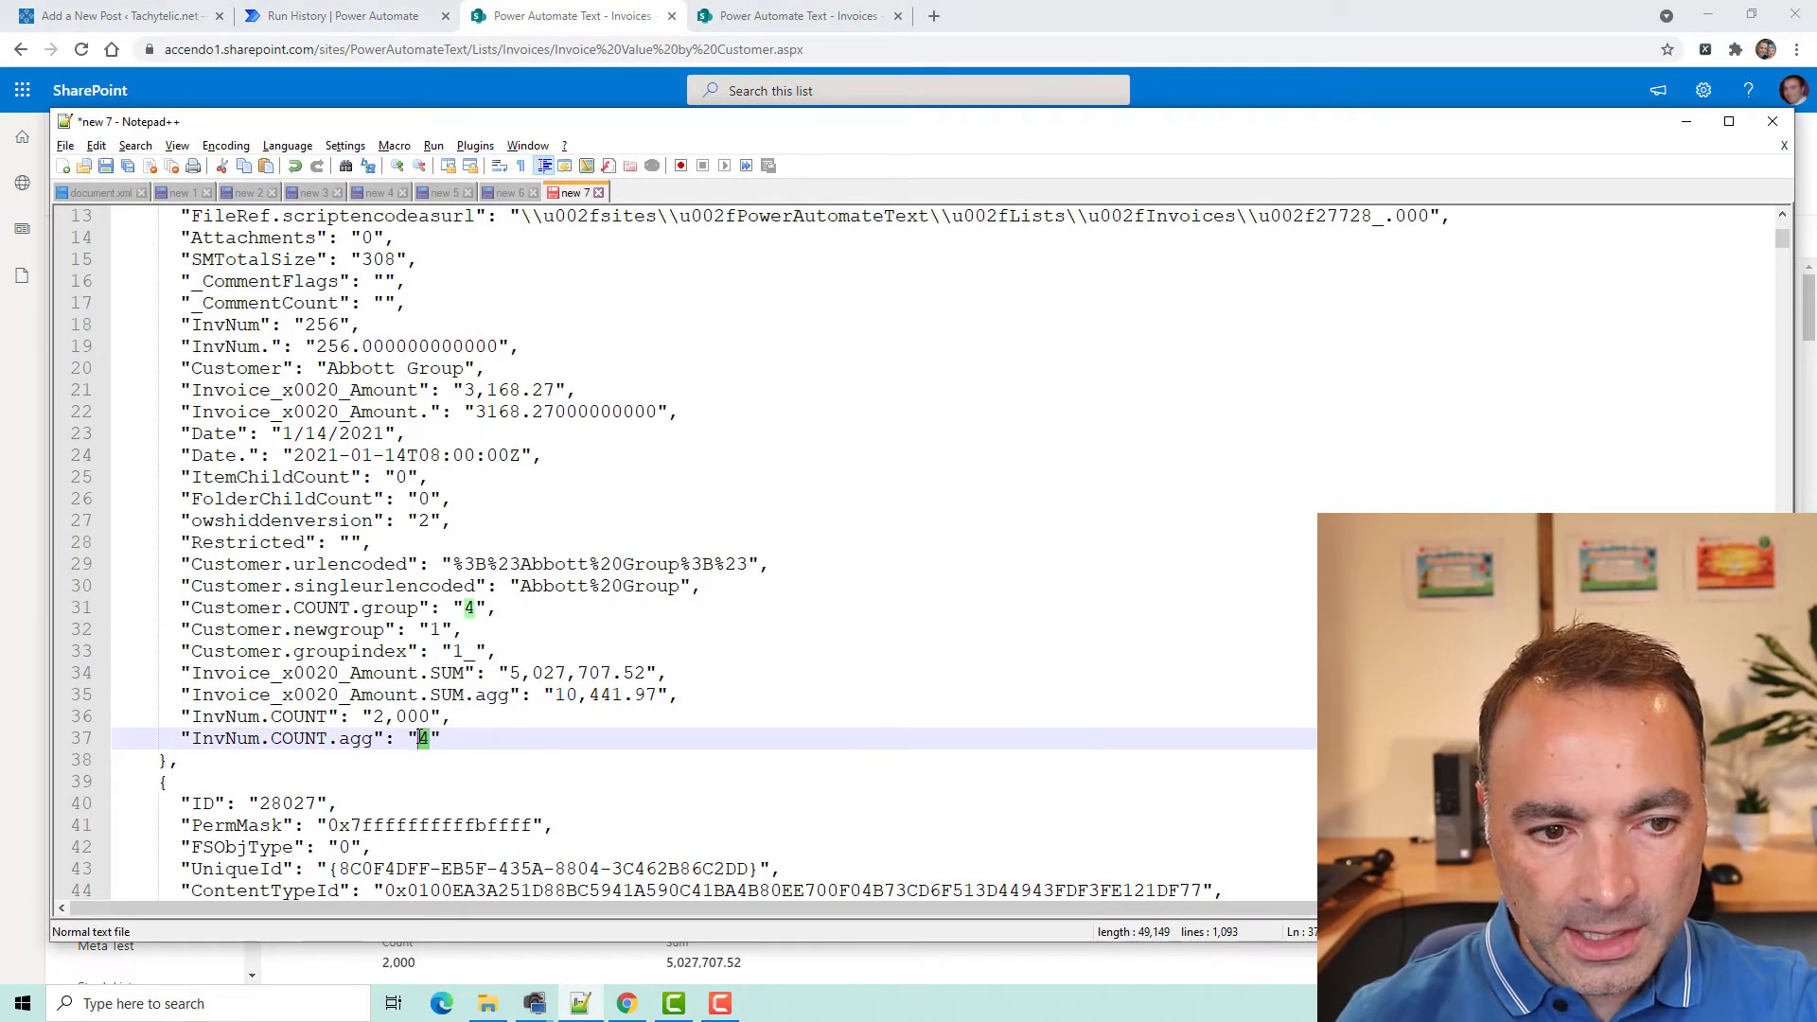
key("alt+Tab")
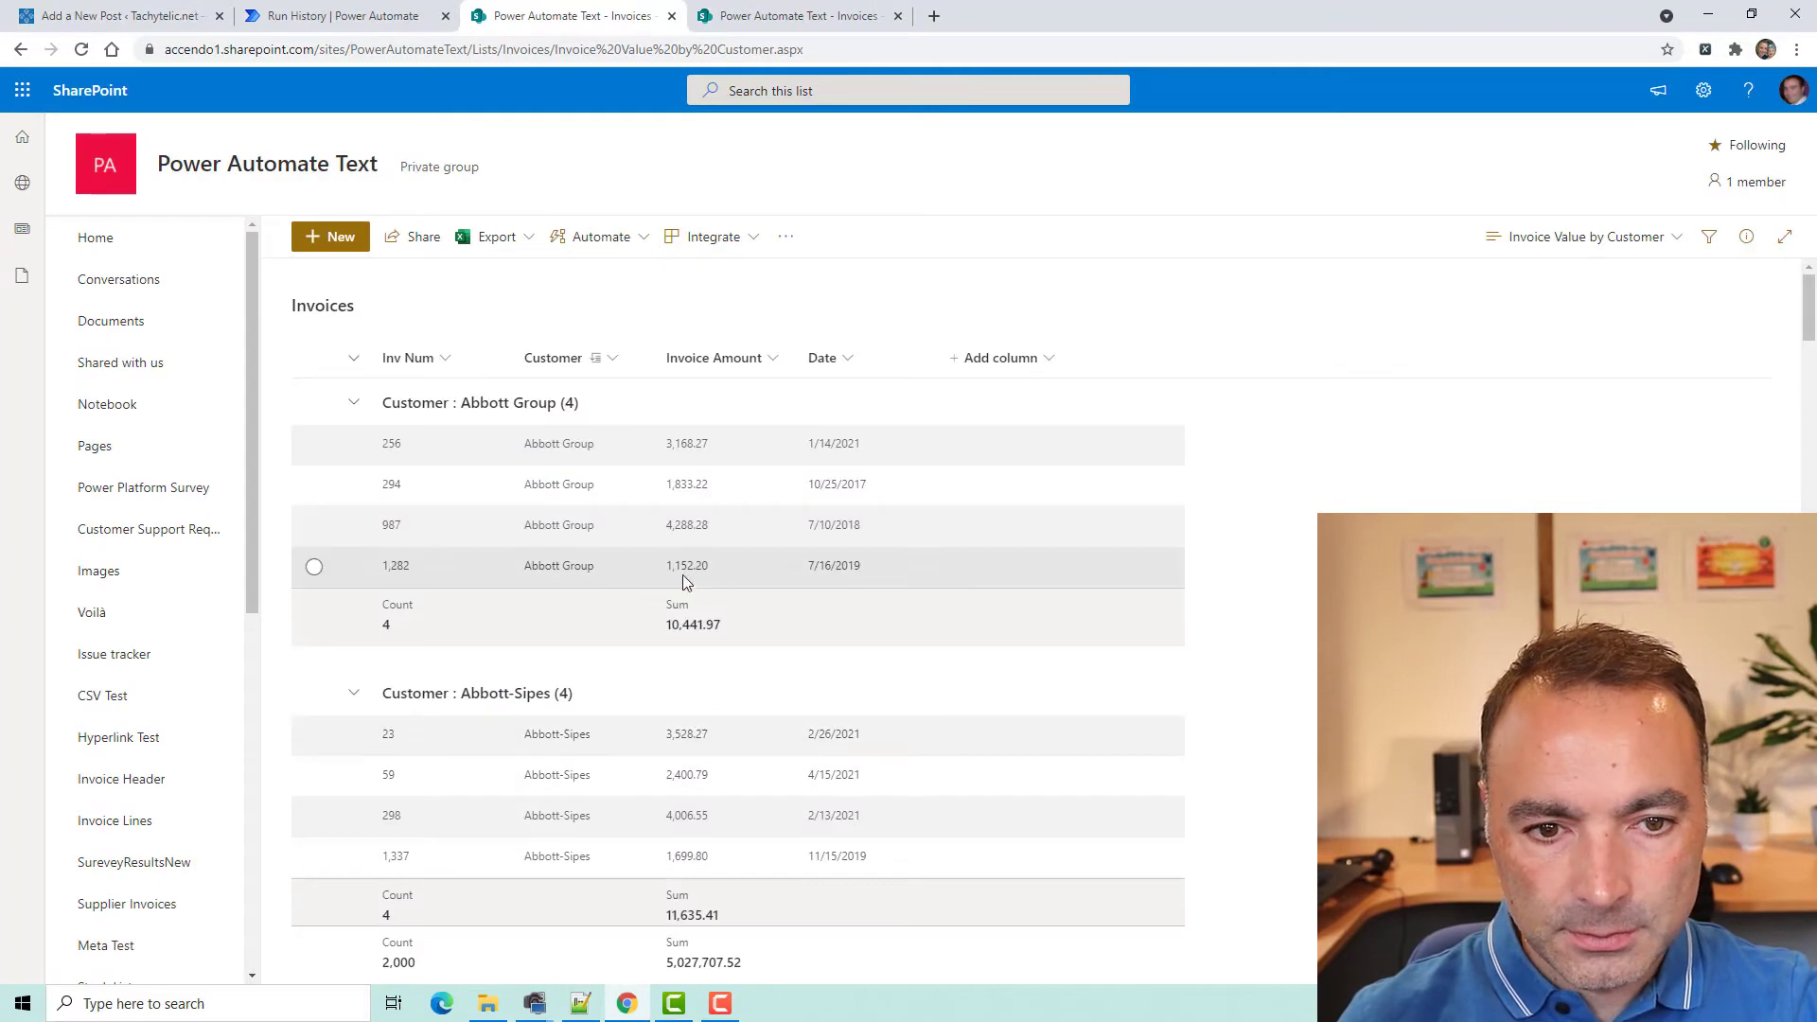
key("alt+Tab")
left_click(282, 717)
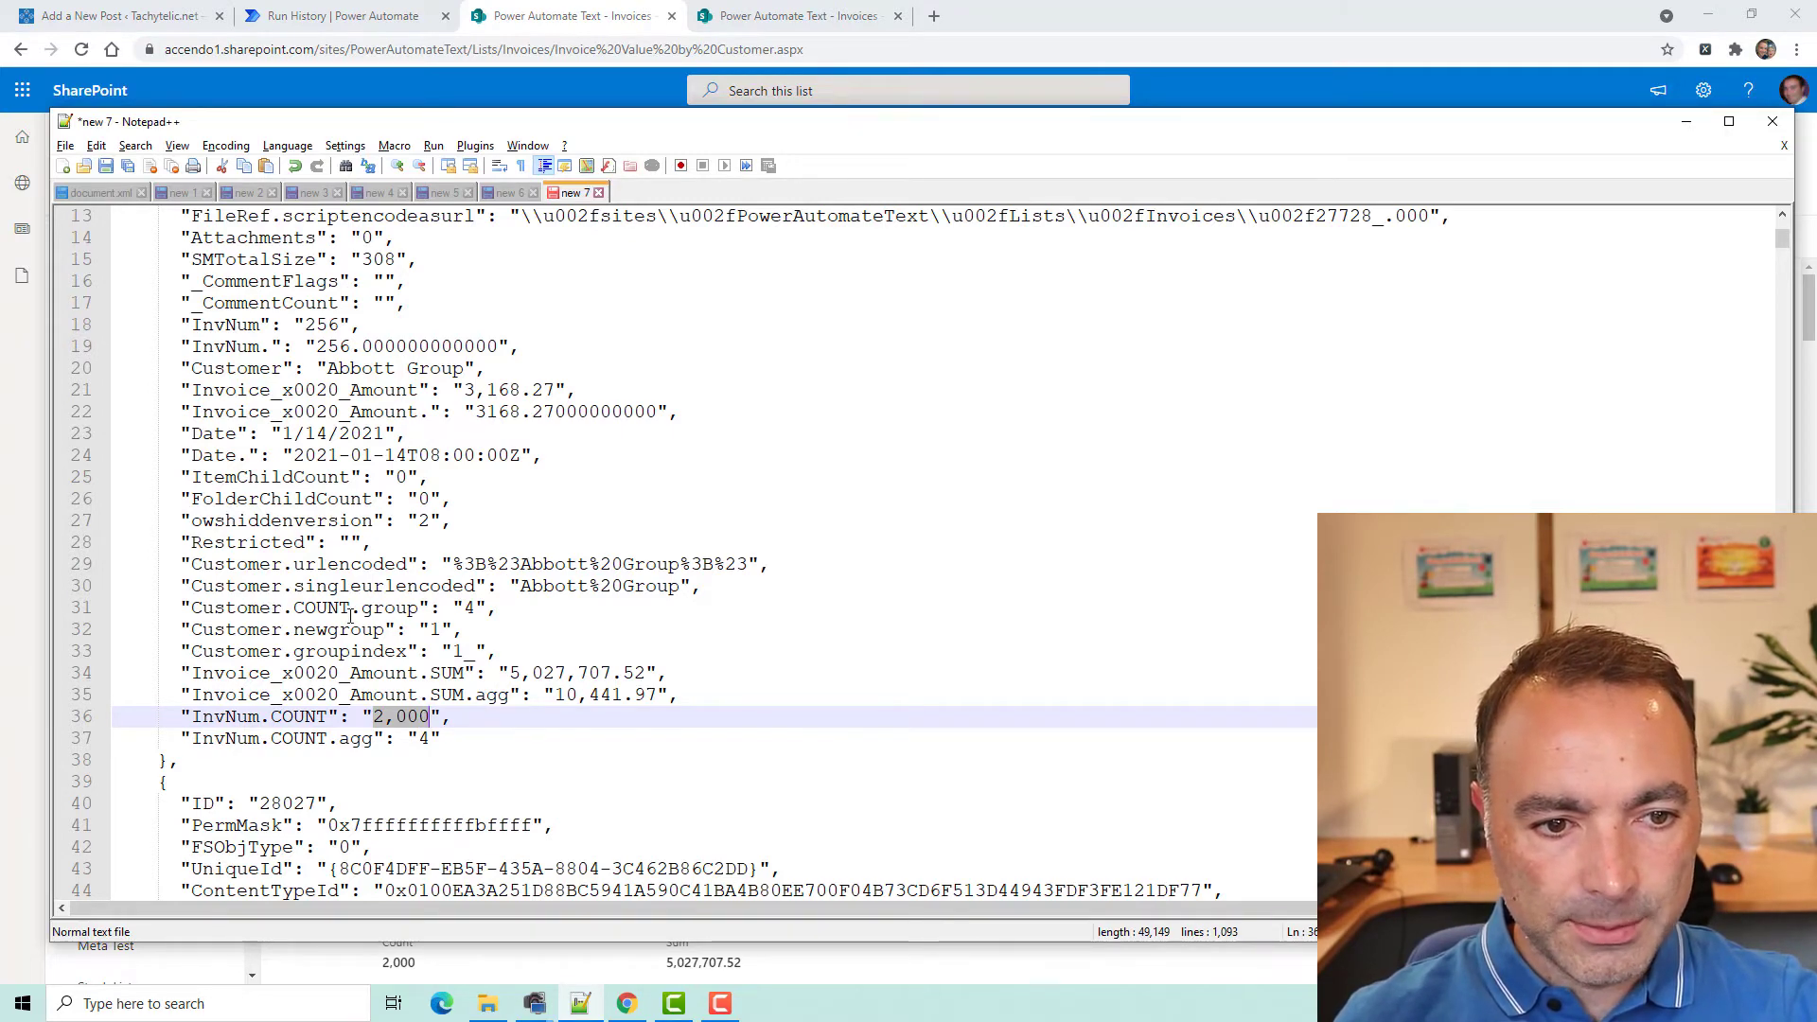
Re-check the overall sum on line 34 and group sum 10,441.97 on line 35
scroll(343, 615, "down", 2)
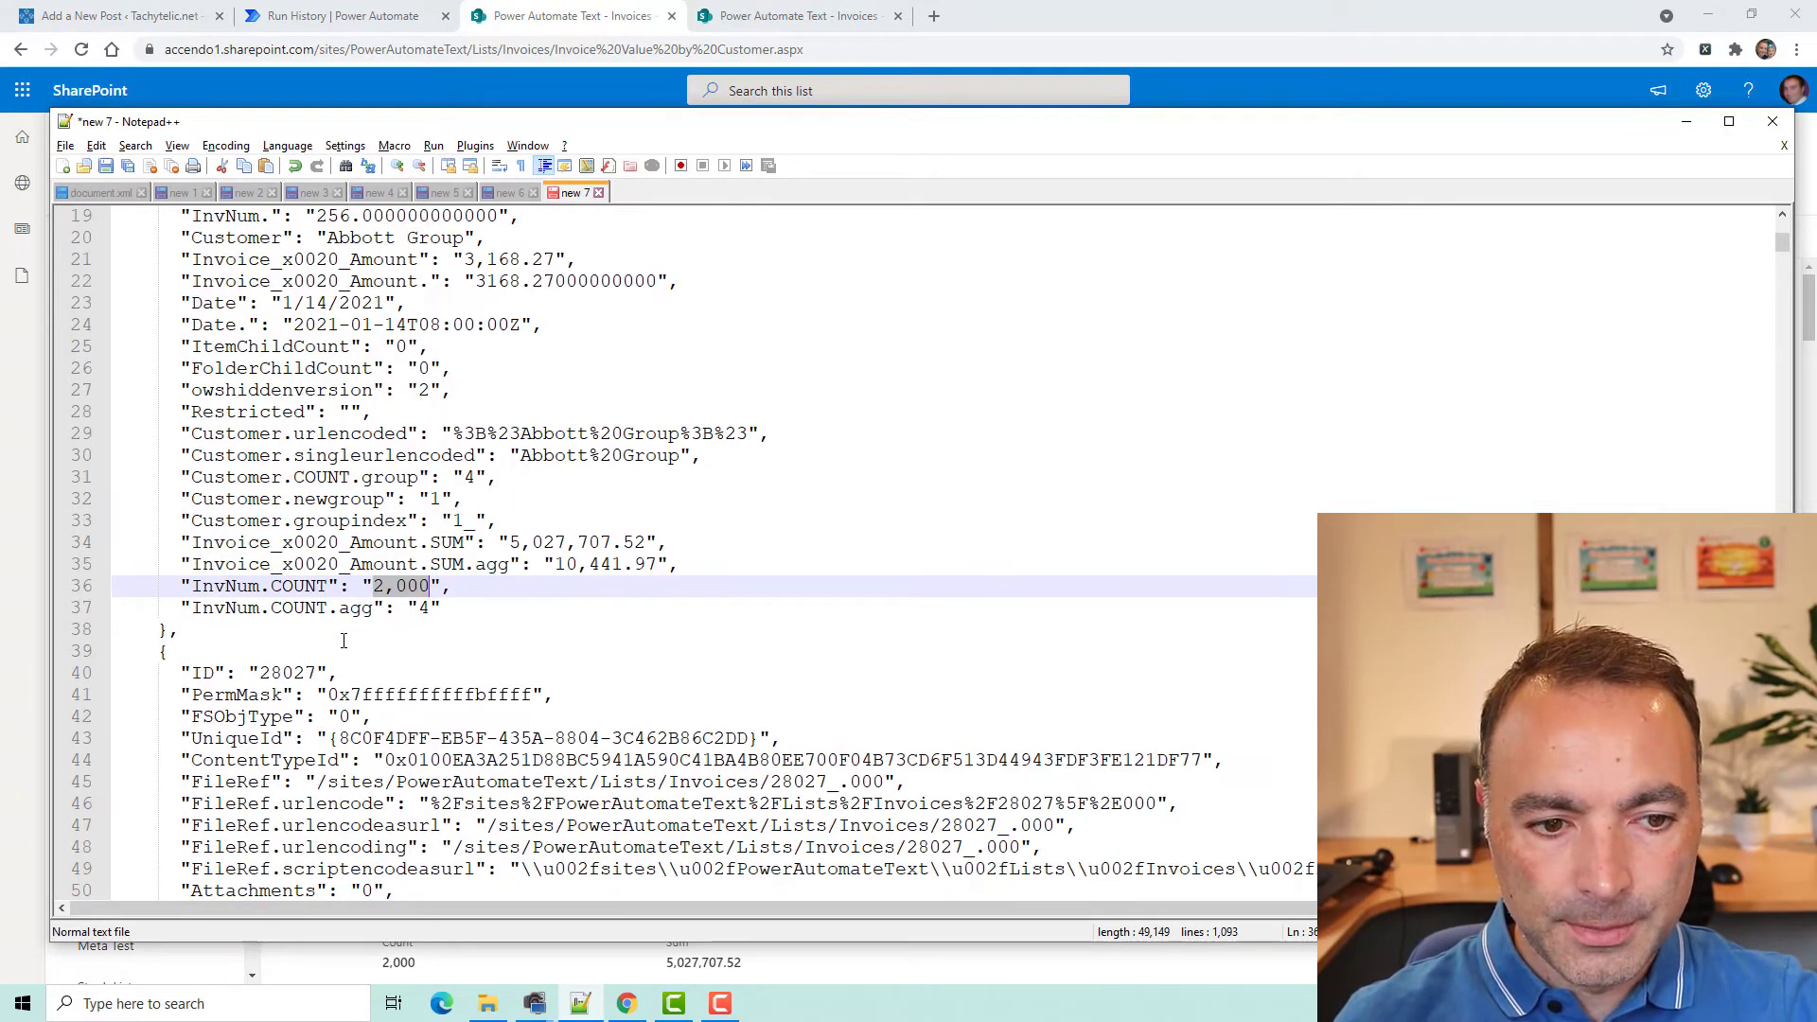
scroll(520, 643, "up", 1)
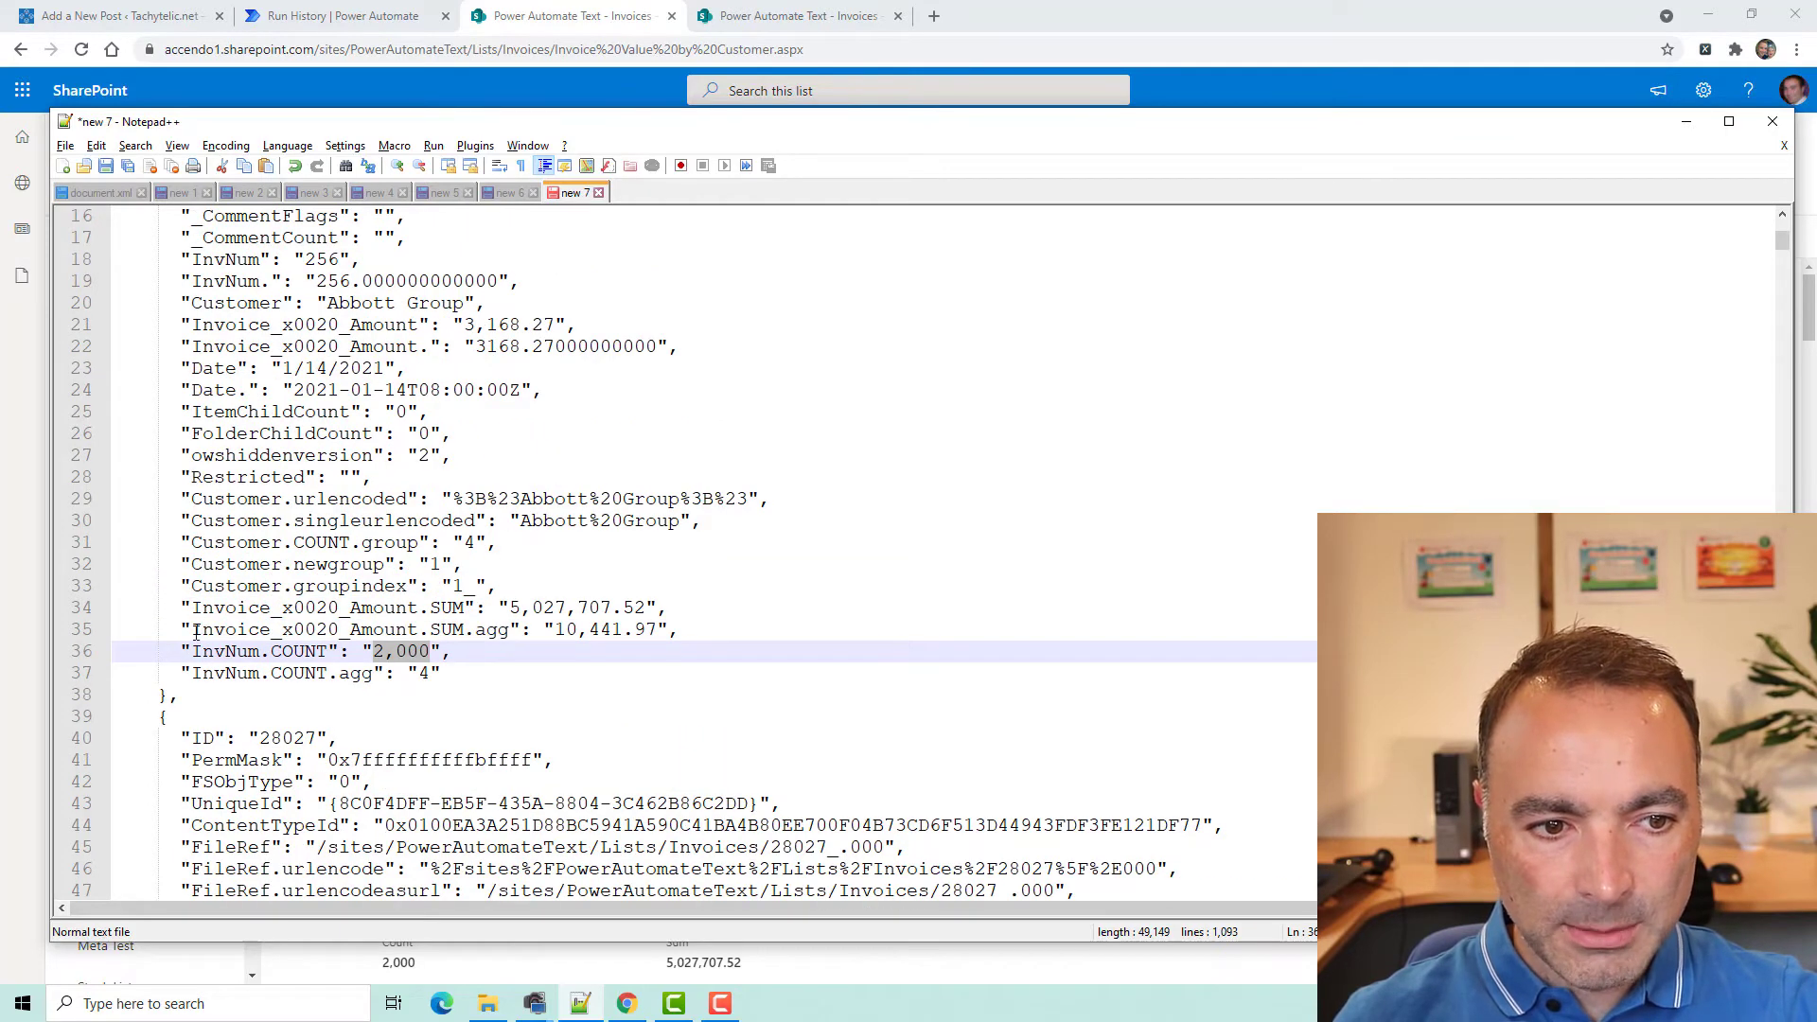
scroll(263, 628, "up", 5)
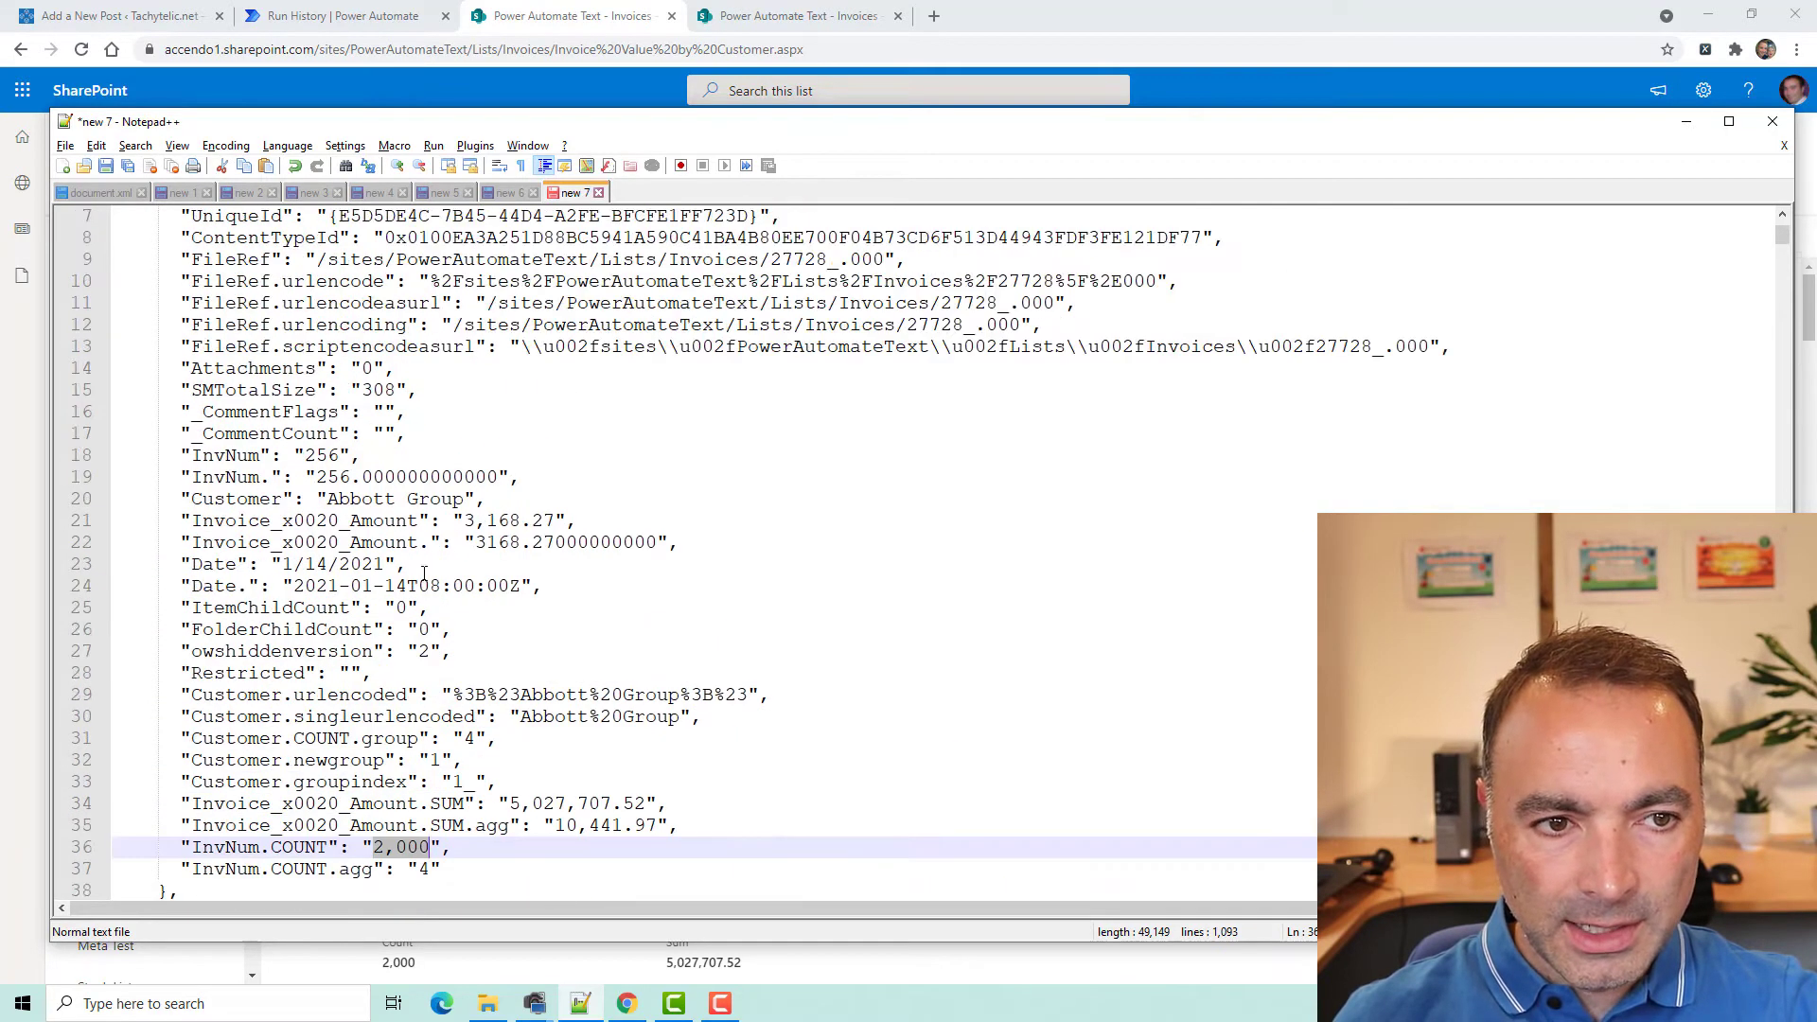
scroll(281, 500, "down", 6)
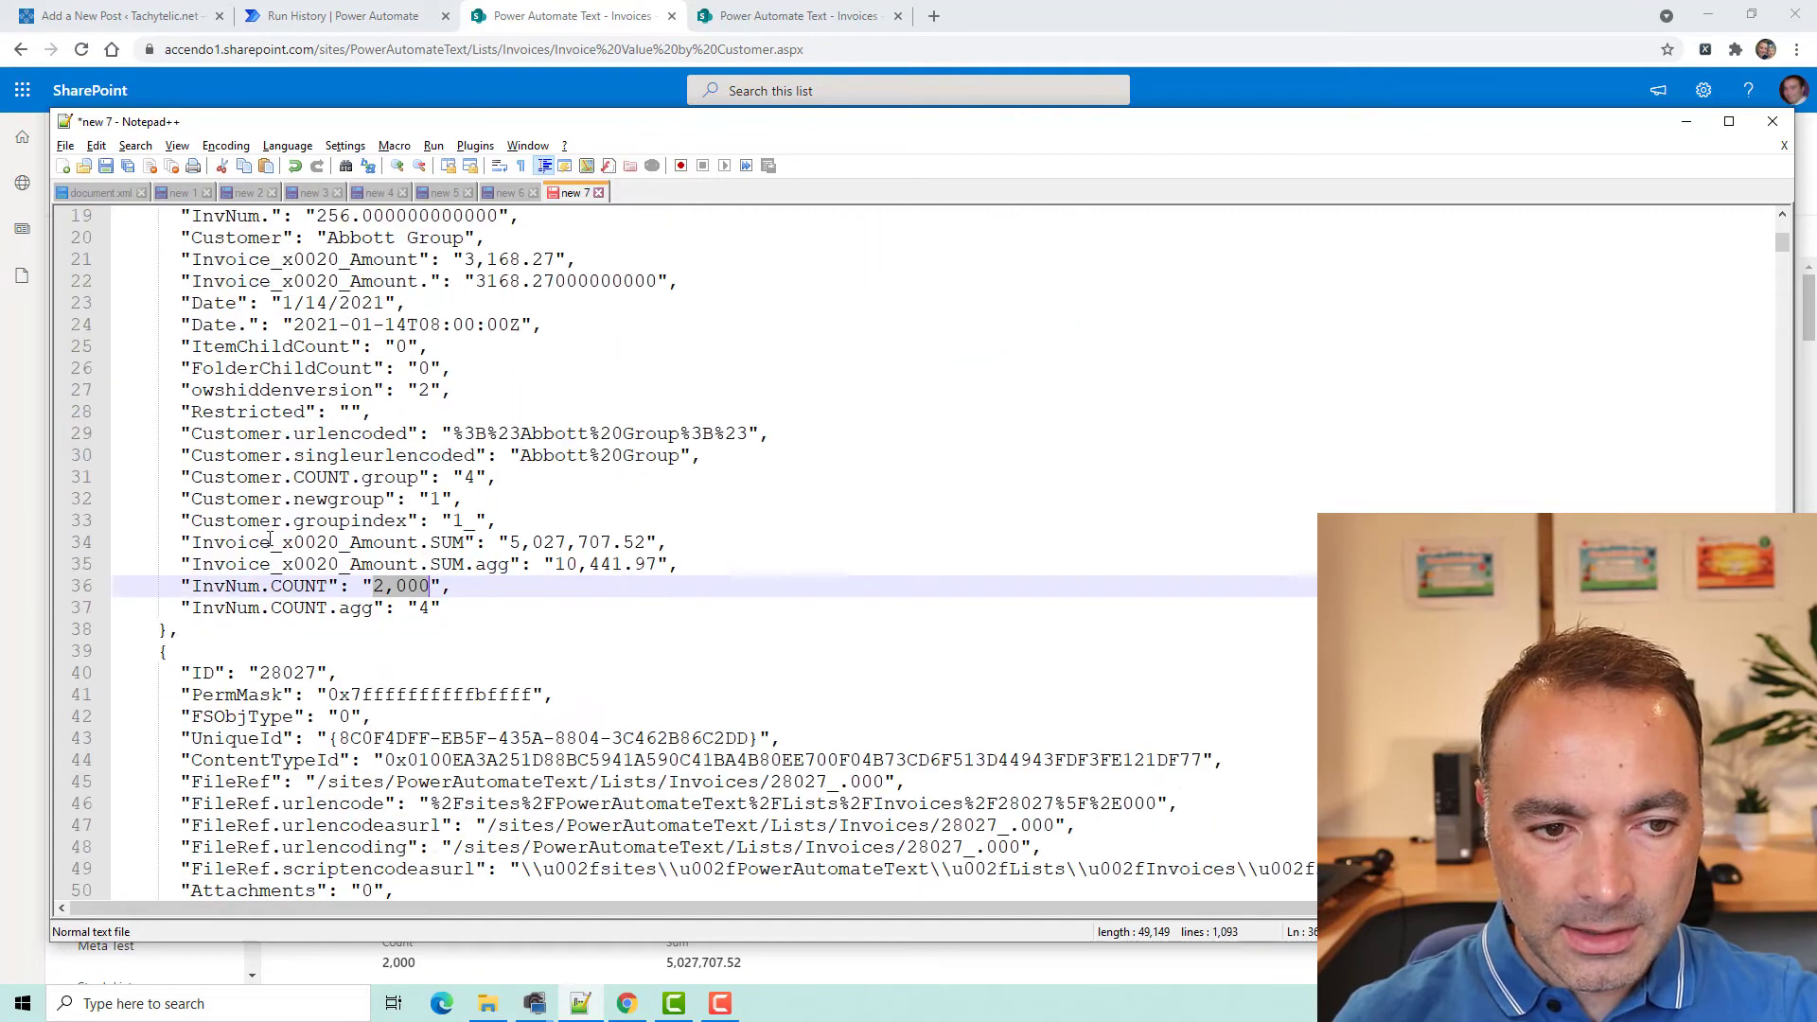
scroll(256, 547, "up", 4)
scroll(257, 547, "up", 2)
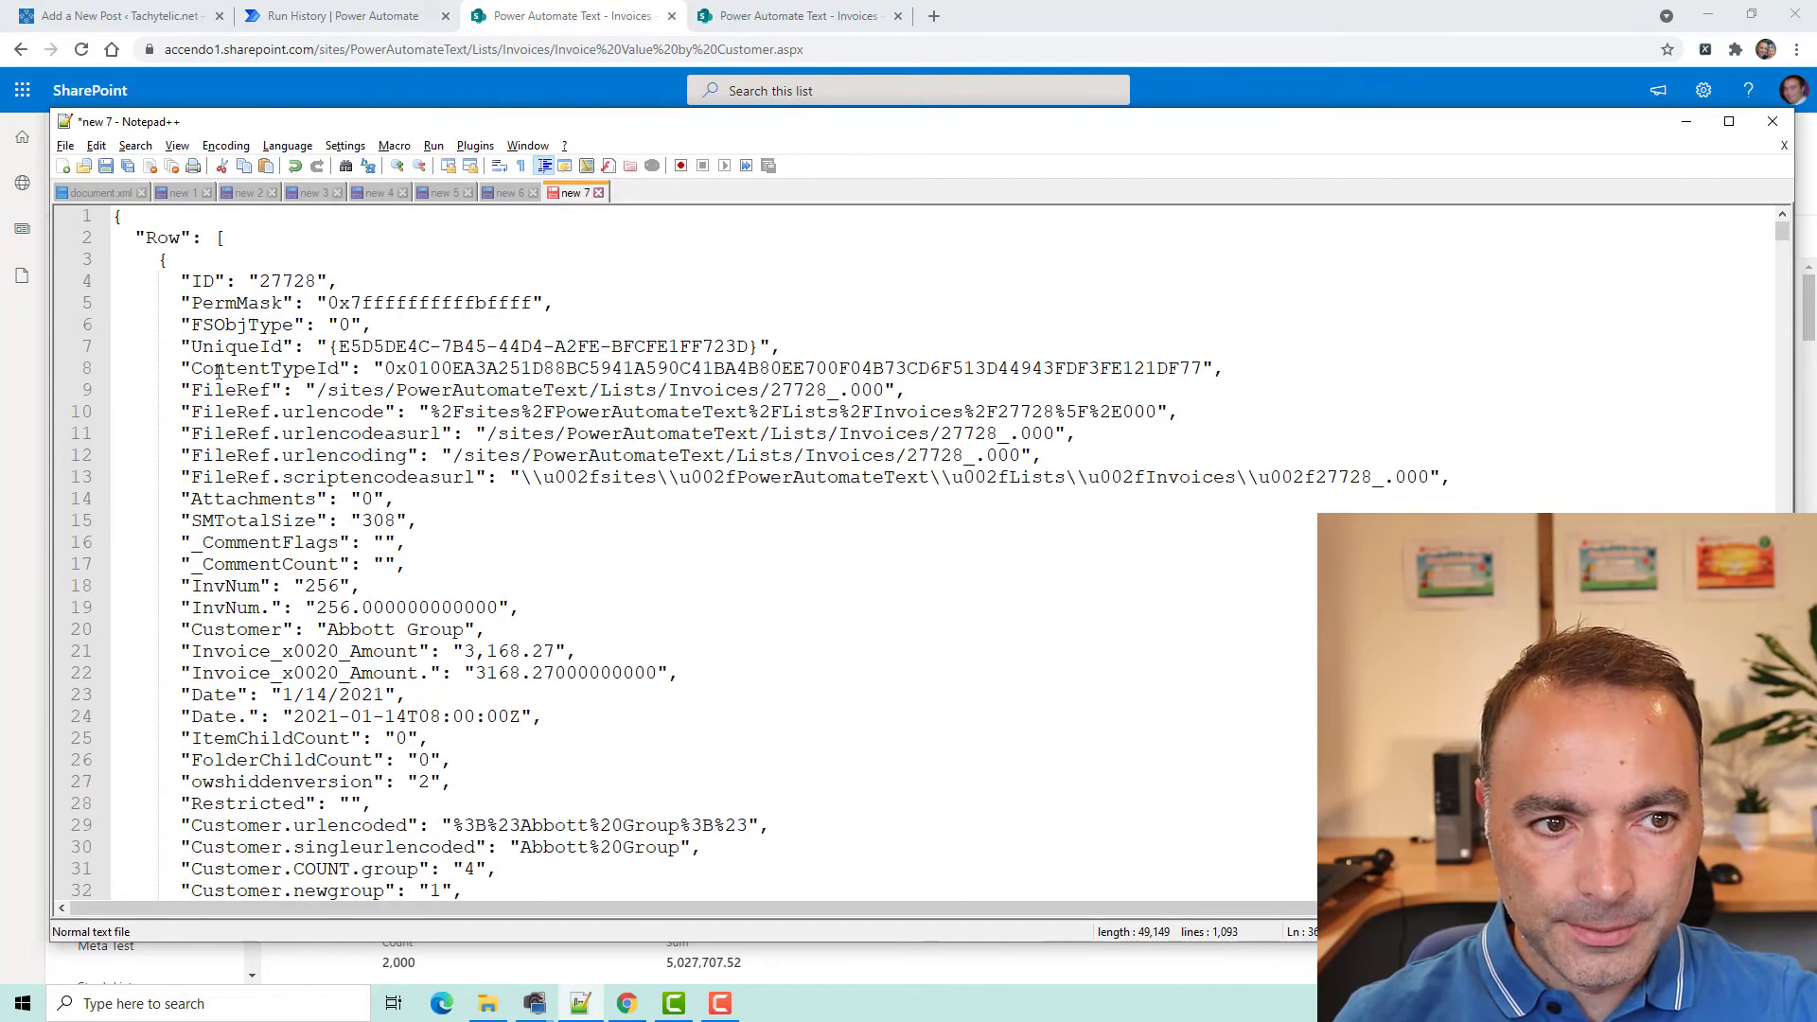
scroll(286, 652, "down", 3)
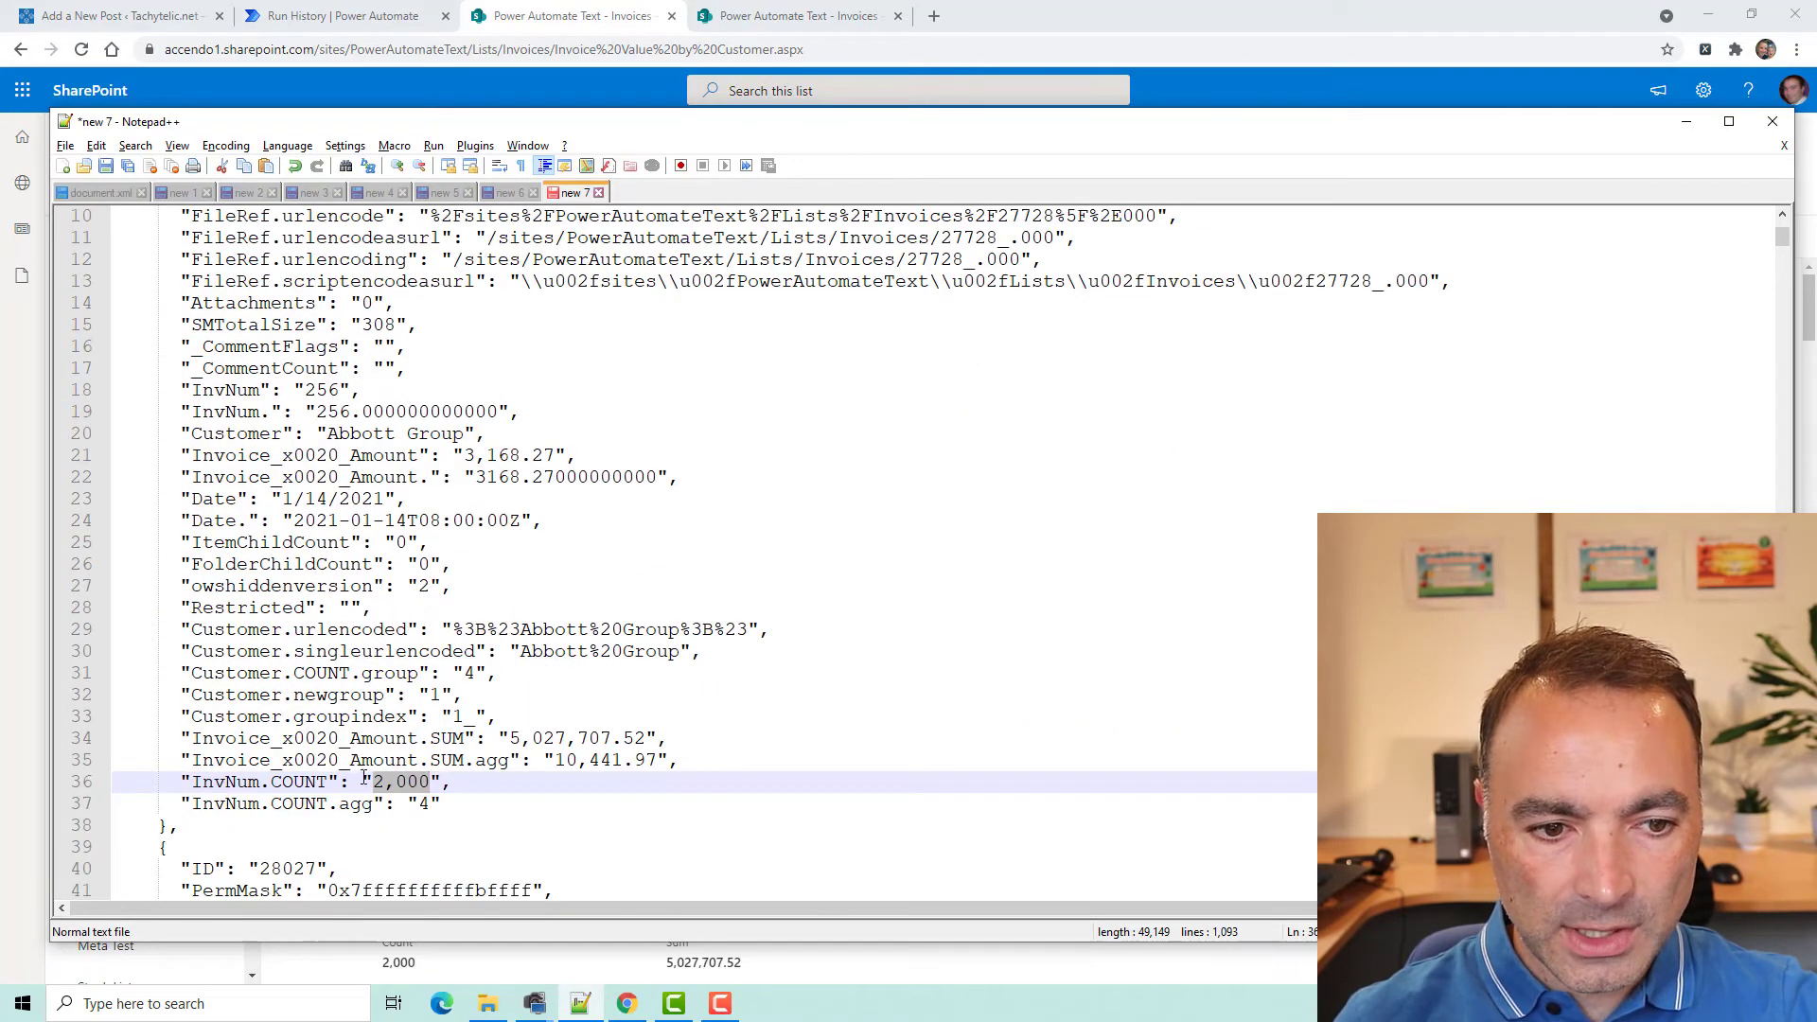
left_click(364, 781)
left_click_drag(508, 738, 645, 766)
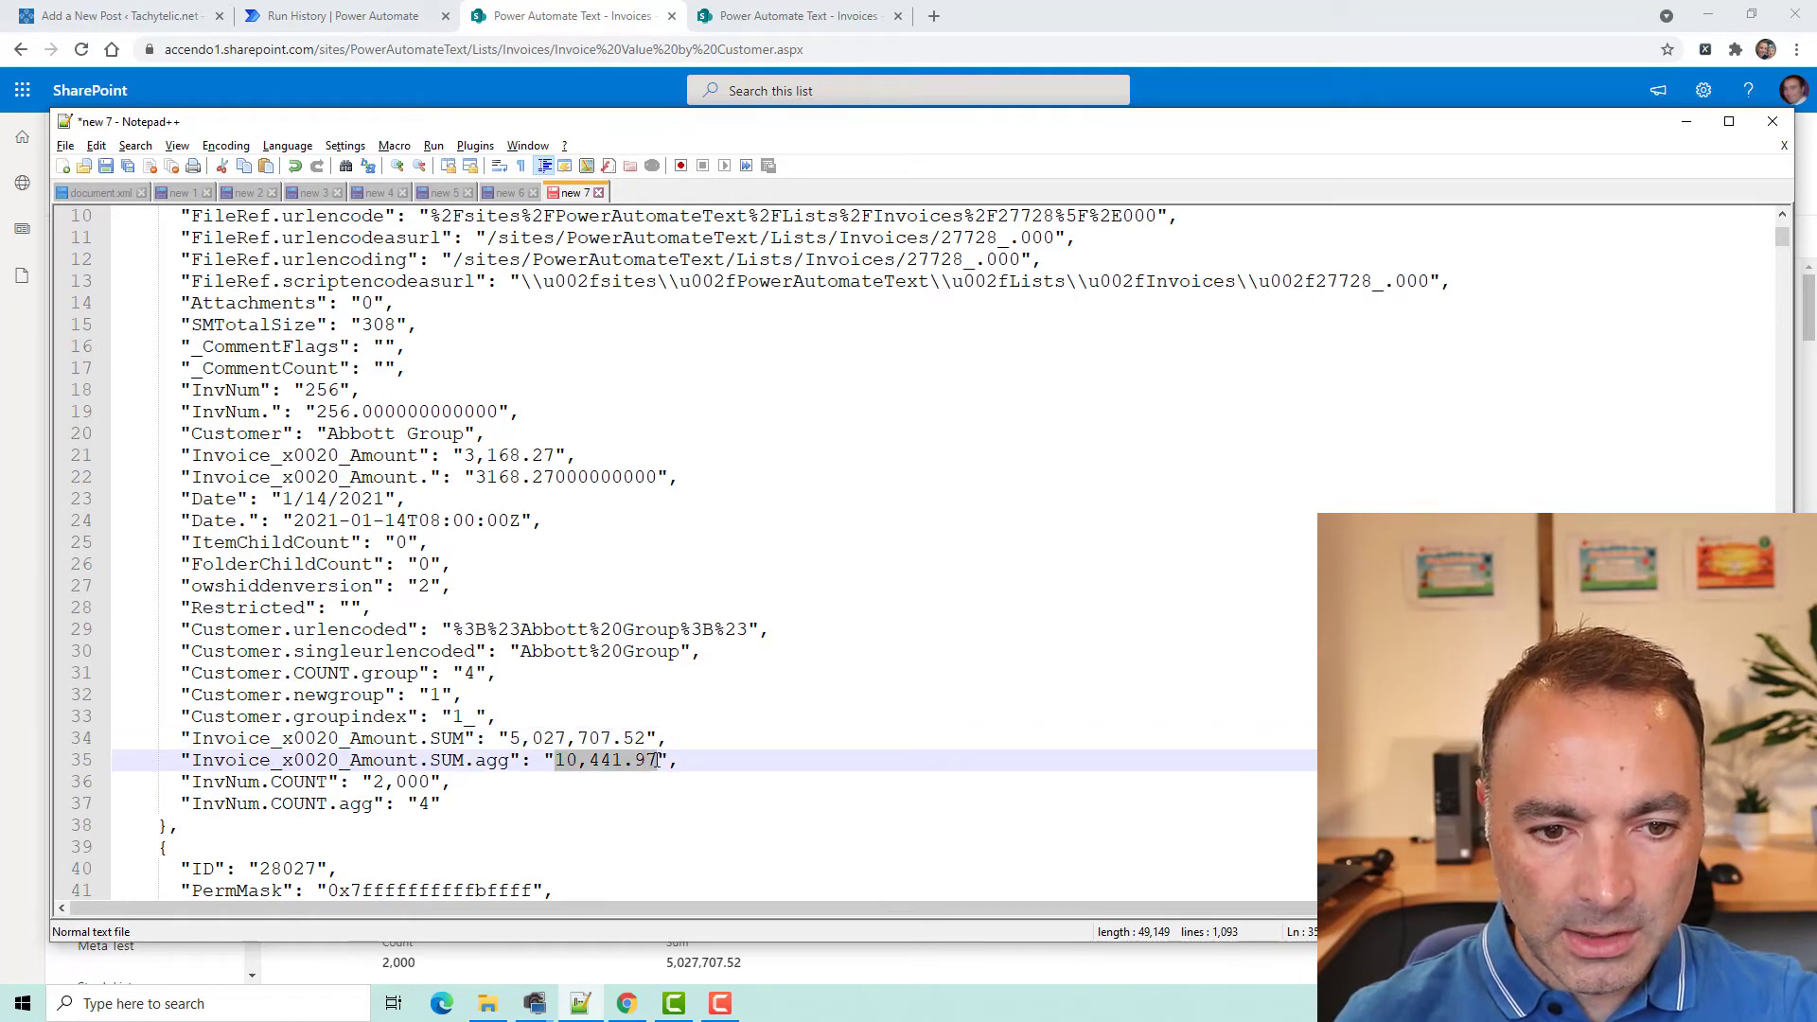
scroll(499, 805, "up", 1)
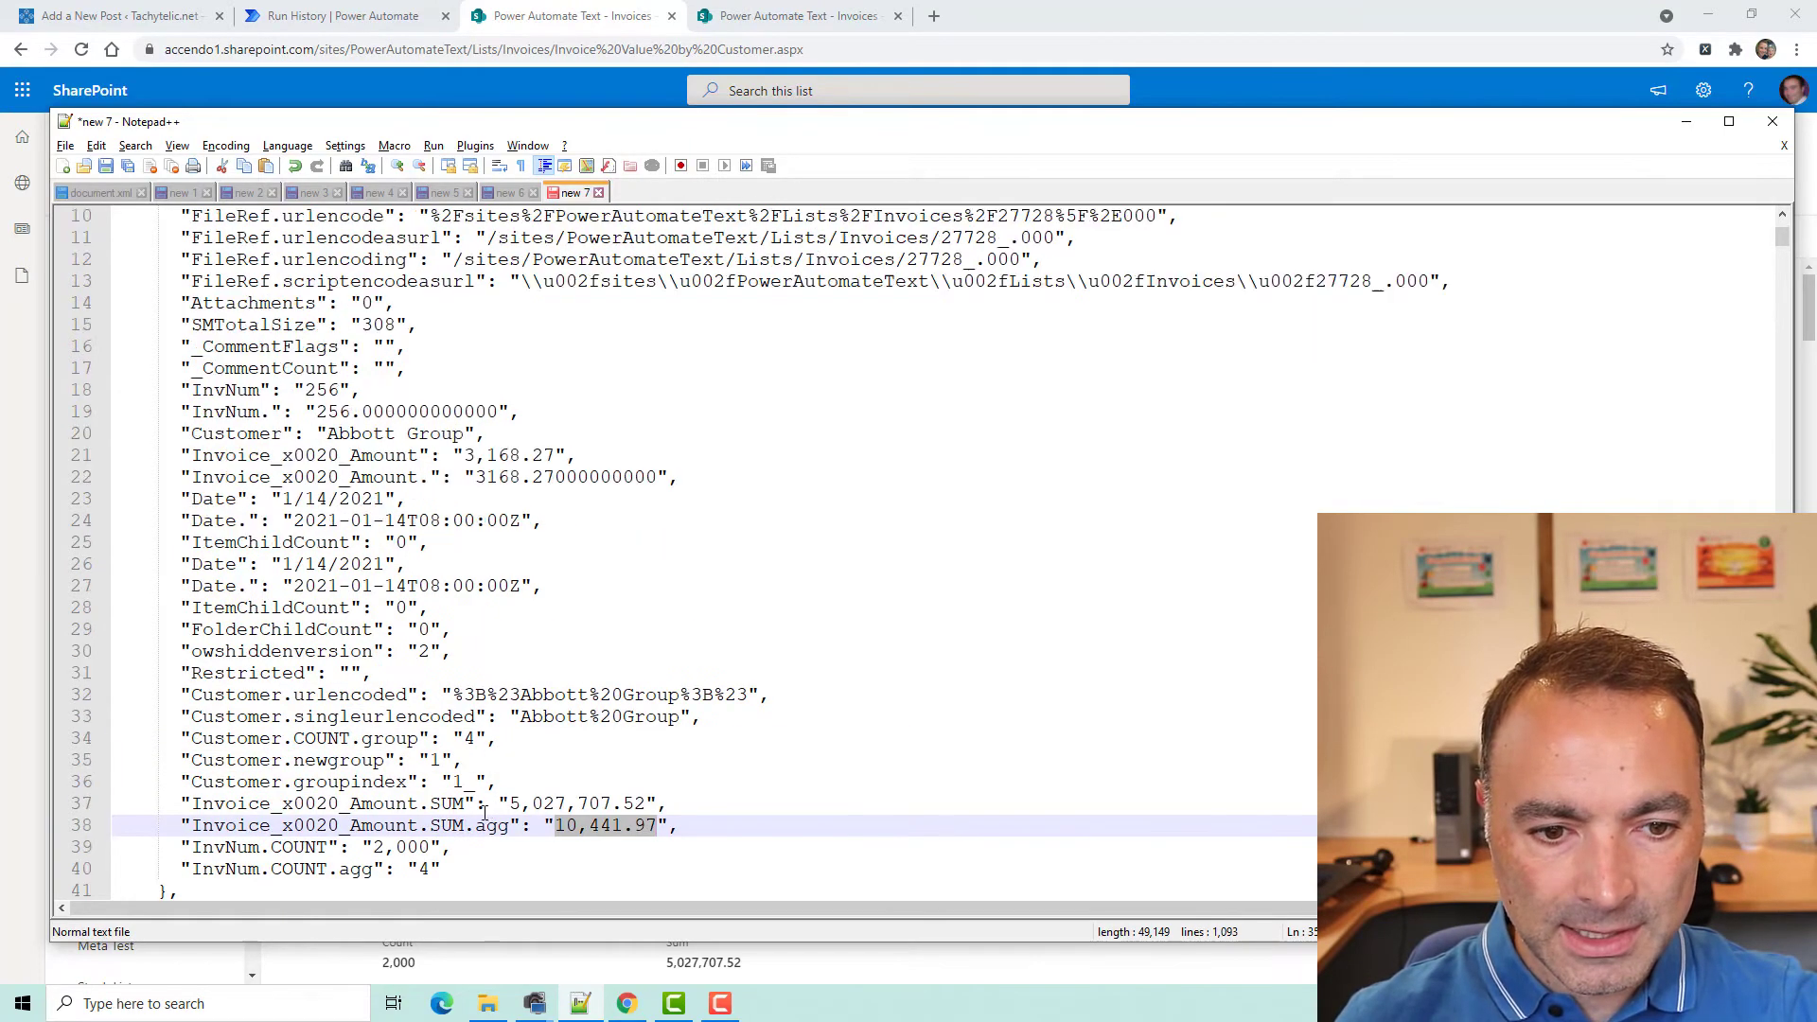
scroll(485, 811, "down", 1)
scroll(485, 804, "up", 3)
scroll(487, 785, "down", 1)
left_click(491, 804)
left_click_drag(555, 825, 666, 829)
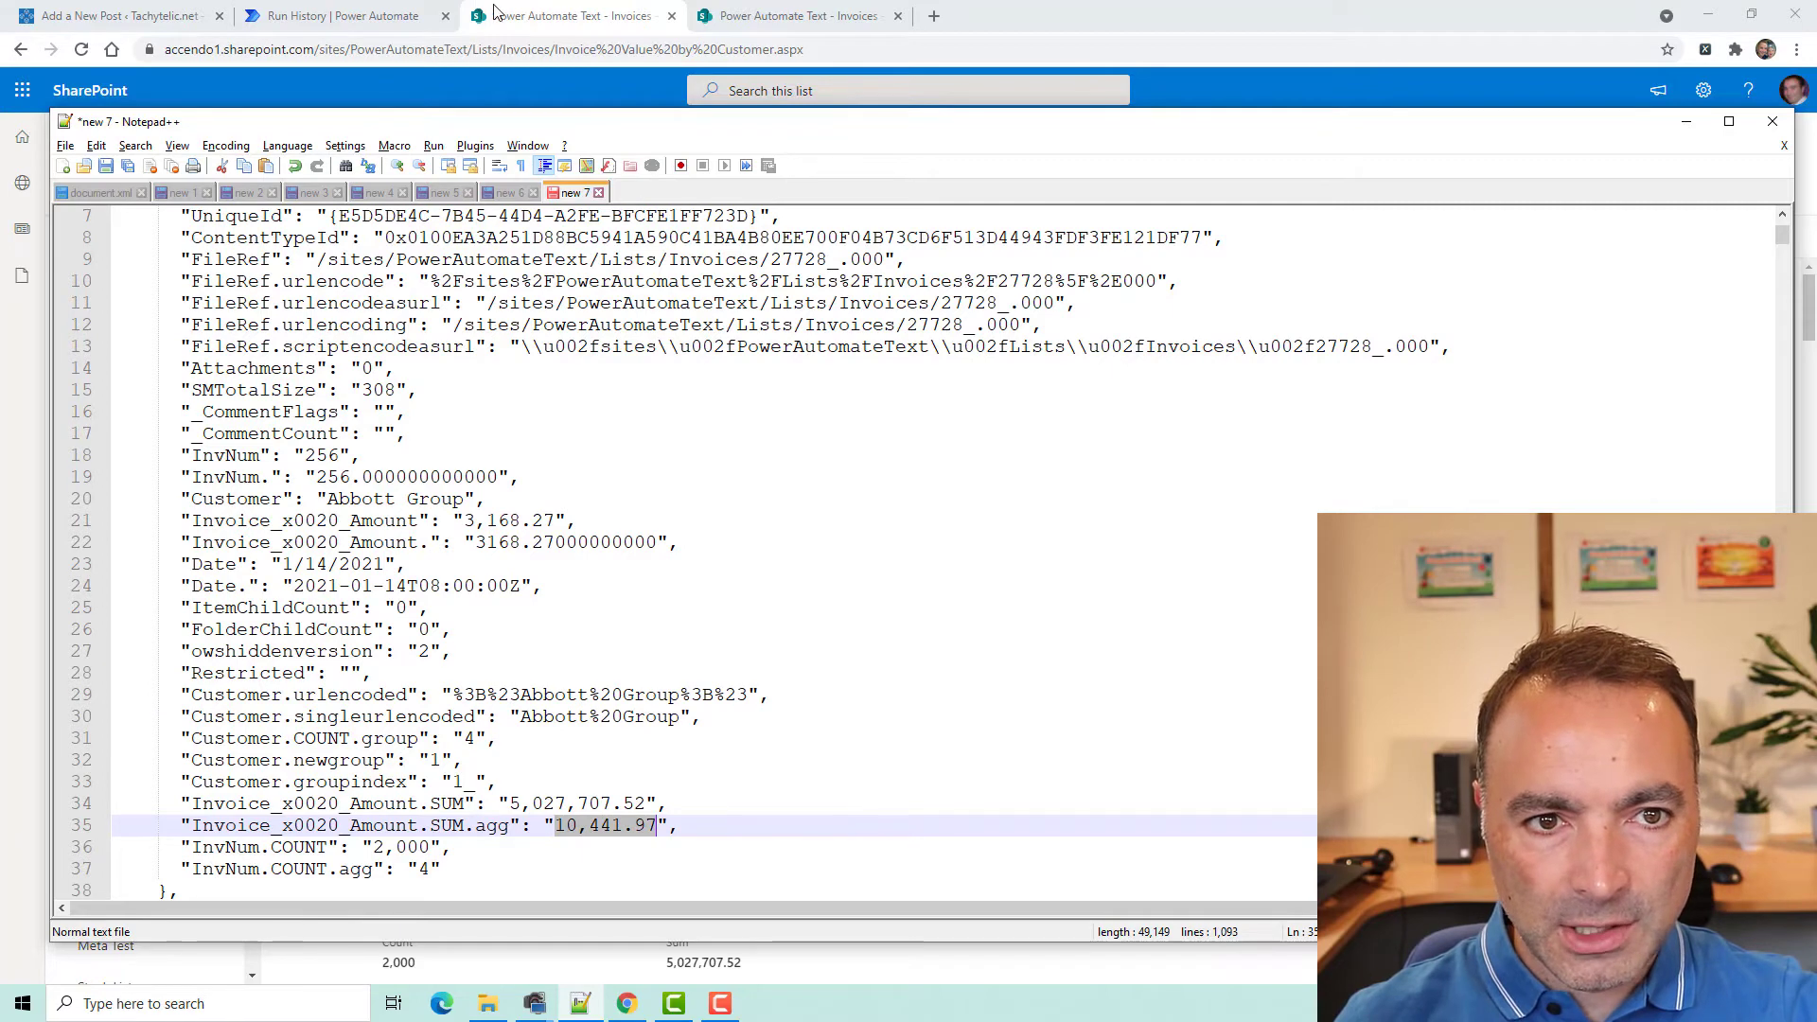
left_click(407, 95)
Leave the run history and reopen the flow for editing
left_click(369, 19)
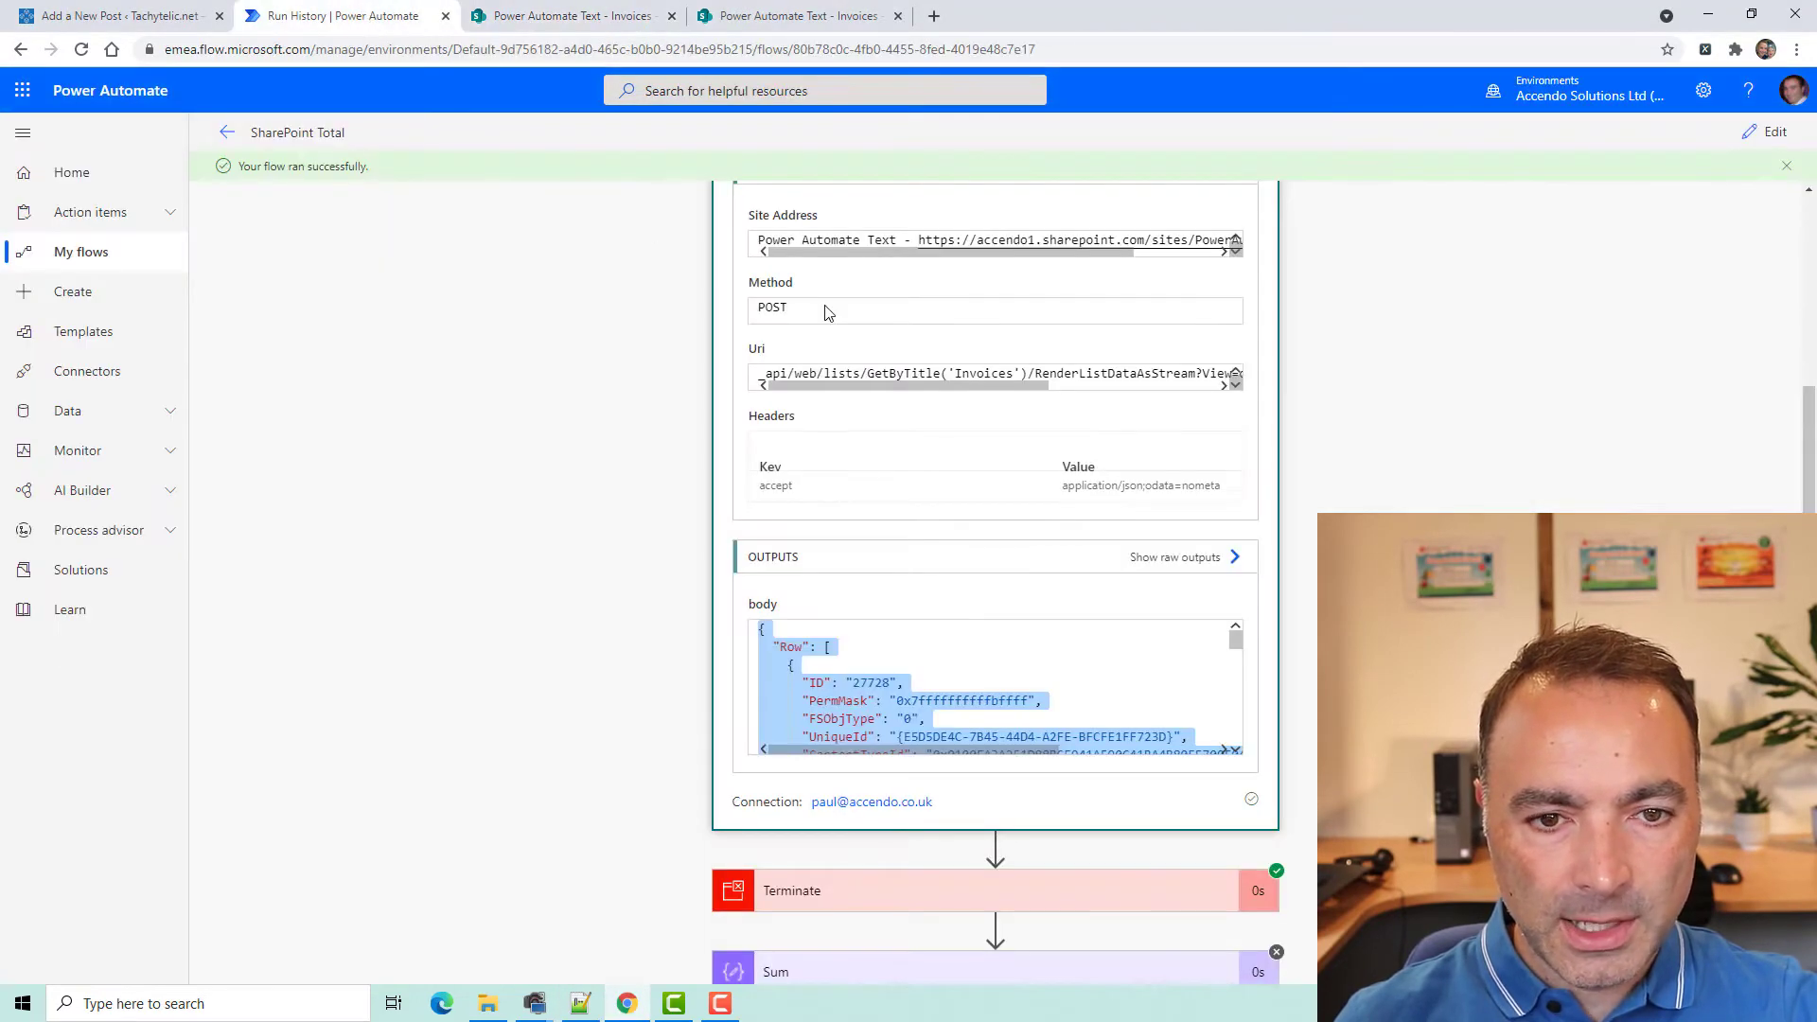
scroll(1720, 507, "up", 5)
left_click(1127, 410)
left_click(1775, 132)
scroll(1018, 707, "down", 1)
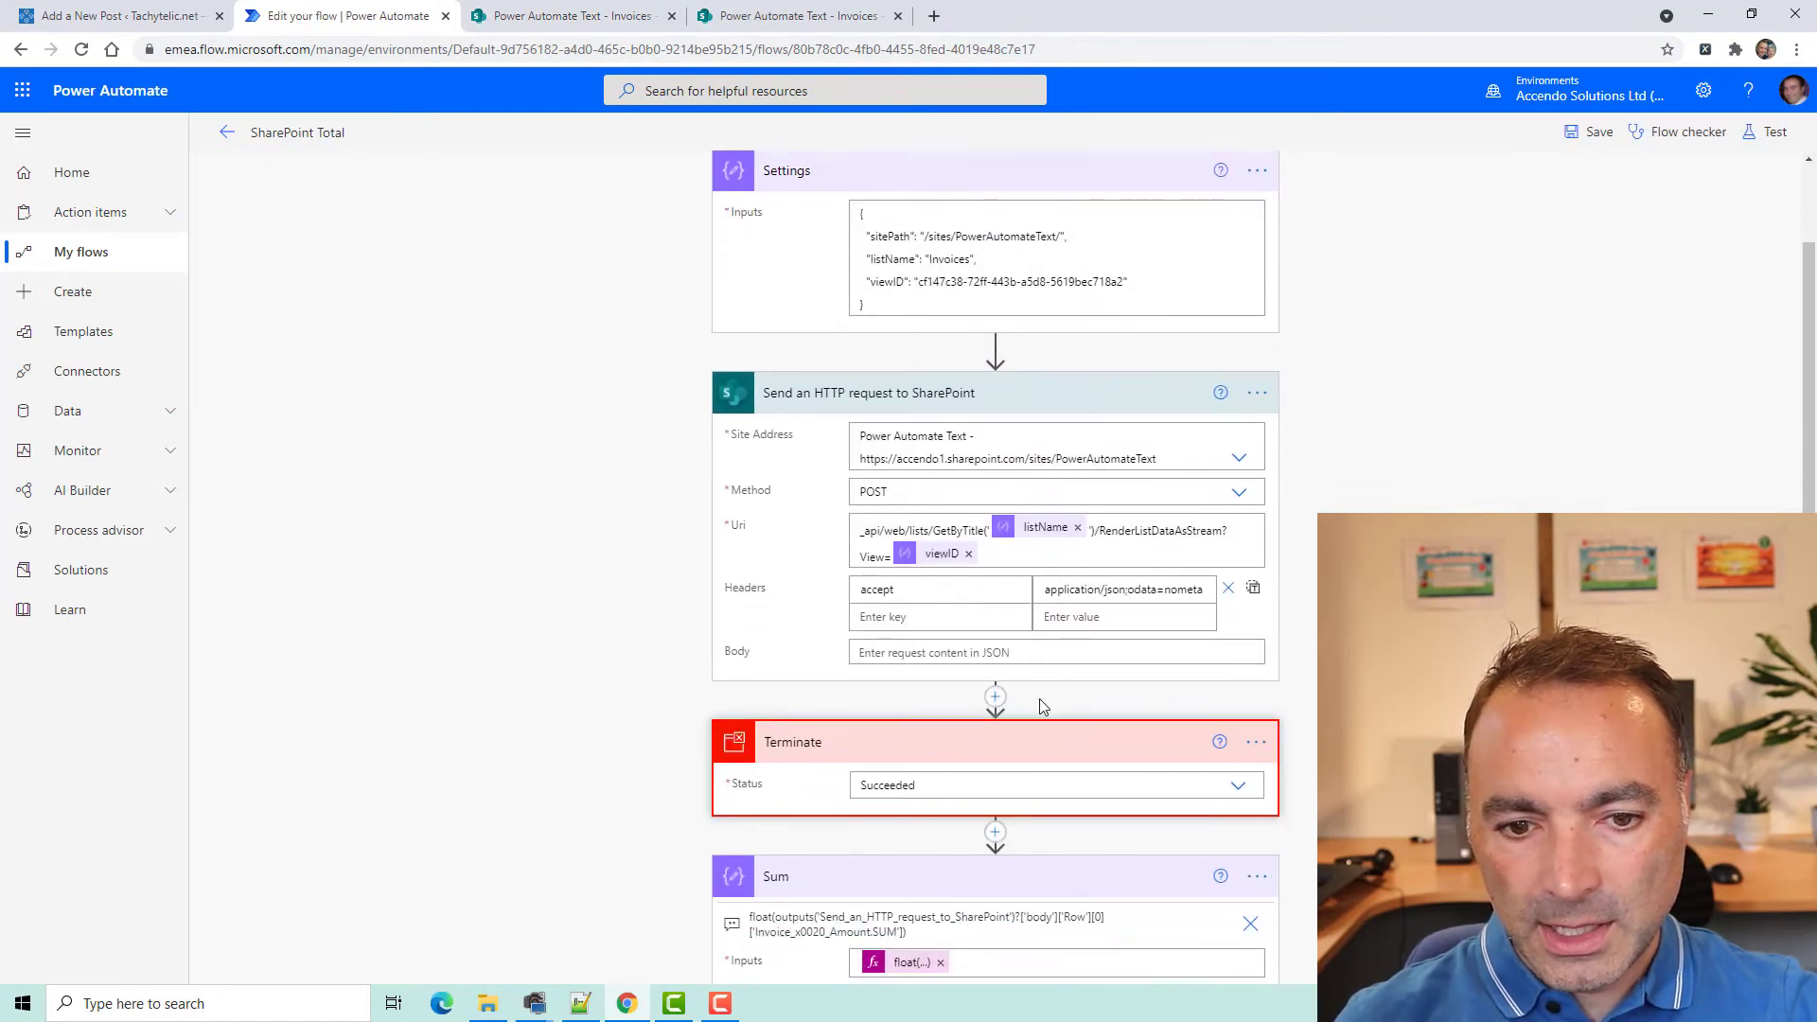
Insert a Select (Data Operation) action right after the HTTP request step
left_click(996, 700)
left_click(985, 722)
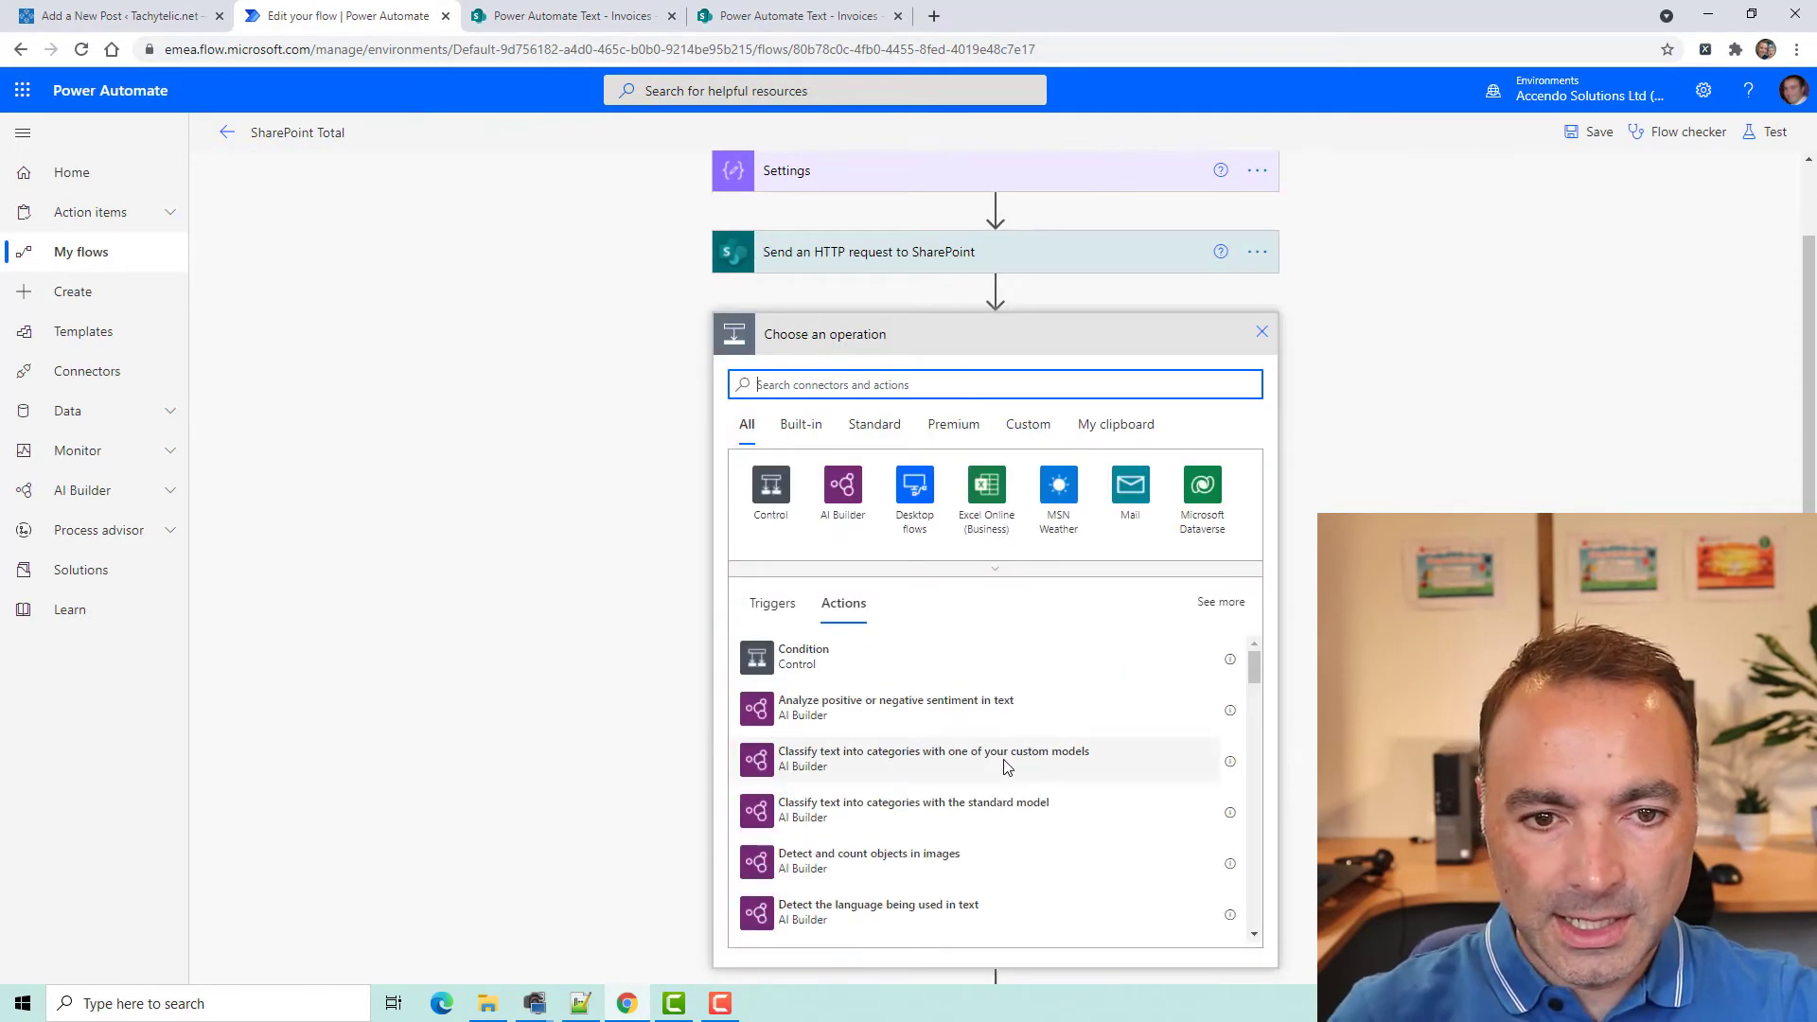
type("sele")
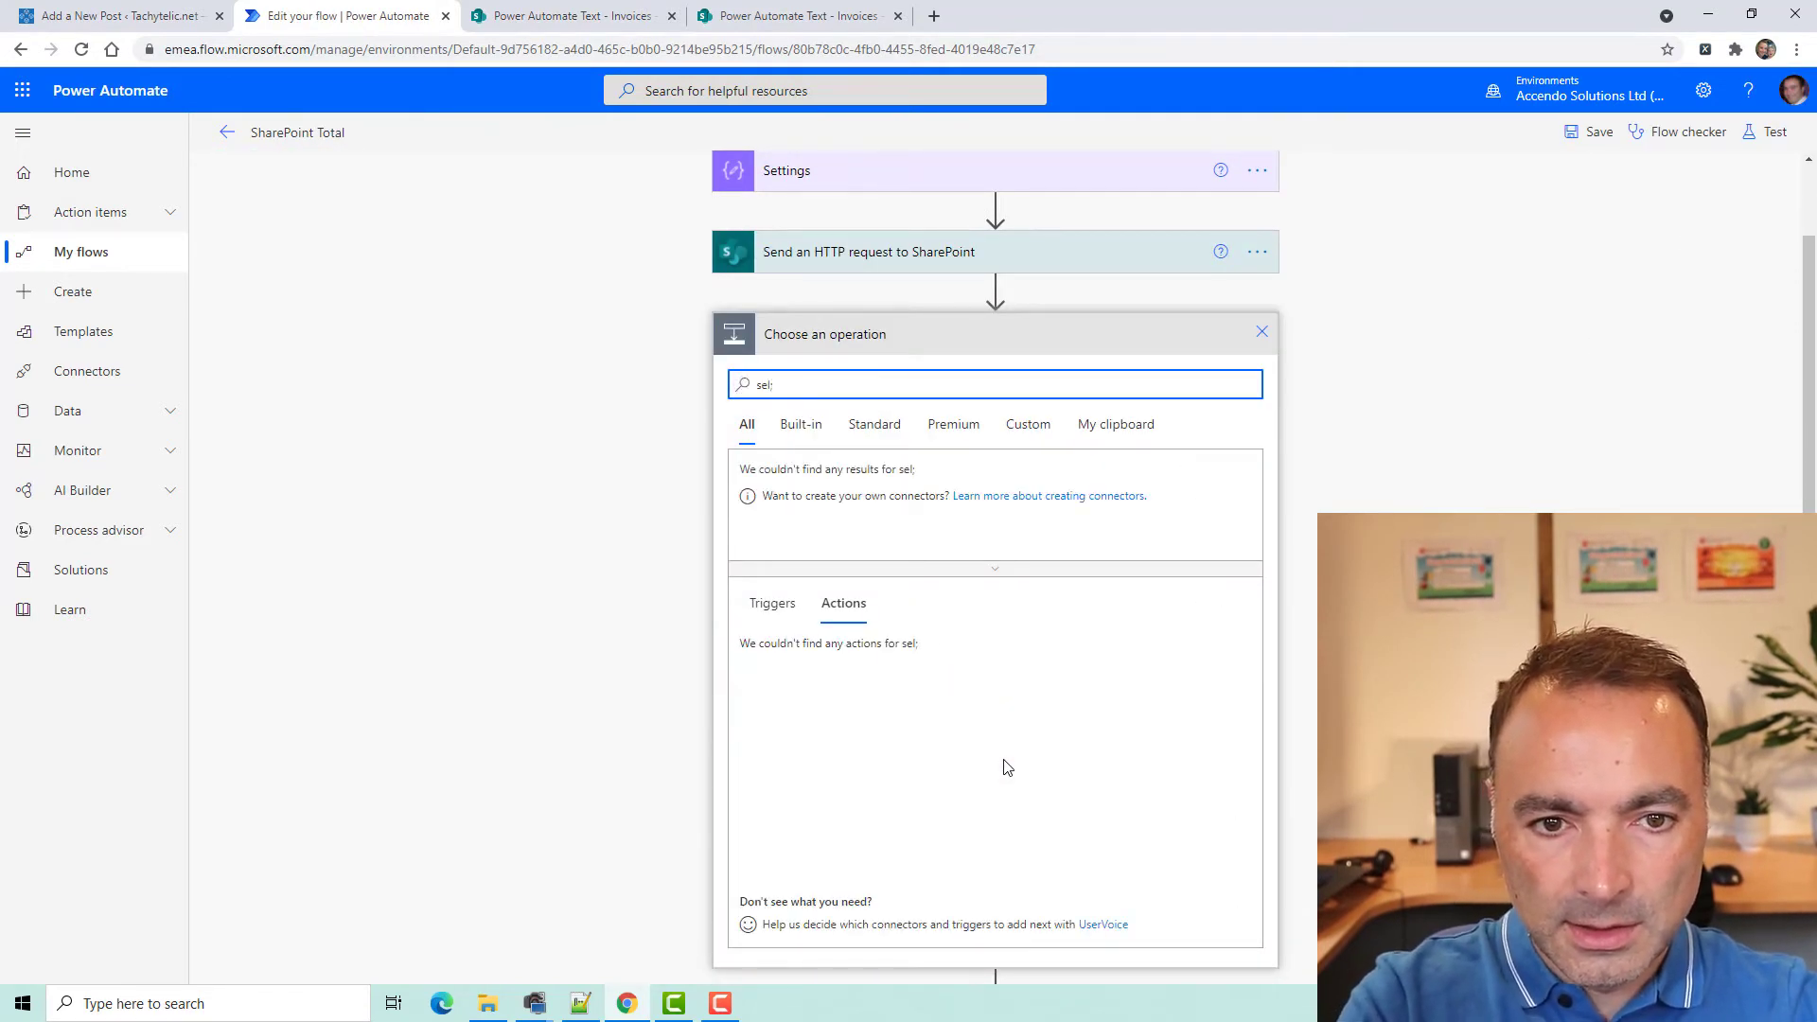
type("ct")
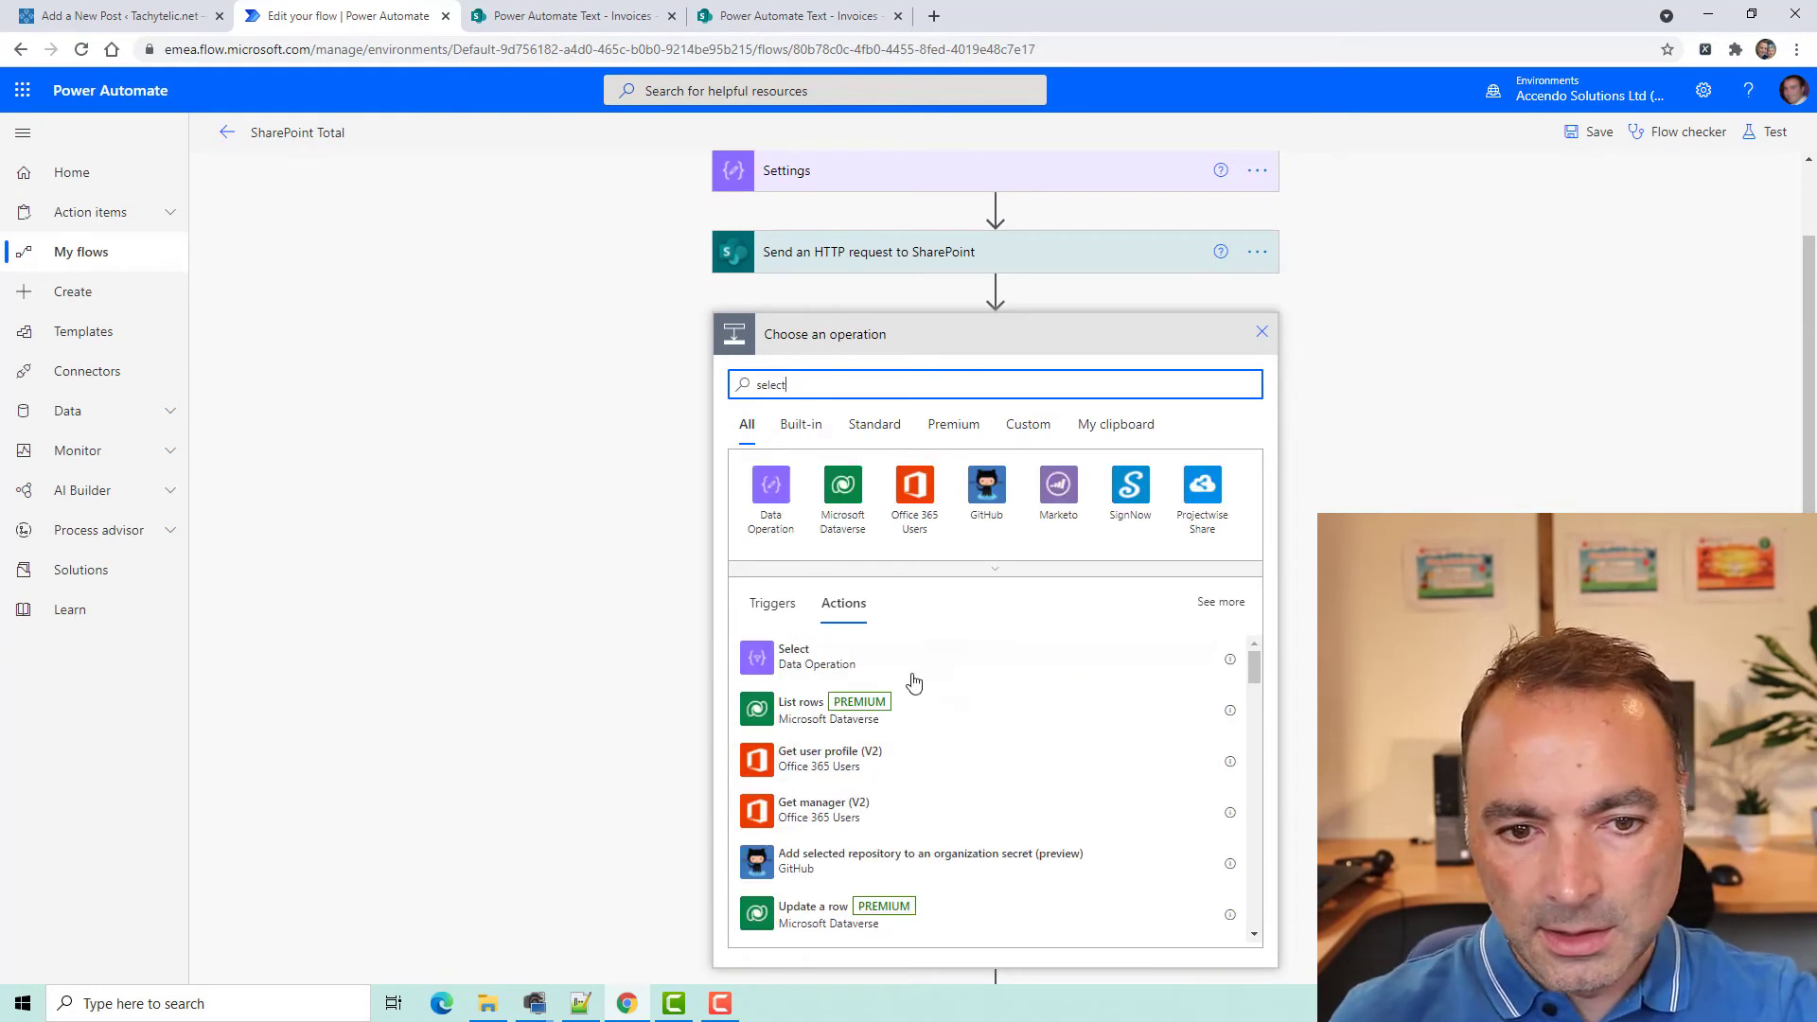
left_click(922, 663)
left_click(922, 477)
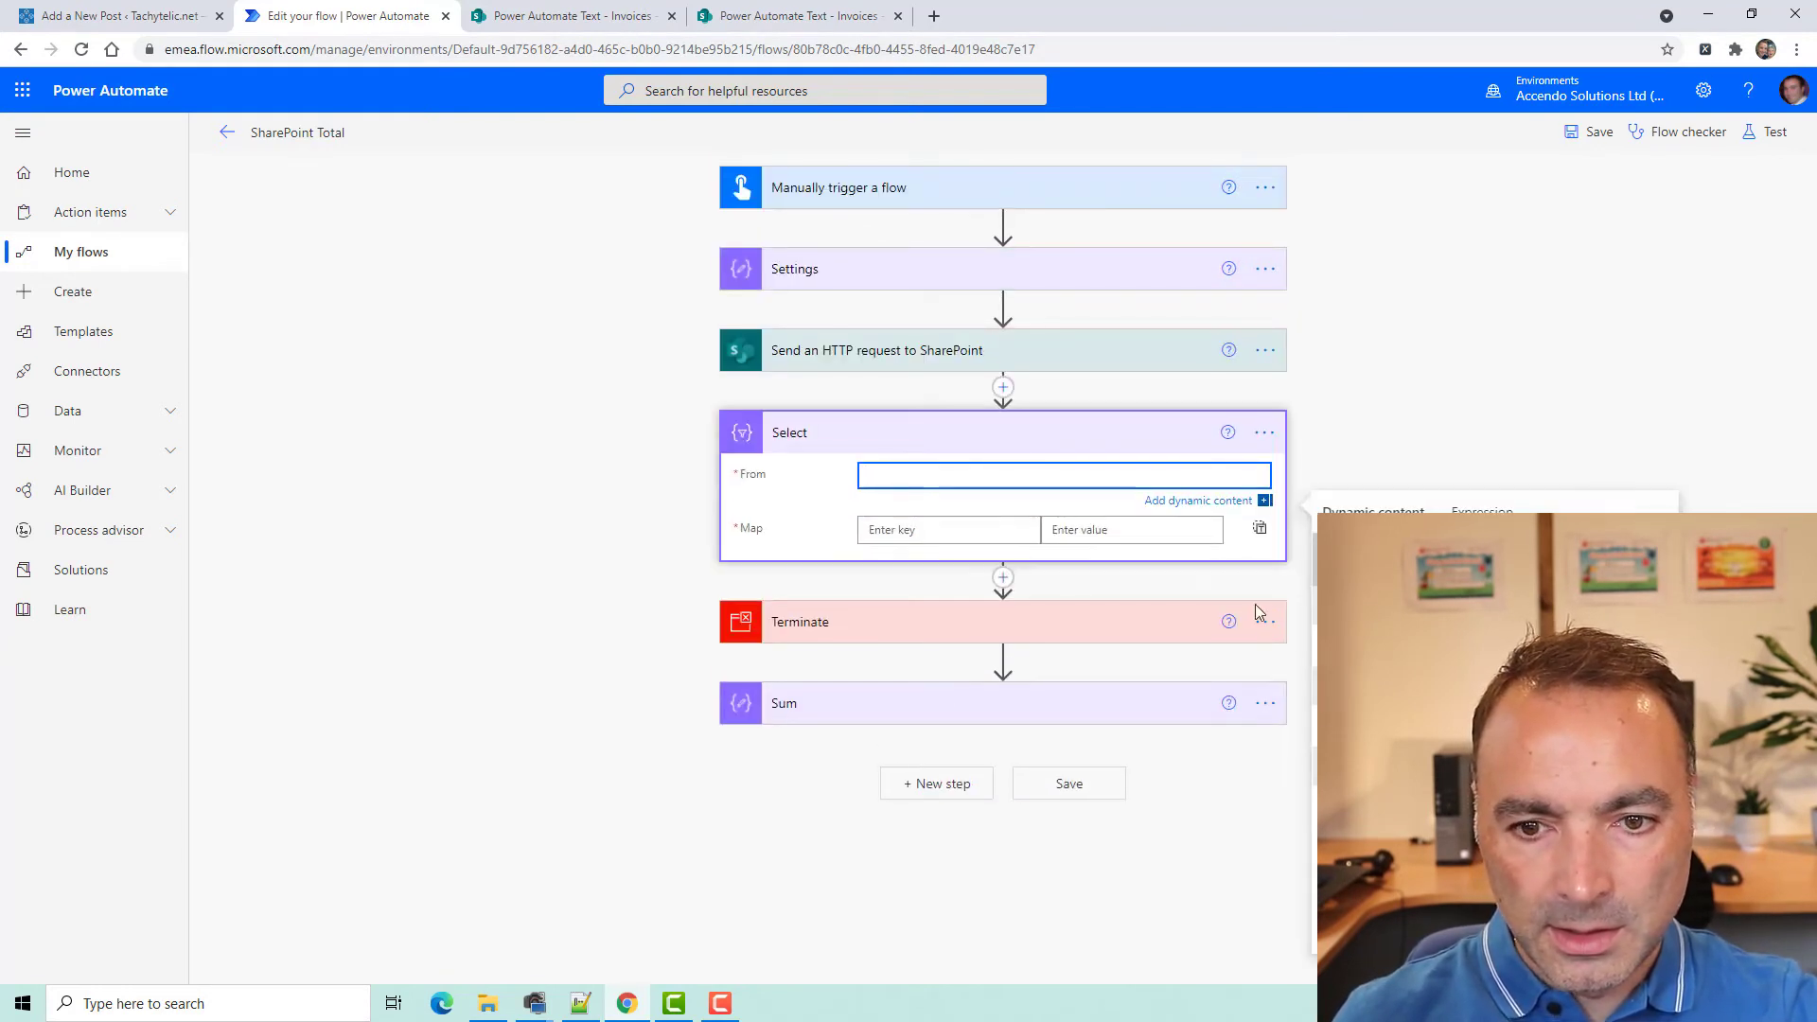
Set Select's From to the HTTP body and map key Customer to item()['Customer']
left_click(1315, 625)
left_click(924, 537)
type("Customer")
key("Tab")
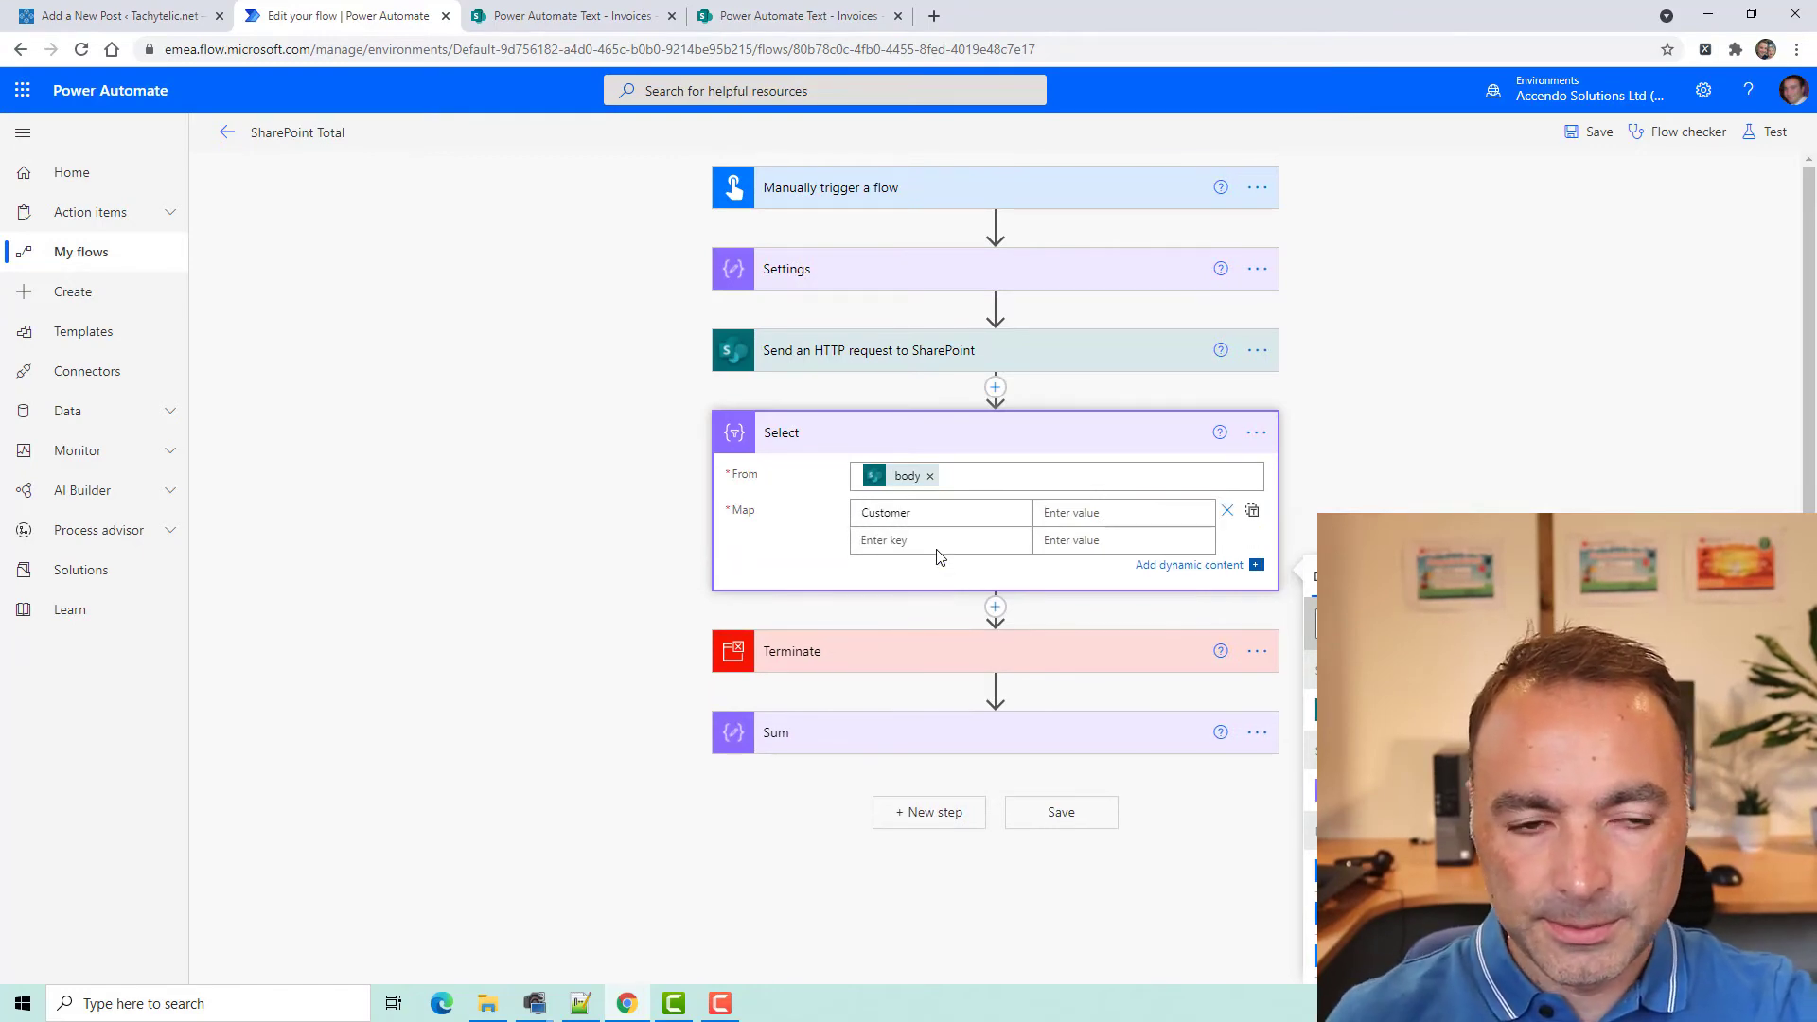
key("alt+Tab")
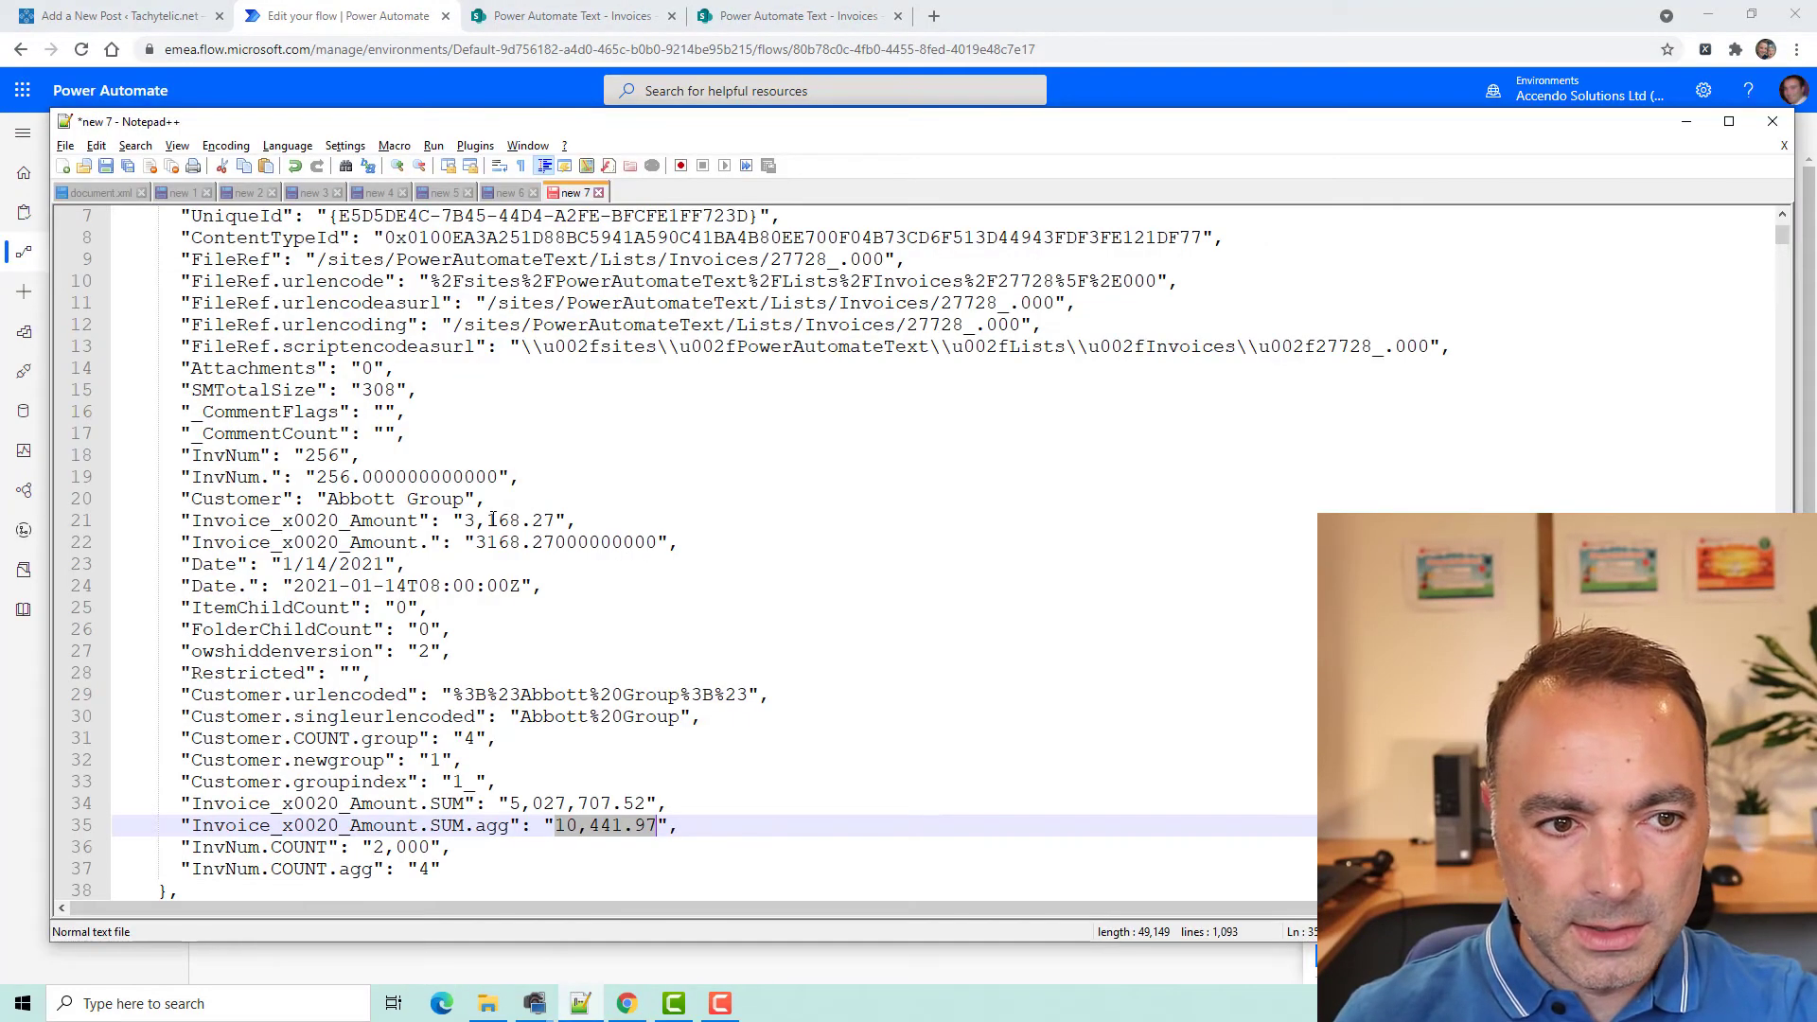
double_click(232, 499)
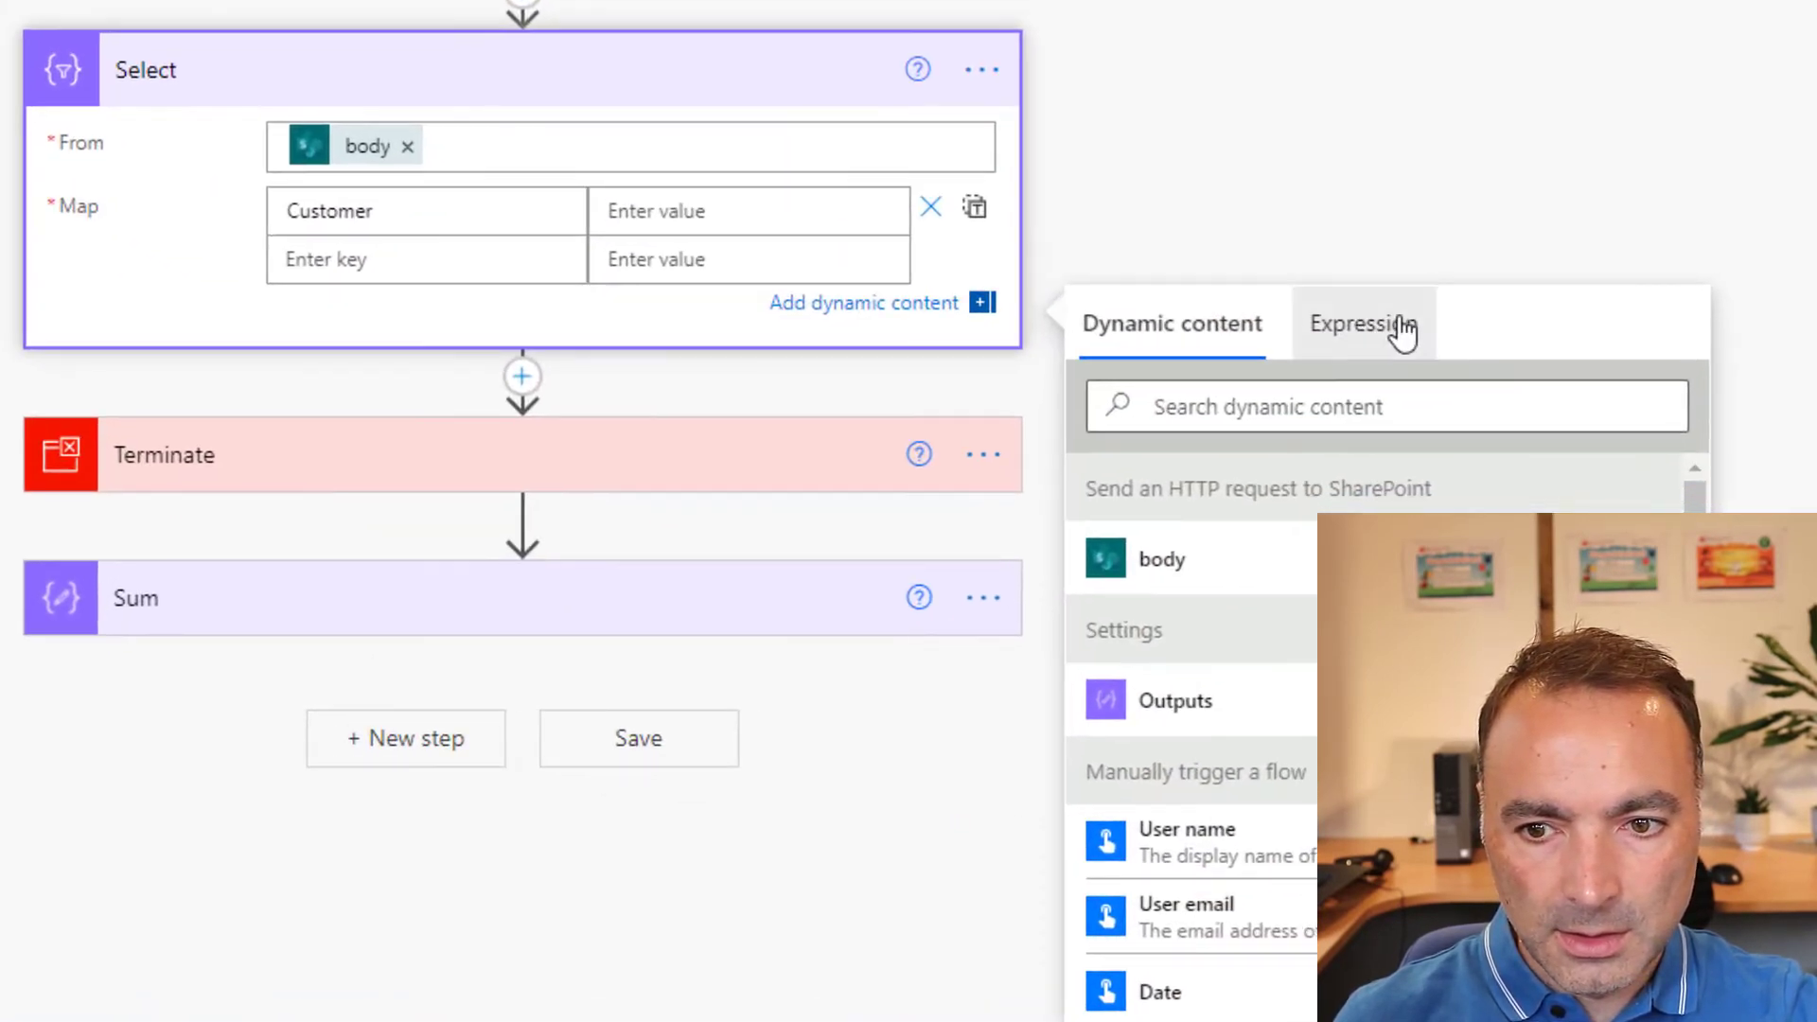
left_click(1403, 331)
type("item()")
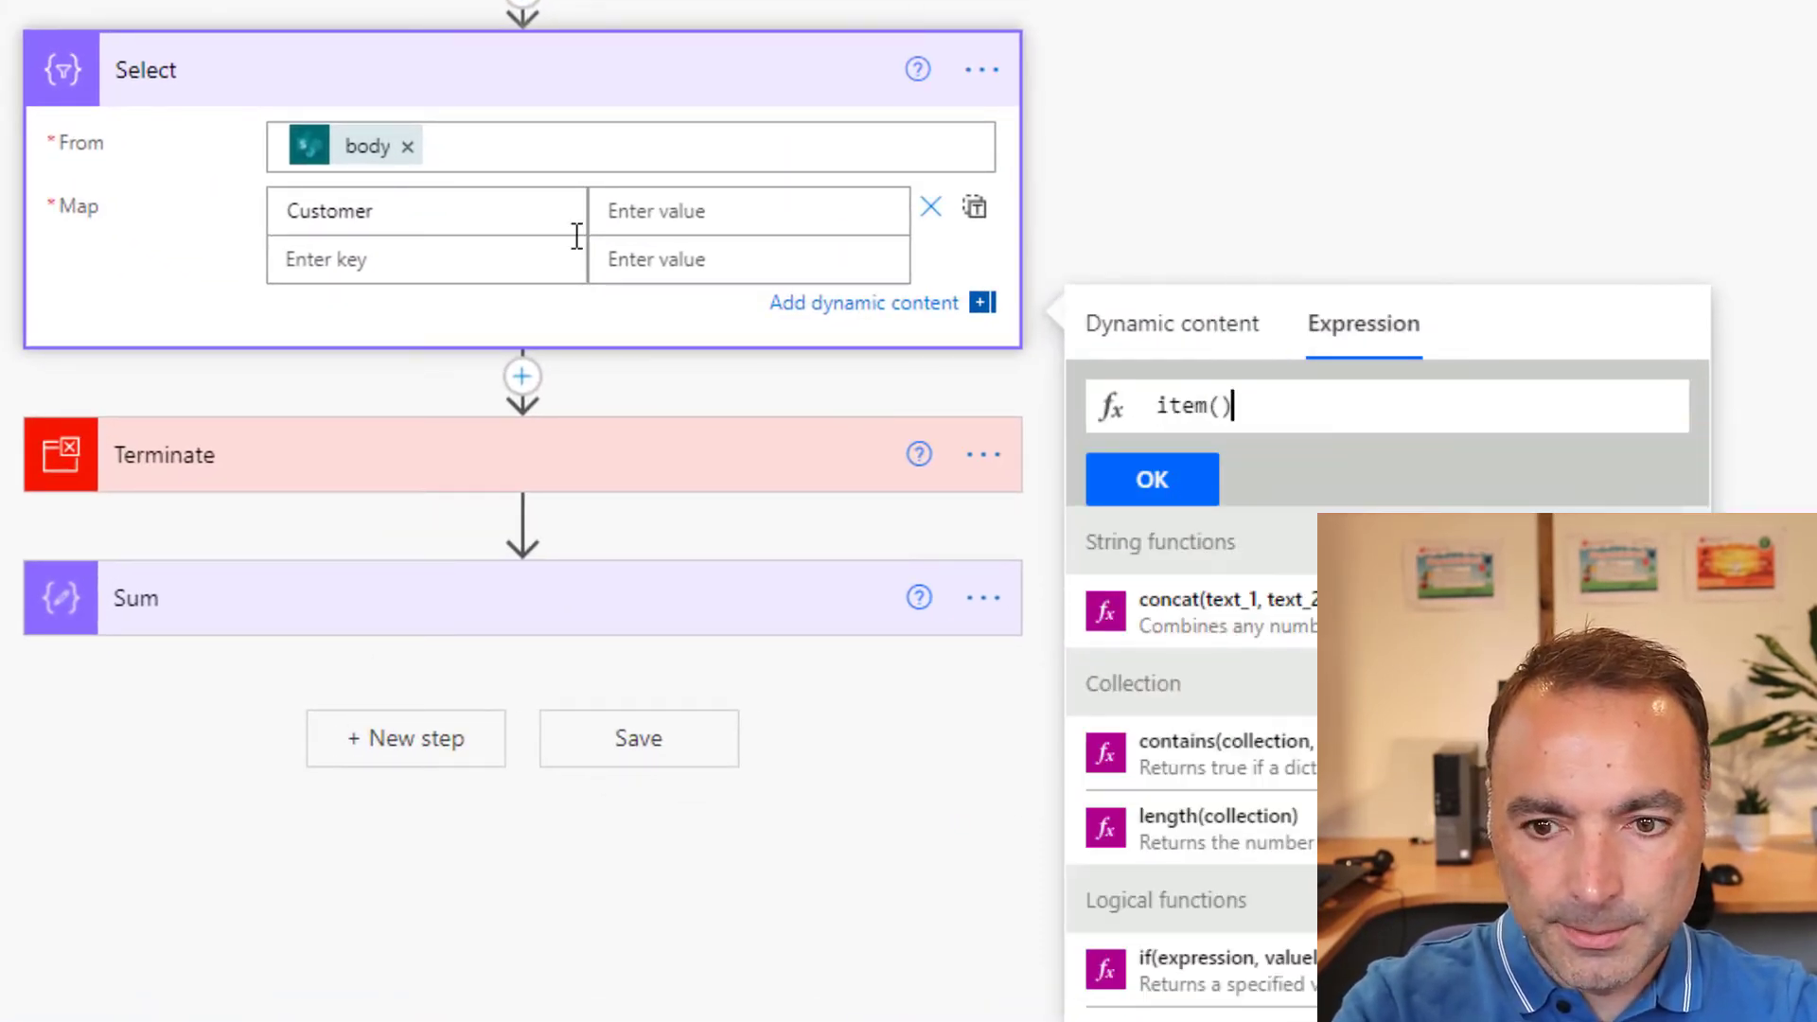
type("['Customer")
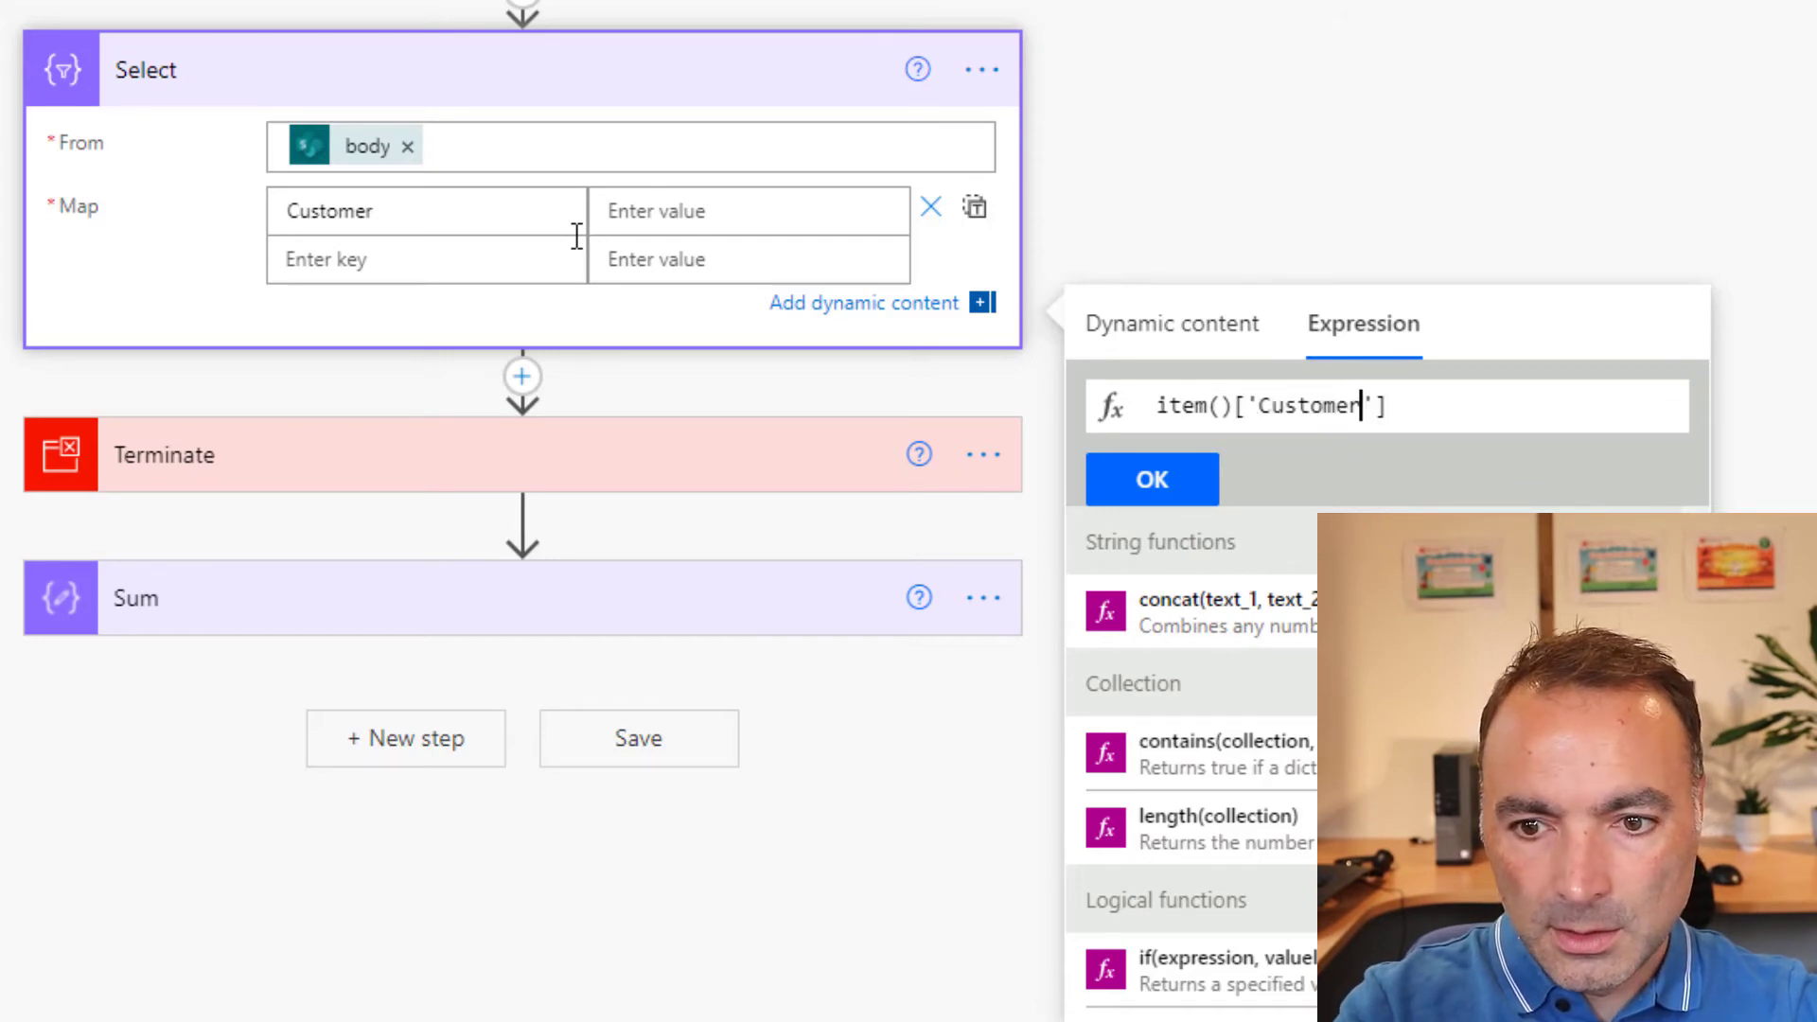
left_click(1149, 478)
Map Total Invoice Value to item()['Invoice_x0020_Amount.SUM.agg'], copying the field name from Notepad++
left_click(406, 257)
type("Tota")
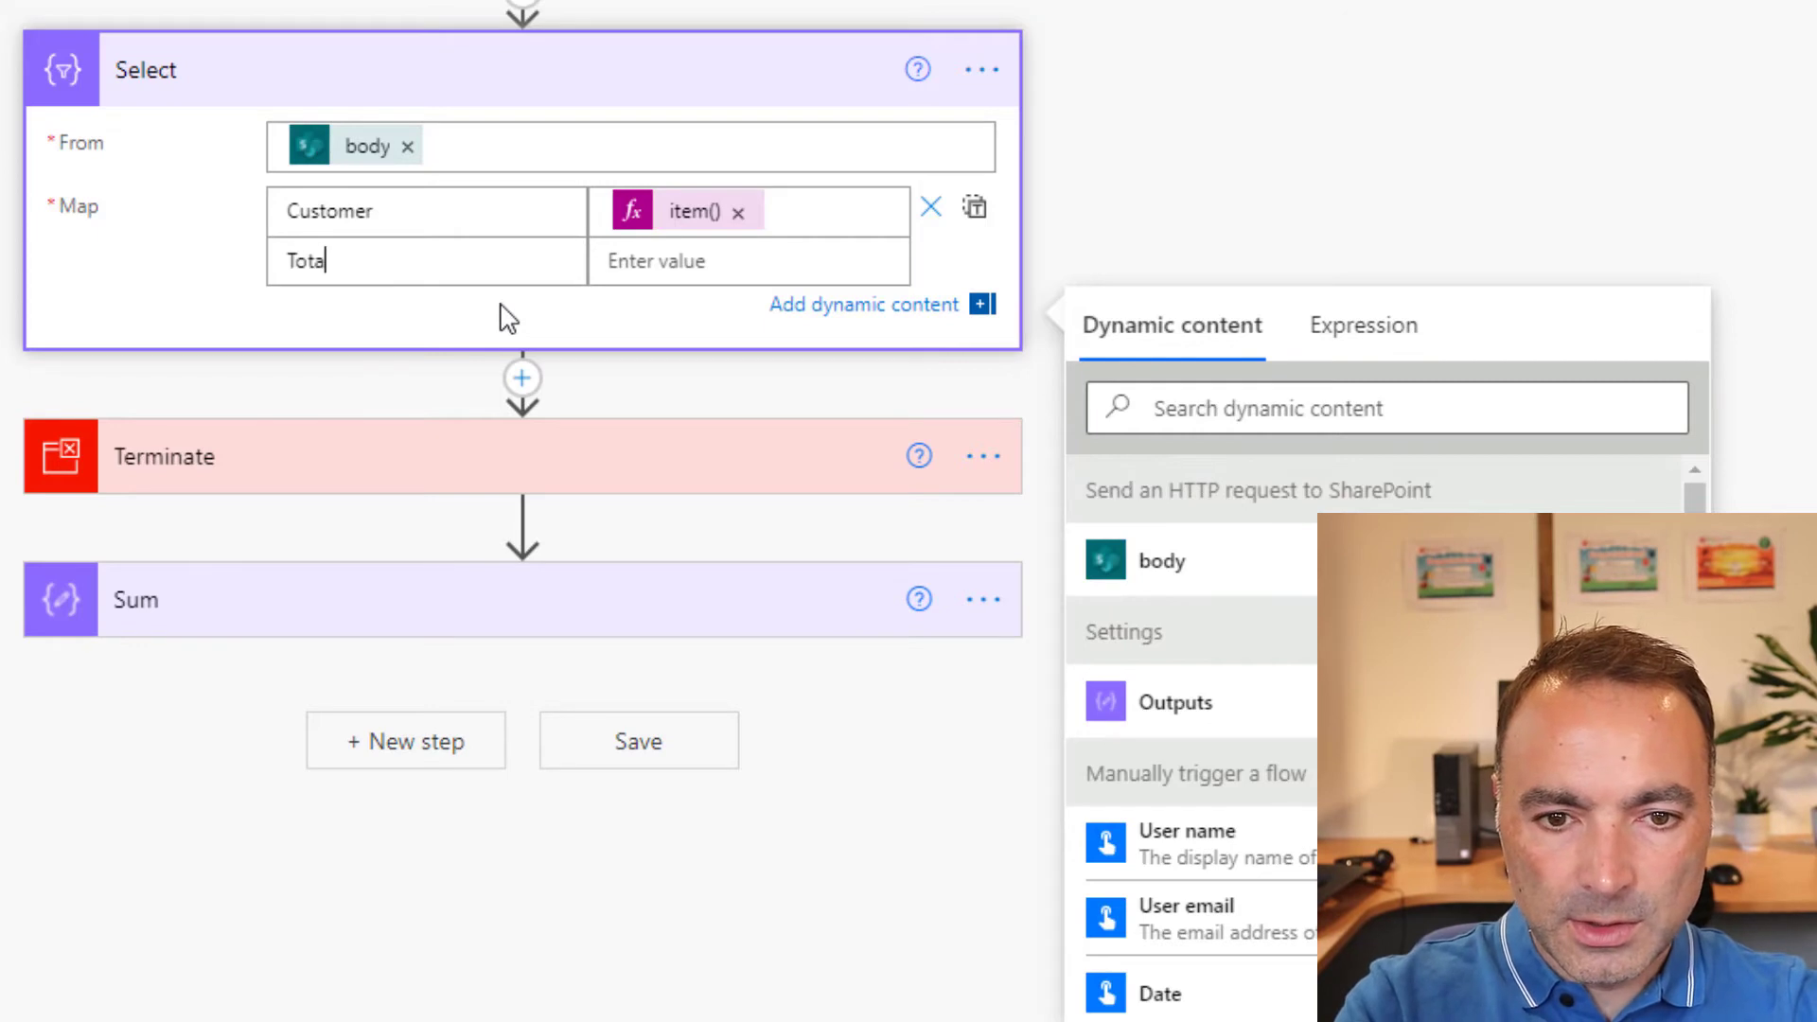
type("l Invoice Value")
left_click(1346, 376)
left_click(1355, 345)
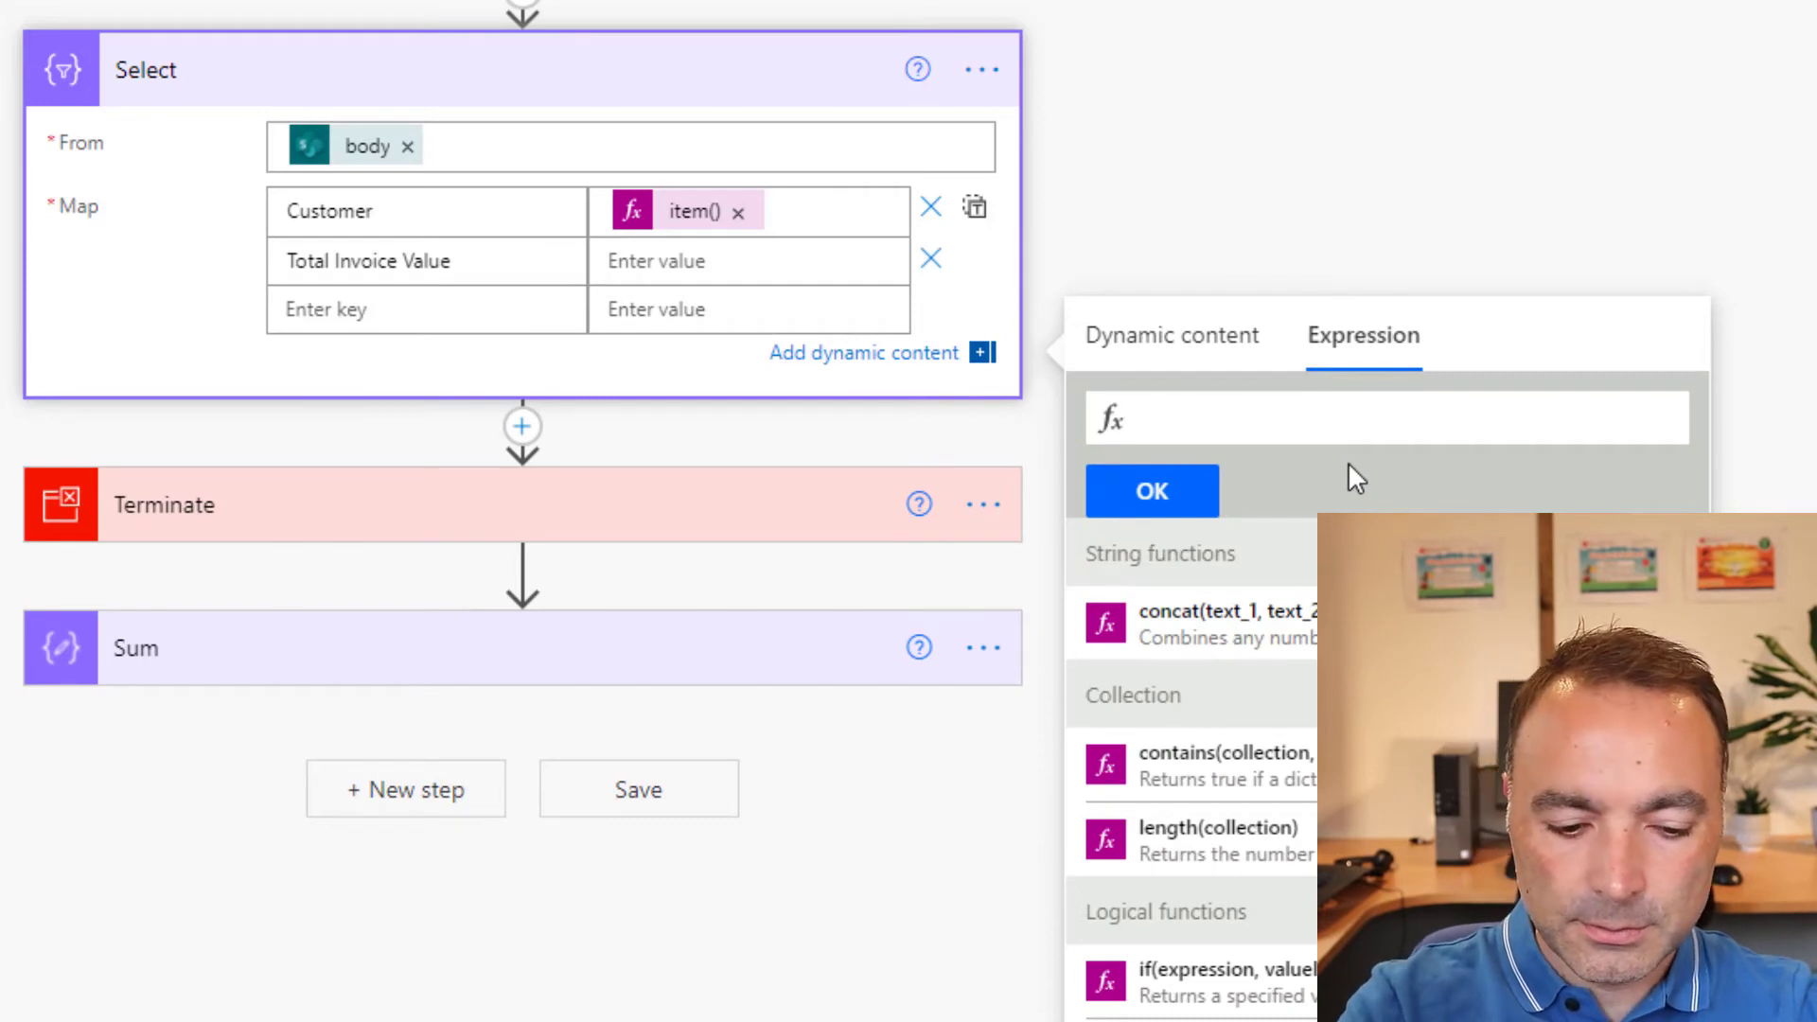
type("item")
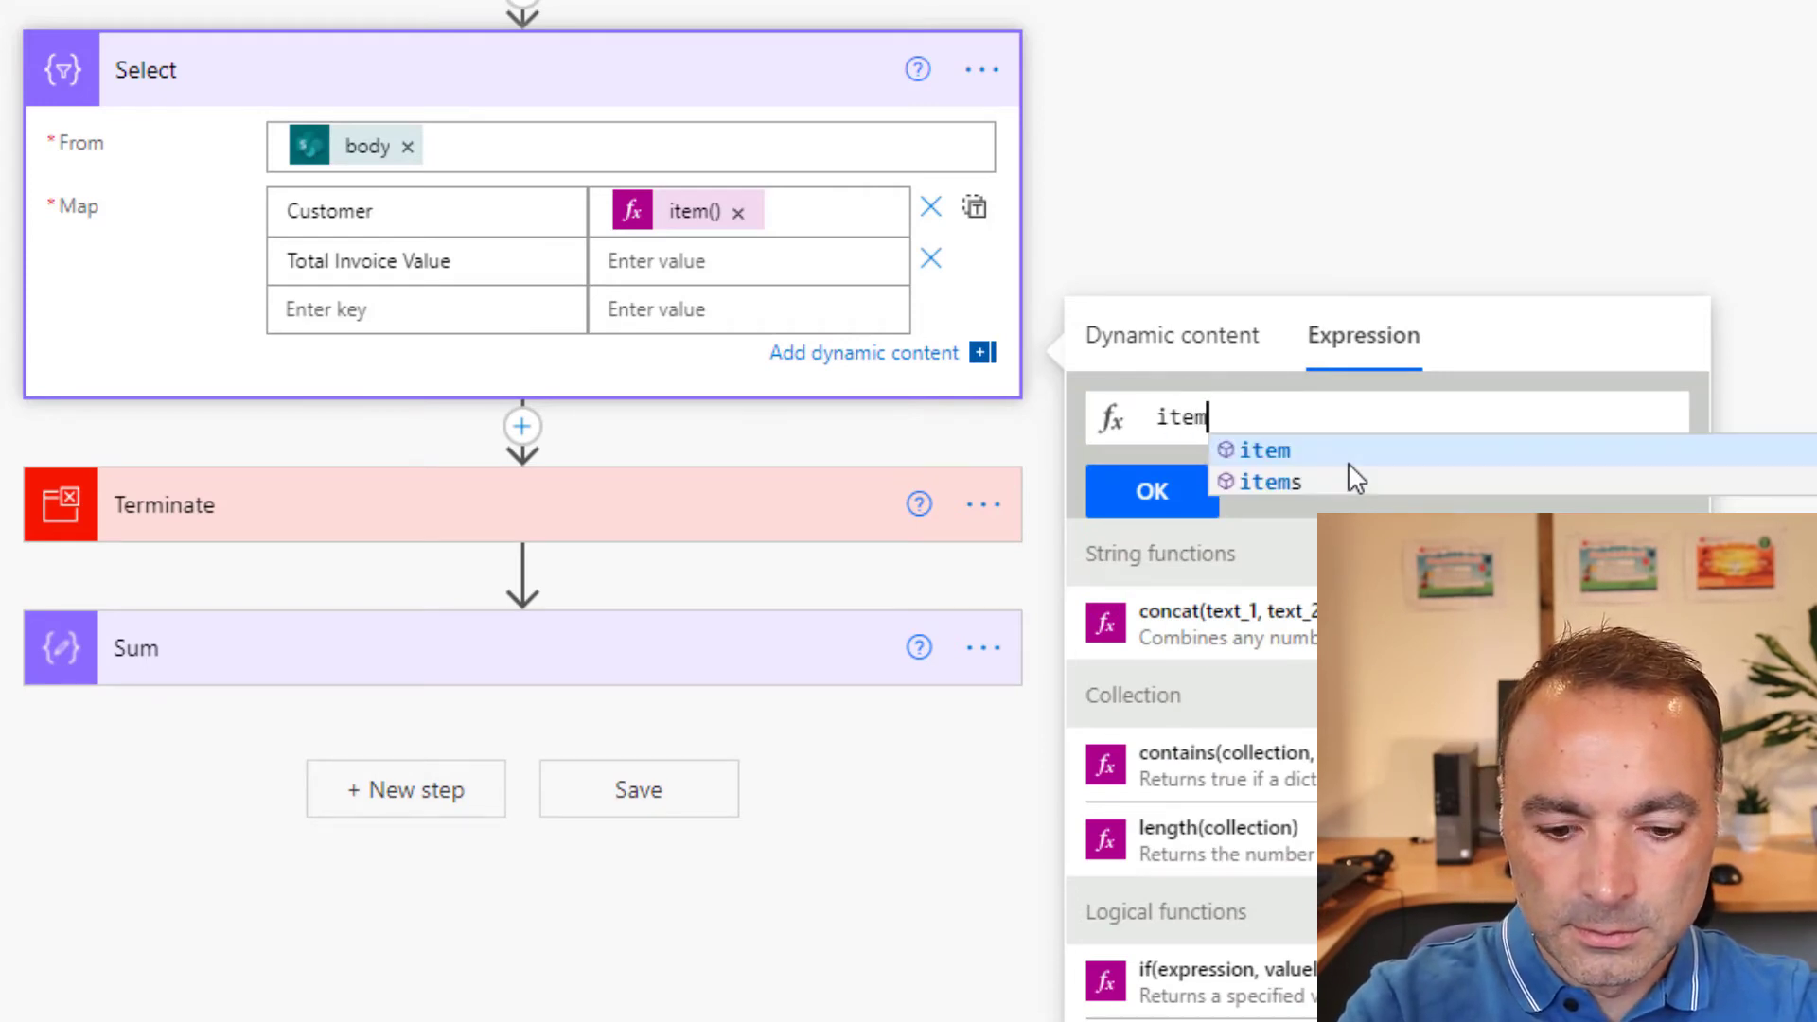
type("()['")
key("alt+Tab")
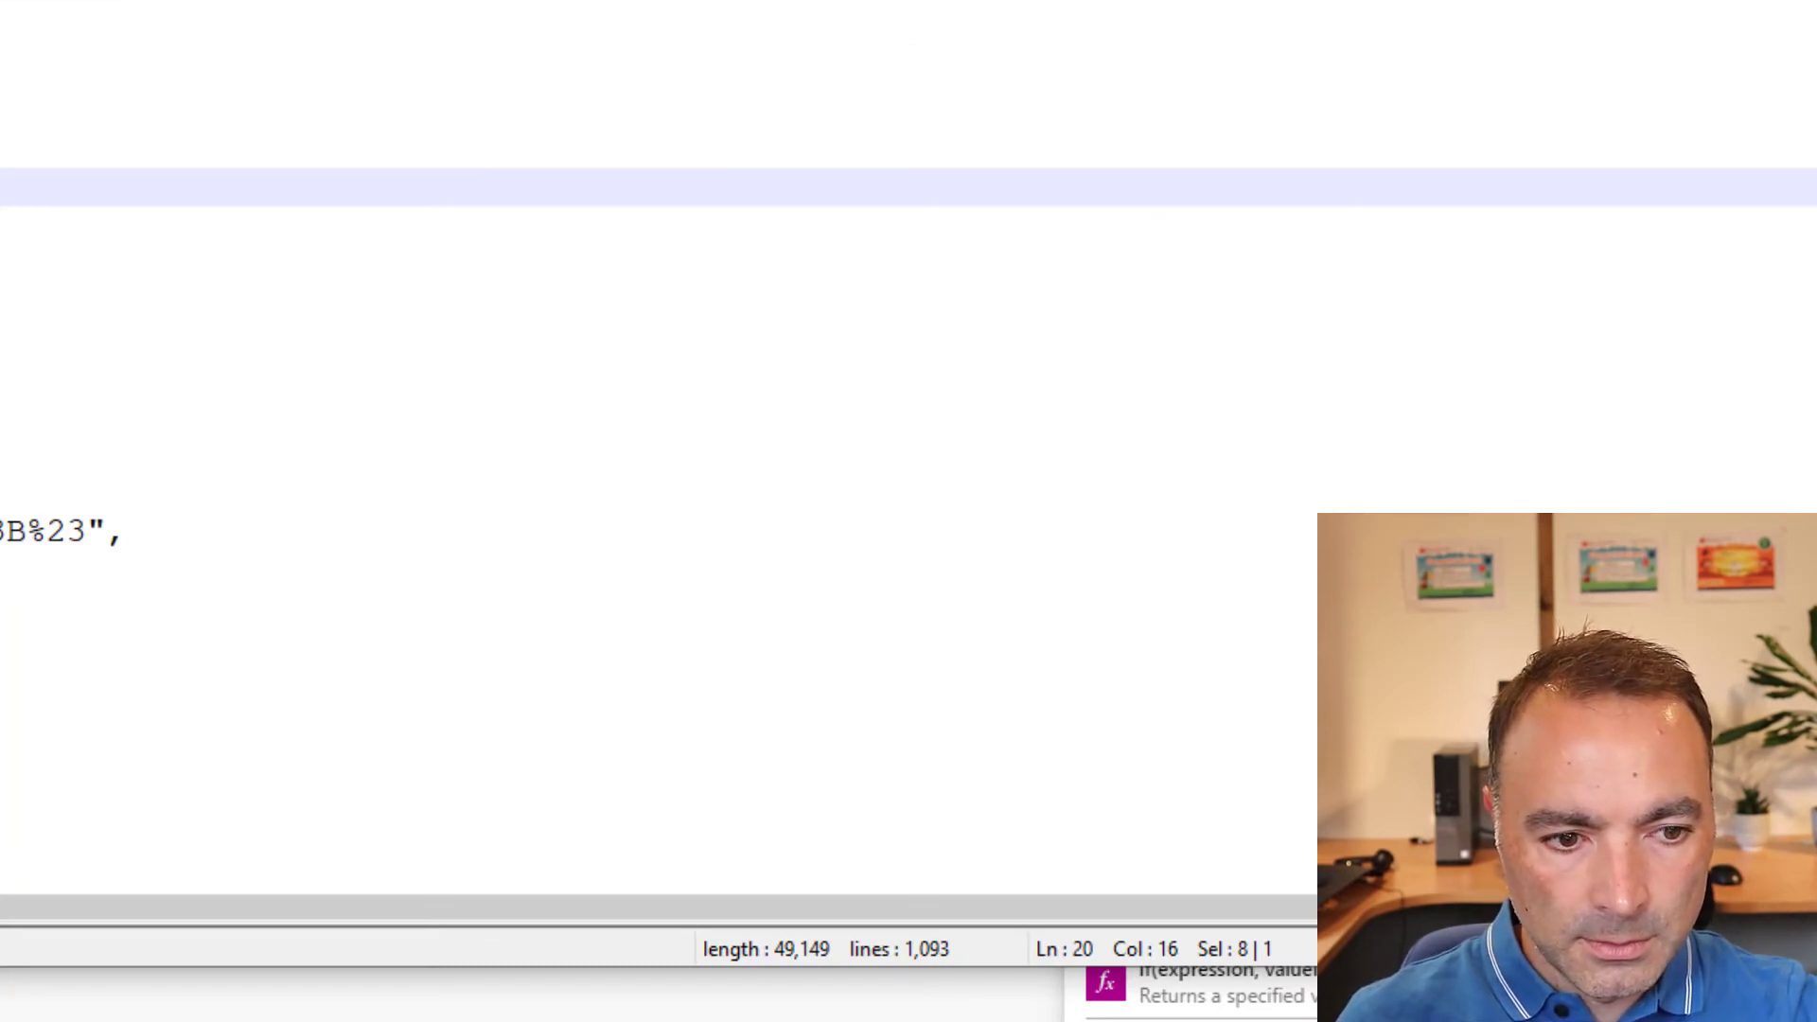
mouse_move(5, 761)
left_mouse_down()
mouse_move(10, 801)
mouse_move(14, 761)
left_mouse_up()
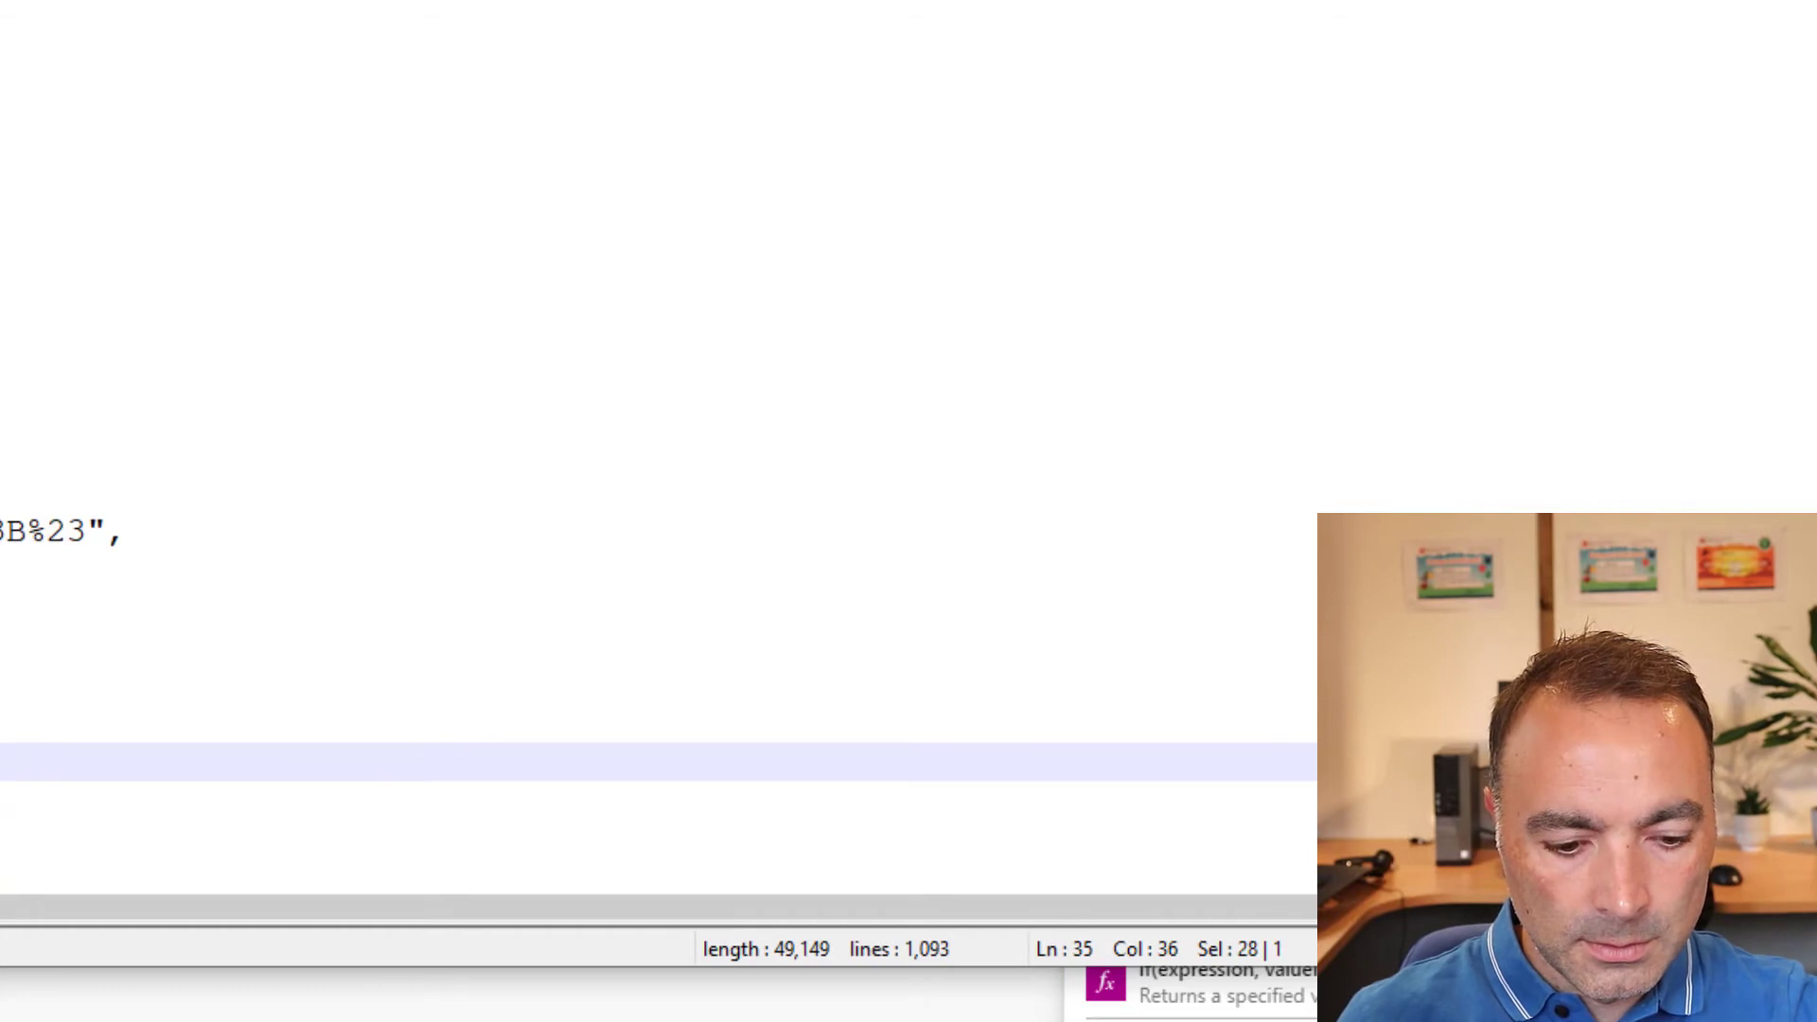
key("ctrl+c")
key("alt+Tab")
key("ctrl+v")
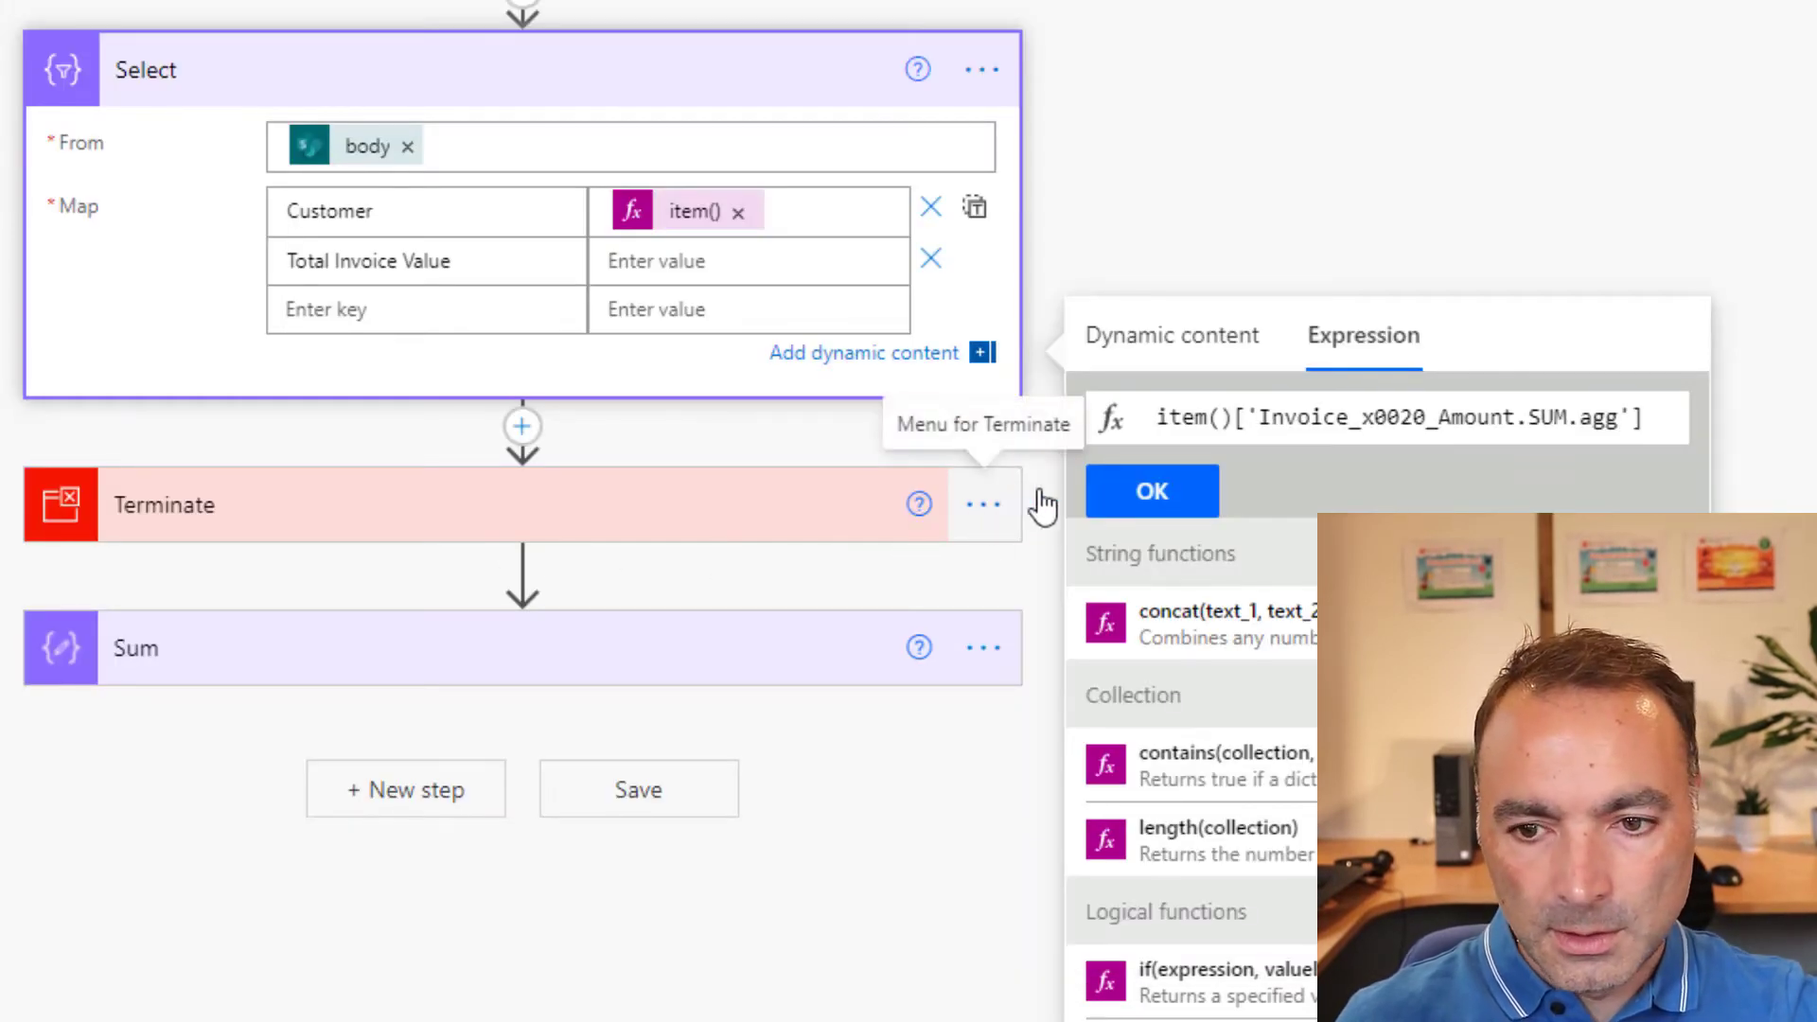
left_click(1098, 491)
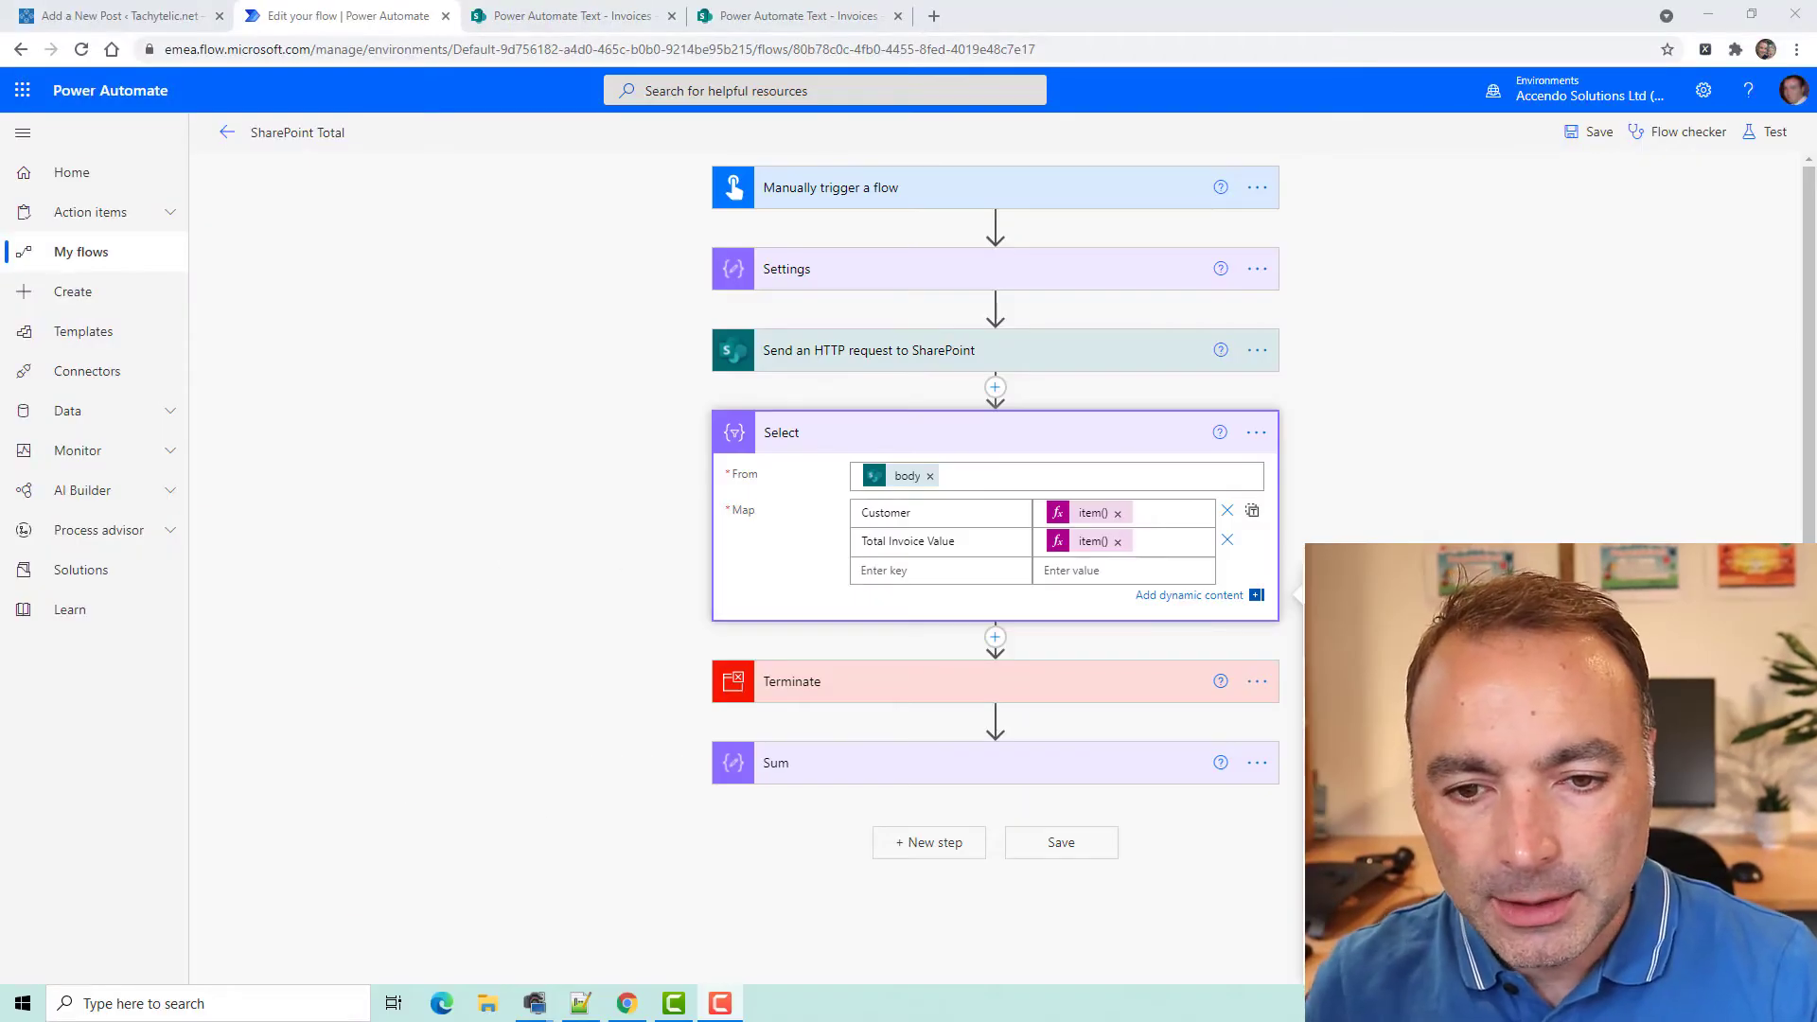
Test the flow, see Select fail because From received an Object instead of an array
left_click(1491, 478)
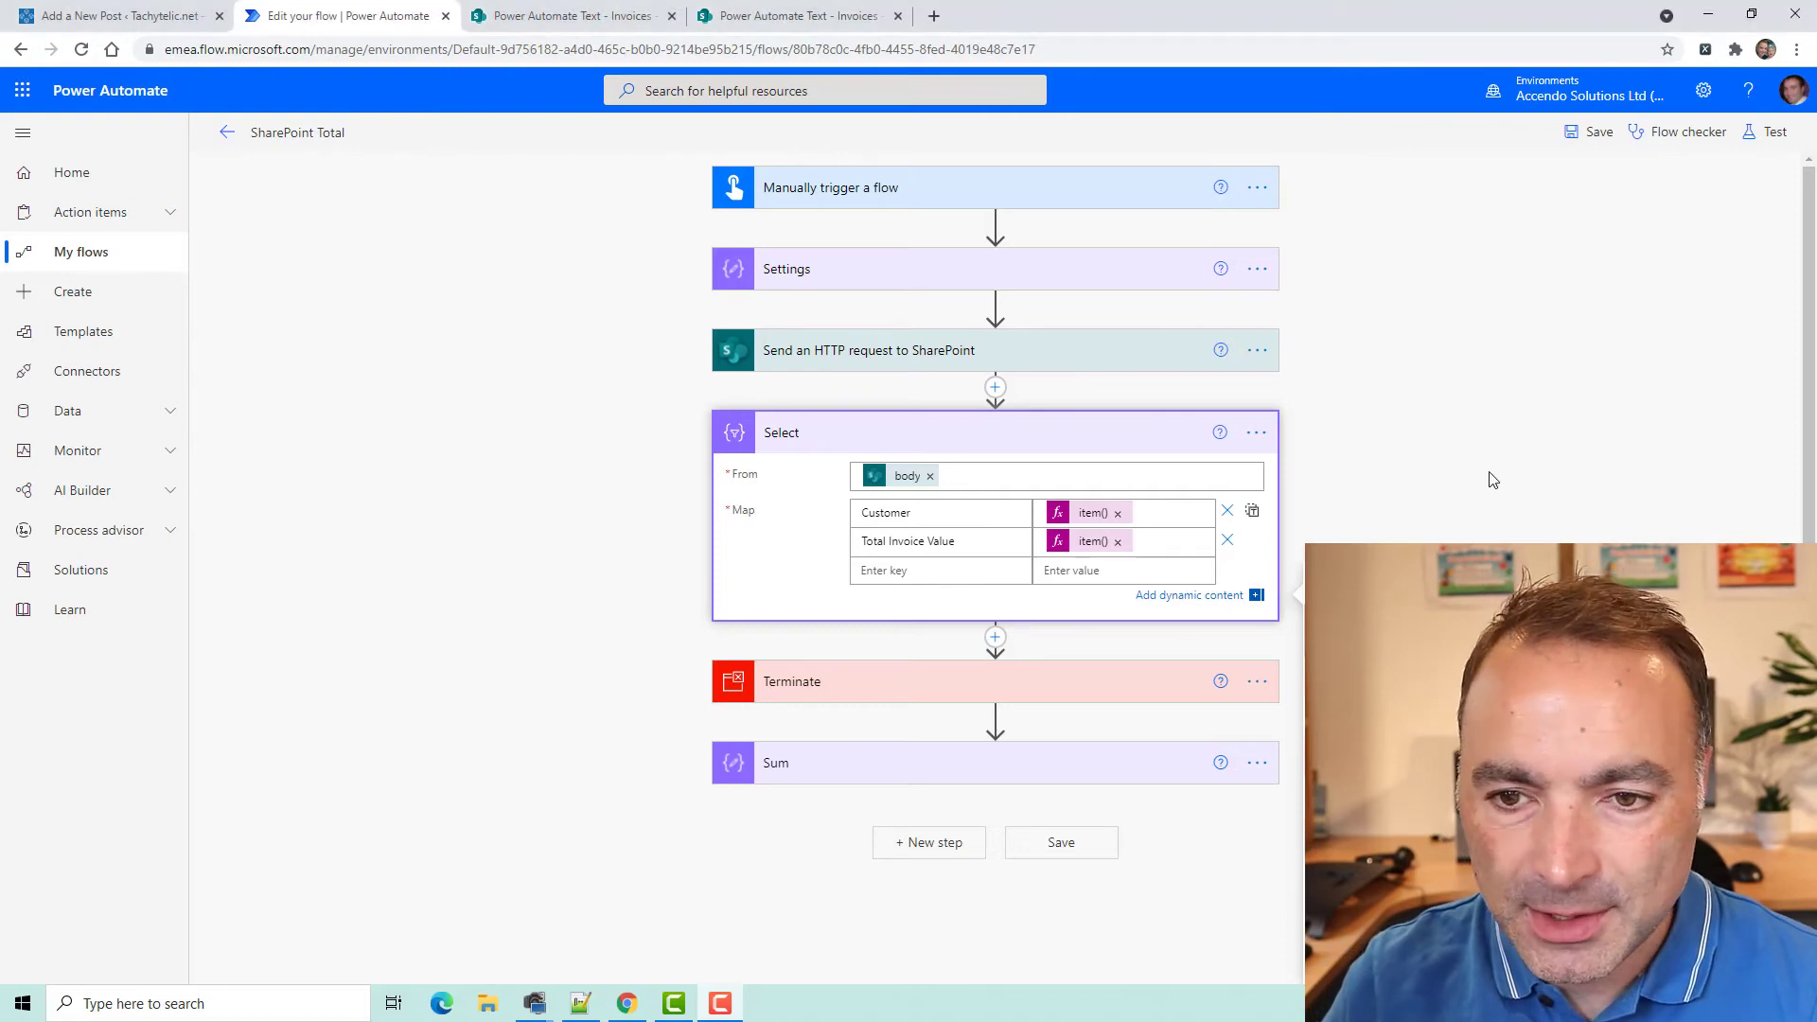
left_click(1772, 140)
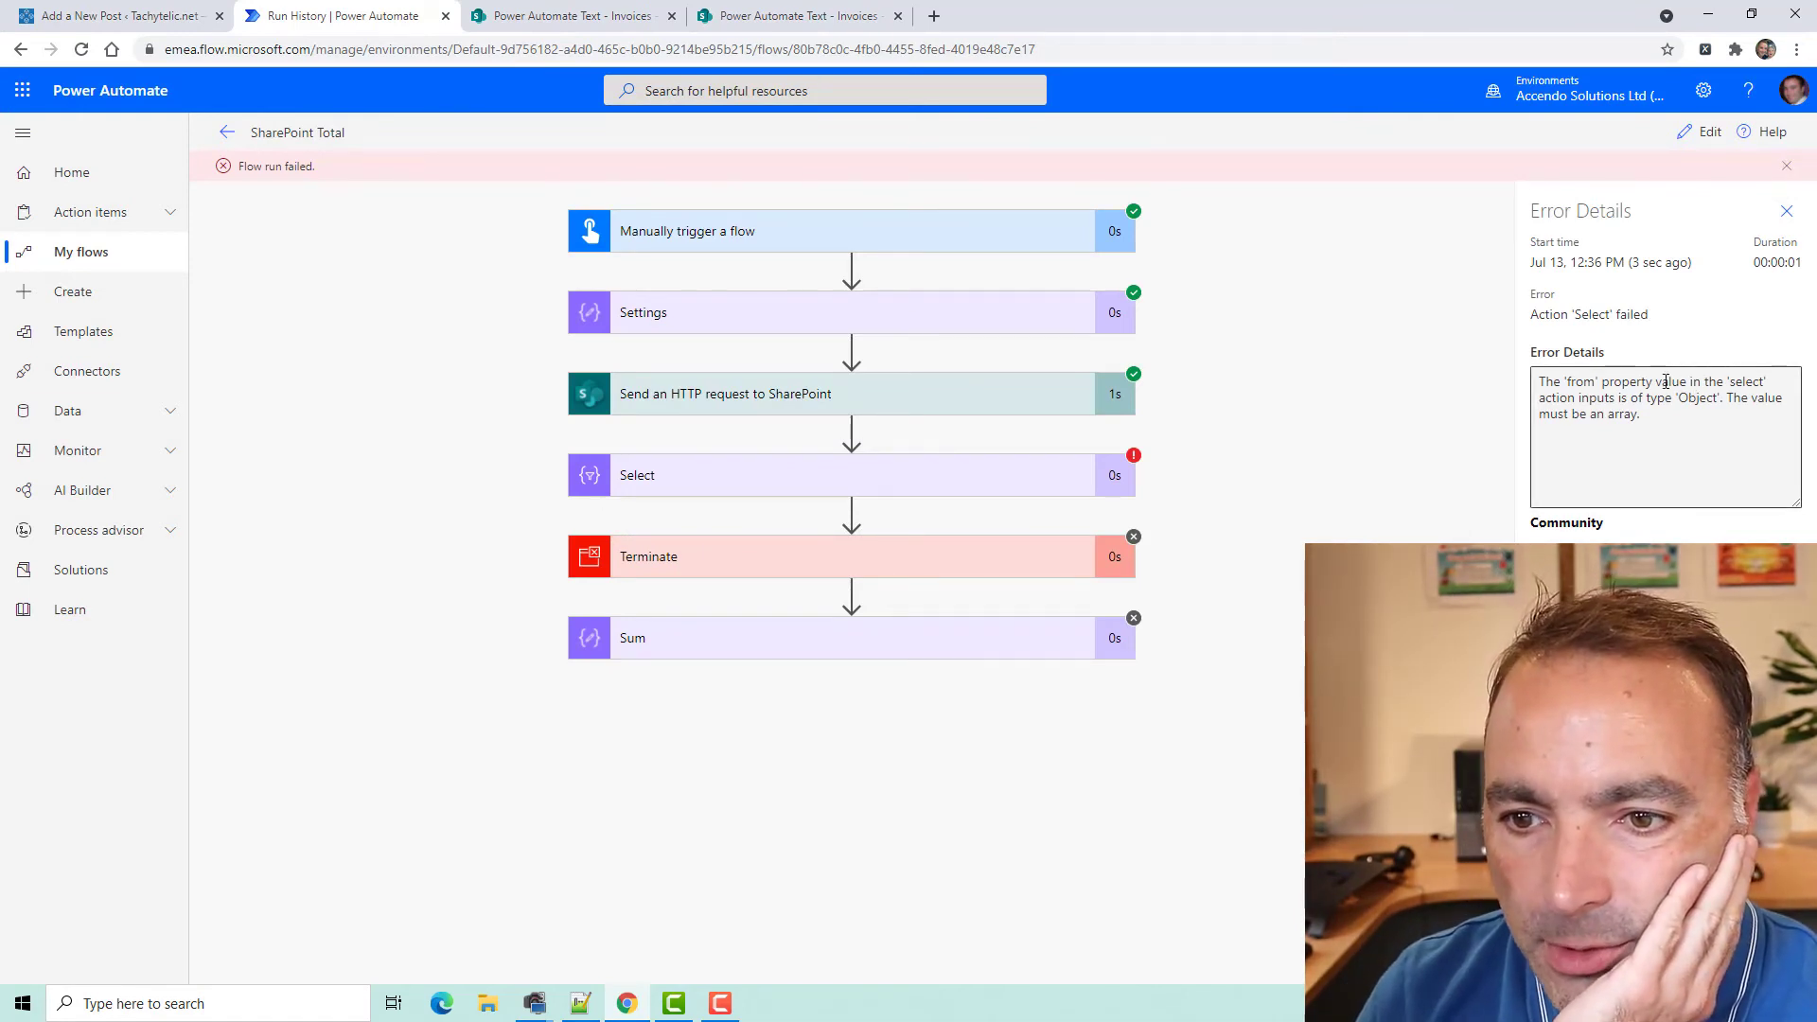
left_click(1694, 135)
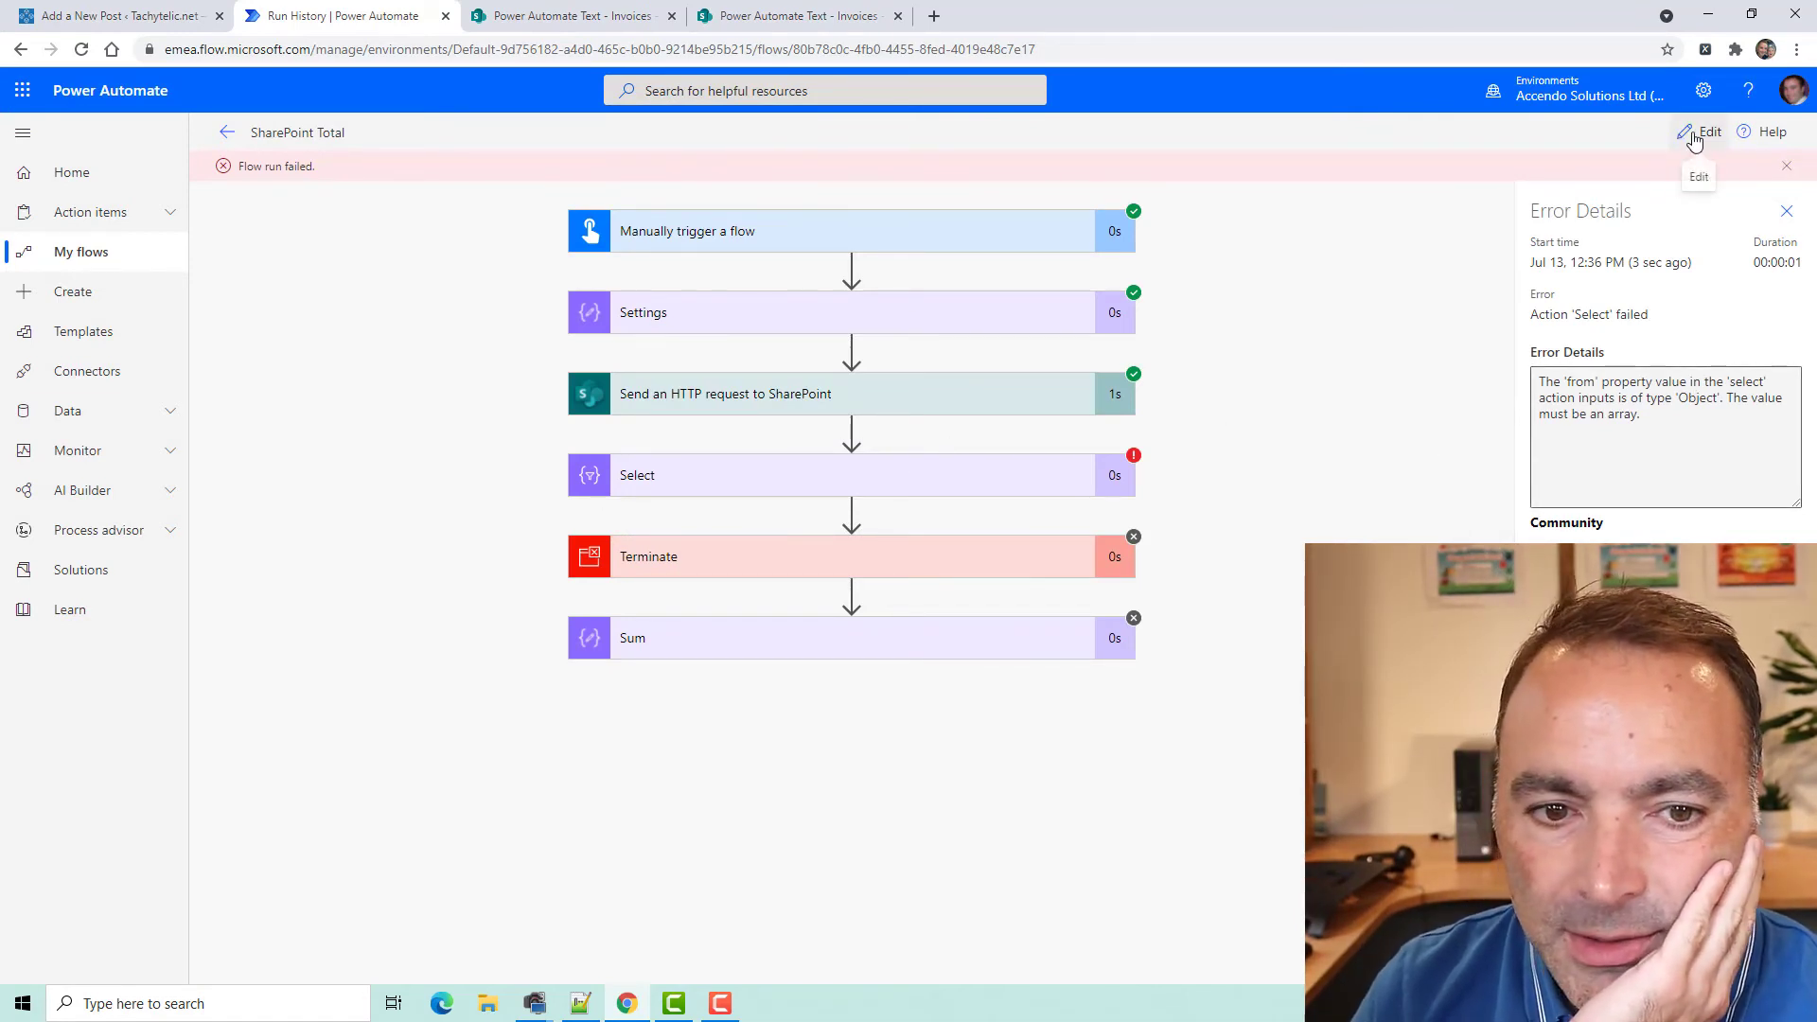
Copy the From expression from Select's Peek code and remove the body token
left_click(1154, 481)
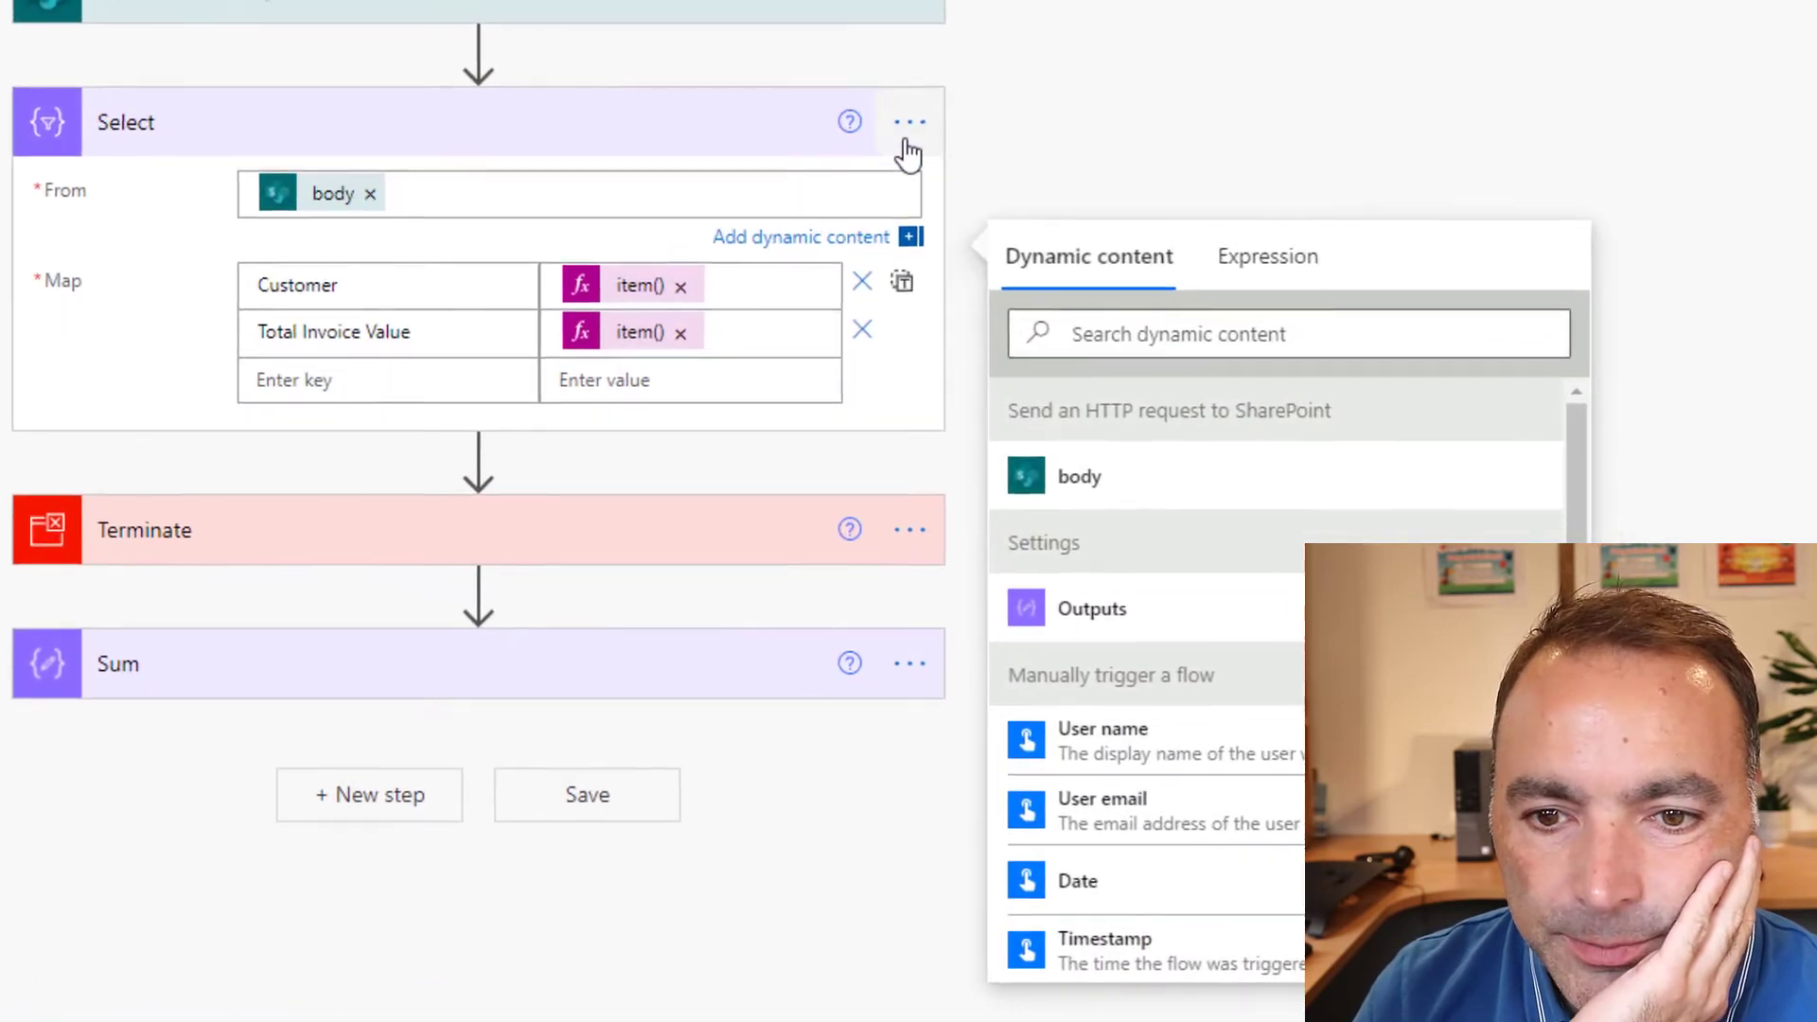
left_click(1265, 432)
left_click(1359, 634)
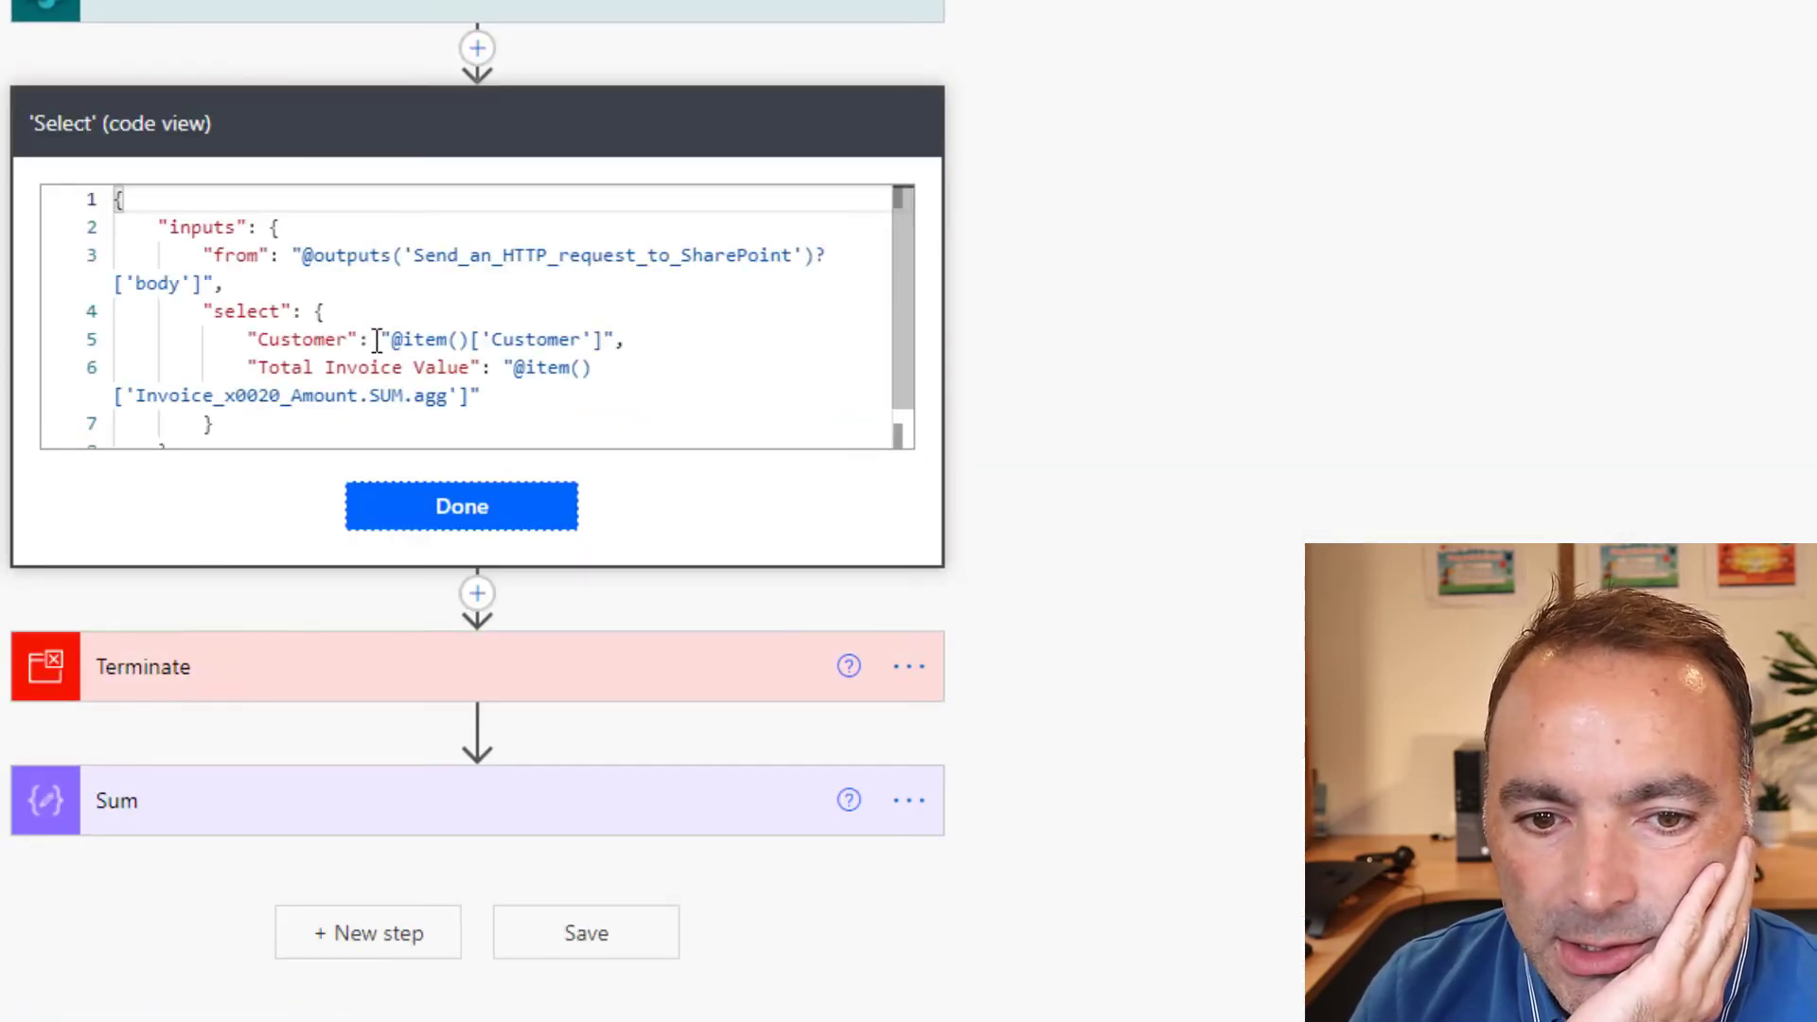
left_click_drag(315, 256, 189, 283)
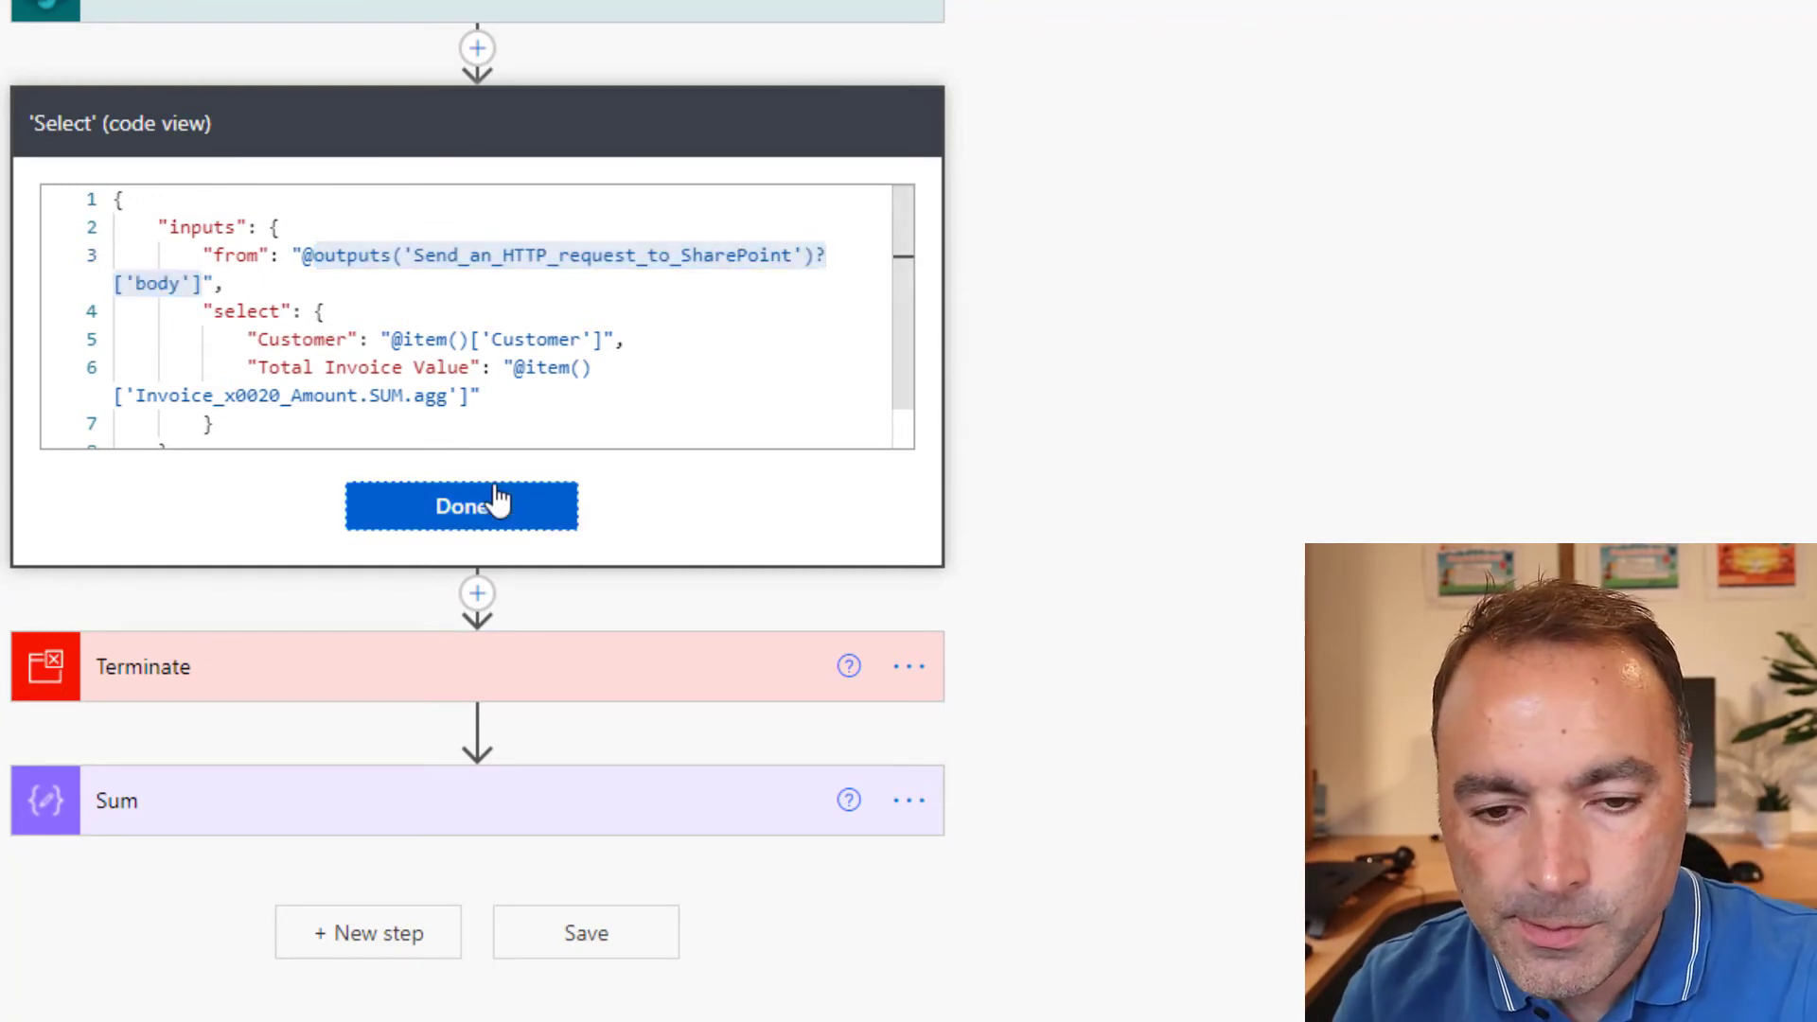
left_click(484, 492)
left_click(368, 193)
Set From to the pasted body expression ending ['body']['Row'] to target the Row array
left_click(1203, 255)
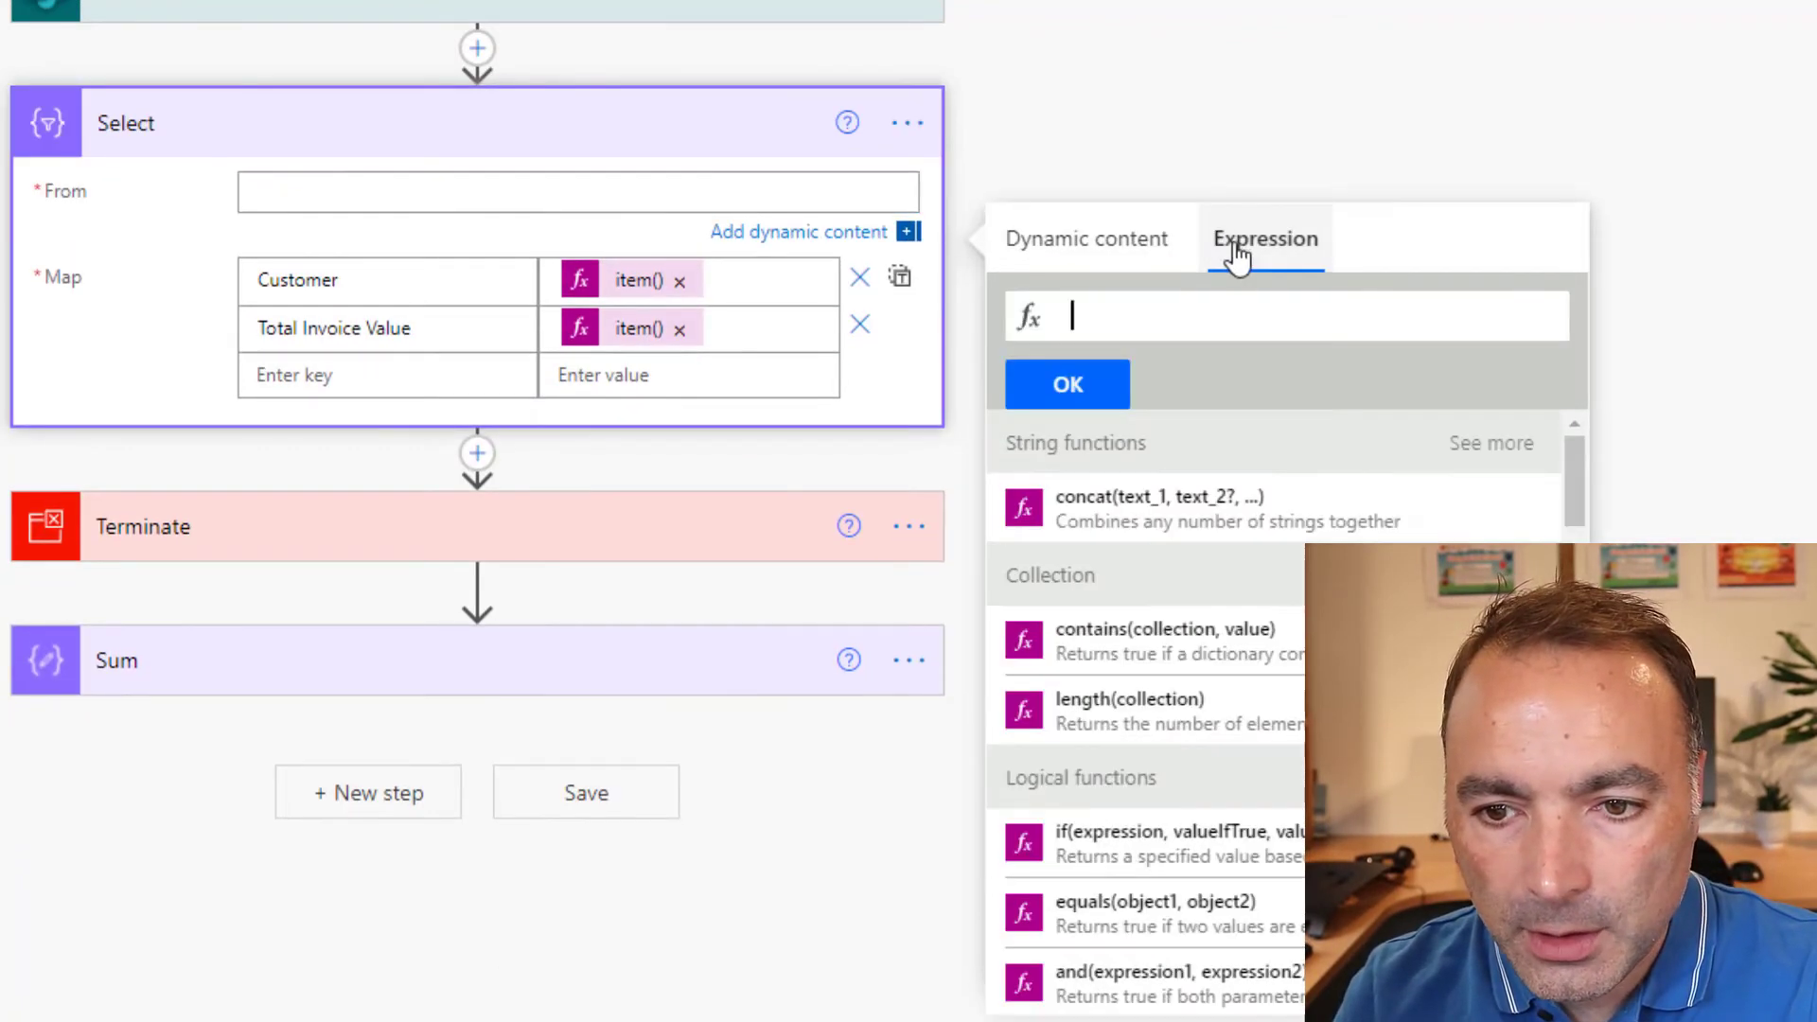
type("outputs('Send_an_HTTP_request_to_SharePoint')?['body']")
type("['")
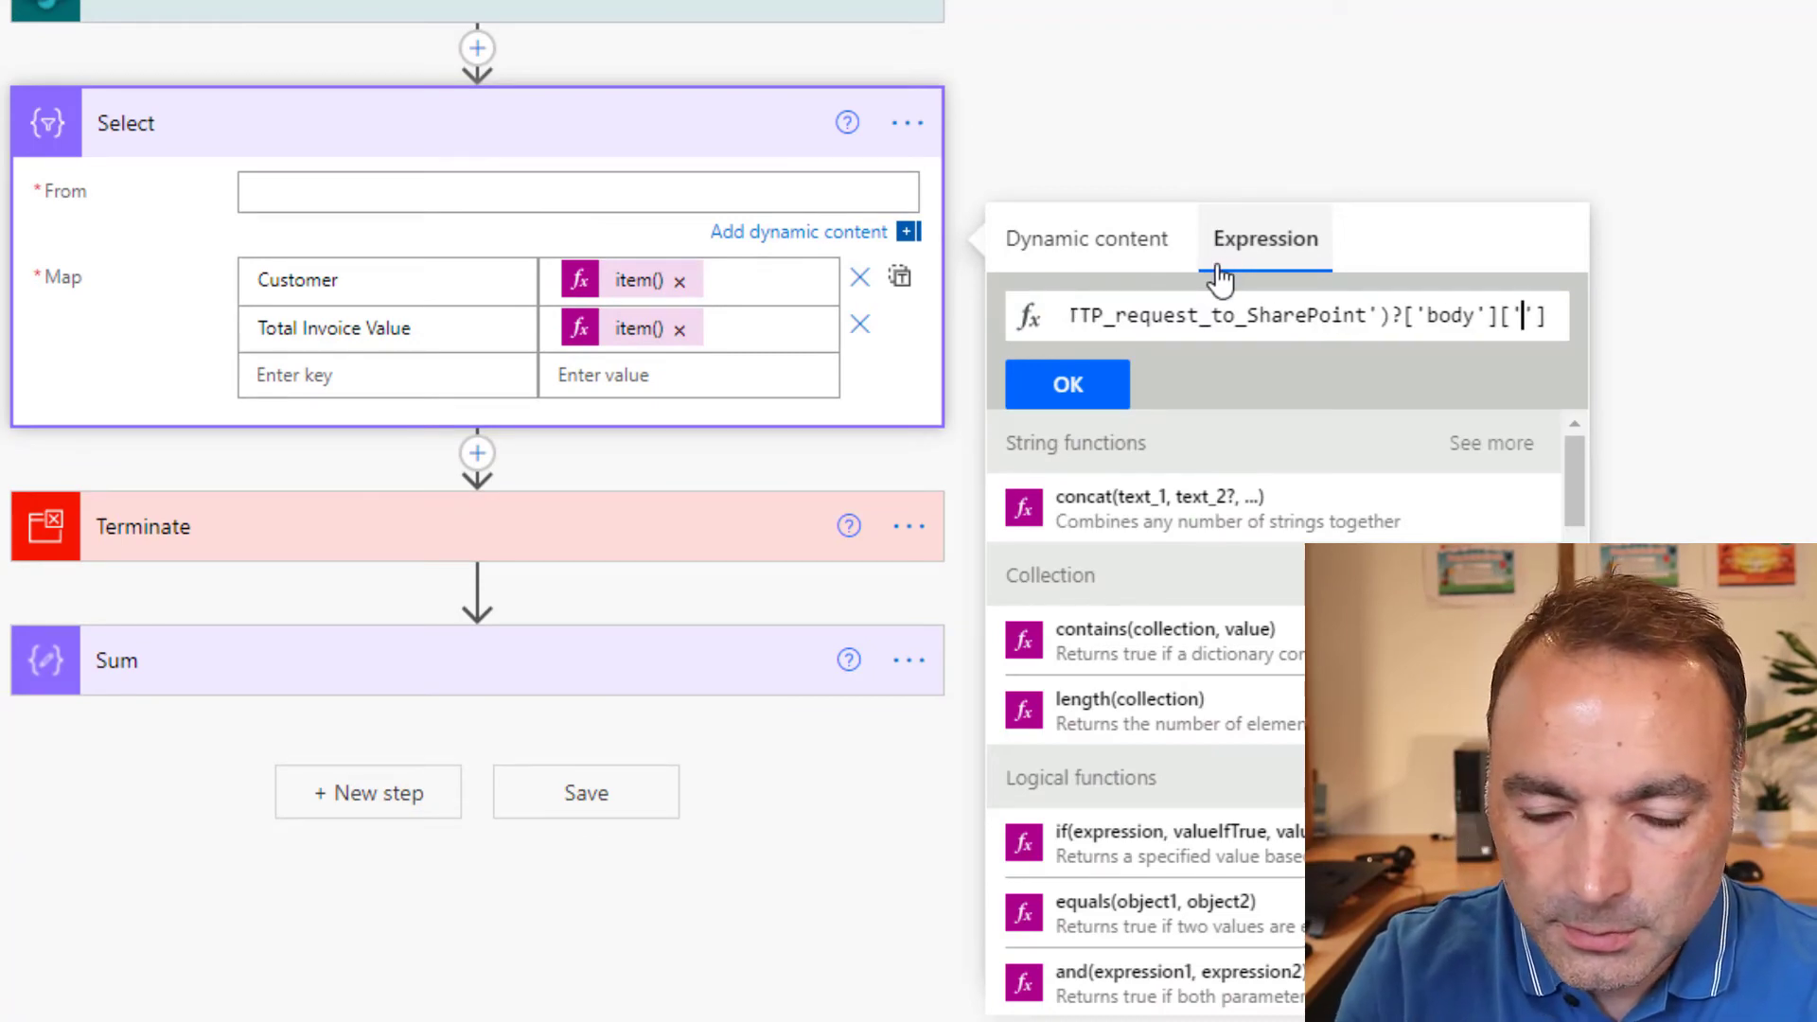
type("row")
key("alt+Tab")
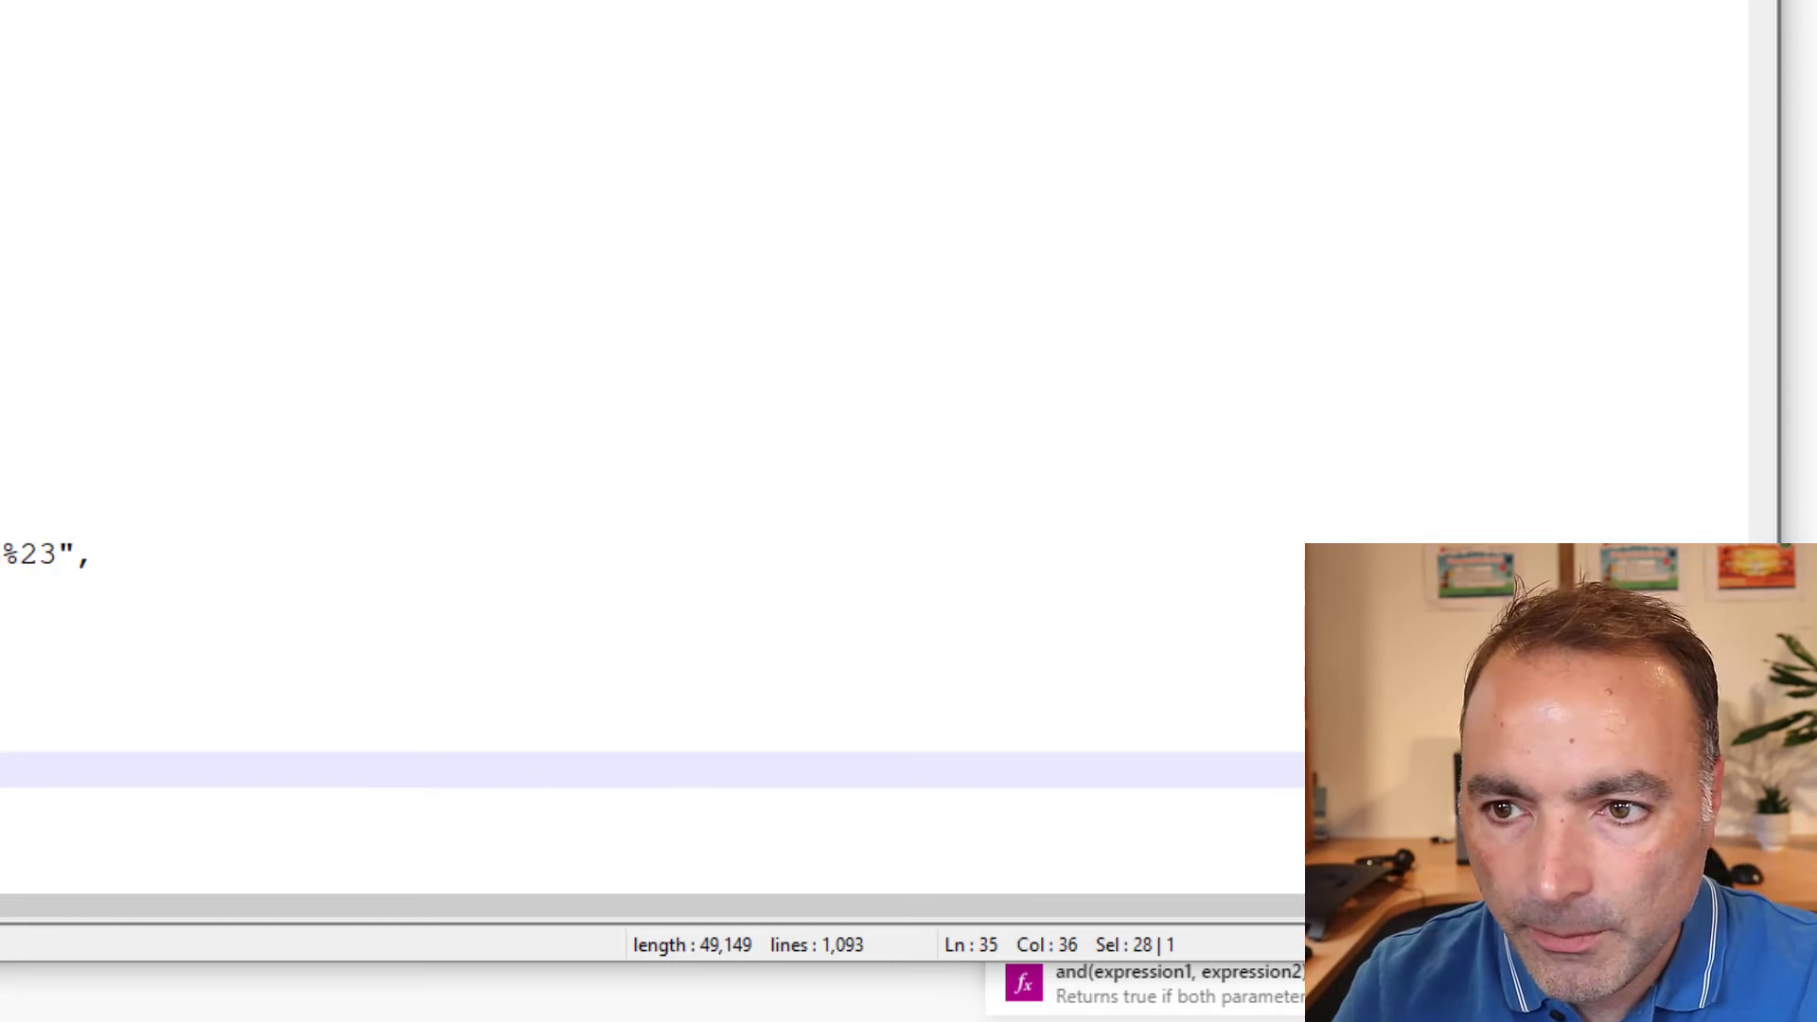
scroll(653, 445, "up", 2)
key("alt+Tab")
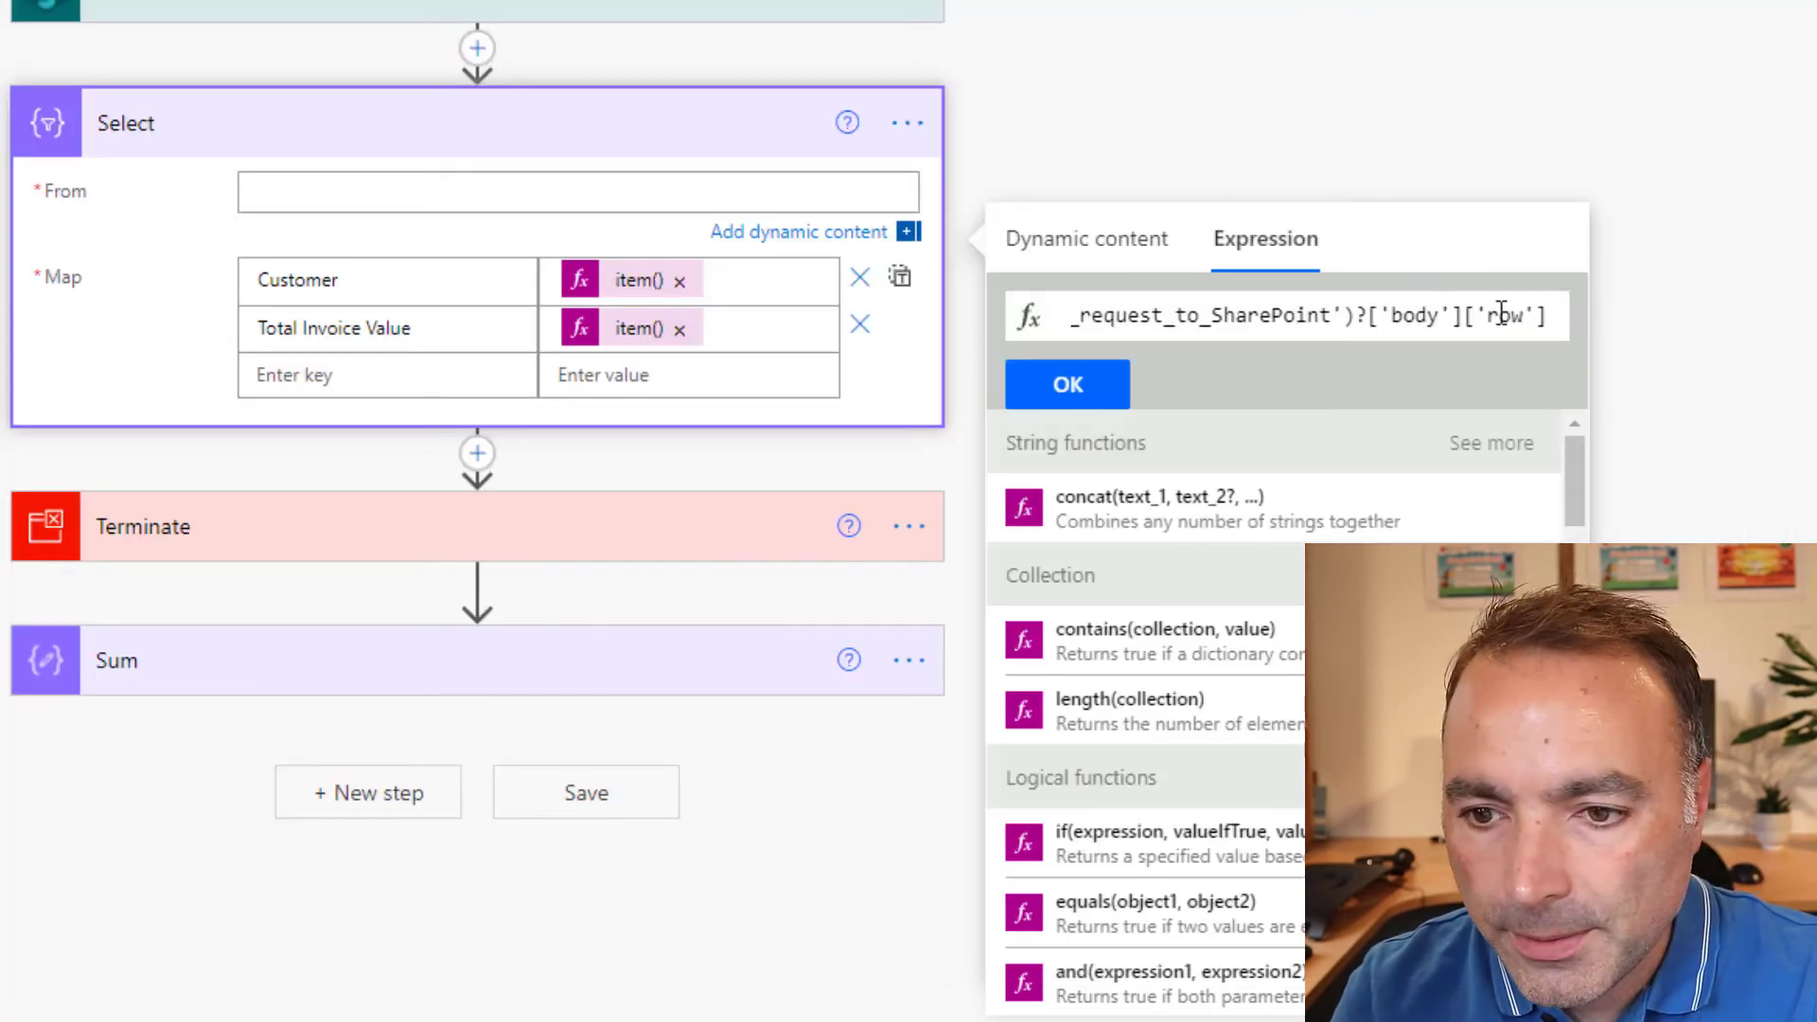
type("R")
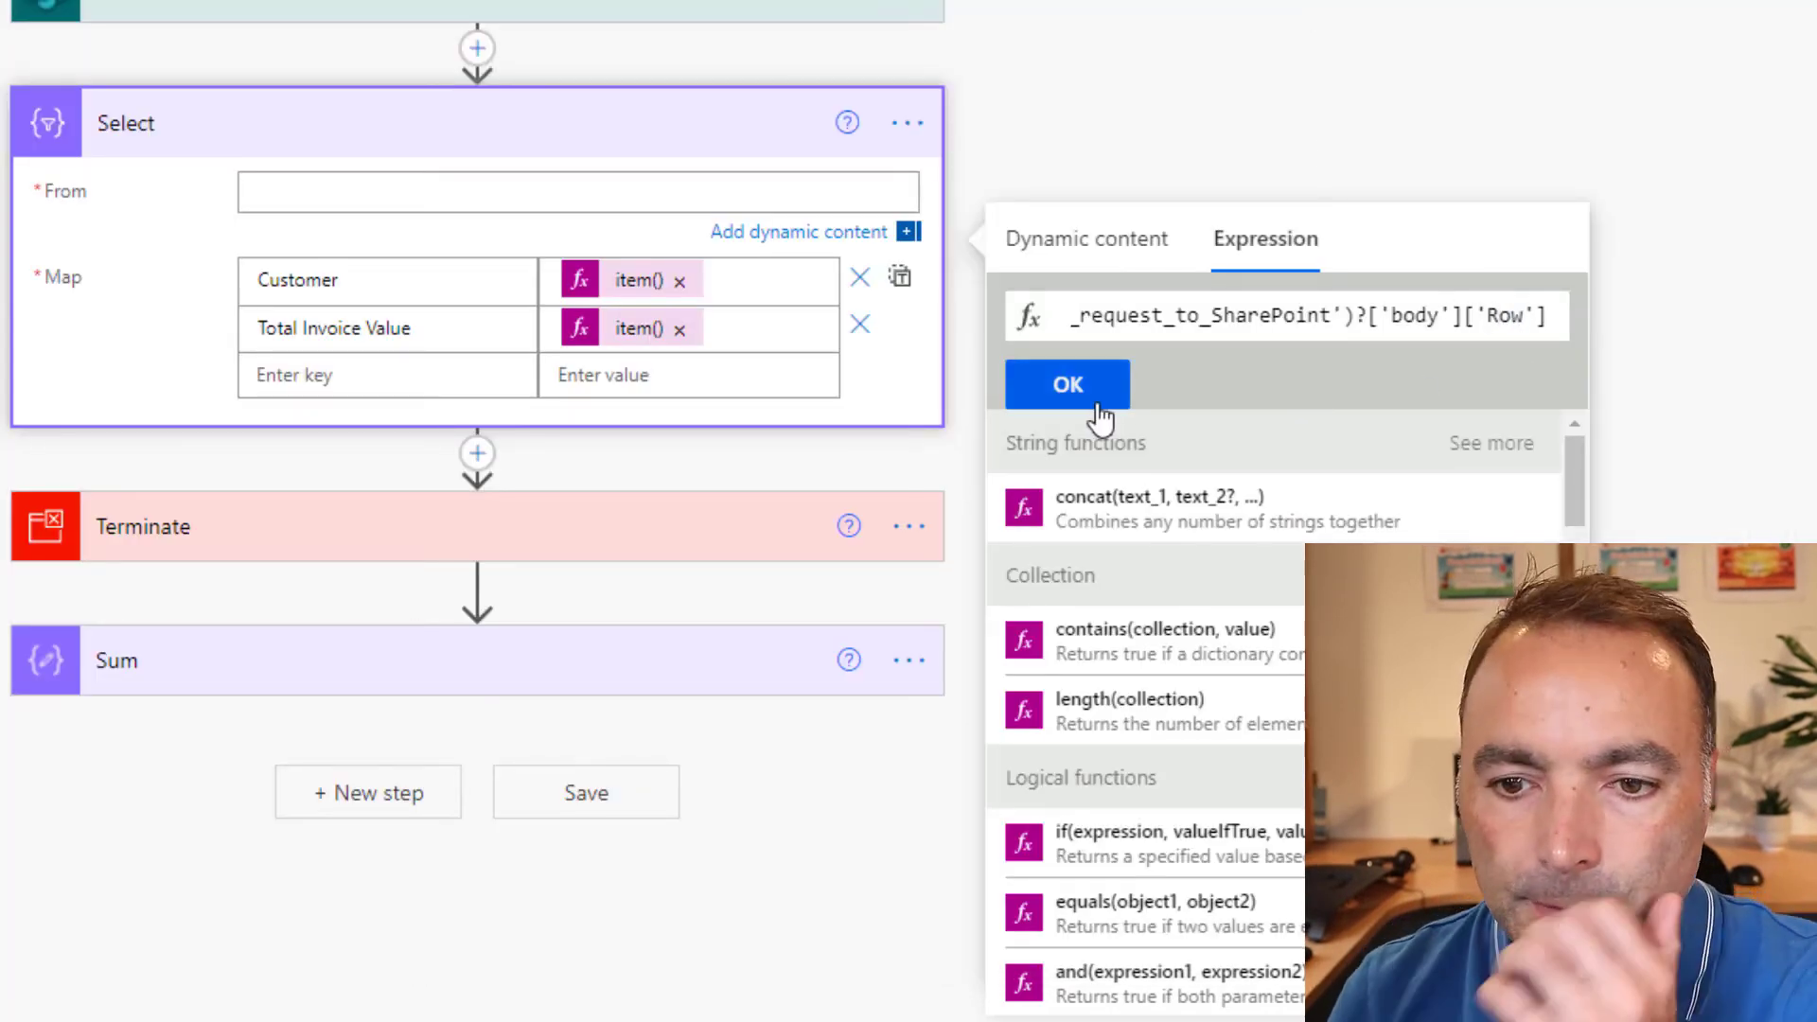
left_click(1088, 388)
key("Escape")
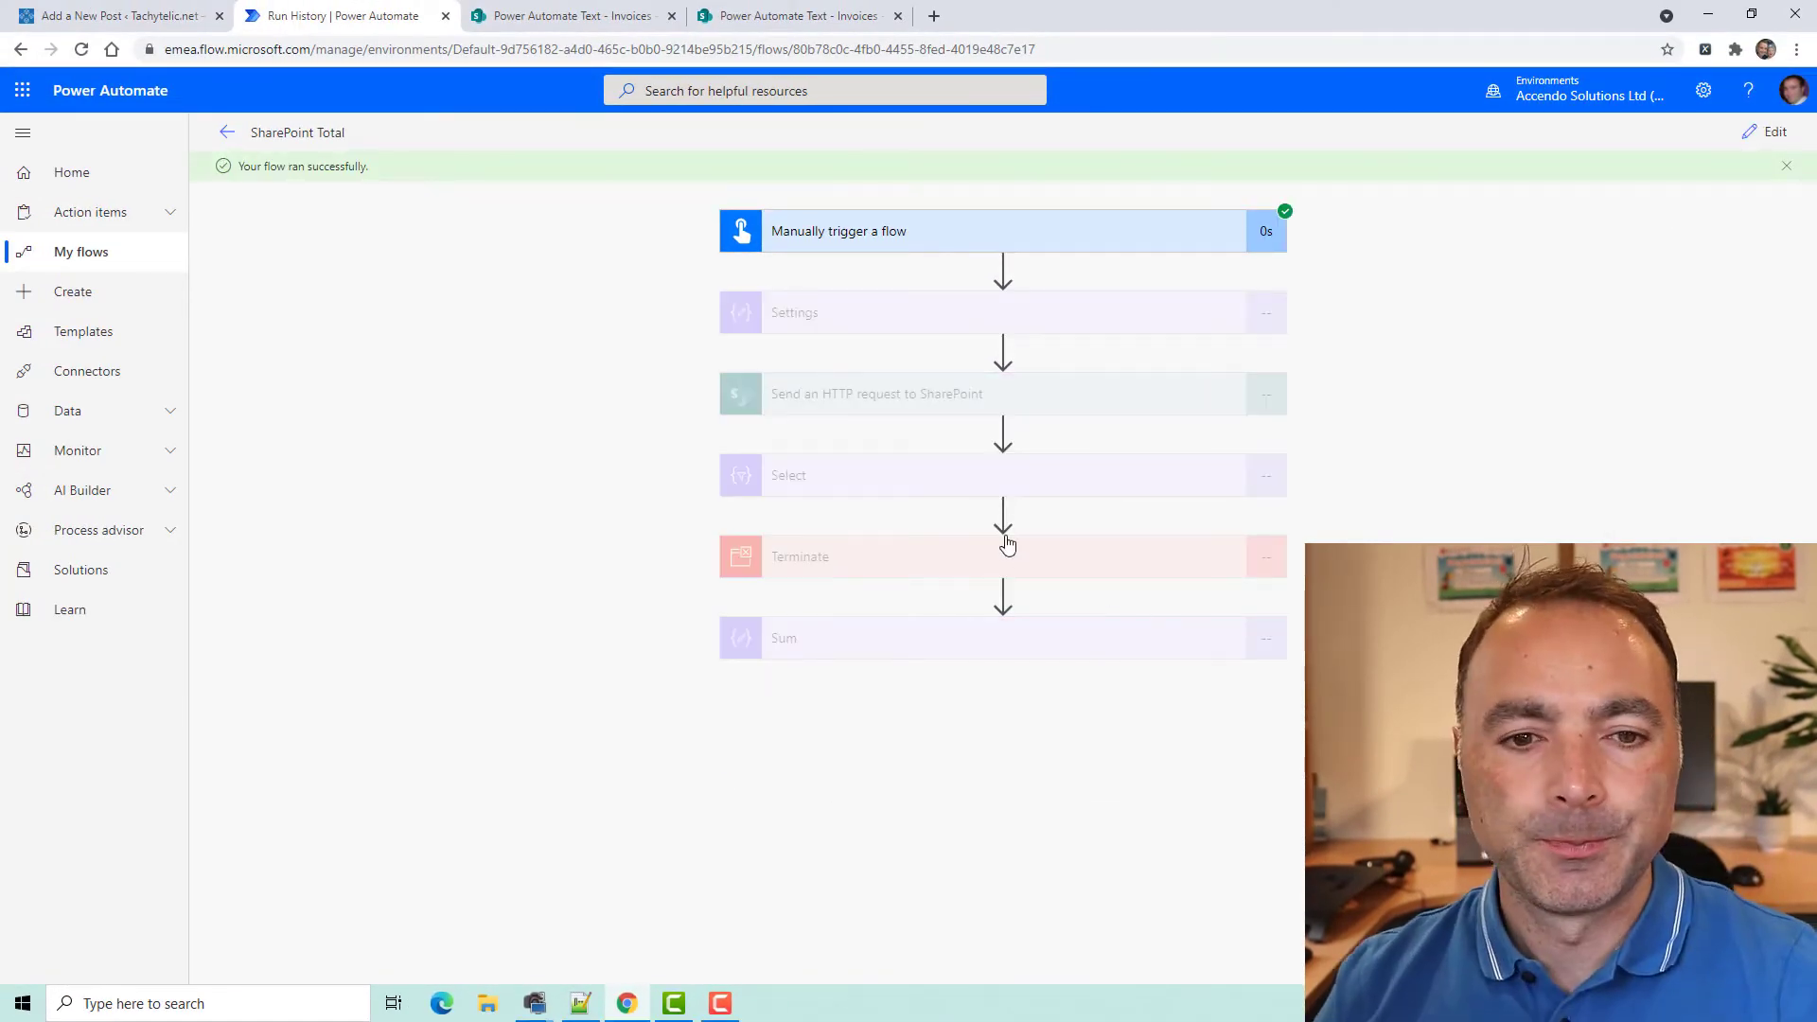
Inspect Select's run output, highlighting Customer and Total Invoice Value pairs repeated per invoice
left_click(1025, 484)
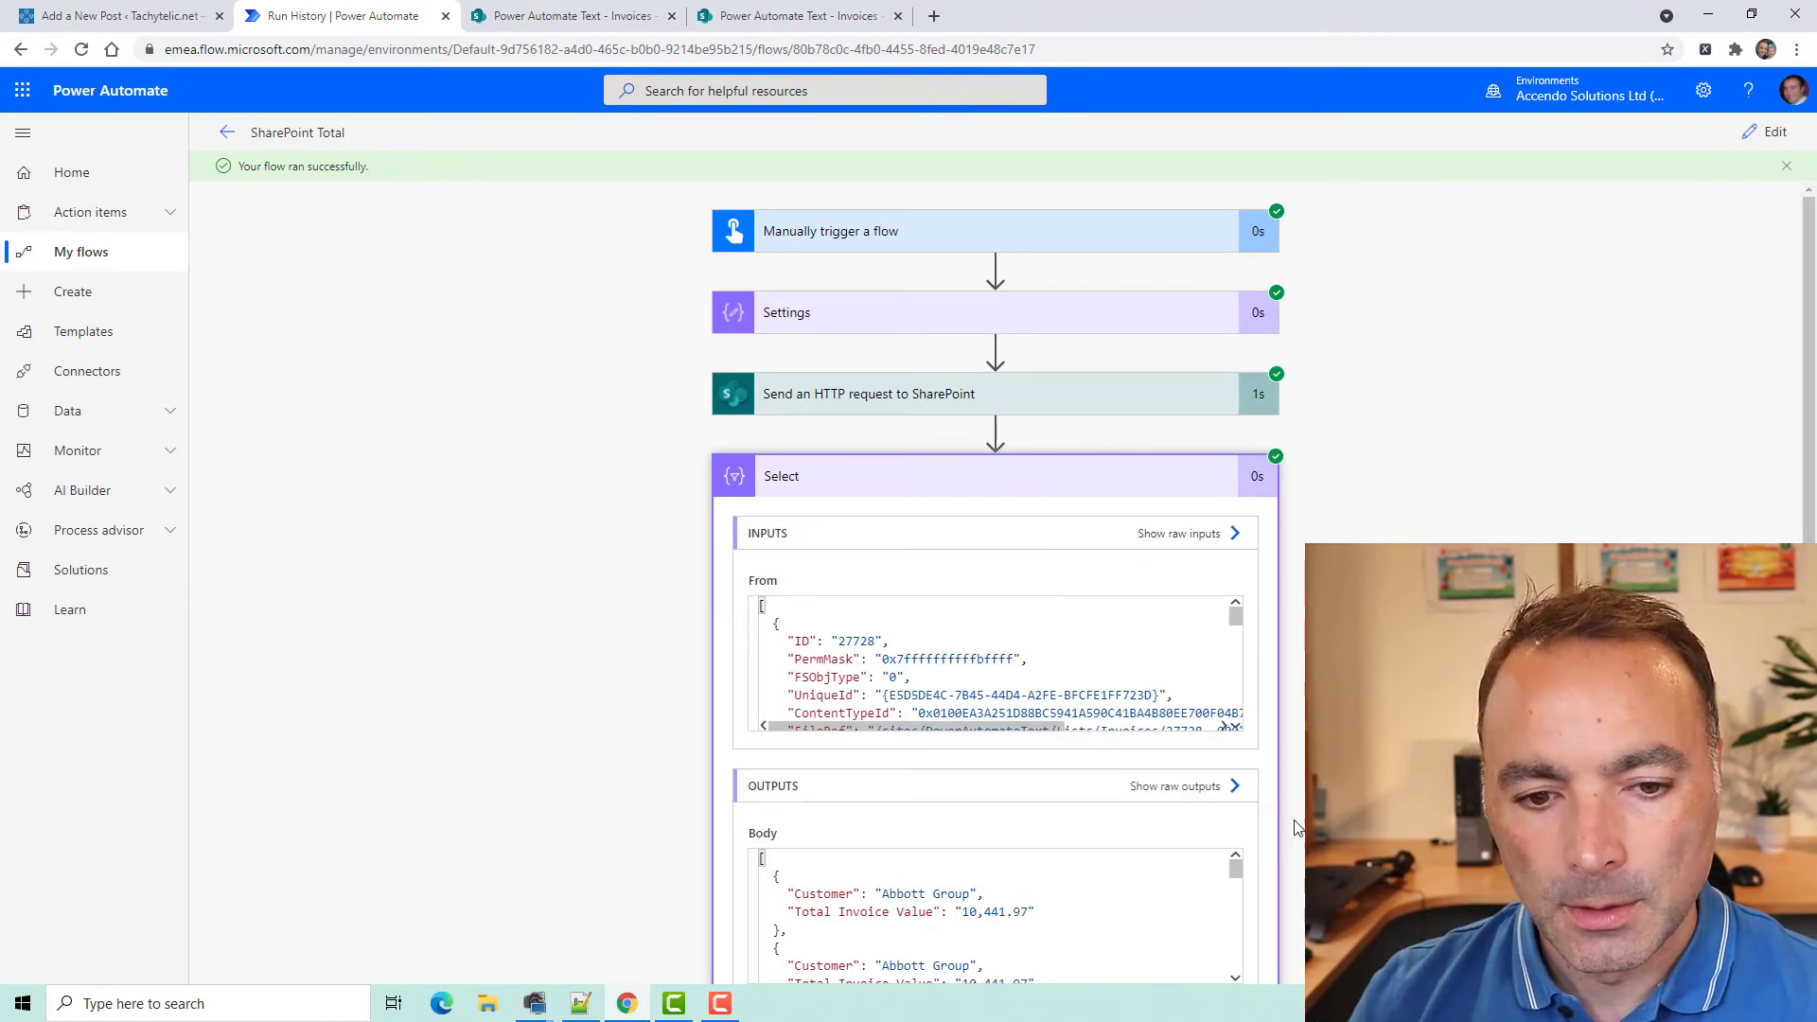
scroll(1201, 803, "down", 2)
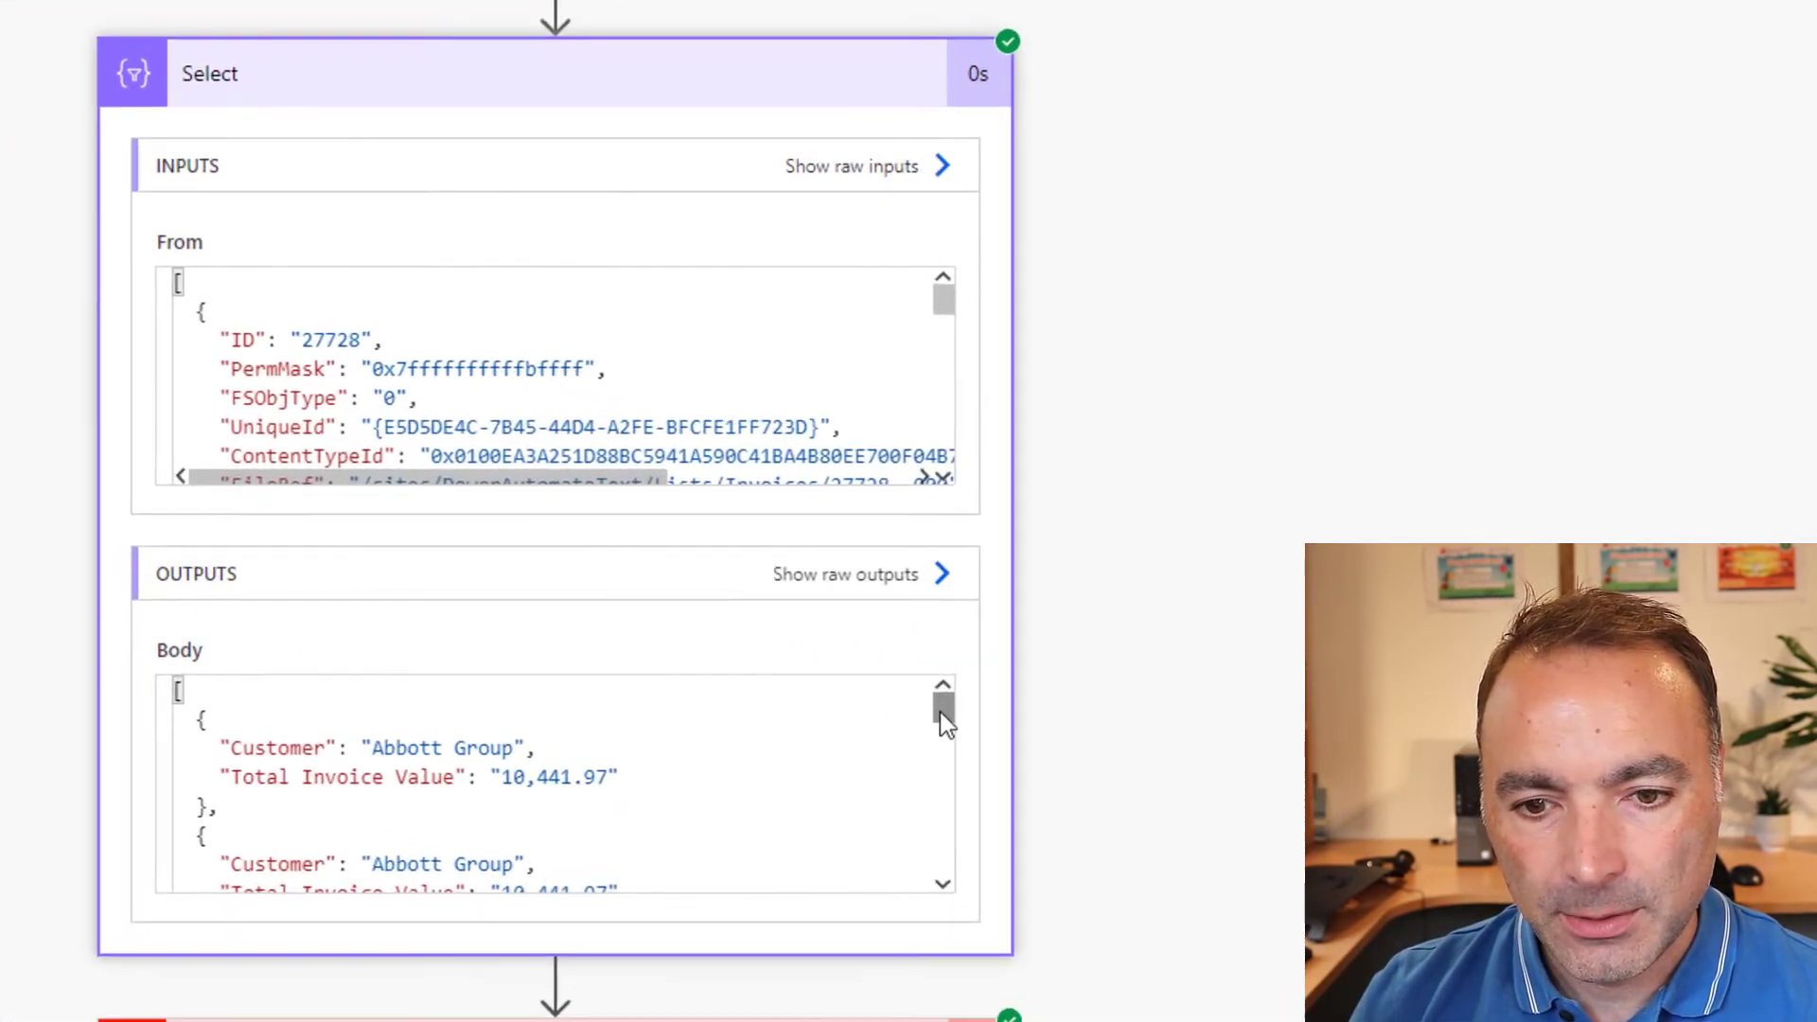
left_click_drag(1235, 681, 1233, 693)
mouse_move(903, 733)
left_mouse_down()
mouse_move(892, 776)
mouse_move(903, 701)
mouse_move(899, 871)
mouse_move(905, 705)
left_mouse_up()
left_click_drag(327, 738, 658, 582)
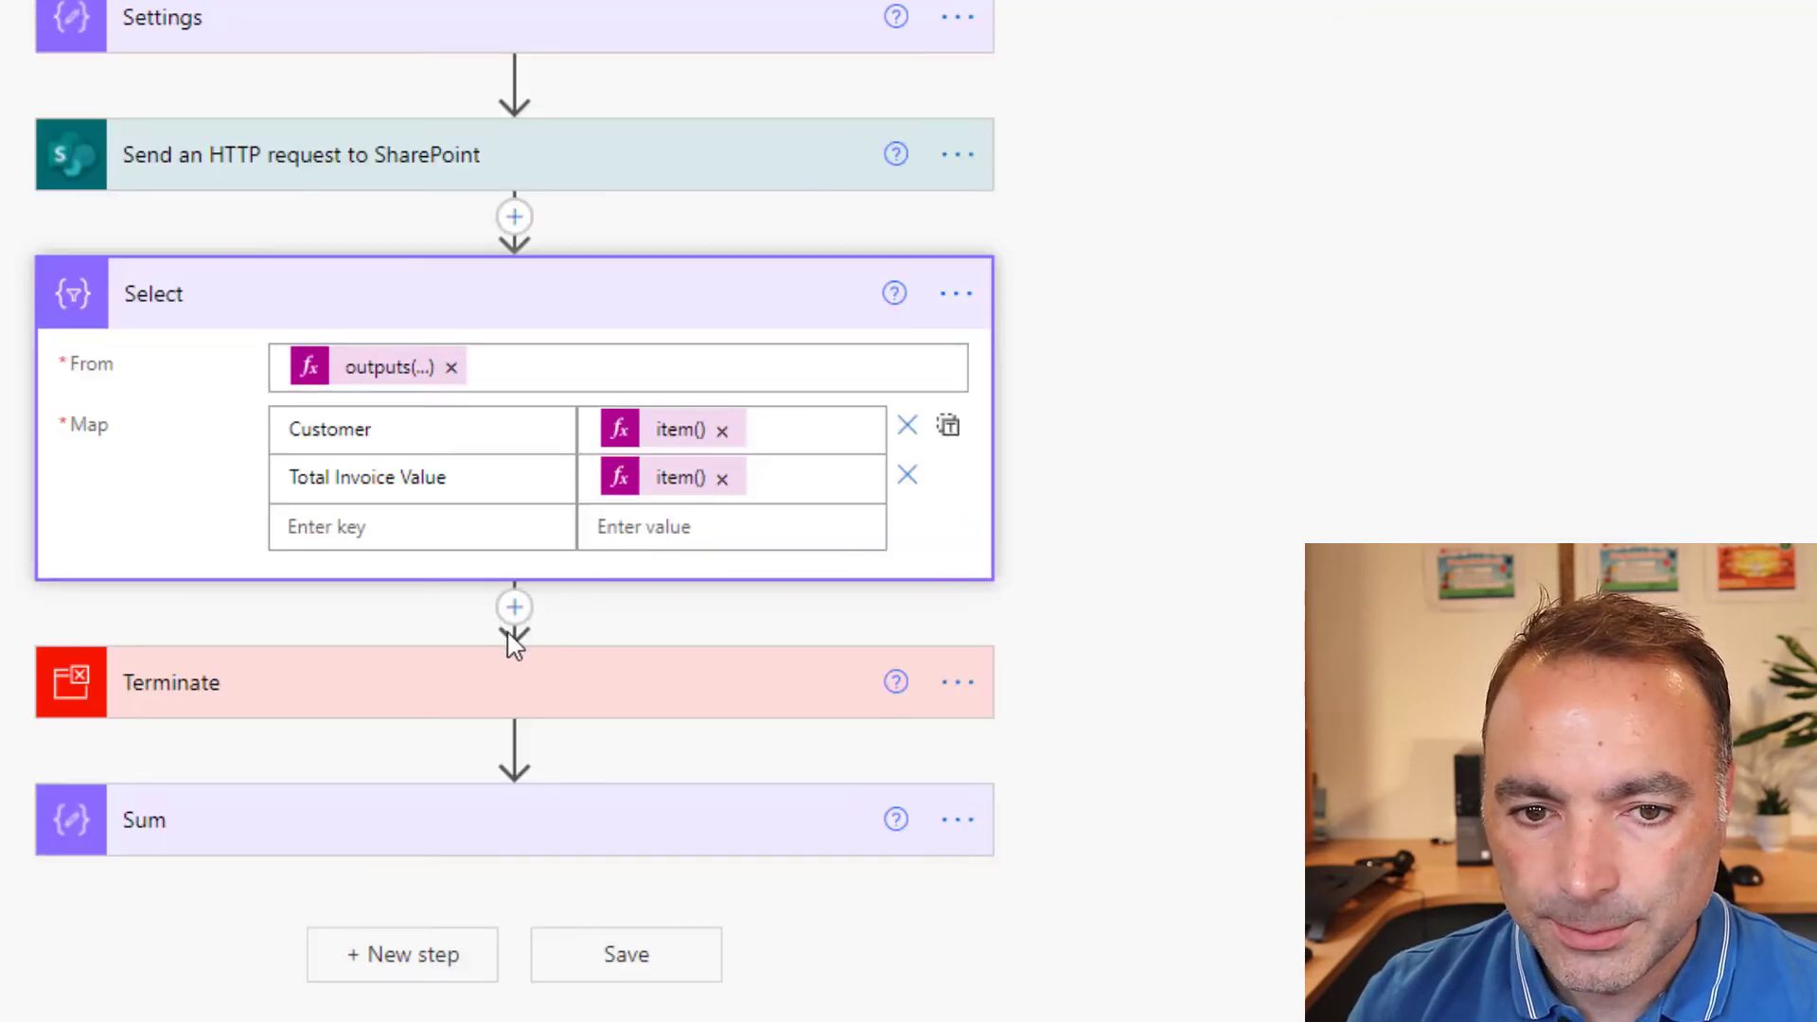
Add a Compose step after the Select action
left_click(513, 606)
left_click(514, 657)
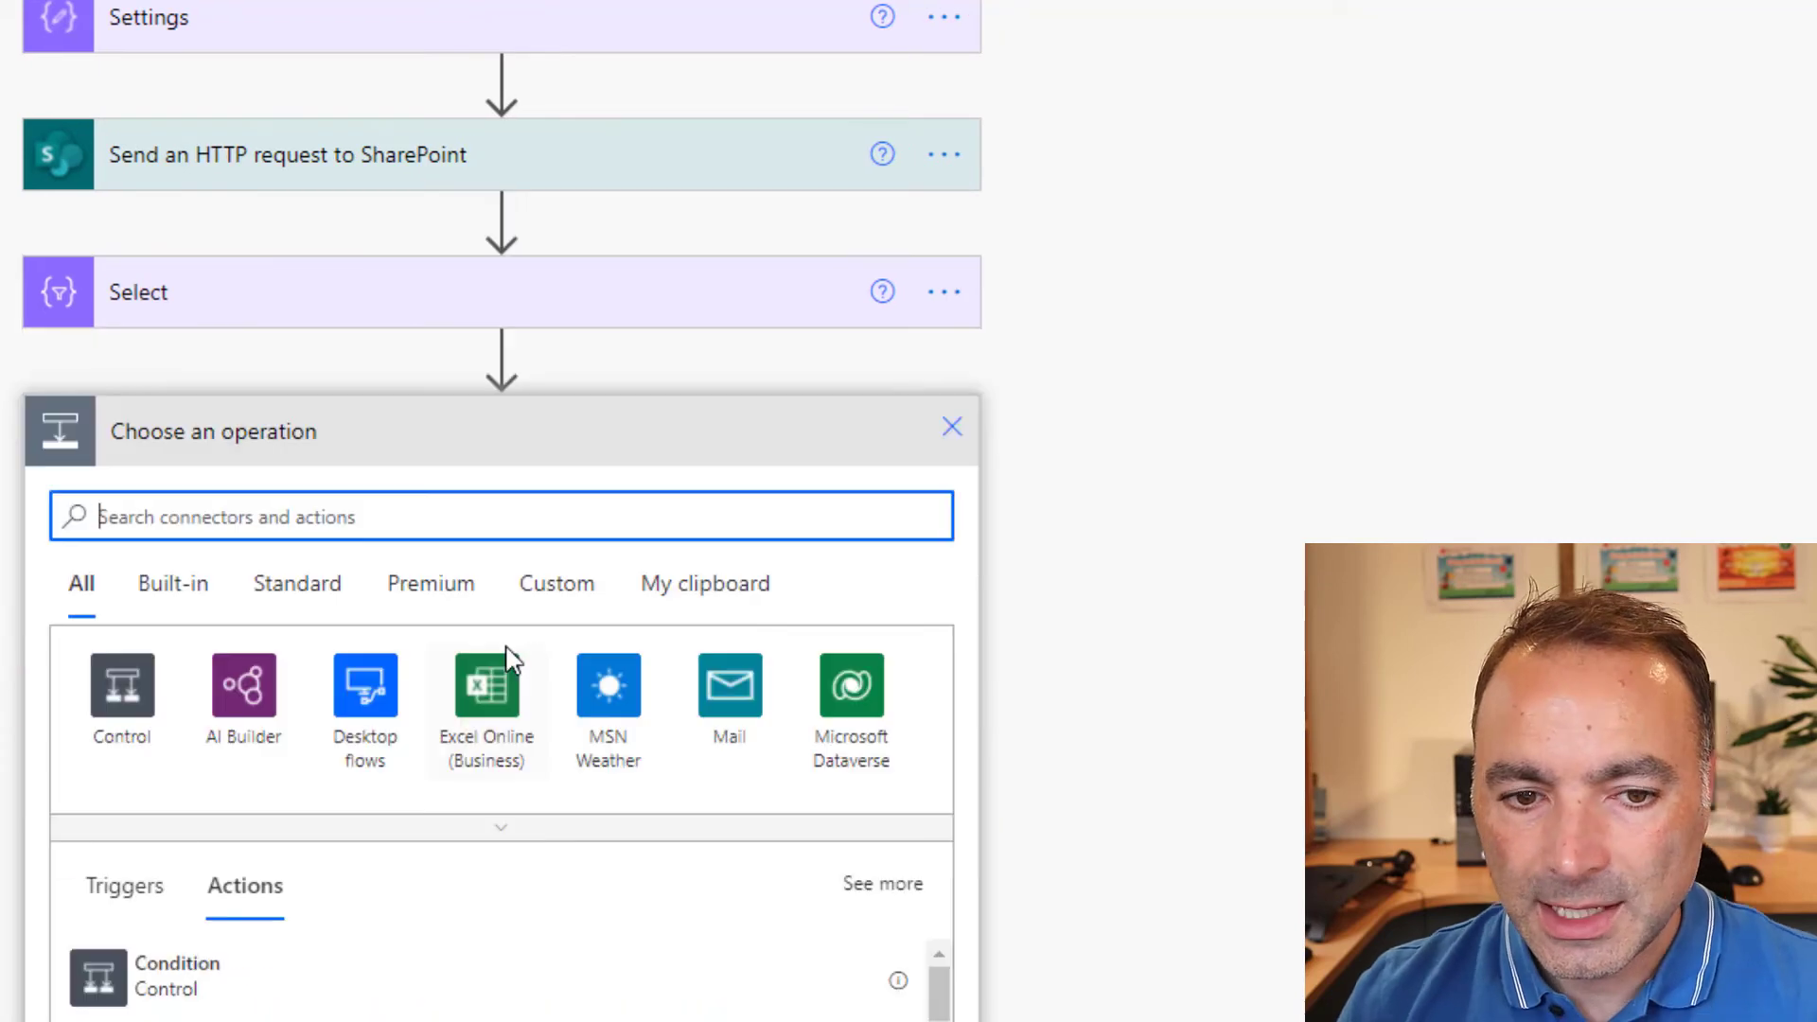
type("compose")
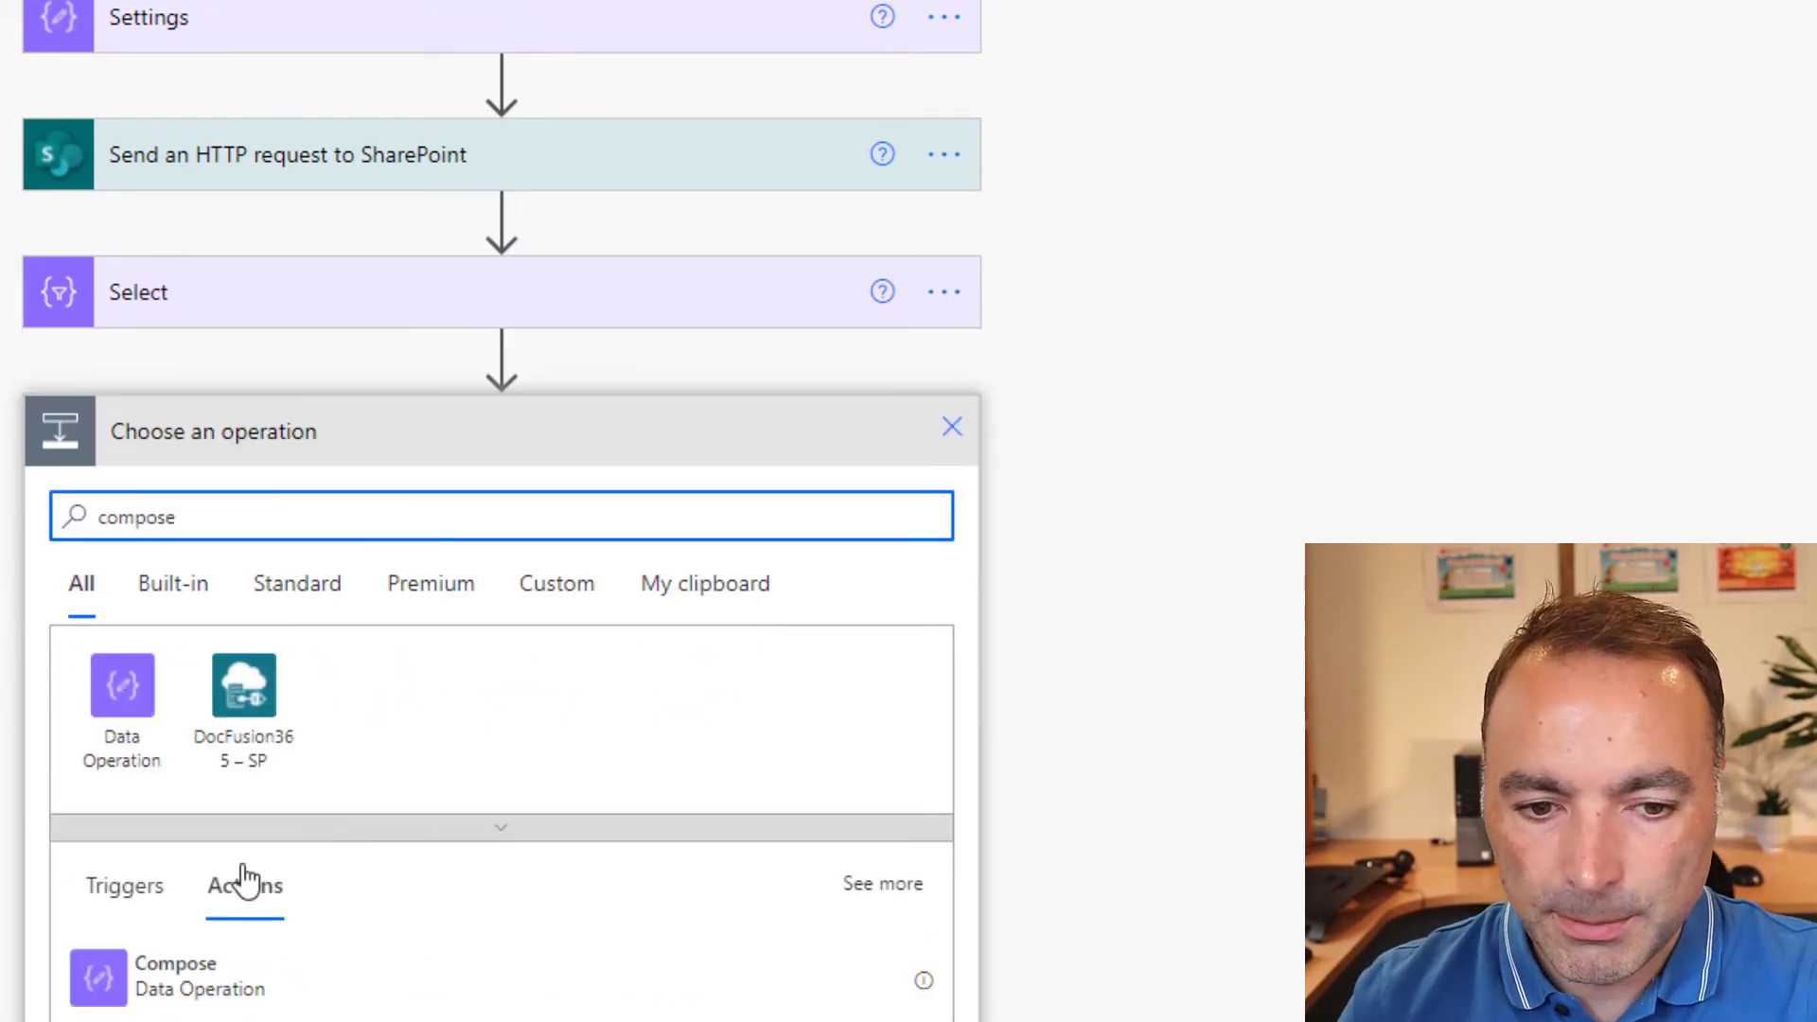
left_click(202, 963)
Set Compose Inputs to union(body('Select'), body('Select')) and save the flow
left_click(453, 511)
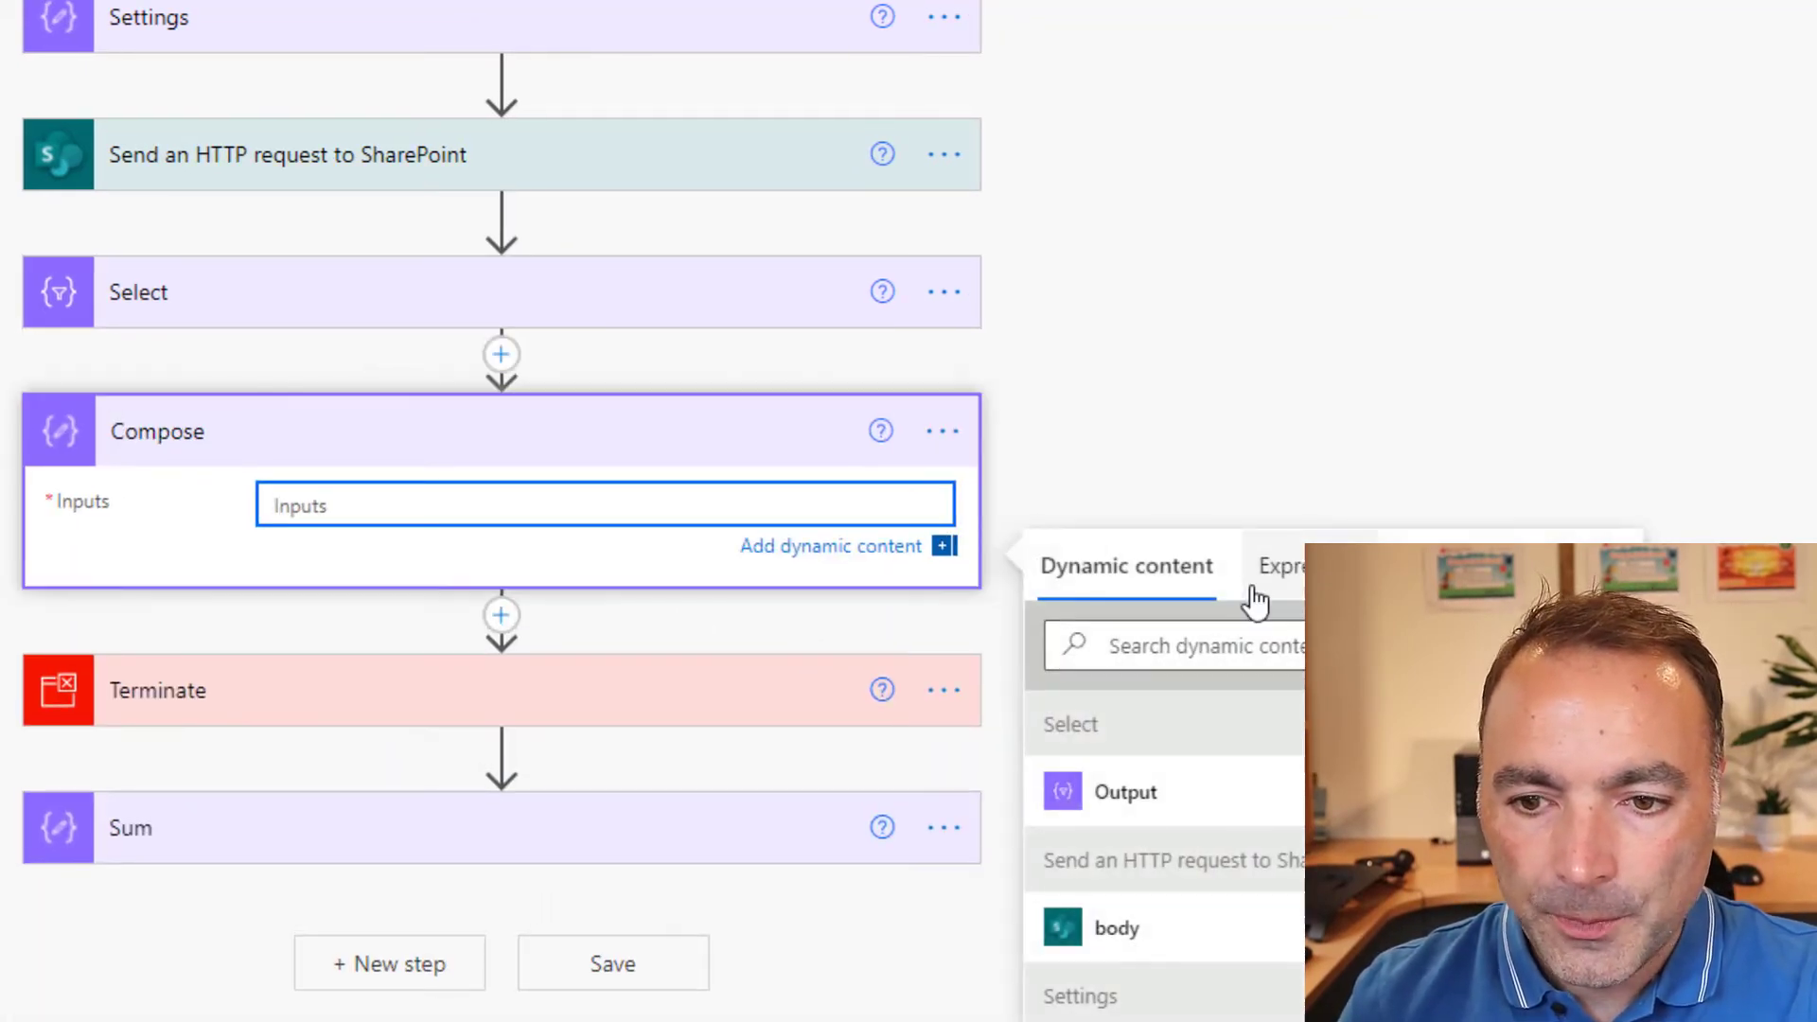
left_click(1257, 599)
type("untio")
key("BackSpace")
key("BackSpace")
key("BackSpace")
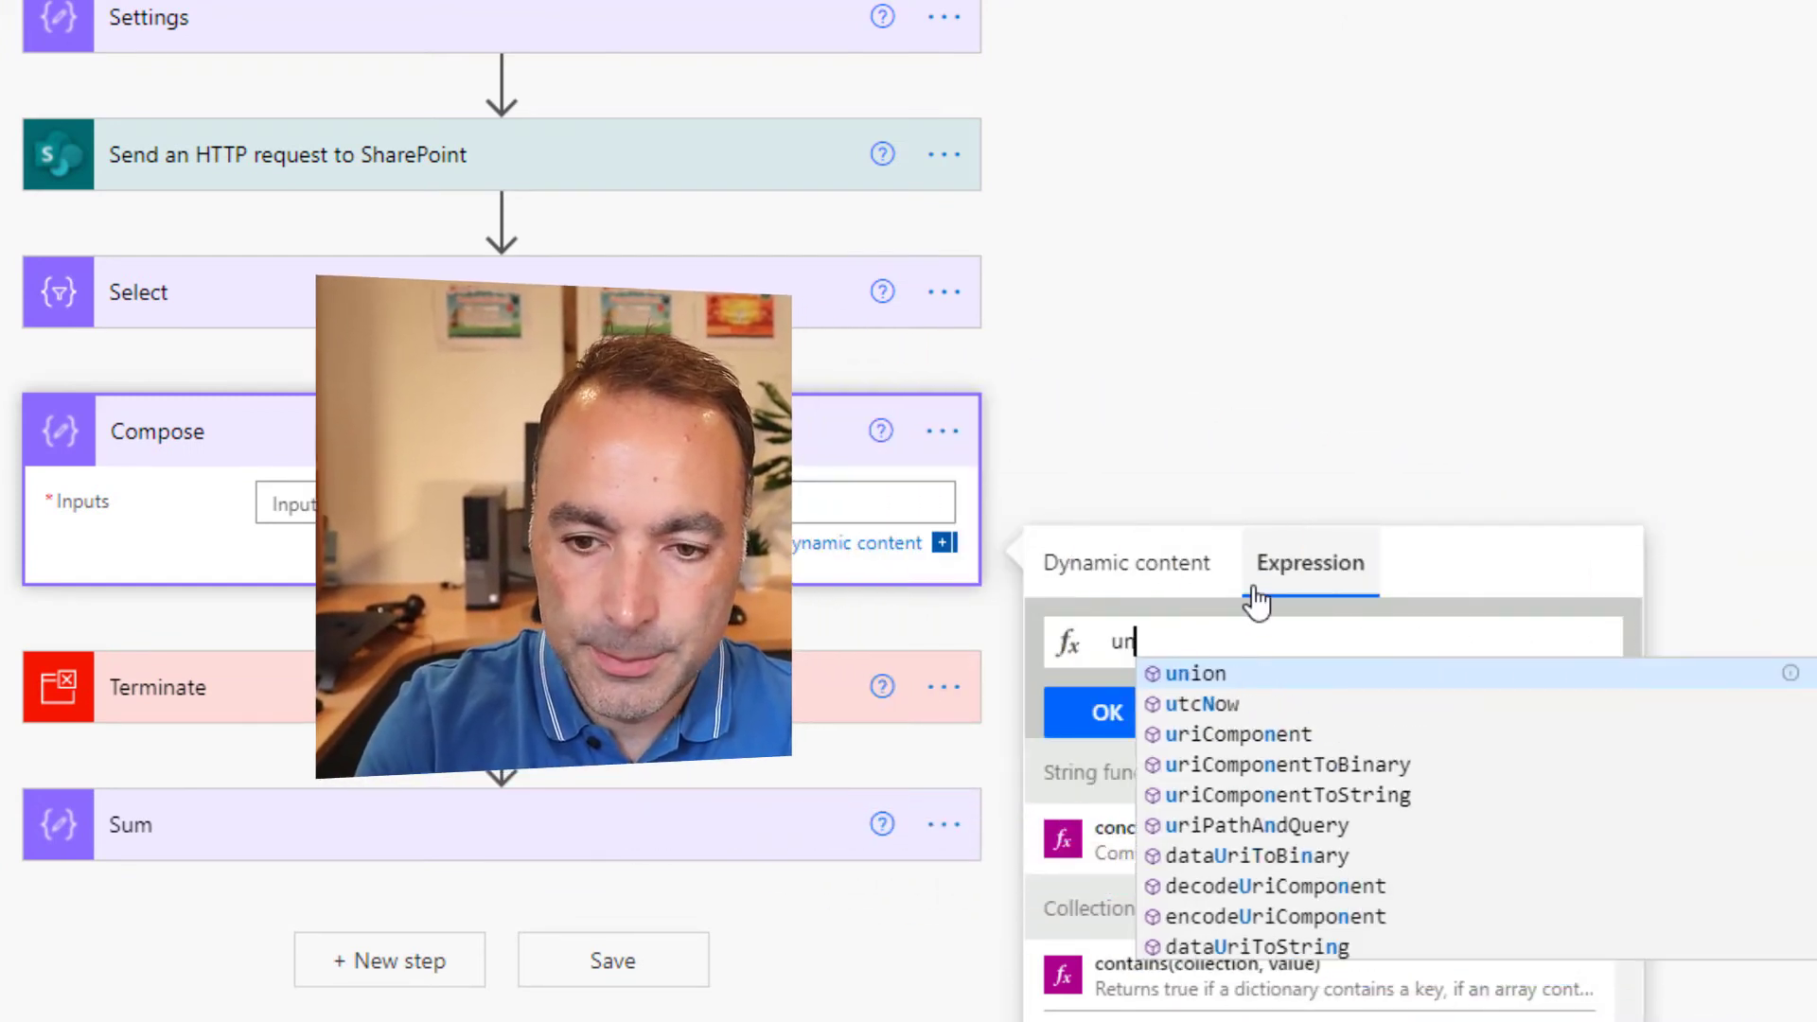
type("ion(")
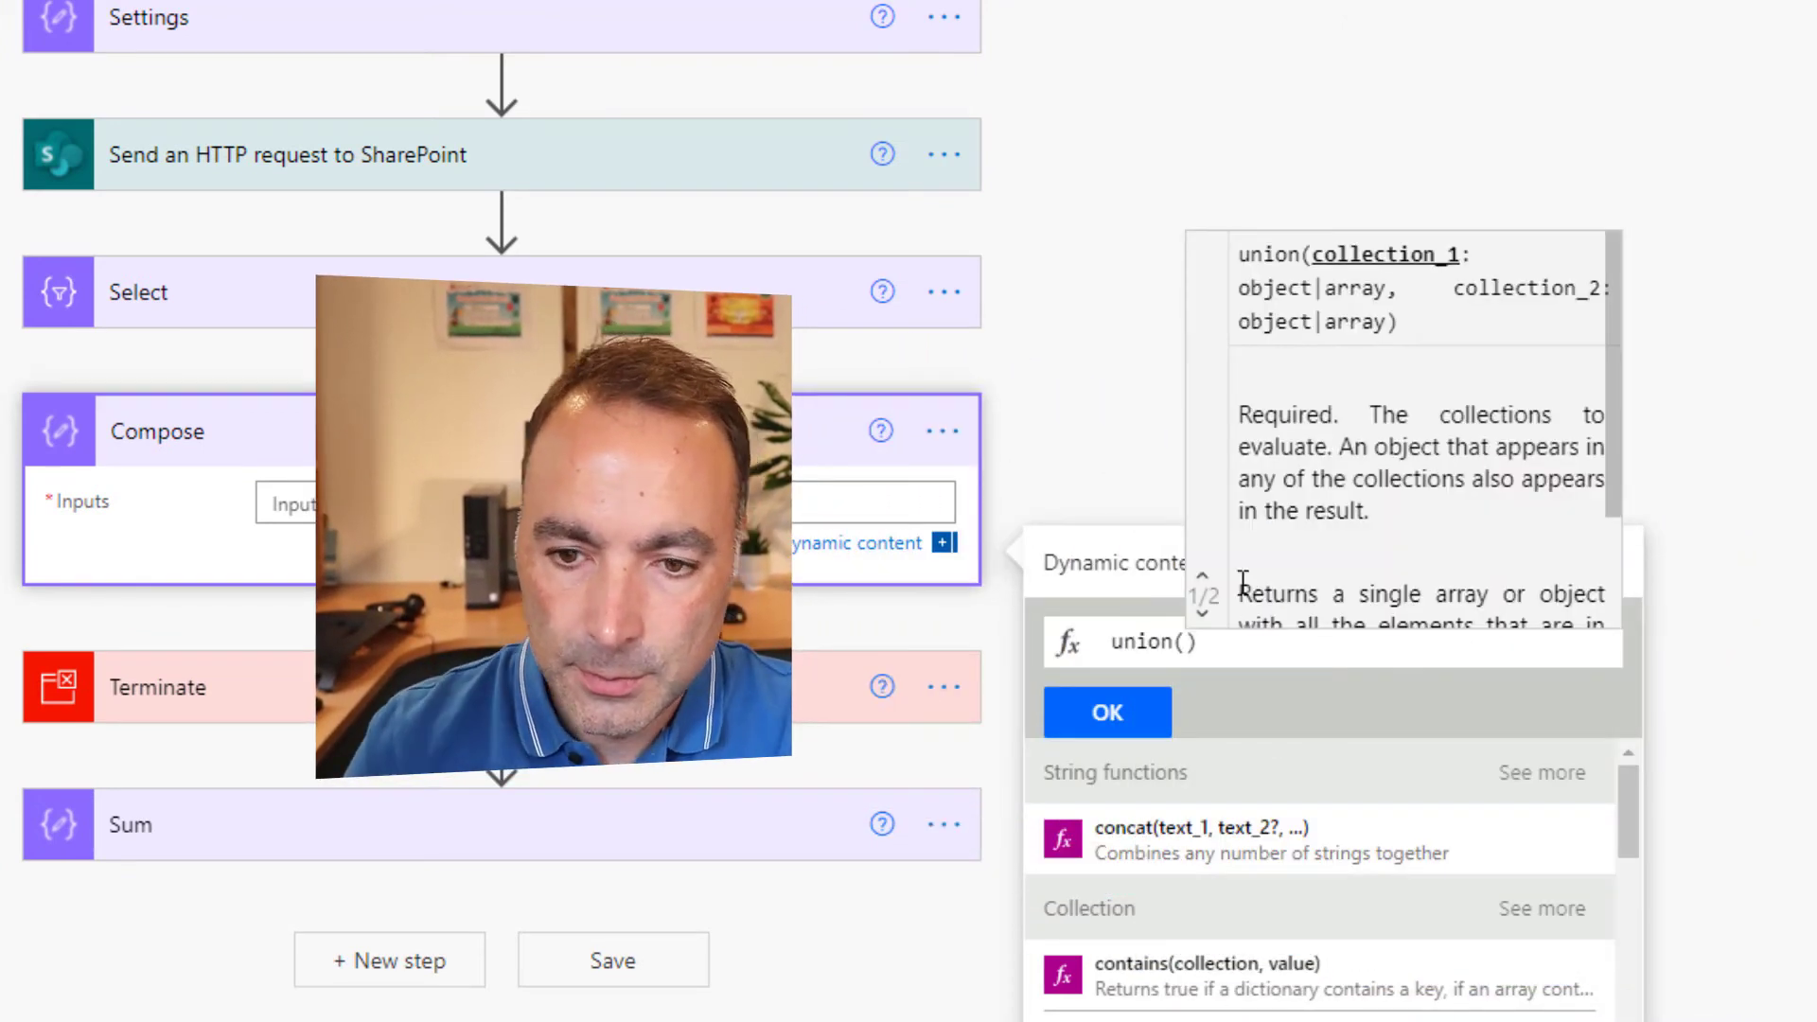
left_click(1178, 566)
left_click(1218, 839)
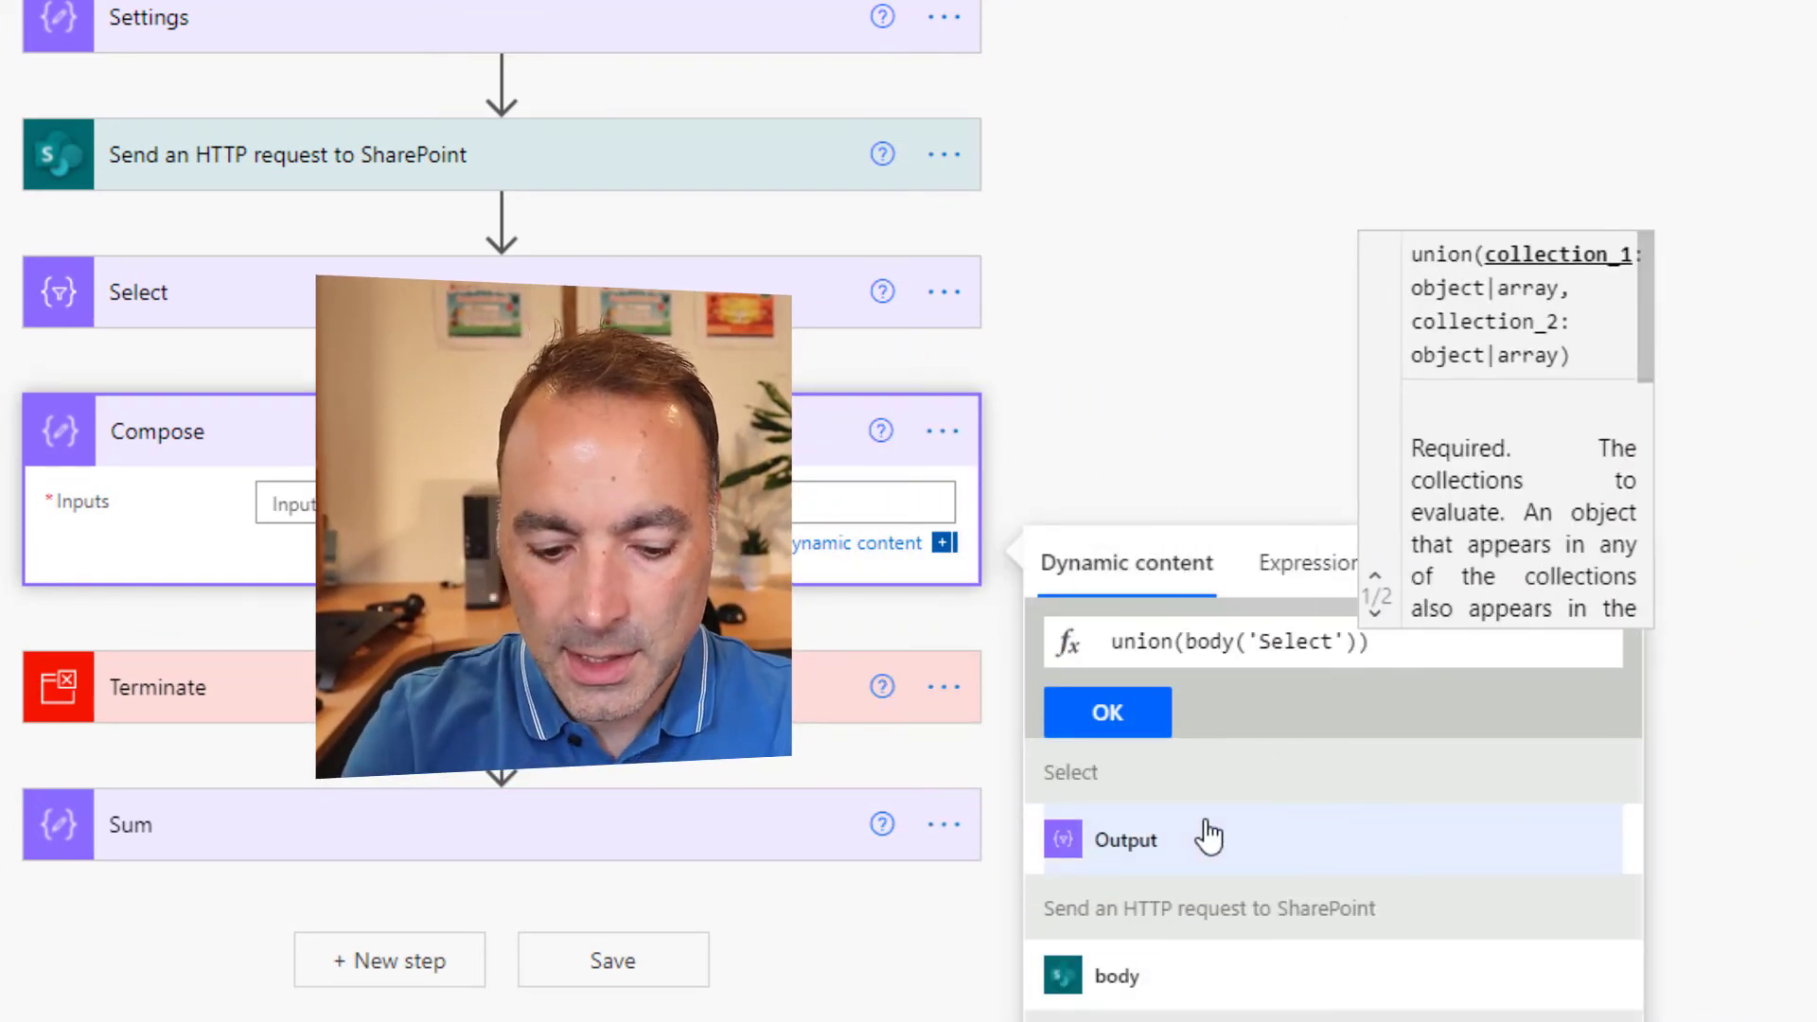
type(",")
left_click(1208, 837)
left_click(1121, 719)
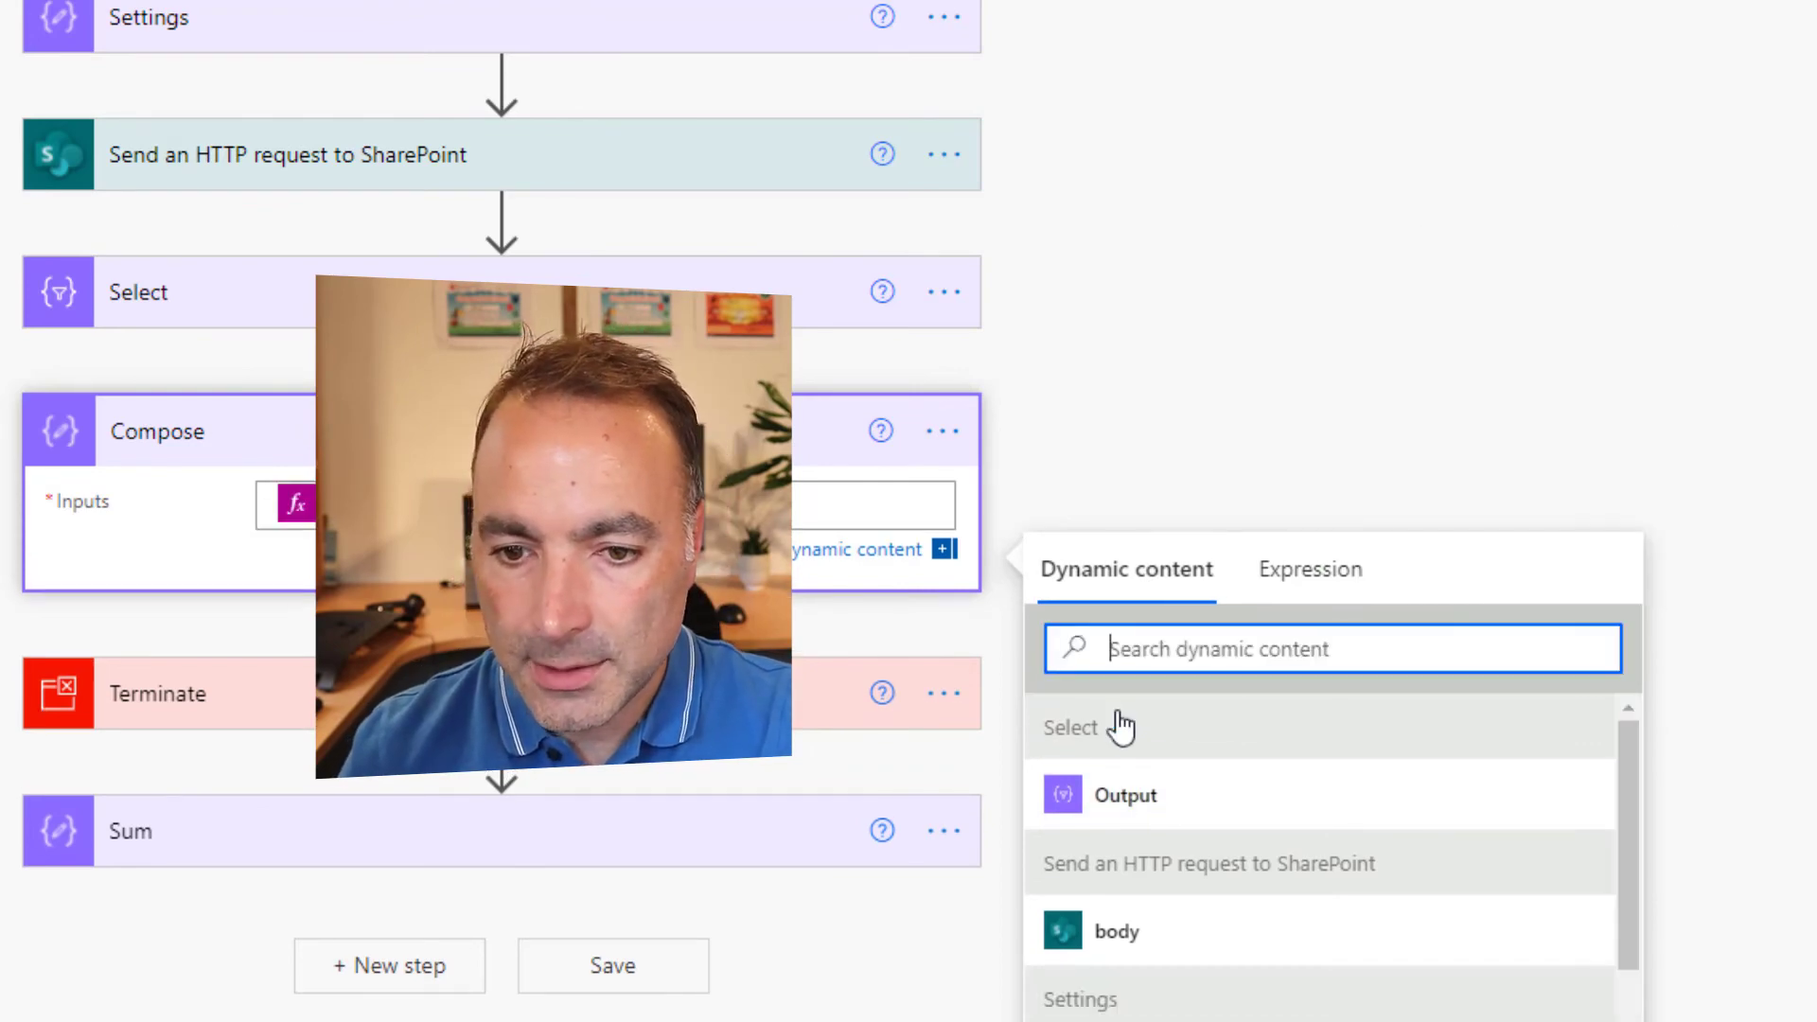
left_click(613, 968)
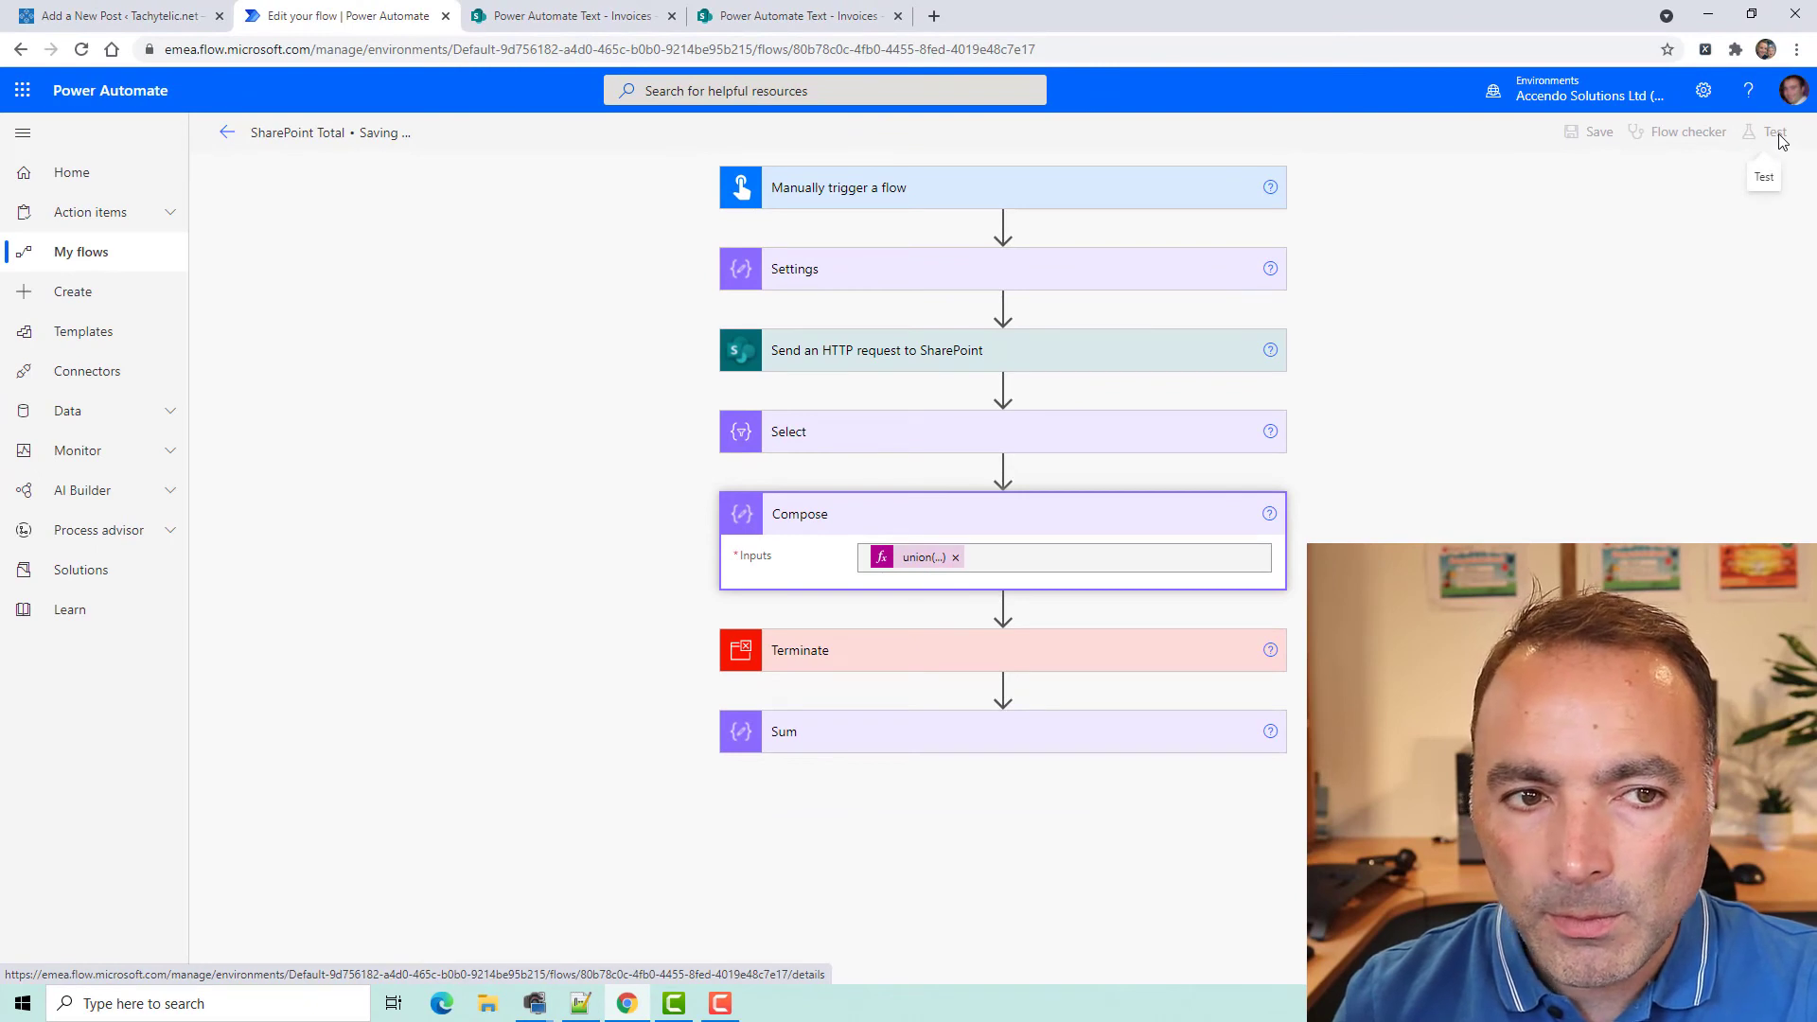
Test-run the flow and check Compose lists each customer's Total Invoice Value once
left_click(1775, 132)
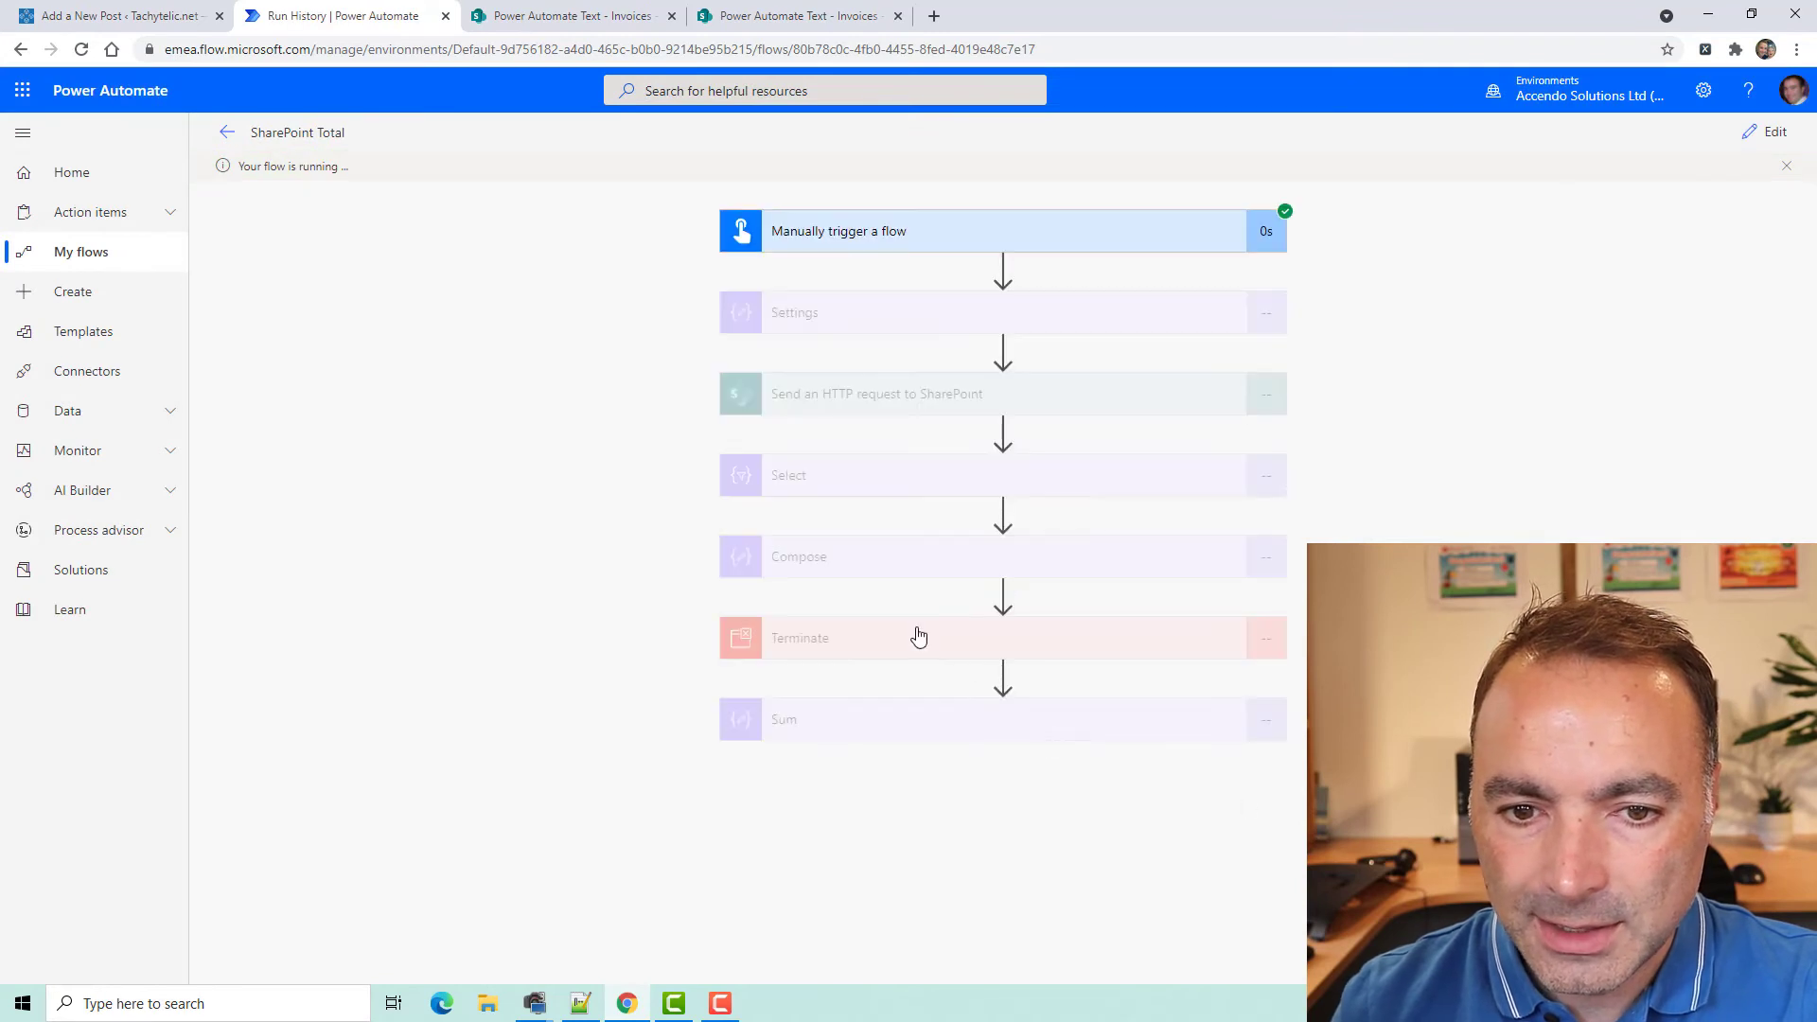
left_click(868, 570)
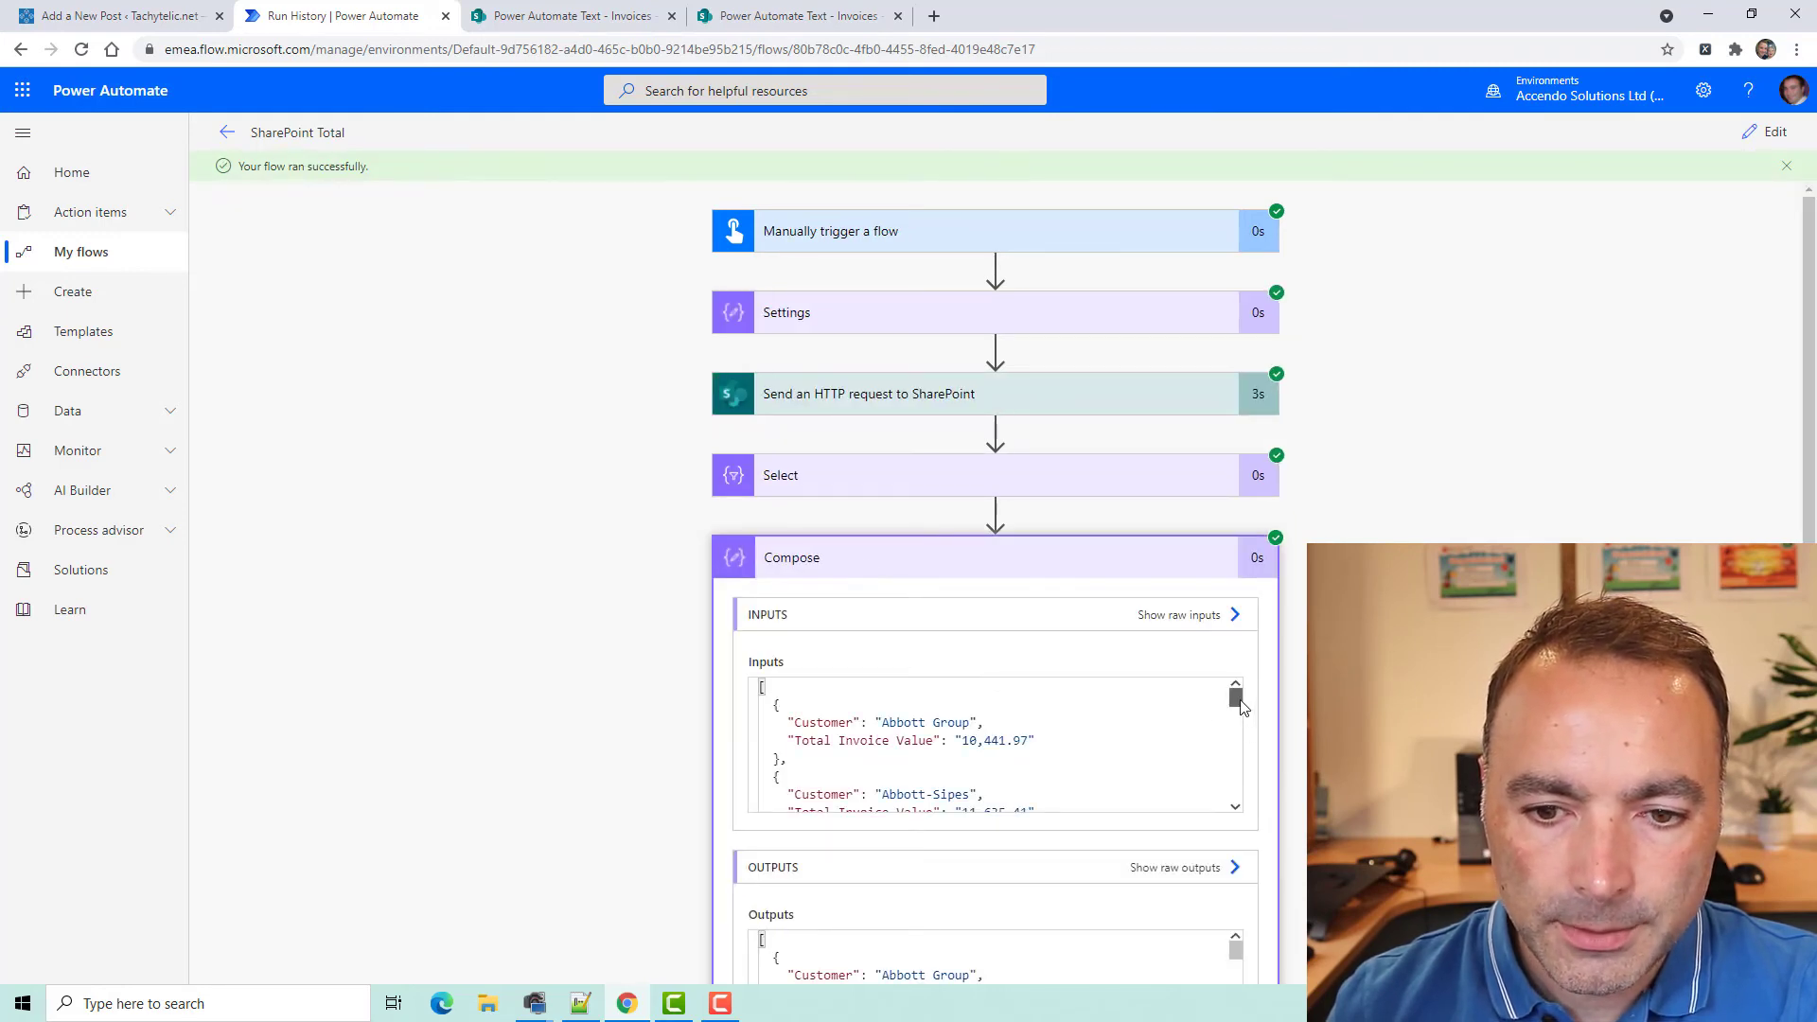
mouse_move(1236, 698)
left_mouse_down()
mouse_move(1242, 751)
mouse_move(1241, 701)
left_mouse_up()
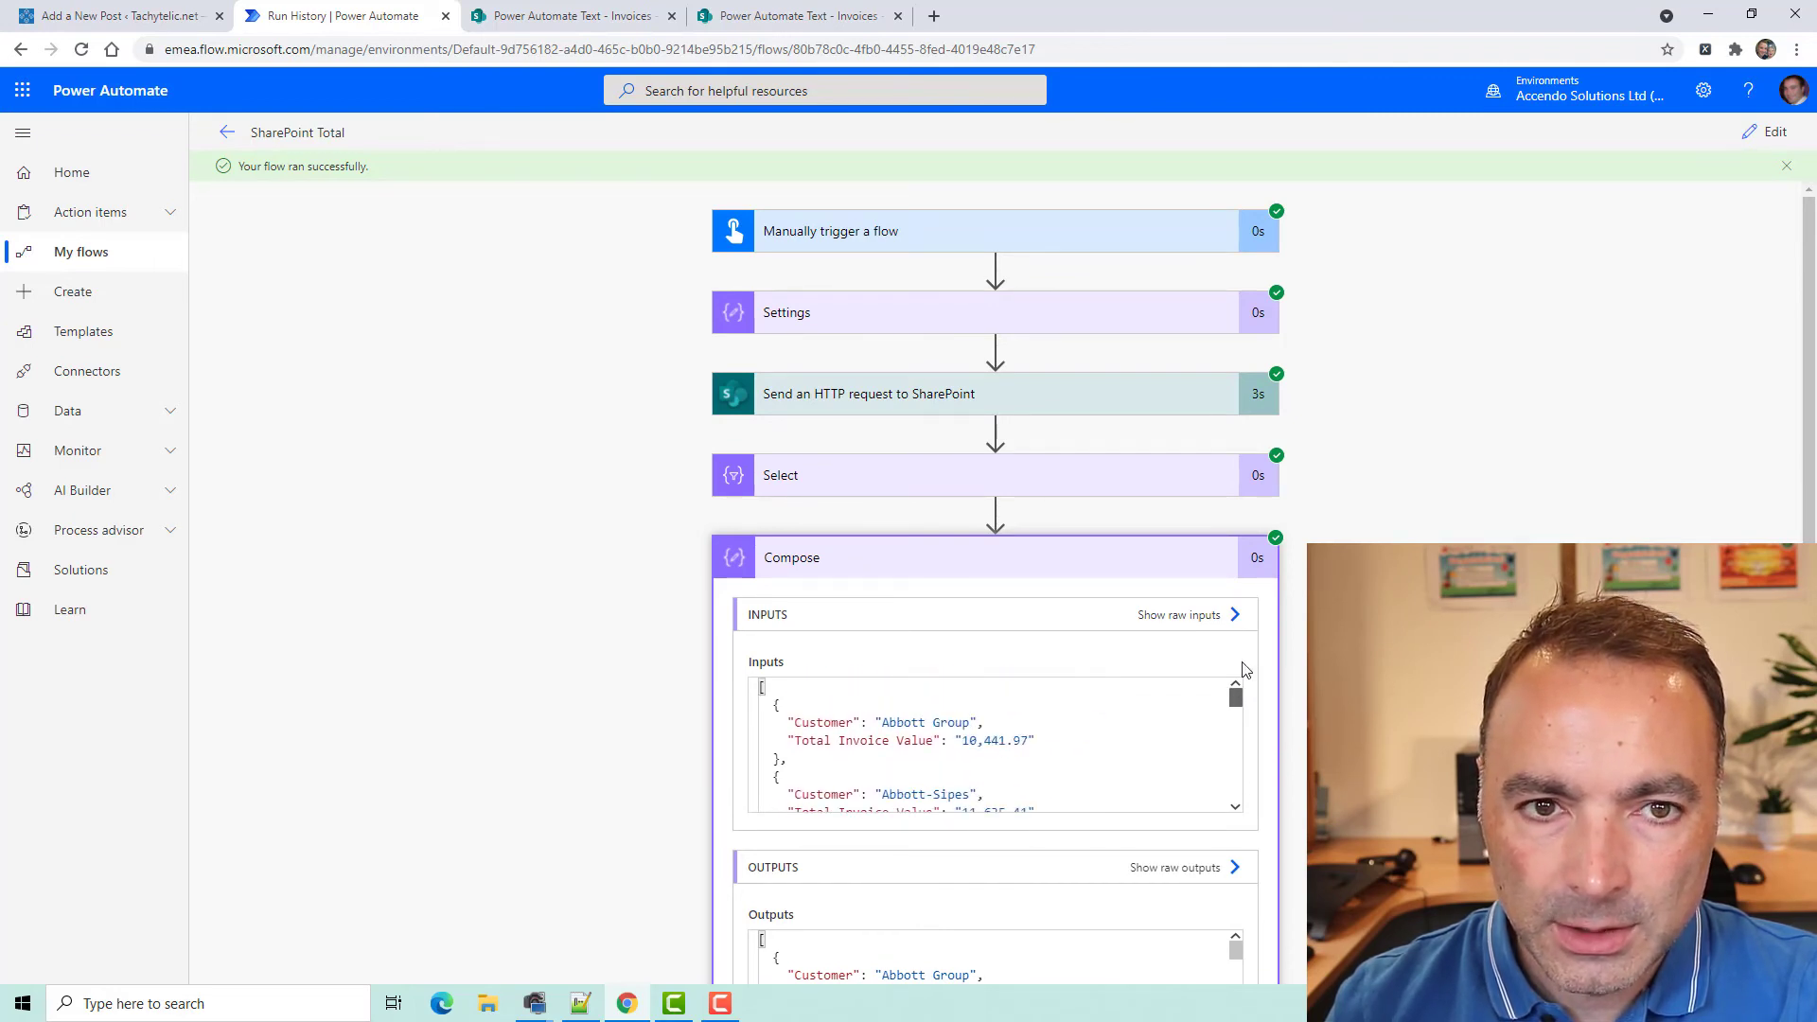
Filter the SharePoint Invoices list's Customer column to Abbott Group only
left_click(555, 16)
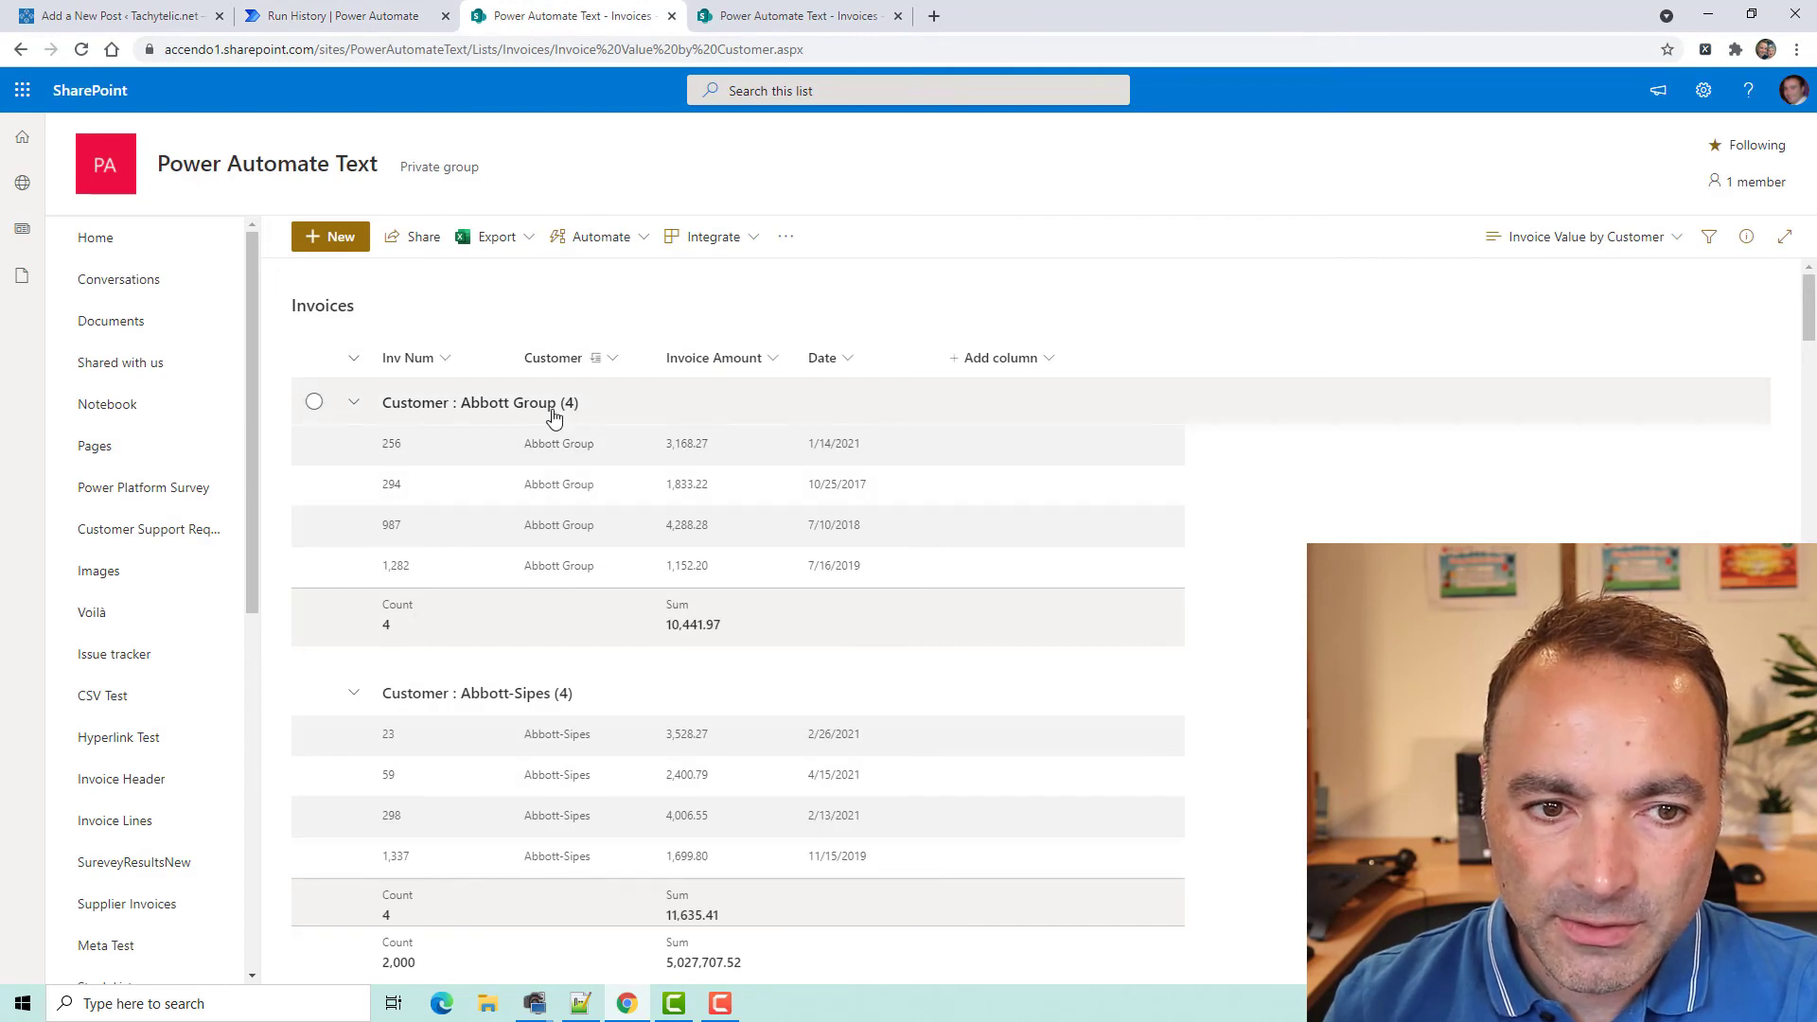
left_click(617, 366)
left_click(616, 468)
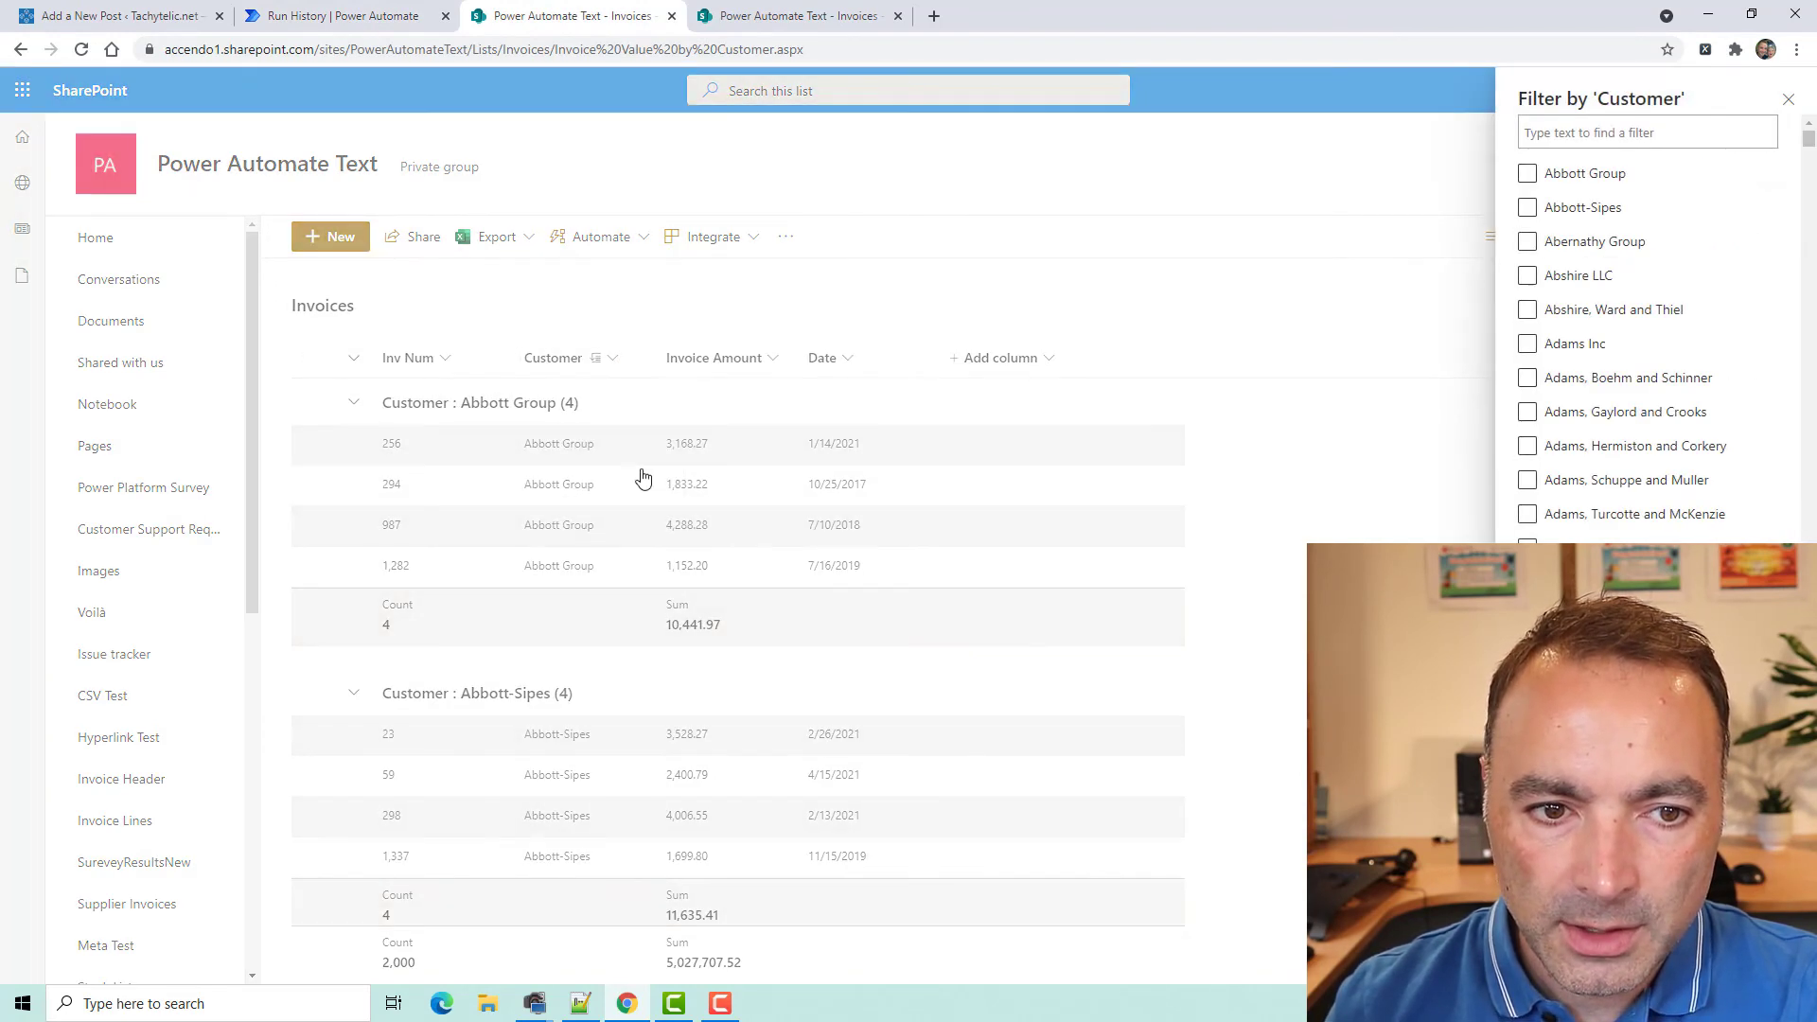
left_click(1543, 951)
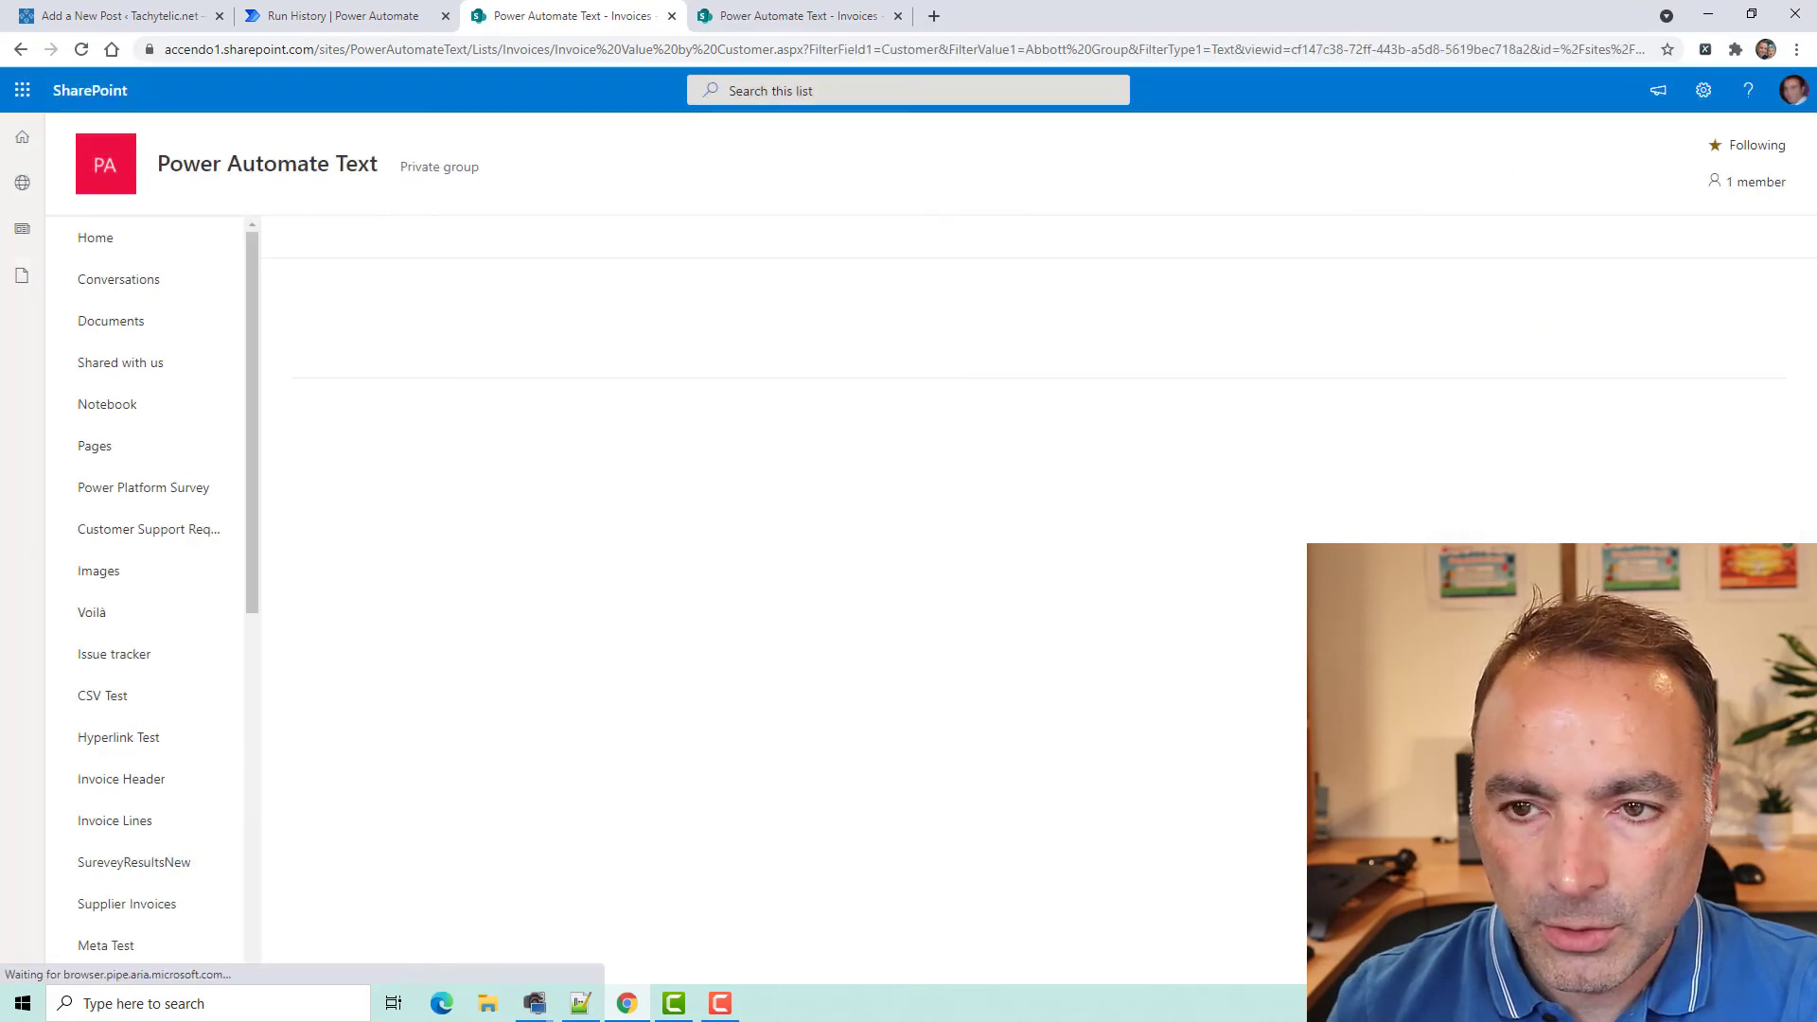
Save the filtered list as a public view named 'Abbot Group Invoices'
left_click(1671, 248)
left_click(1571, 535)
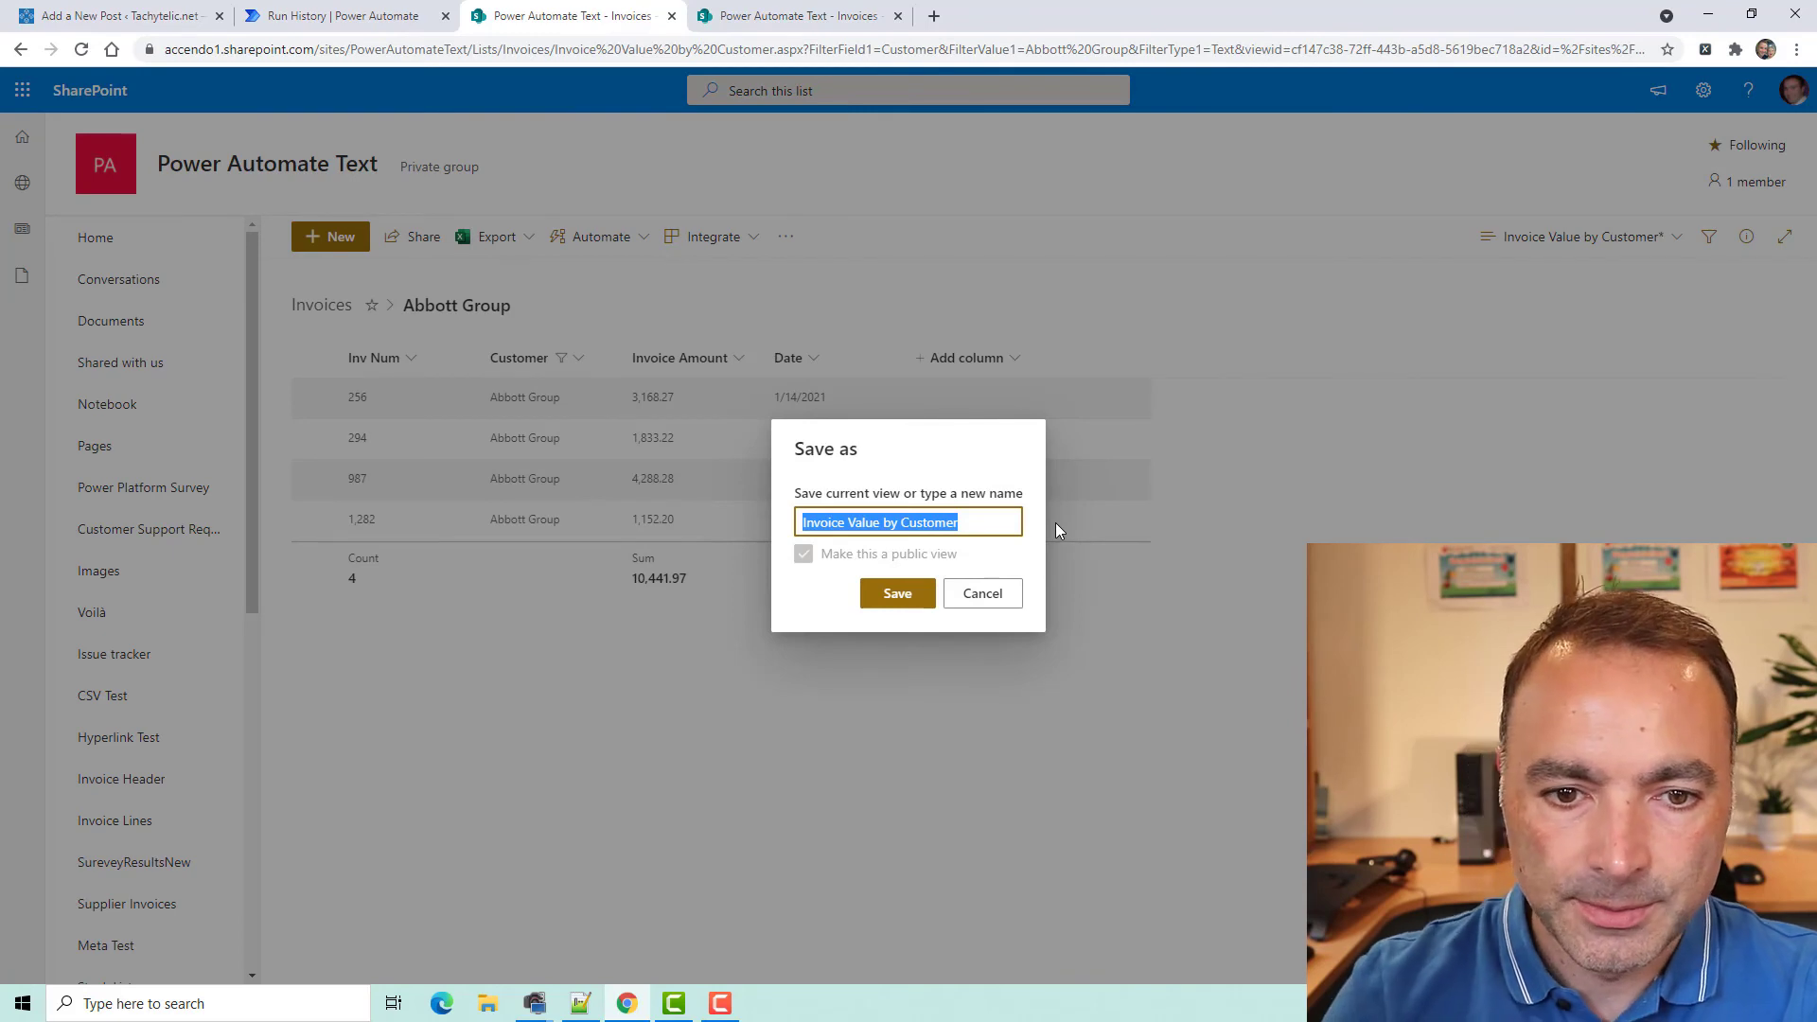
type("Abbot Gru")
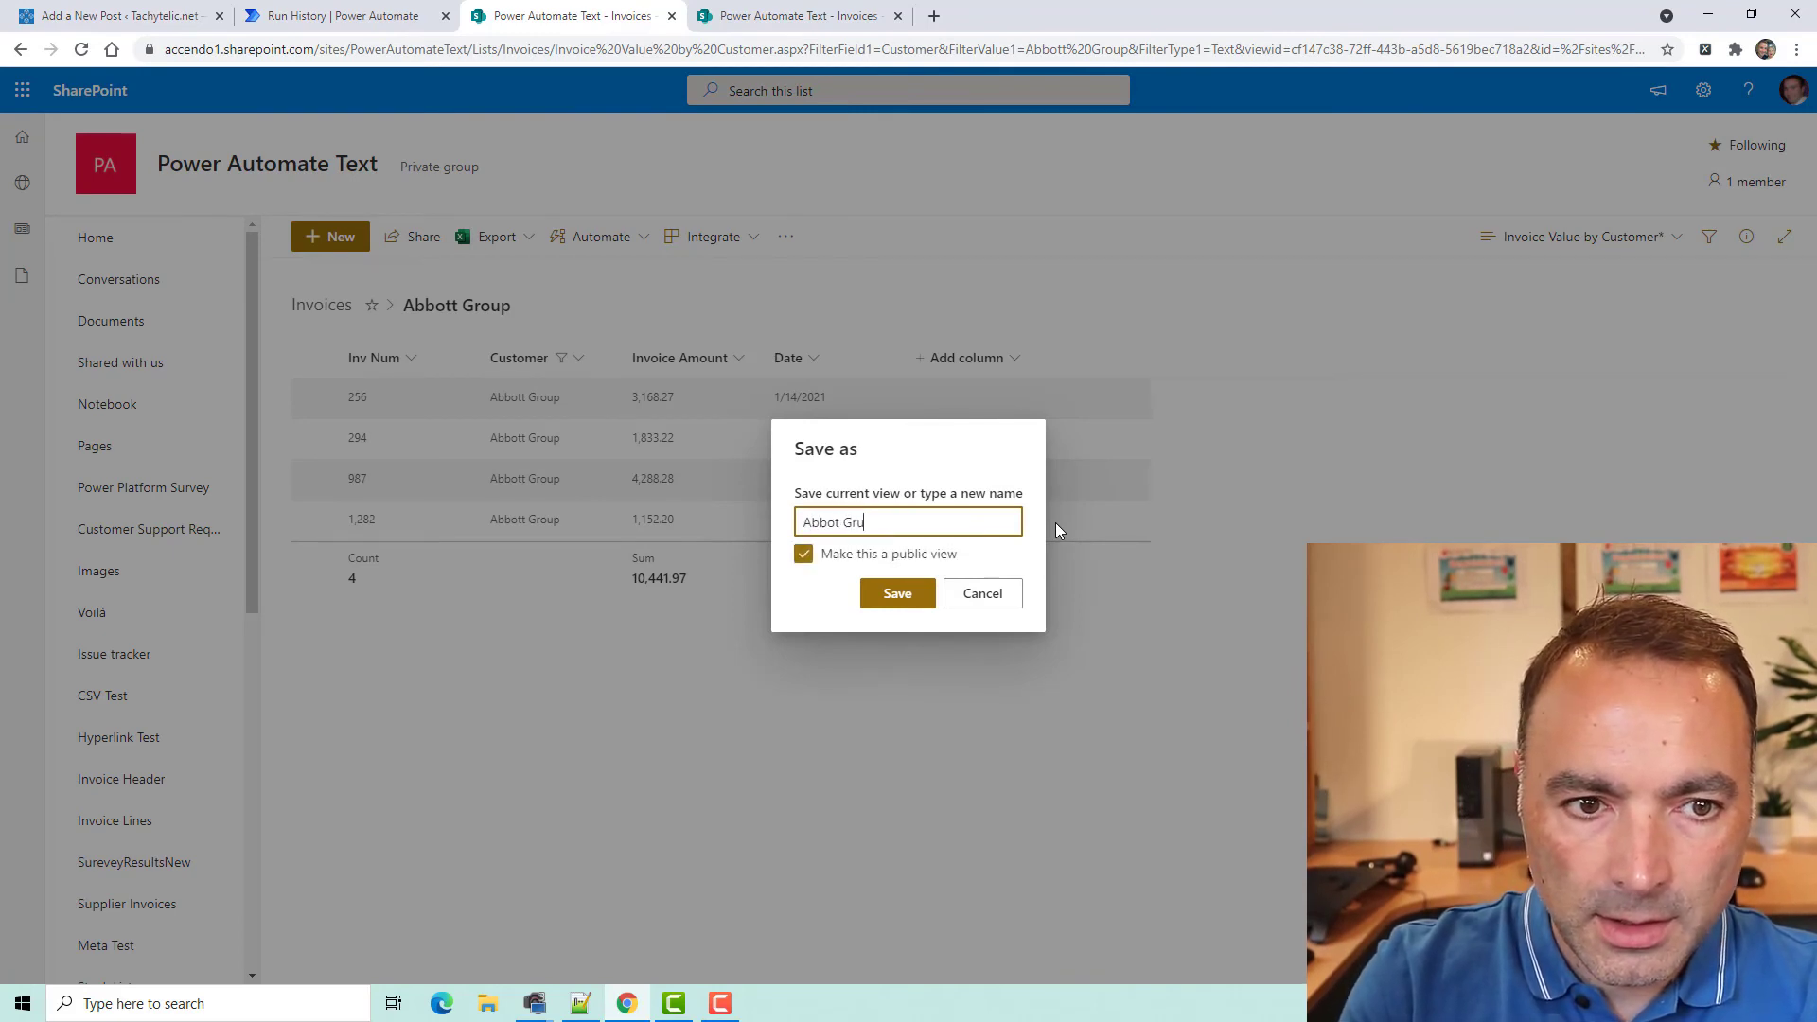
key("BackSpace")
type("oup Inoivc")
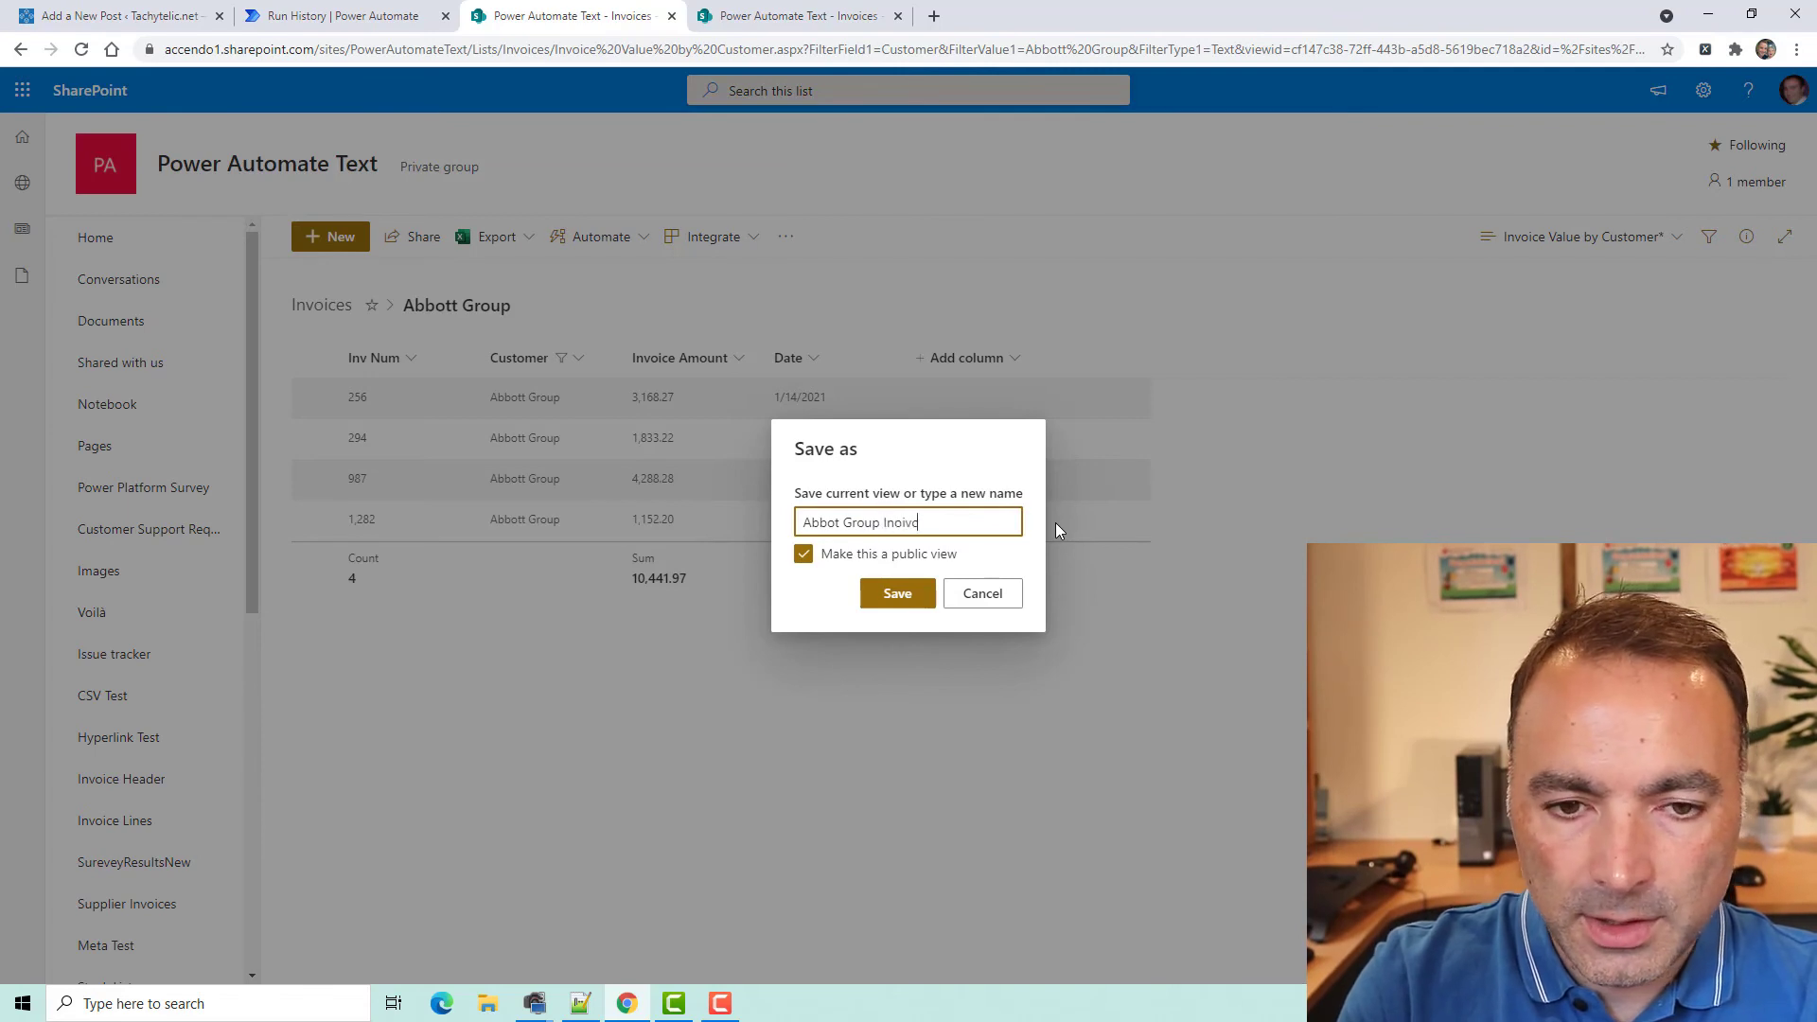
key("BackSpace")
key("BackSpace")
key("BackSpace")
key("BackSpace")
type("voices")
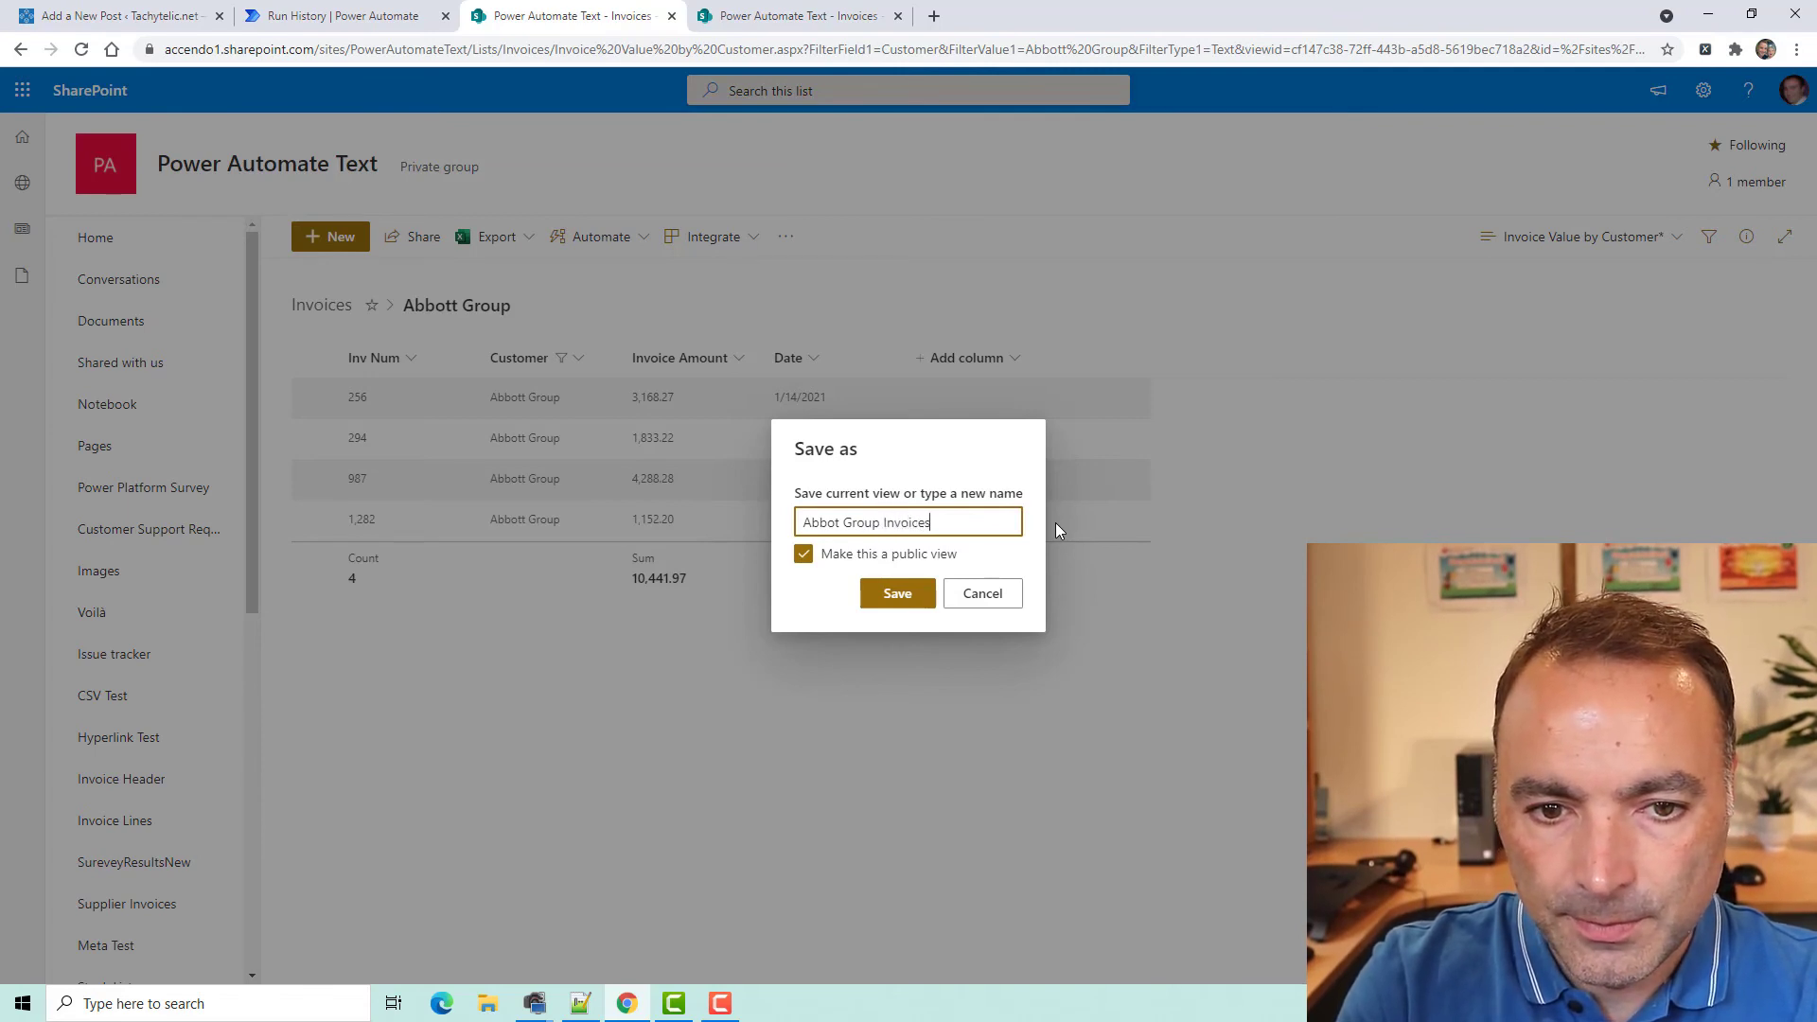
left_click(896, 596)
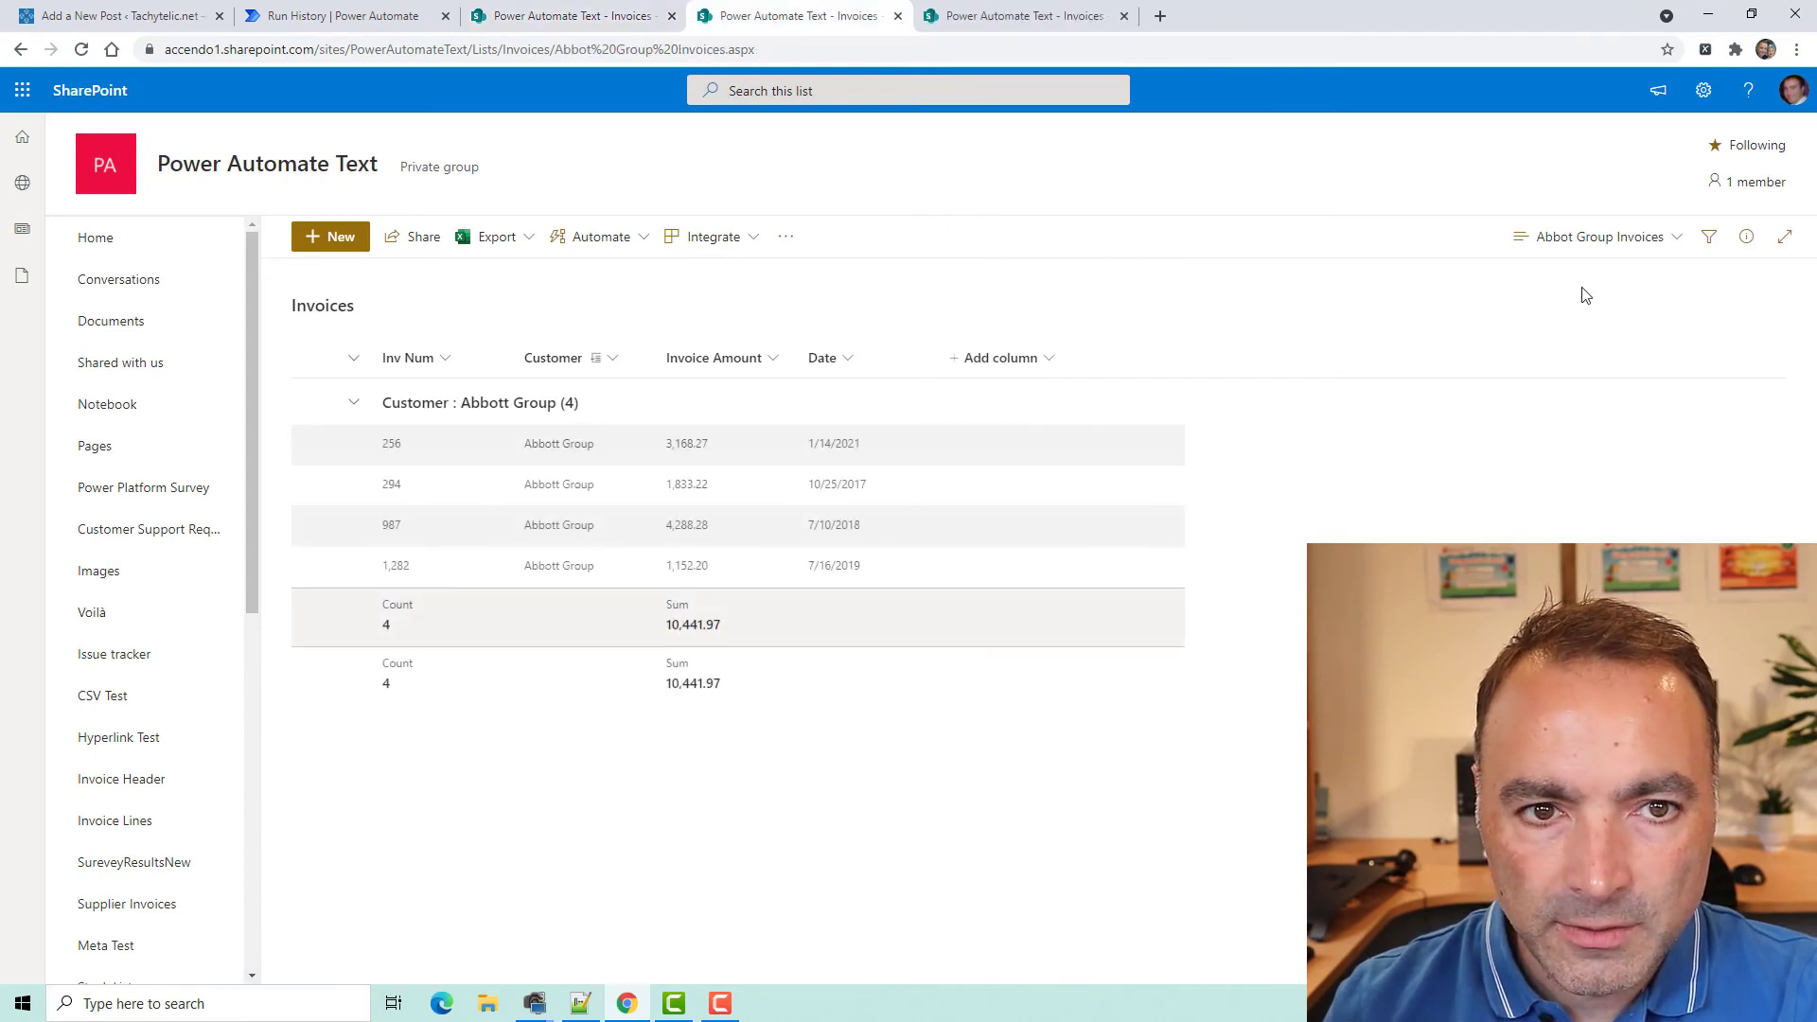
Reopen the Abbot Group Invoices view and select its view ID in the address bar
left_click(1634, 238)
left_click(1576, 444)
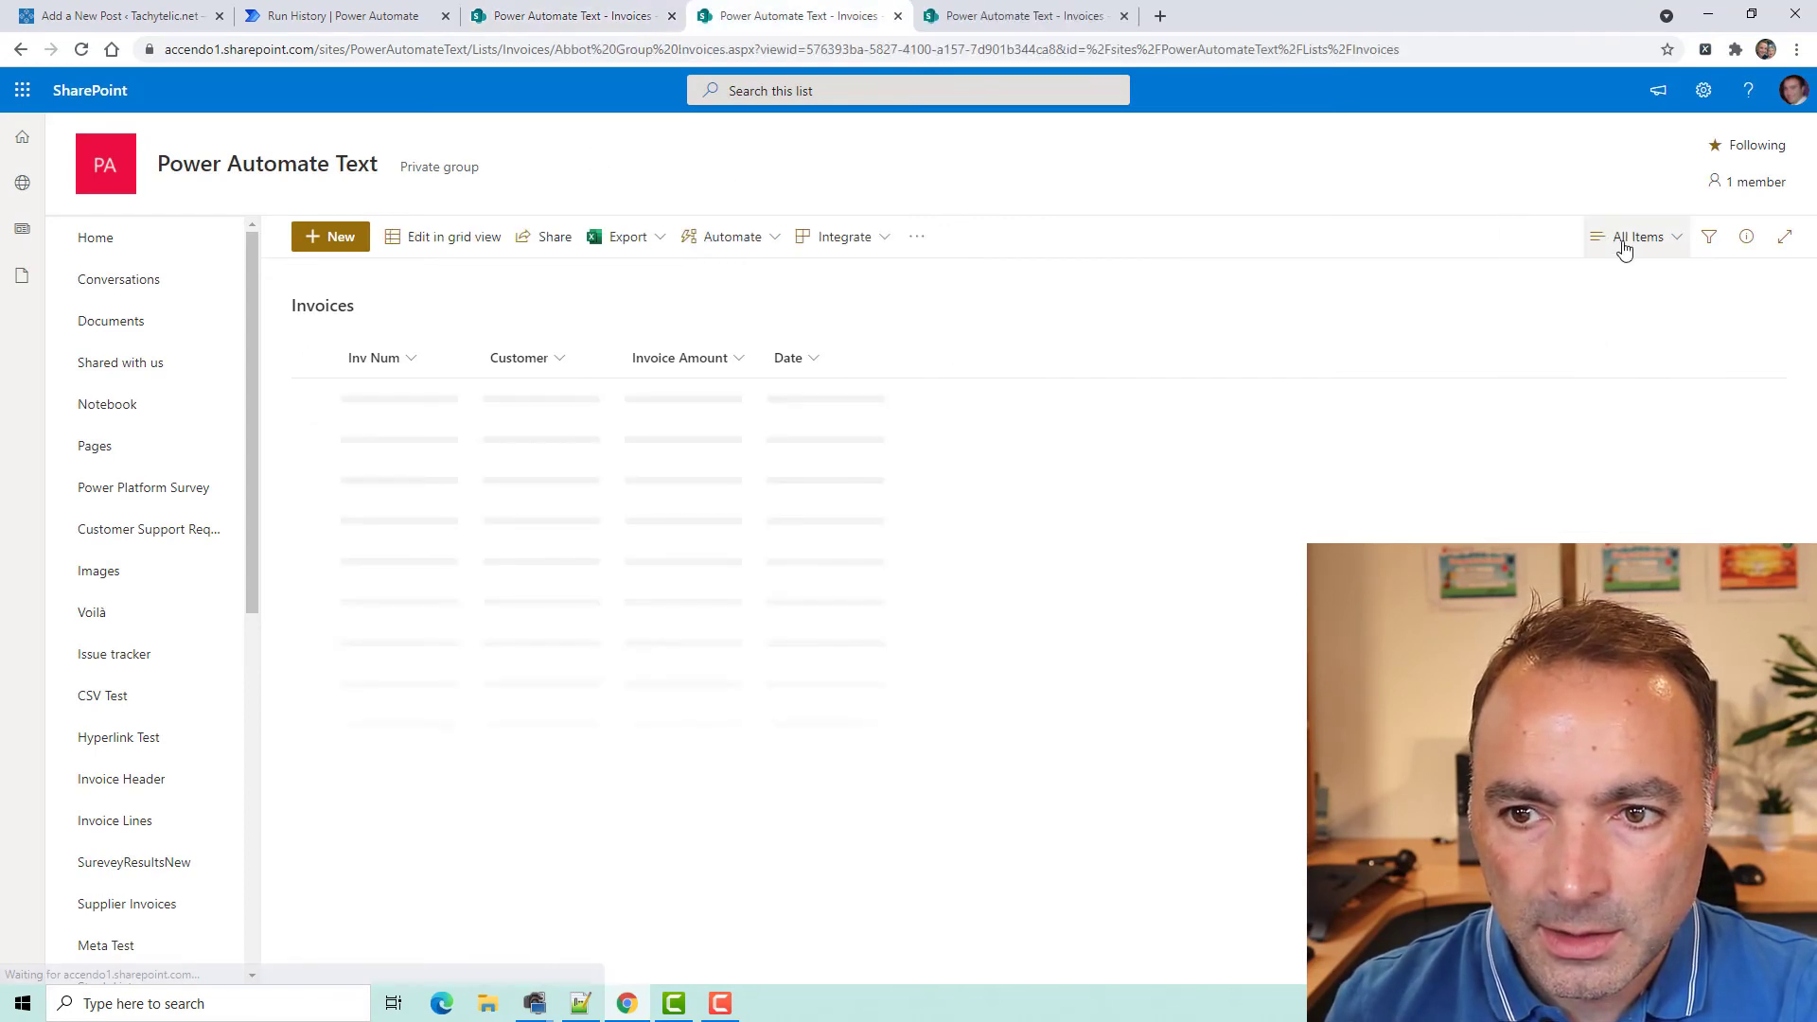
left_click(1625, 239)
left_click(1604, 412)
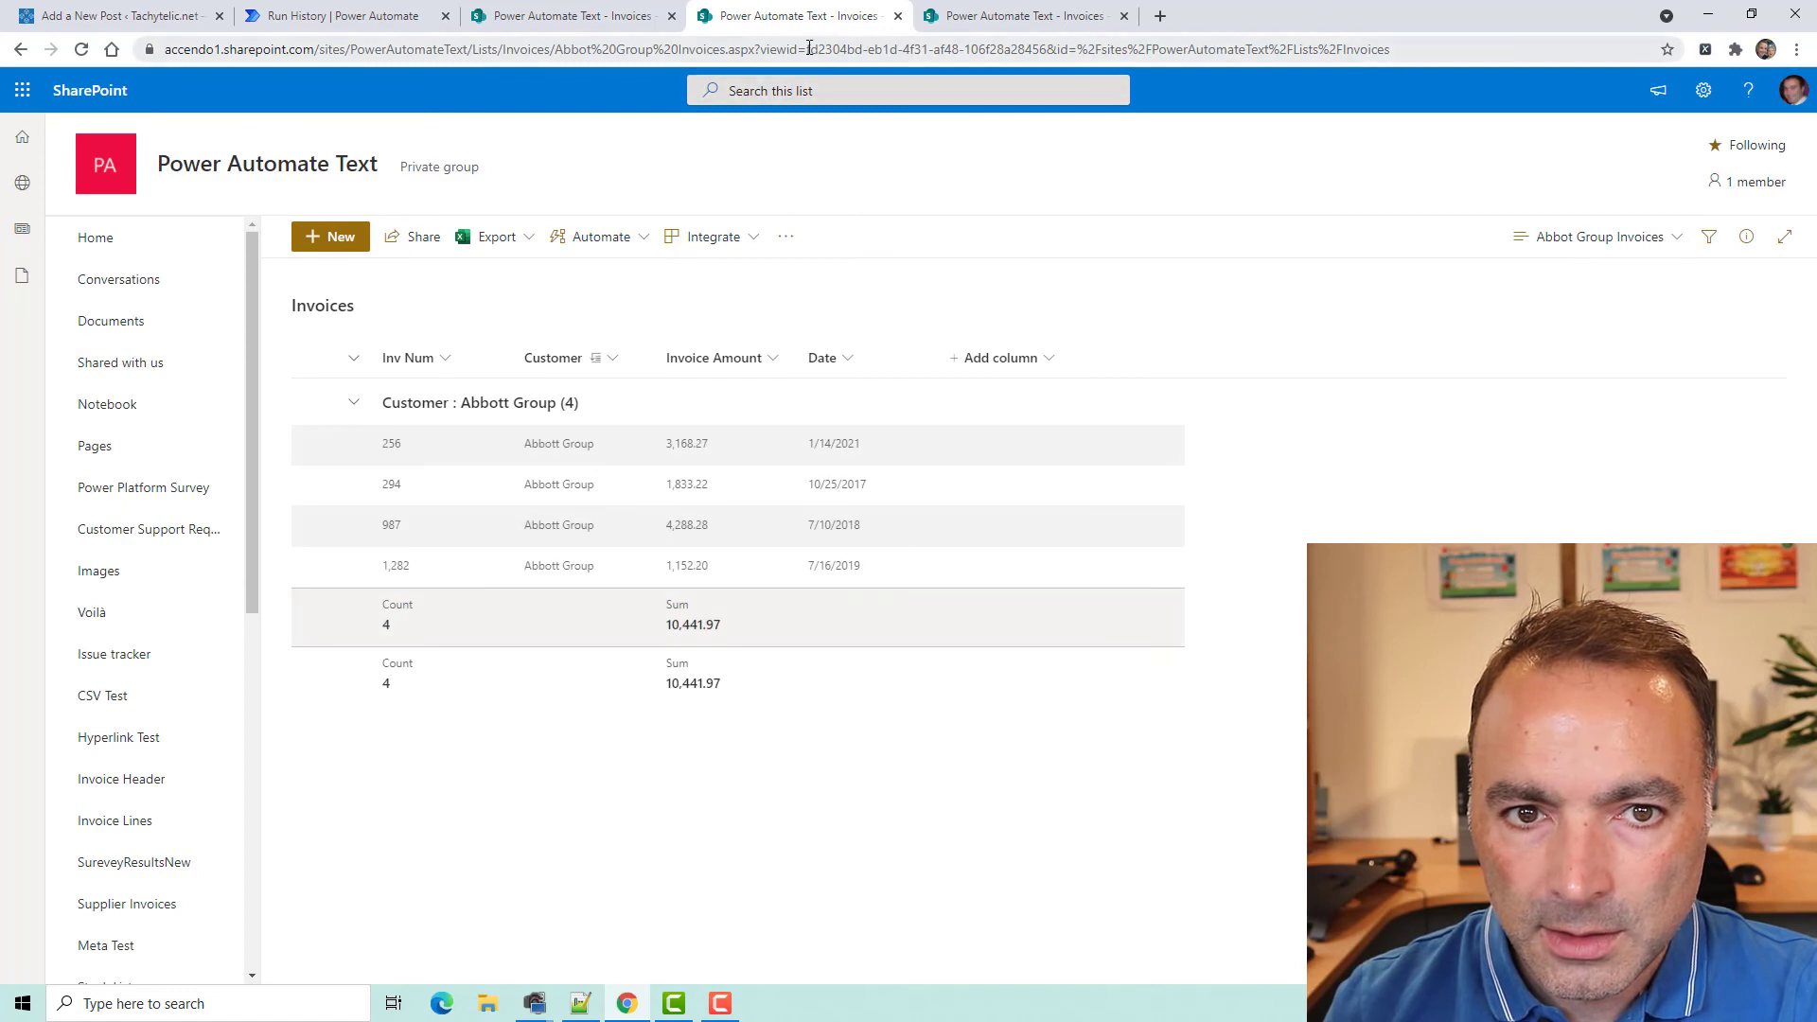
left_click_drag(807, 48, 1049, 45)
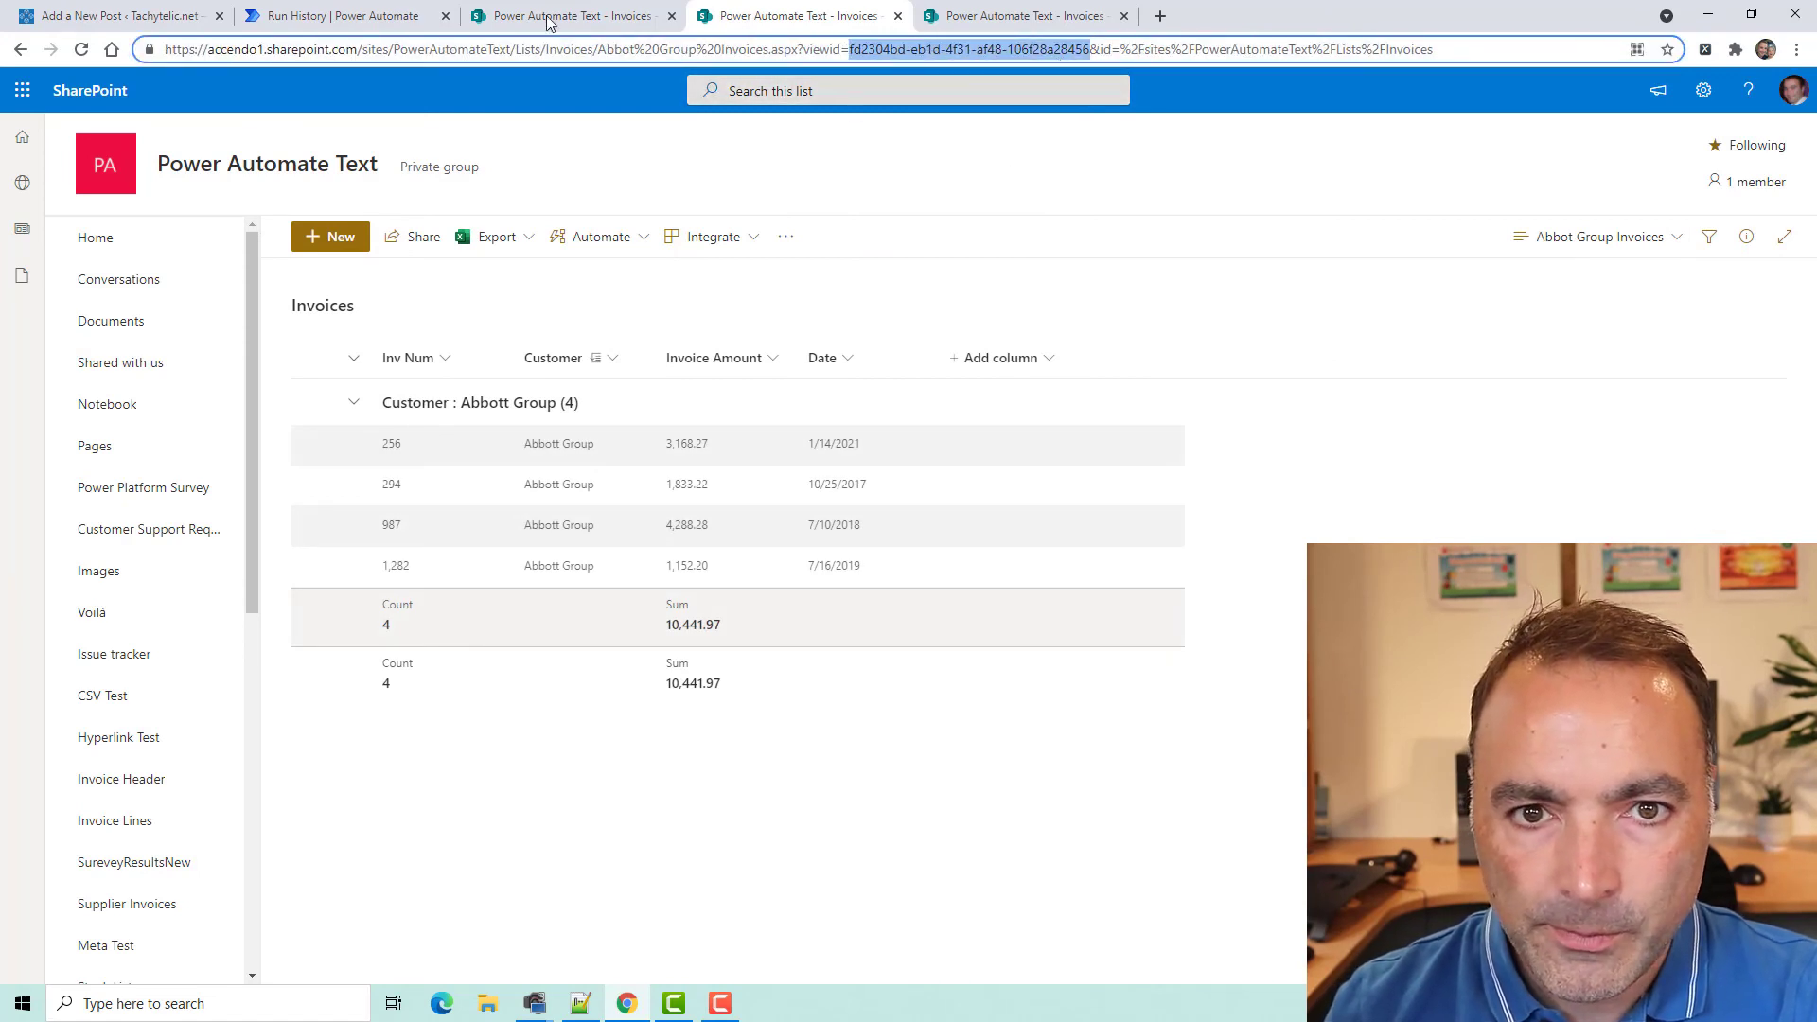
Replace the Settings step's viewID with the Abbot Group Invoices view's ID
left_click(386, 15)
left_click(970, 322)
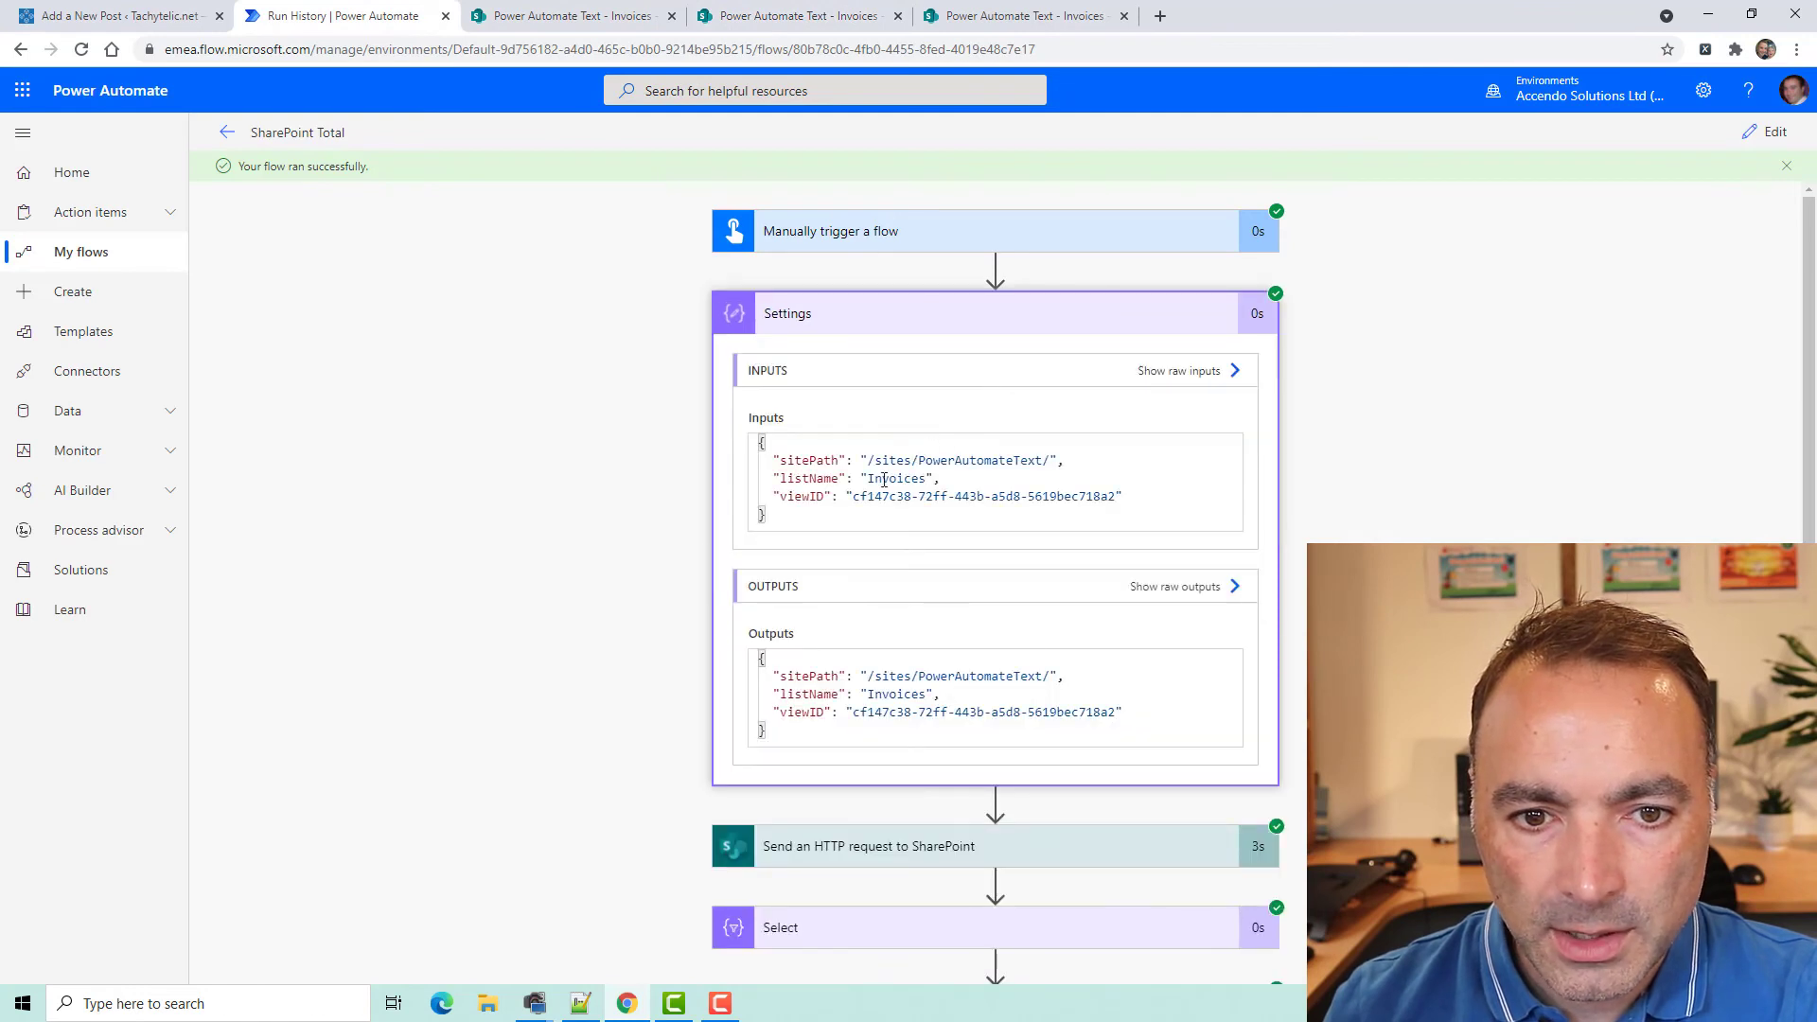
left_click(1766, 132)
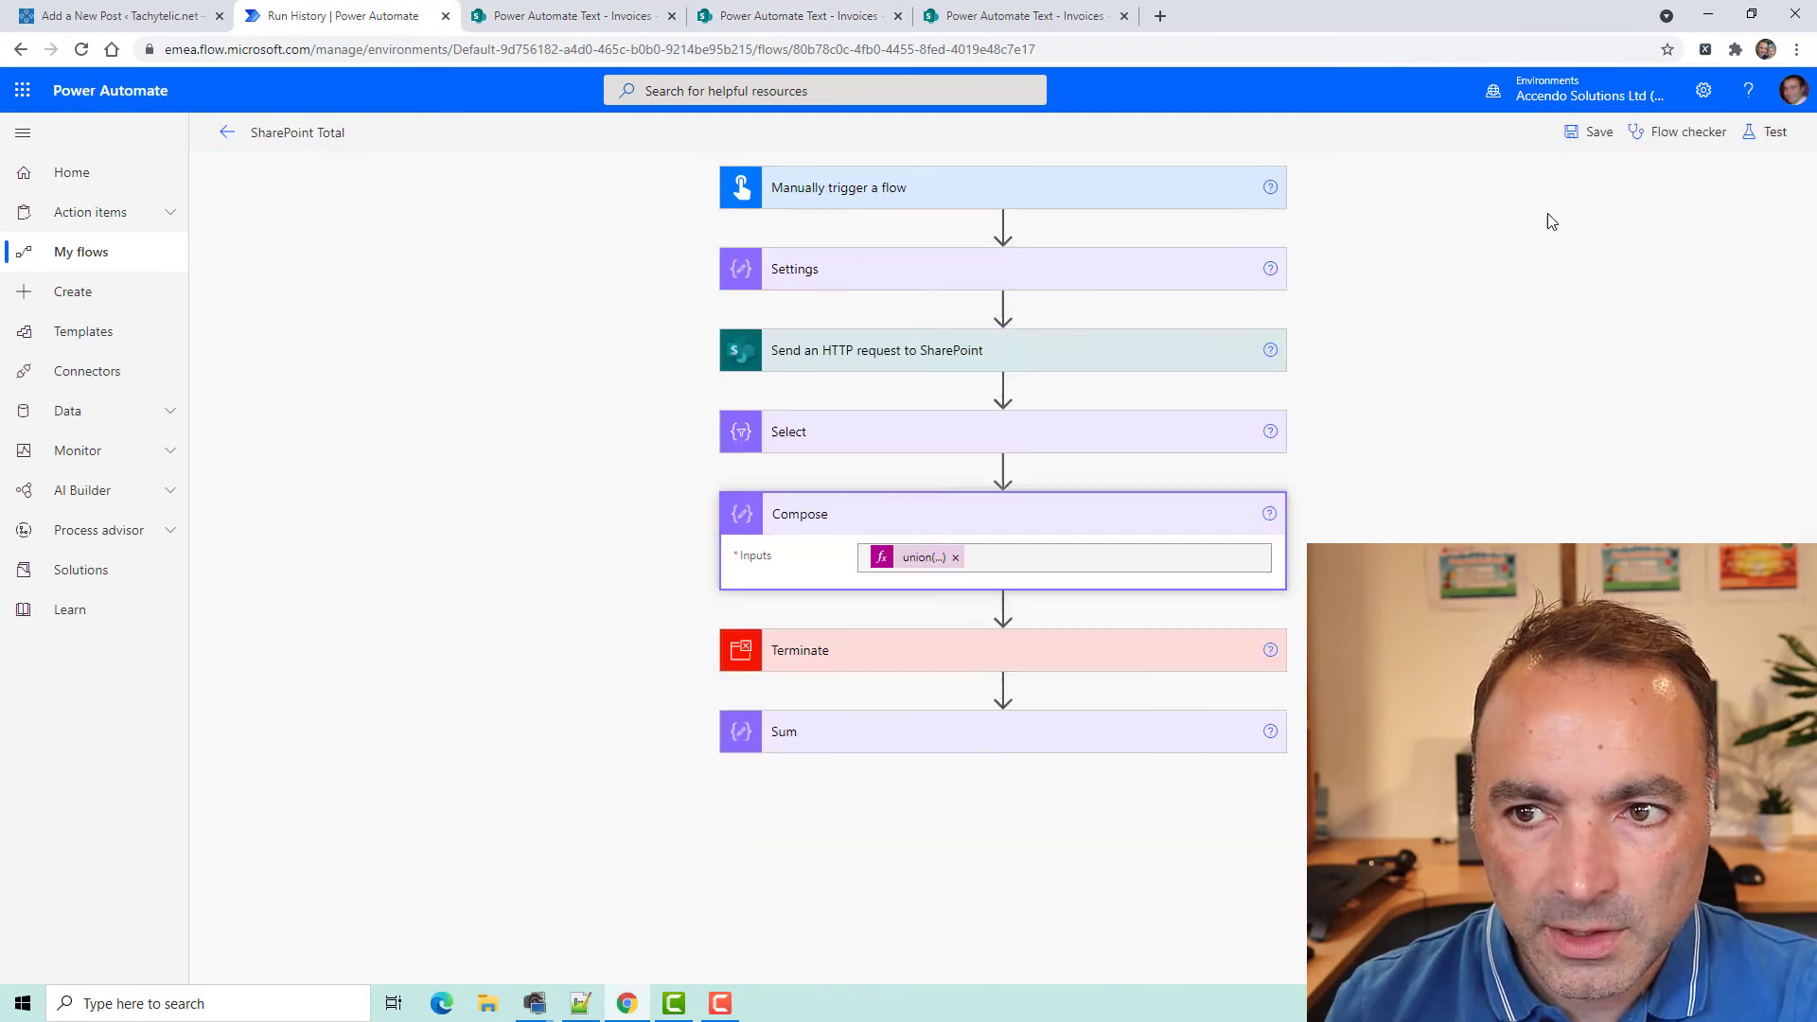
left_click(949, 290)
left_click_drag(931, 382, 1120, 380)
key("BackSpace")
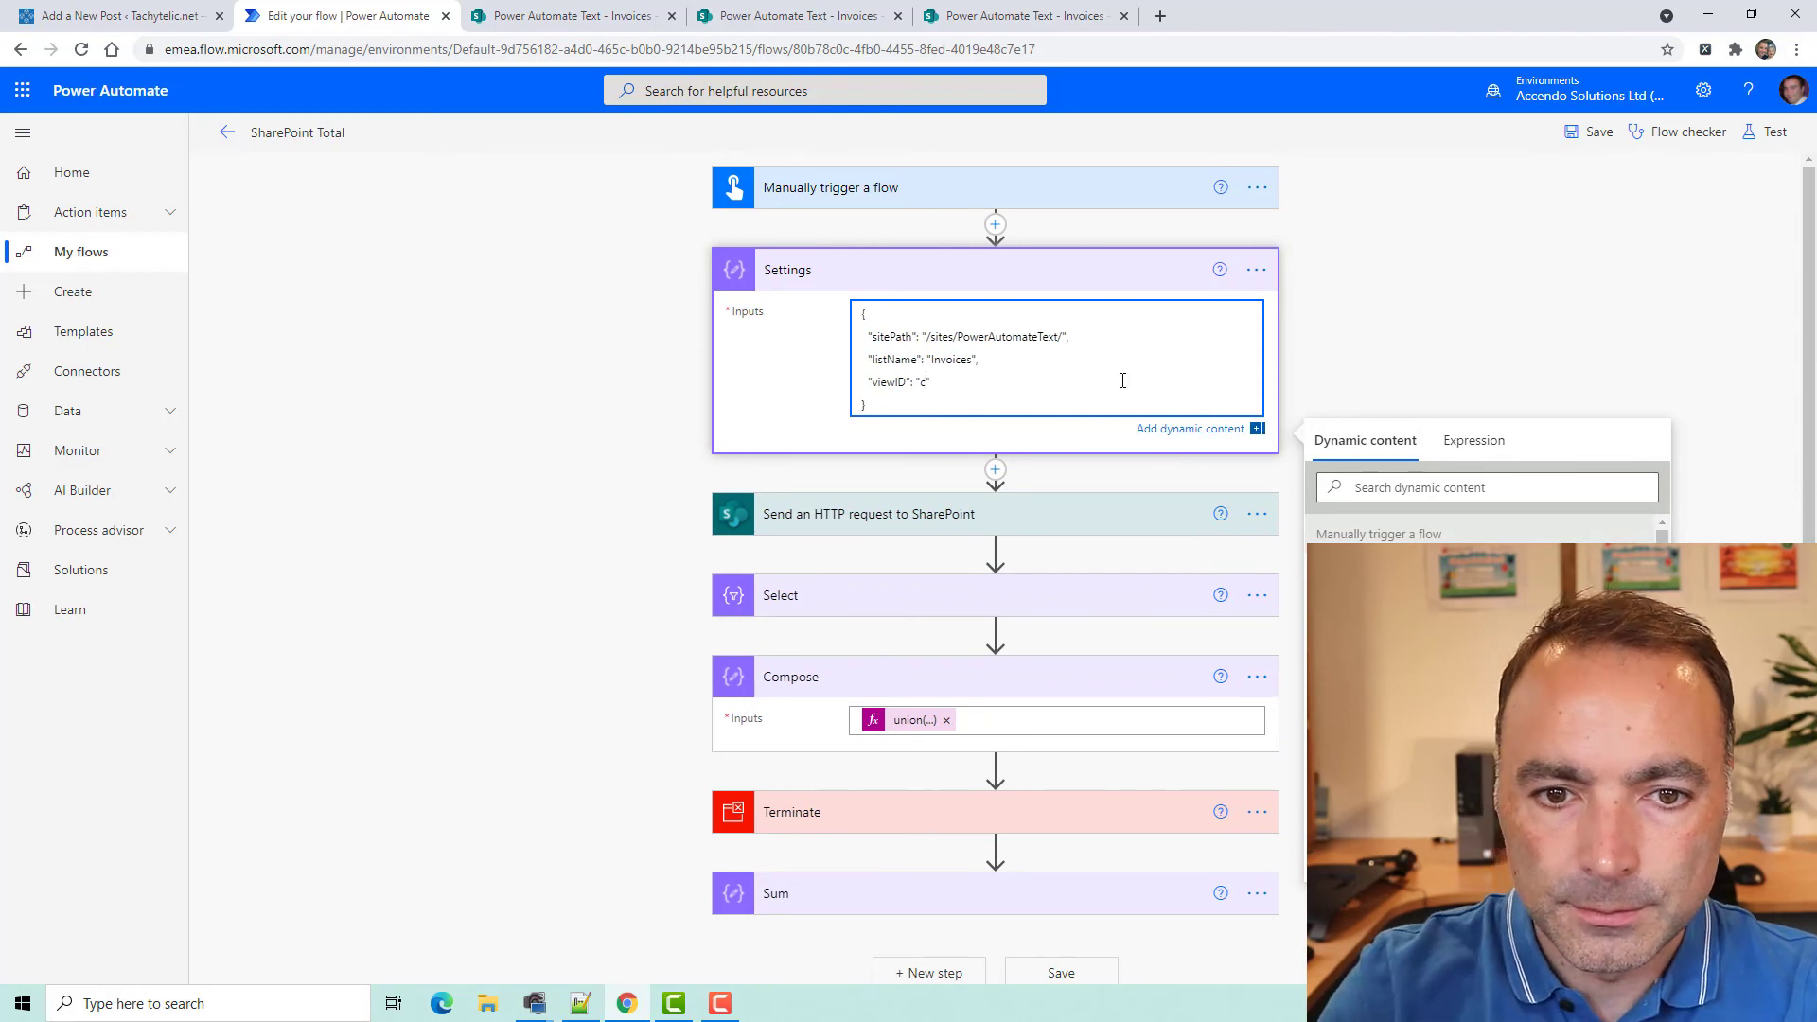
type("fd2304bd-eb1d-4f31-af48-106f28a28450")
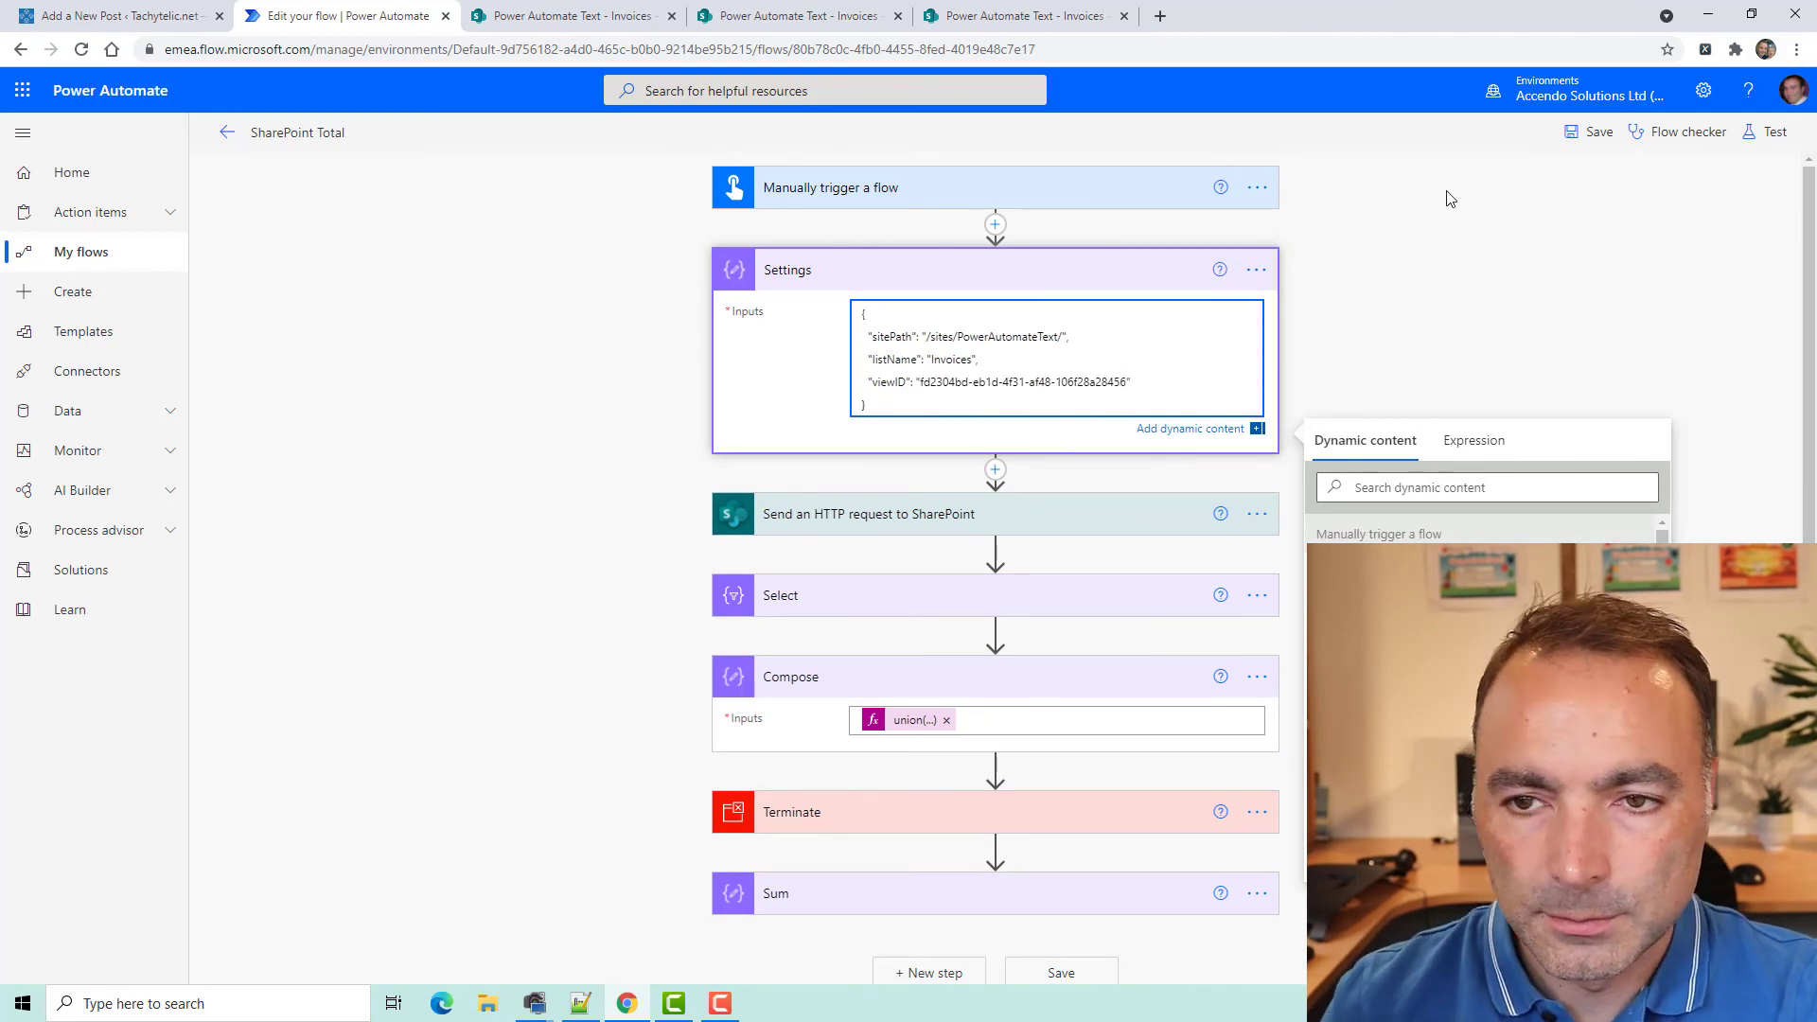
Save and rerun the flow, confirming Compose outputs only Abbott Group with 10,441.97
left_click(1589, 132)
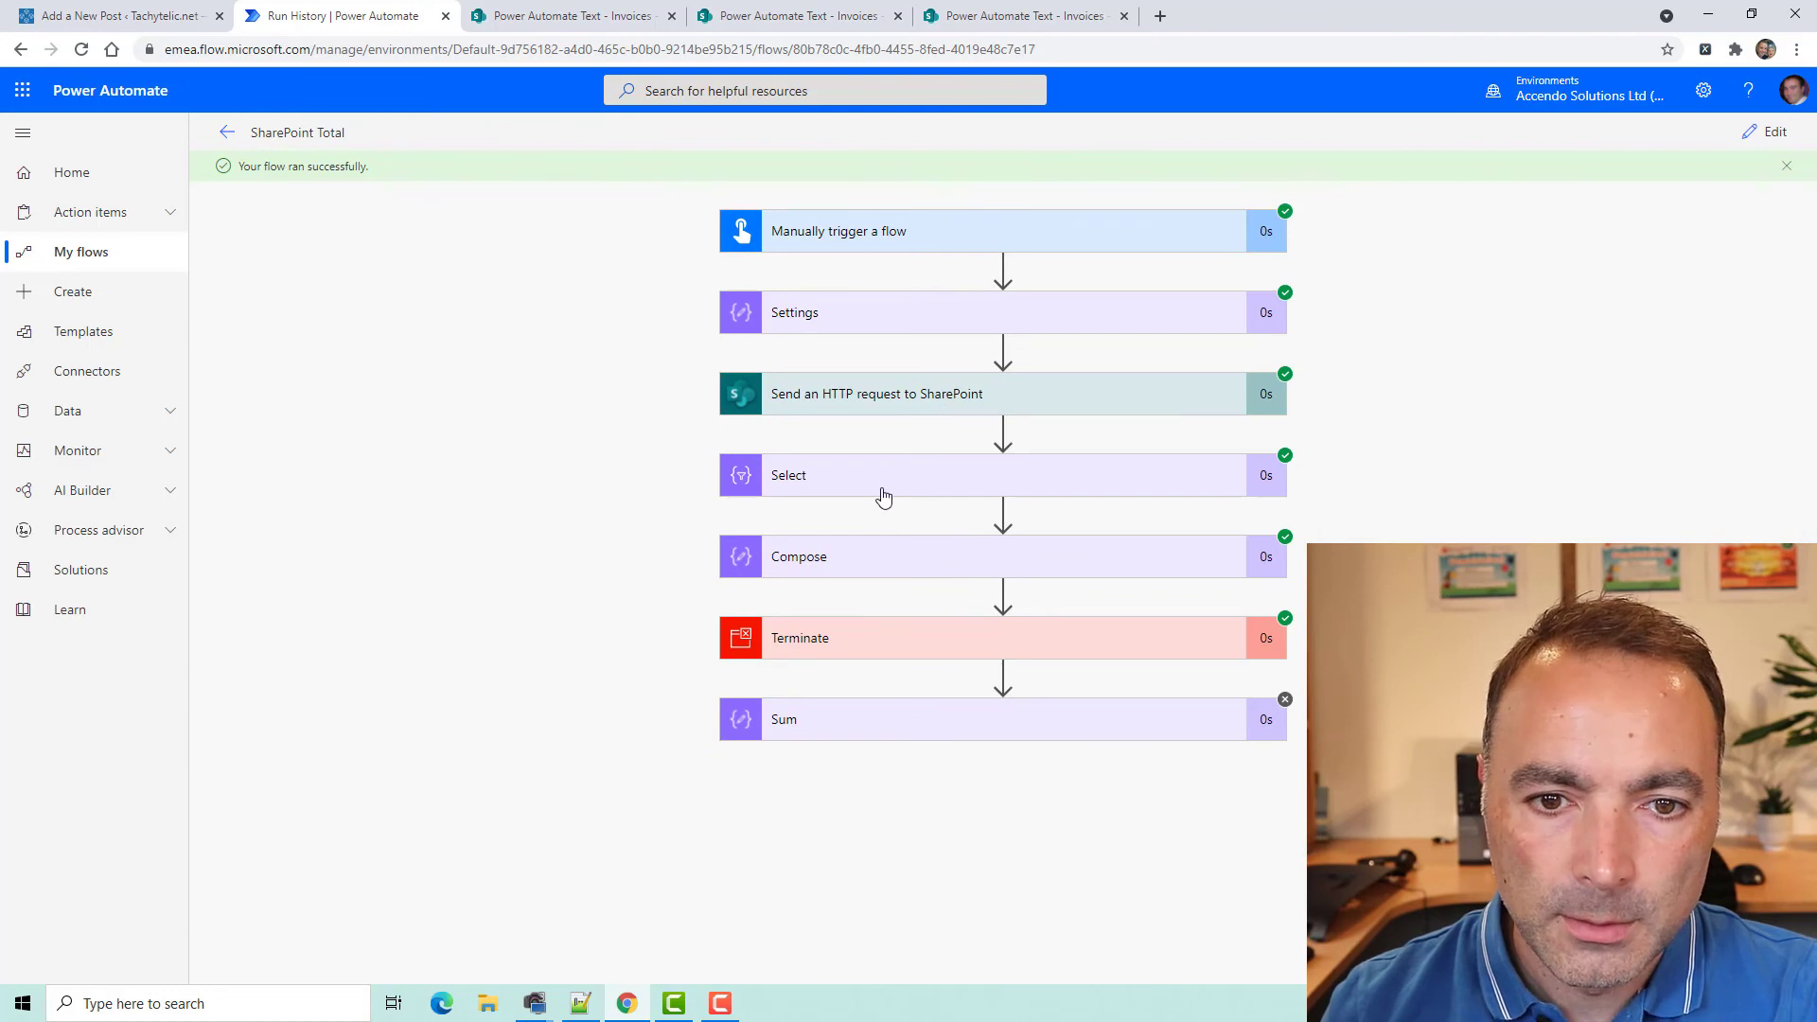
left_click(881, 494)
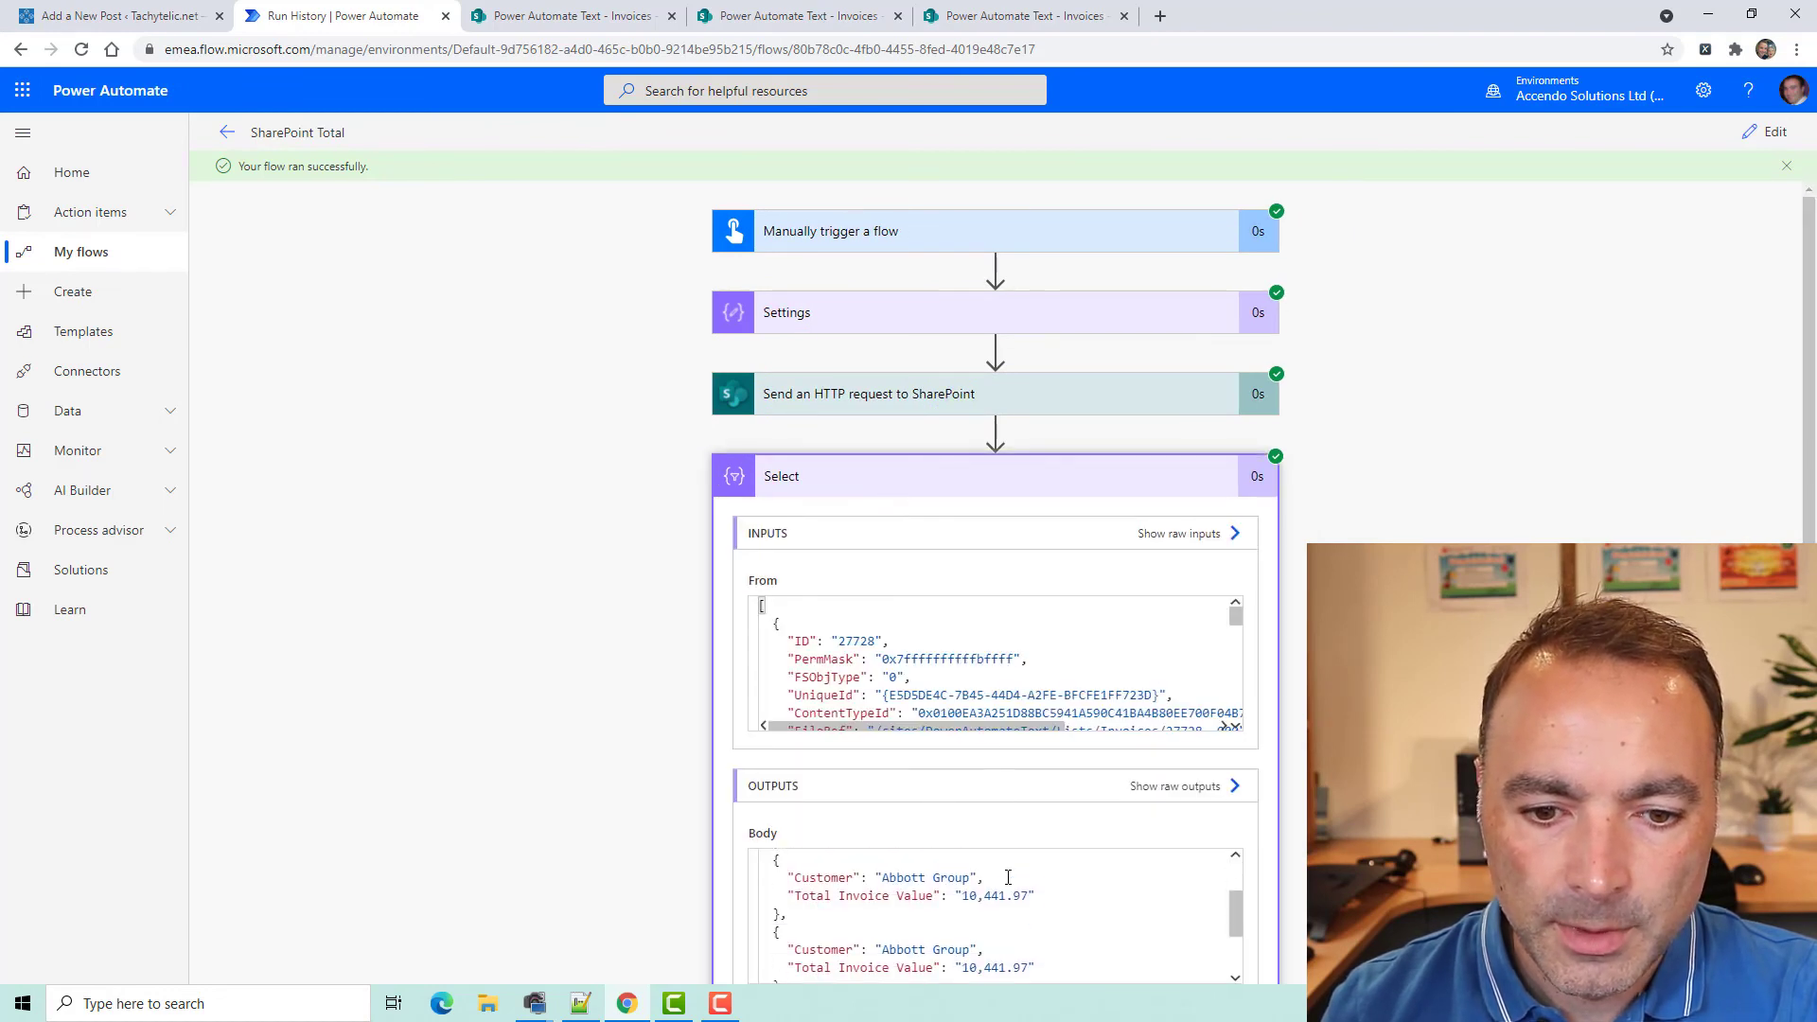
scroll(1006, 884, "down", 5)
scroll(1031, 891, "up", 6)
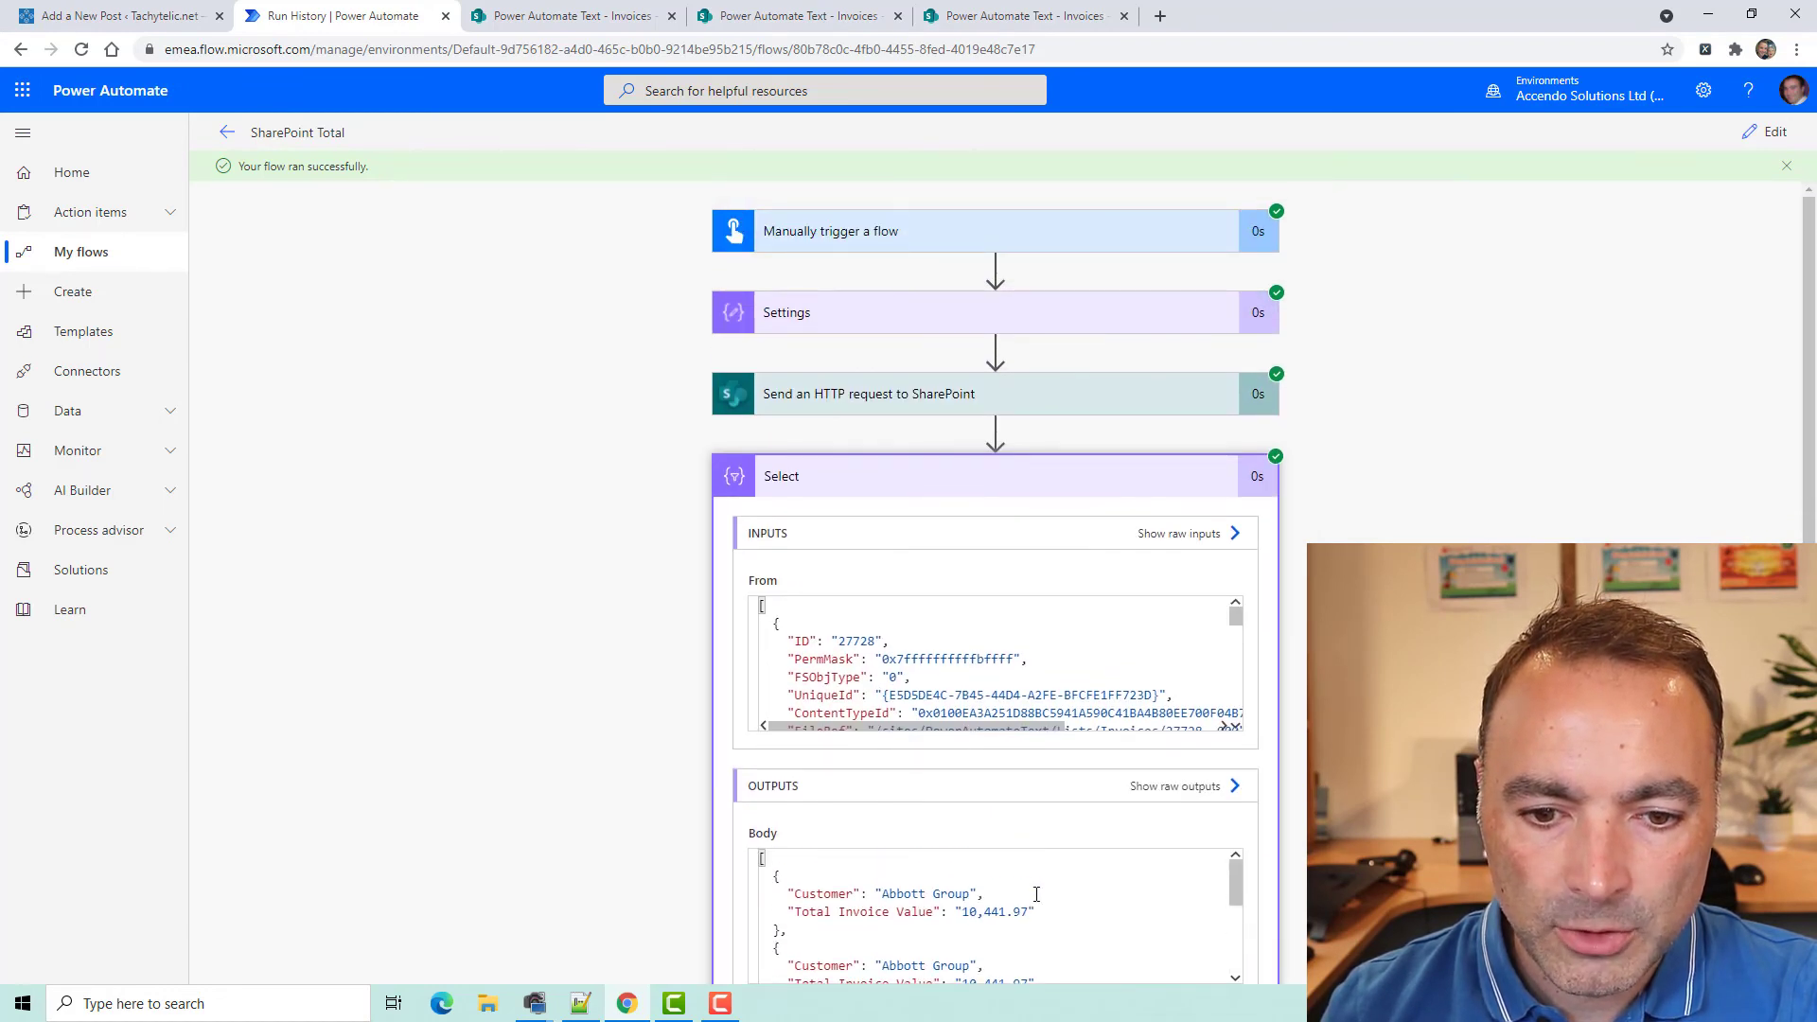
scroll(1088, 776, "down", 4)
left_click(1093, 747)
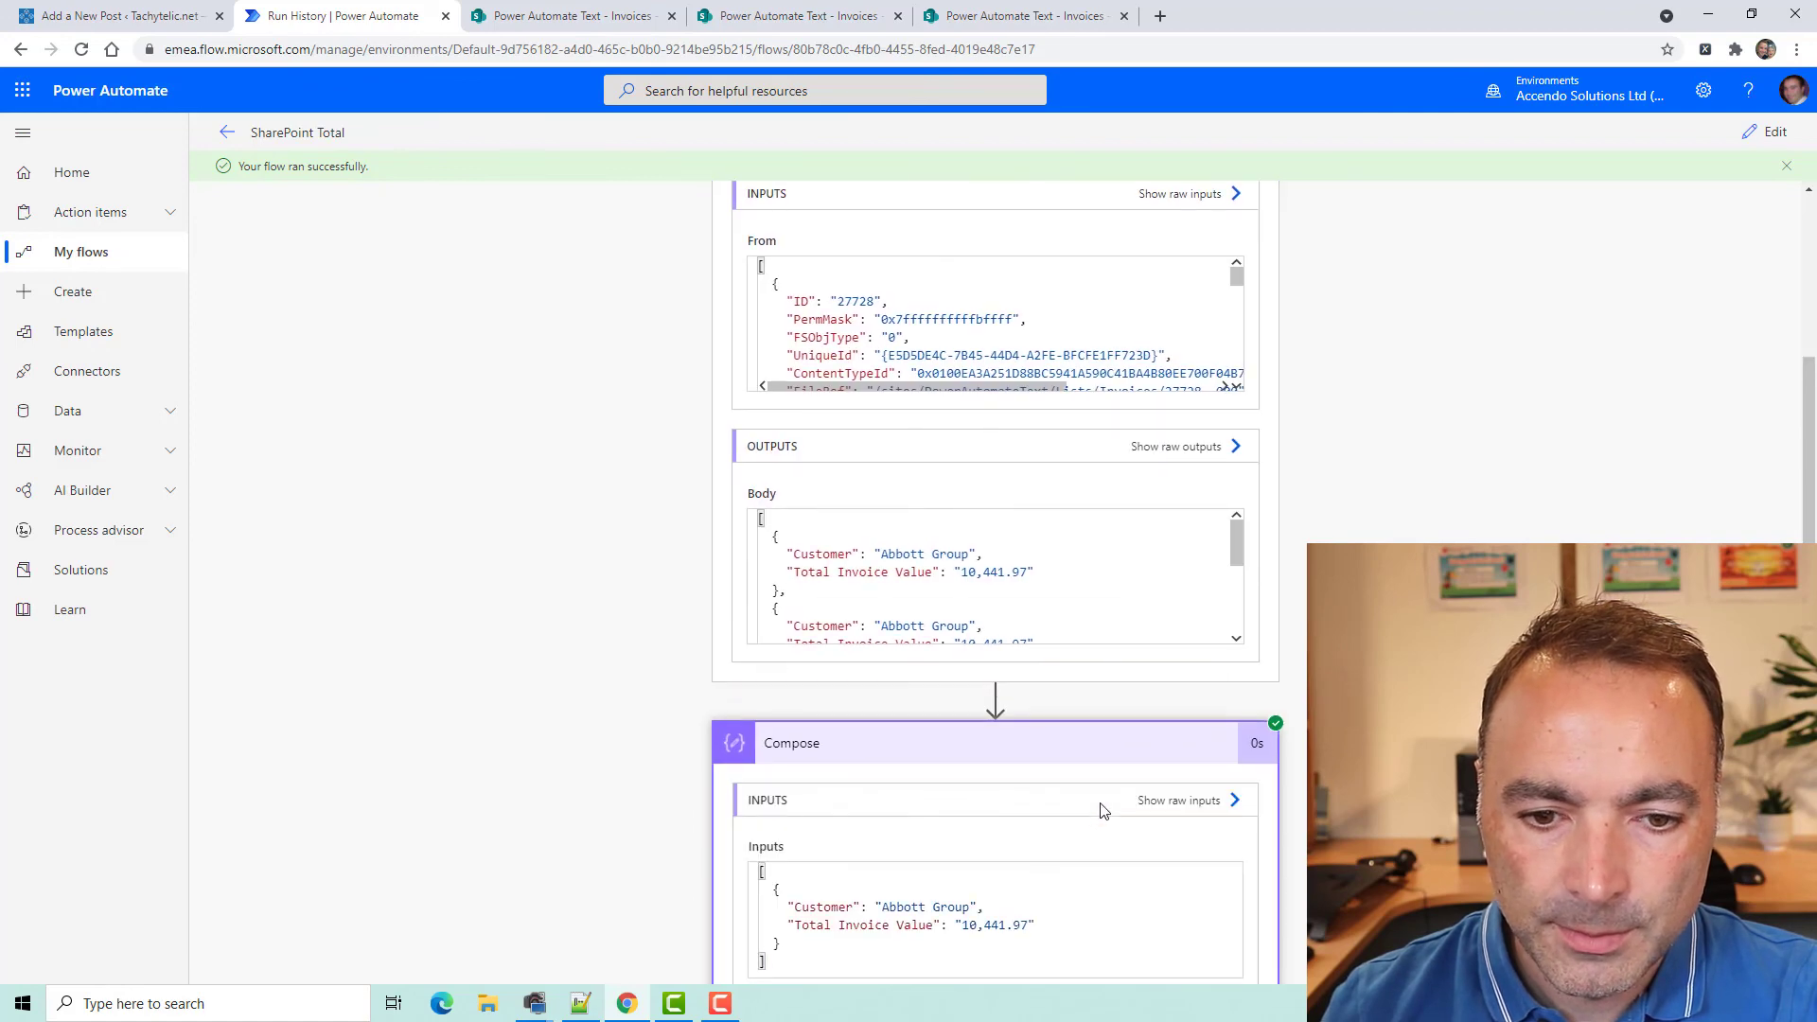
scroll(1040, 738, "down", 3)
scroll(1013, 688, "down", 3)
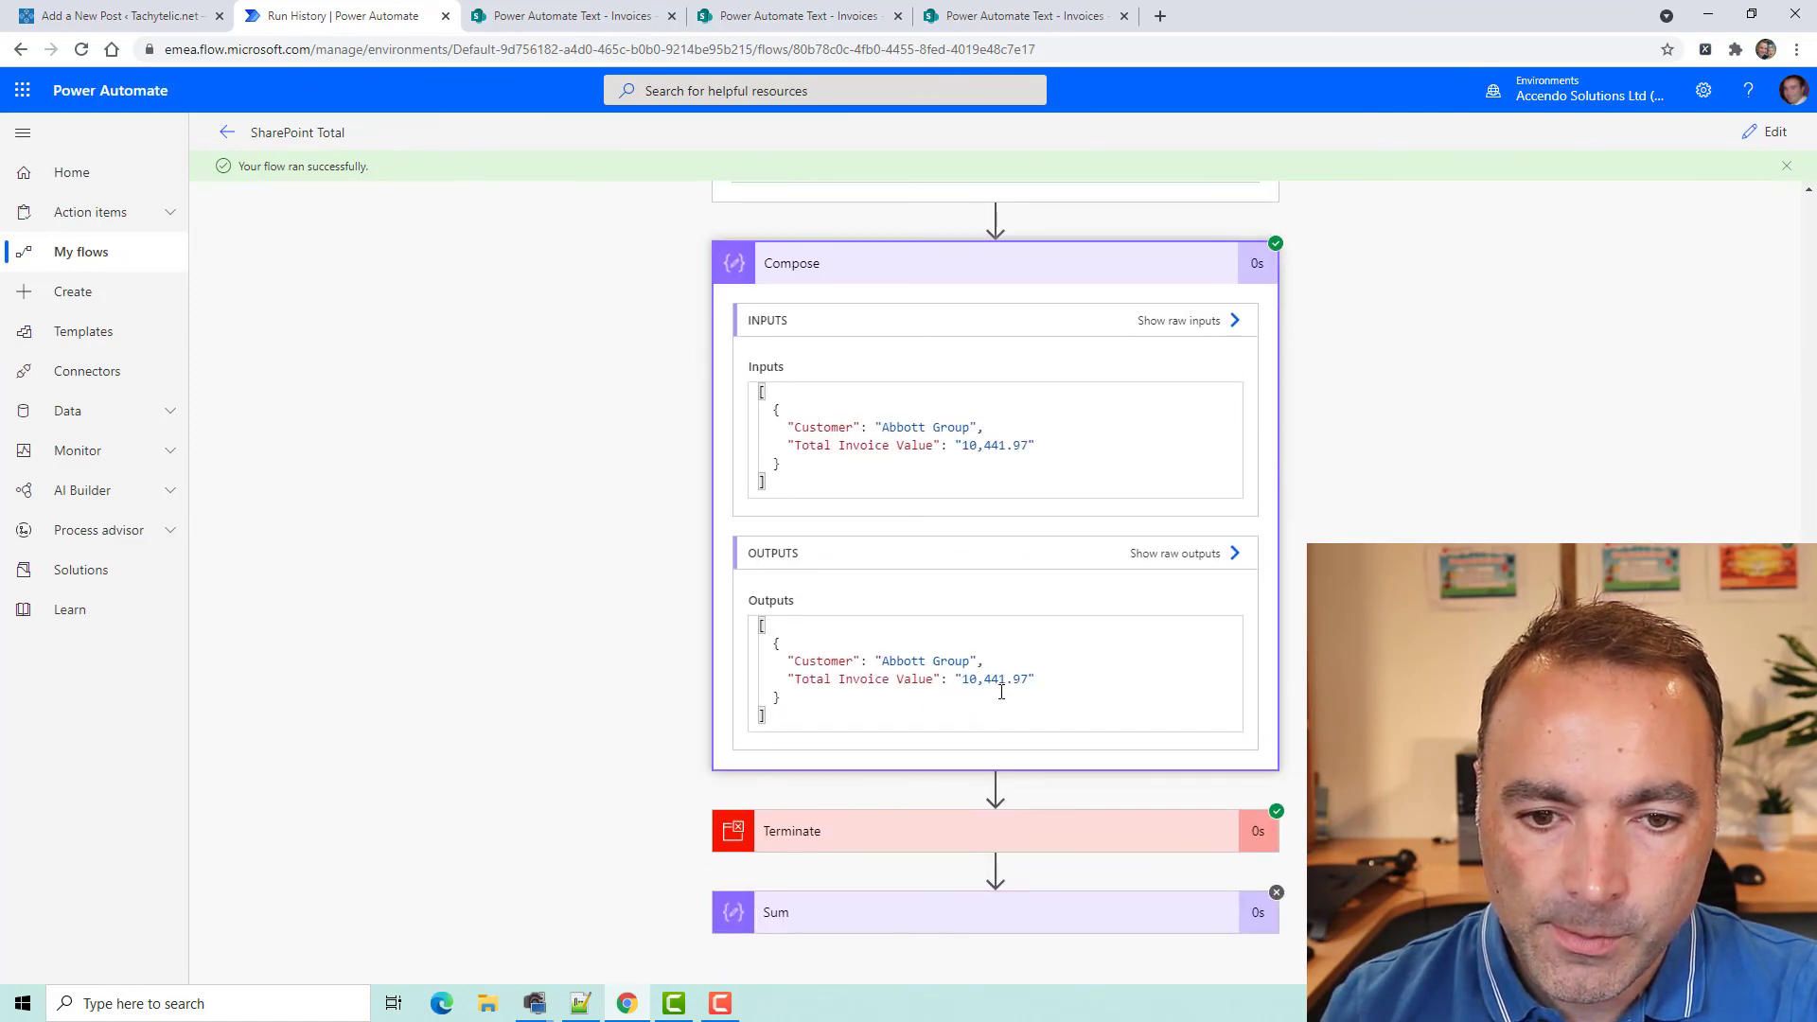
scroll(989, 695, "up", 2)
scroll(993, 691, "up", 3)
left_click(987, 667)
scroll(1019, 673, "up", 3)
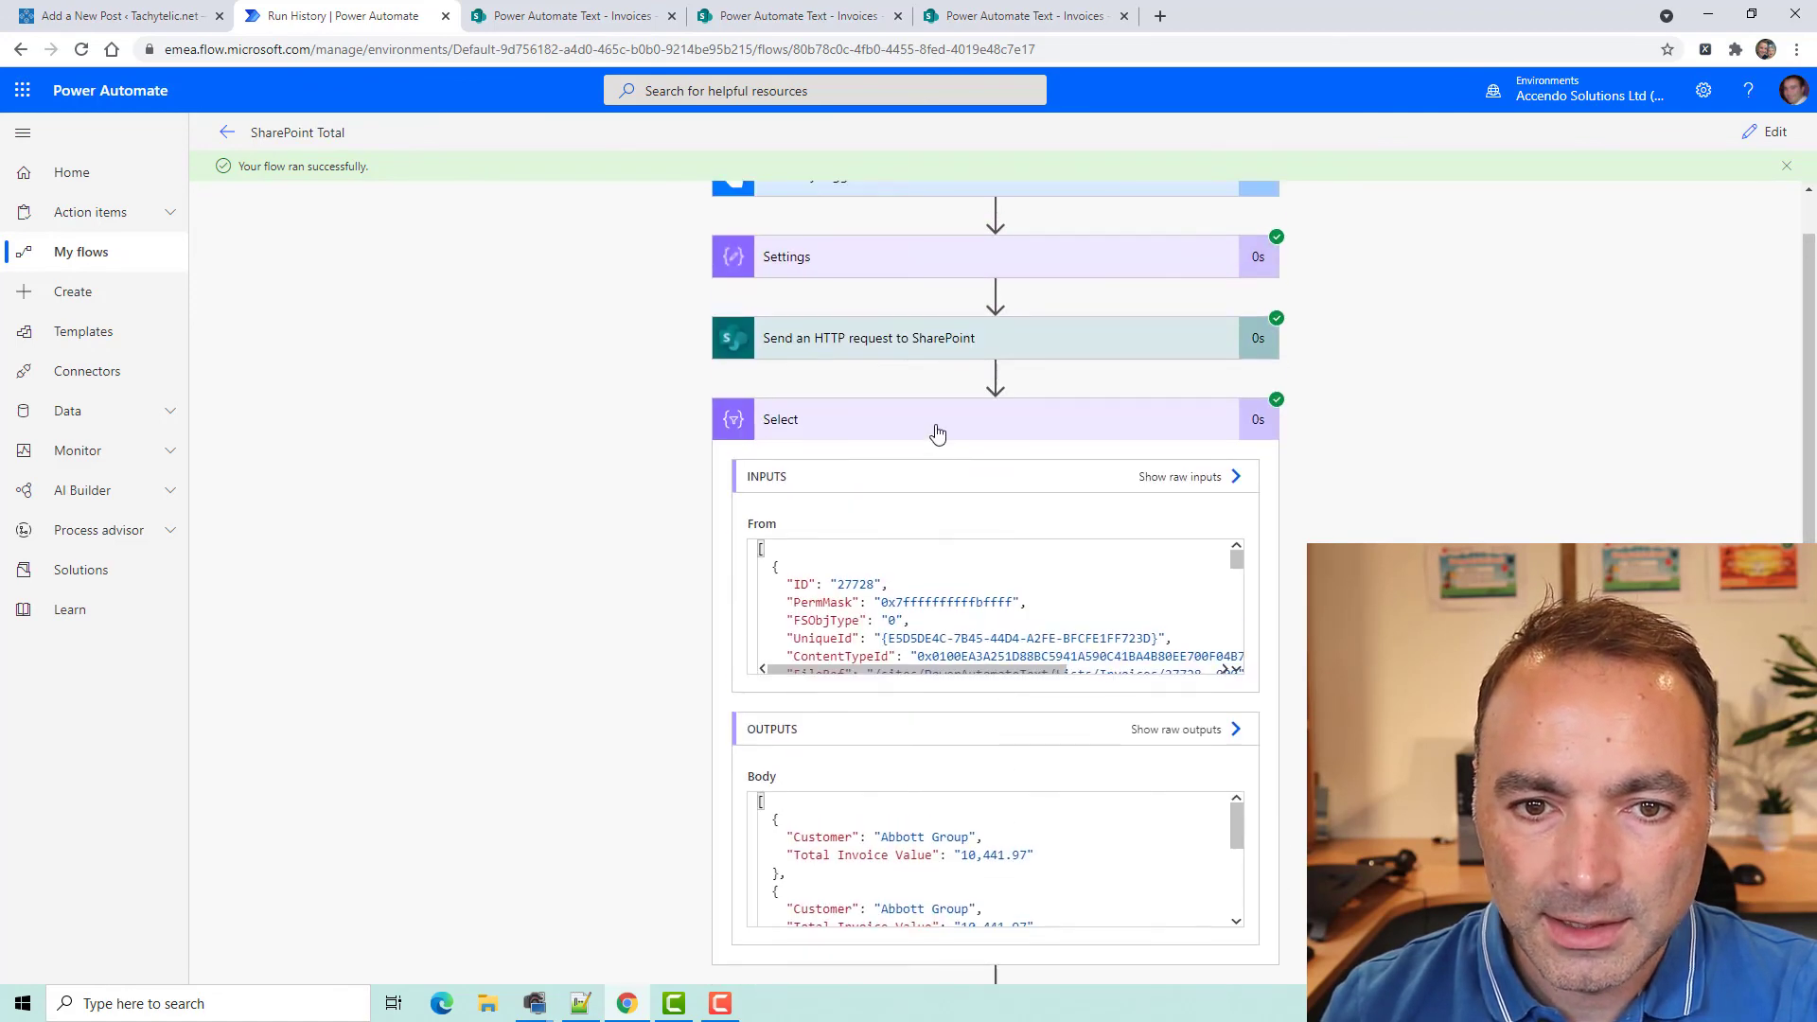
left_click(938, 428)
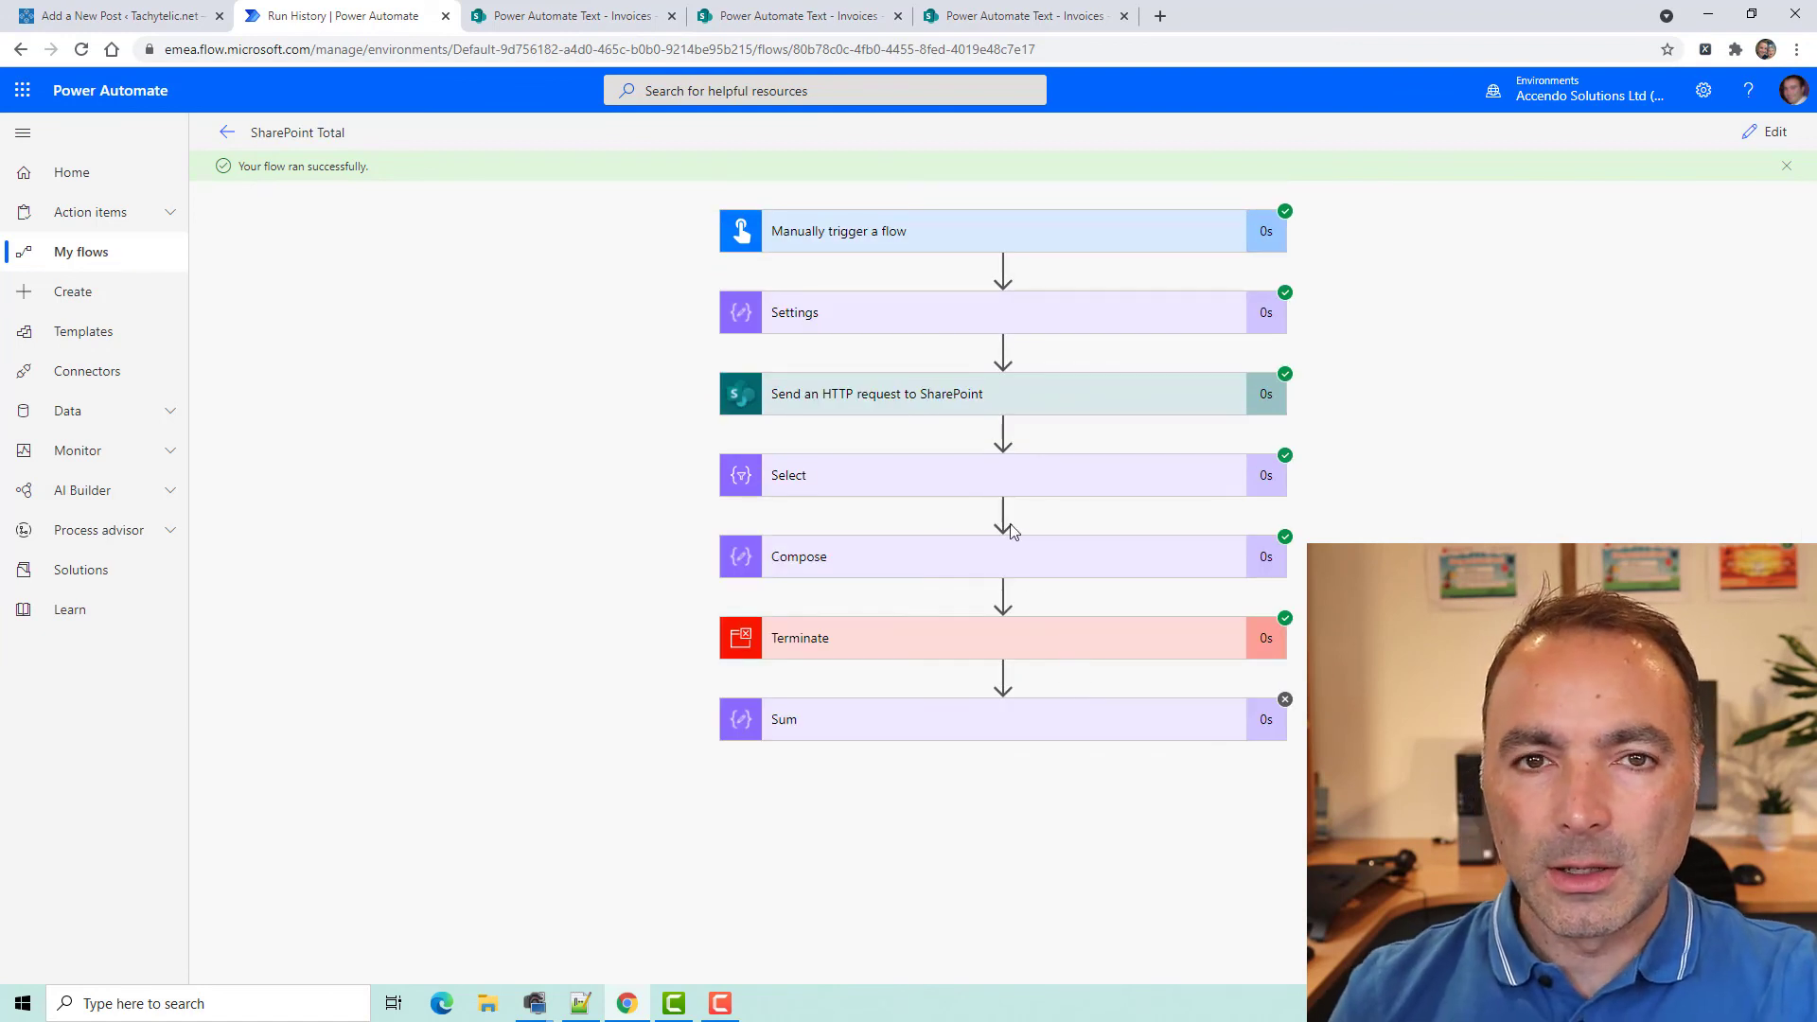